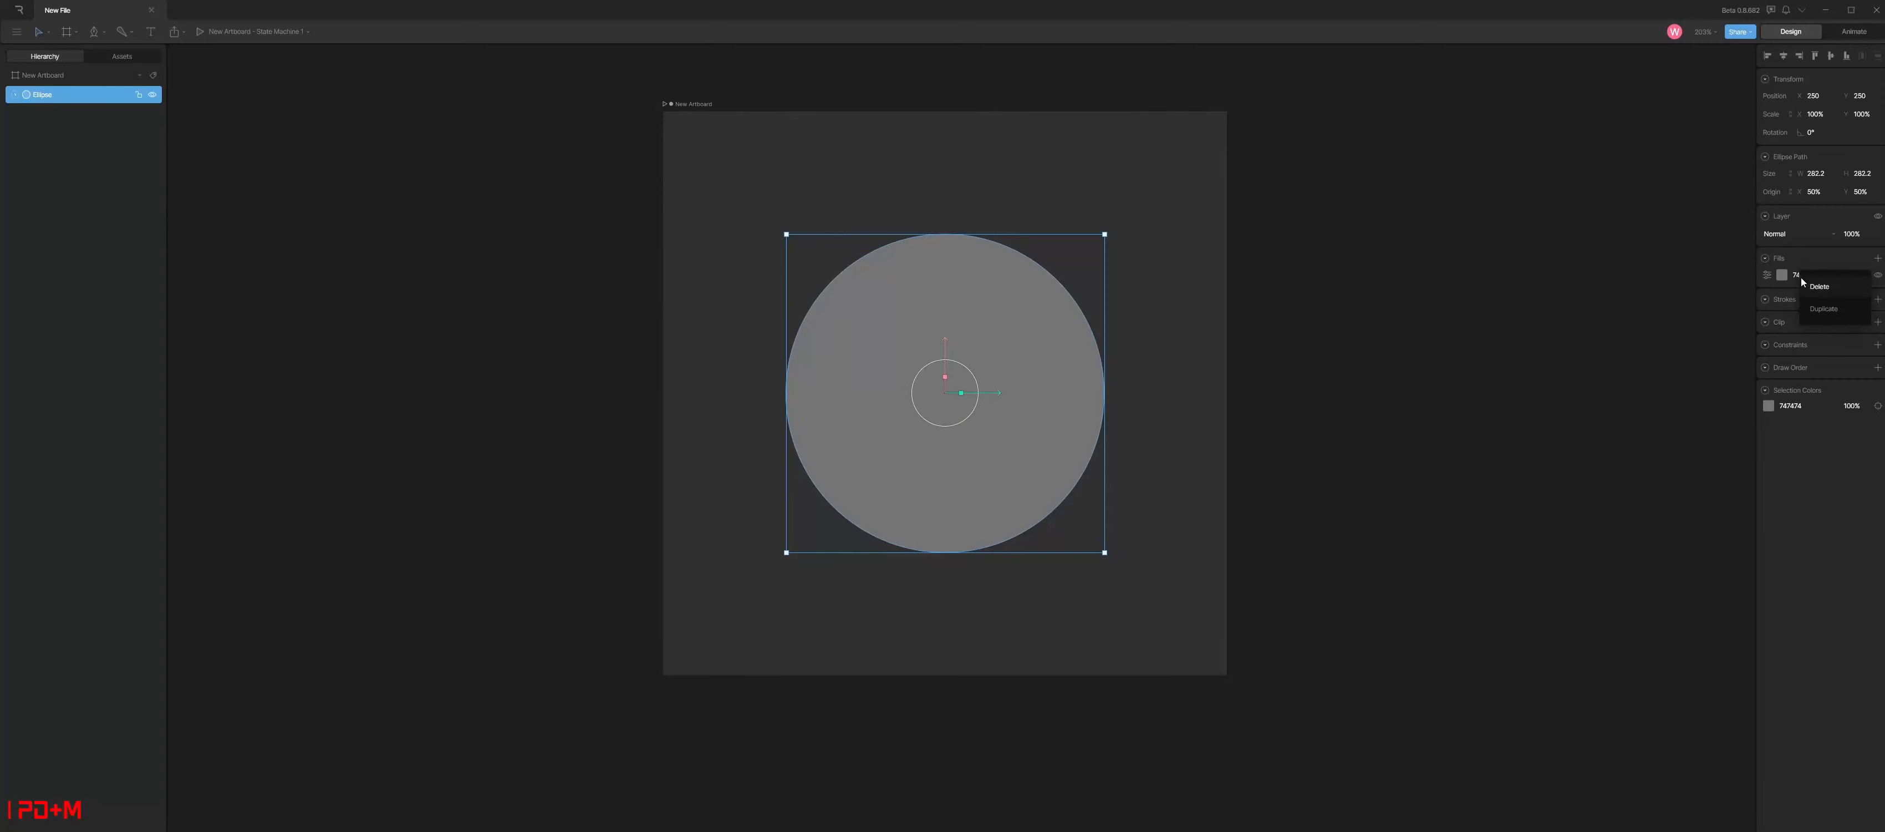
Delete the circle's grey fill and give it a white stroke with a thickness of 4.
click(1831, 291)
click(1878, 281)
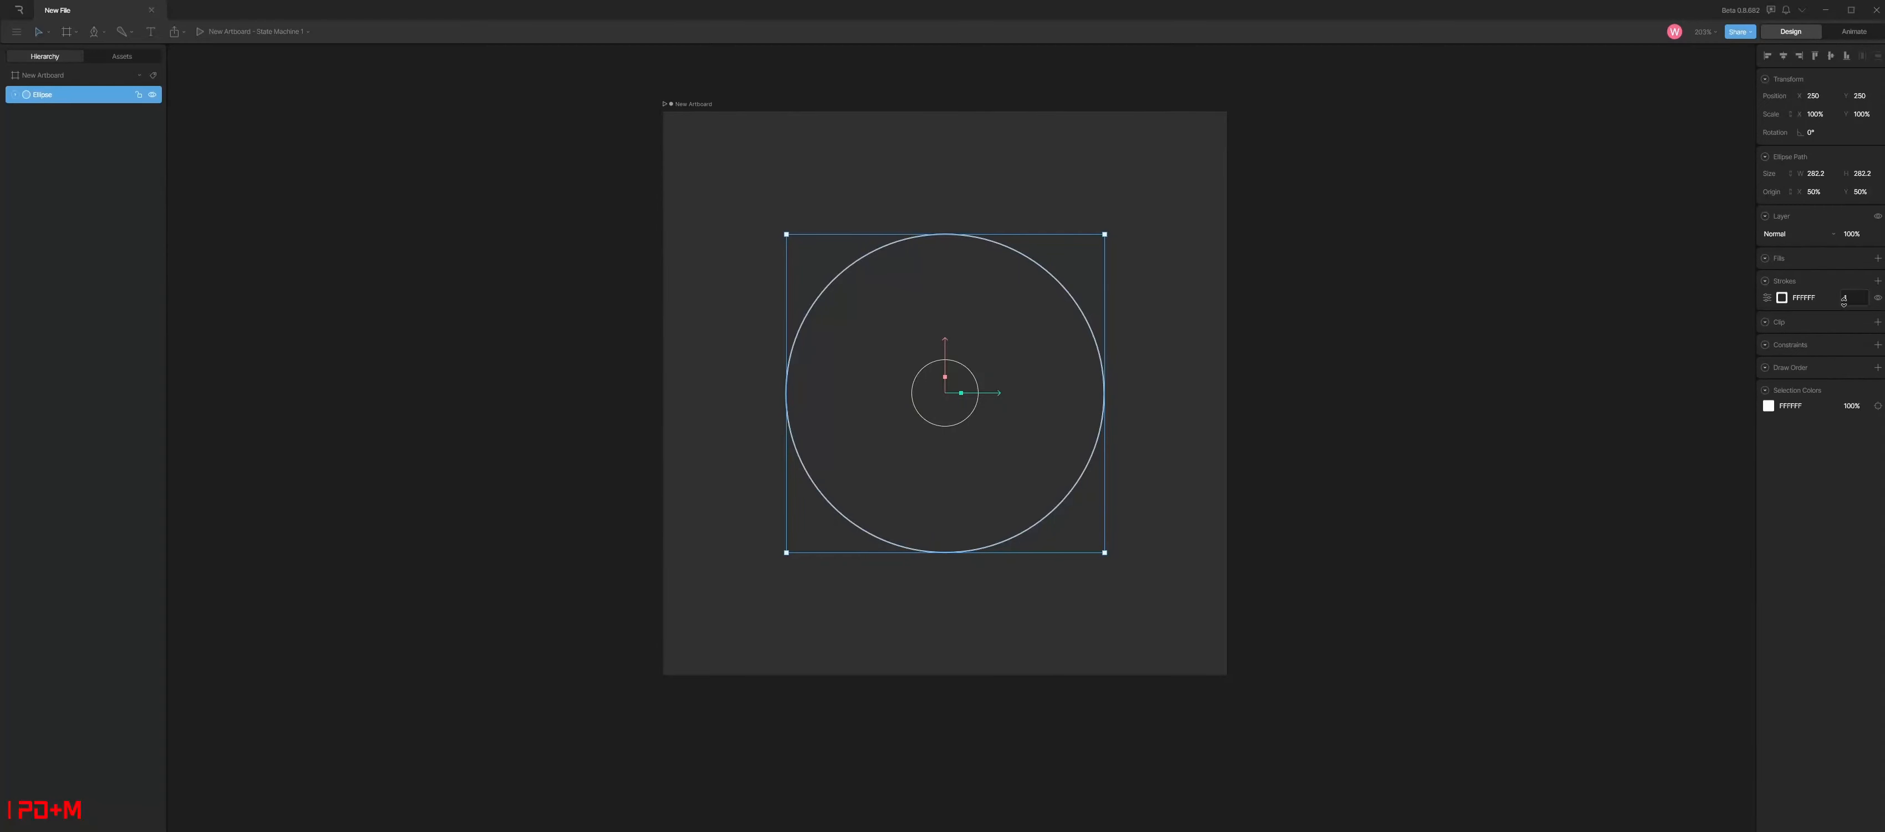
click(1851, 300)
text(4)
key(Return)
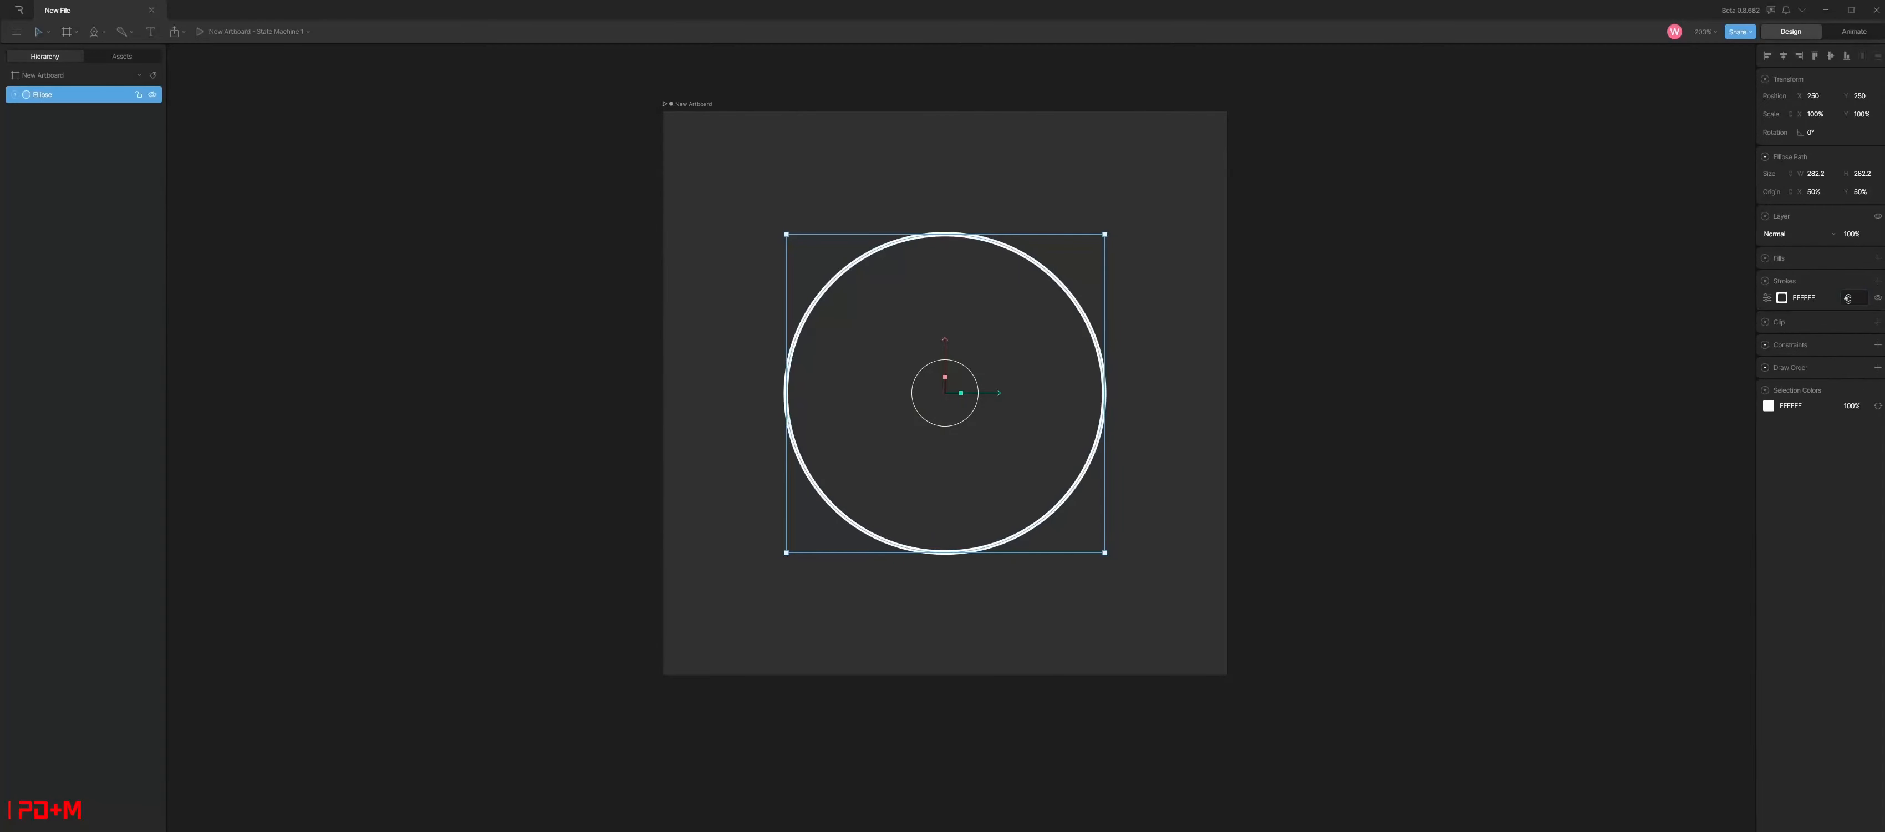
Set the circle stroke's trim path to Sequential and scrub its End value, leaving it at 0%.
click(1766, 297)
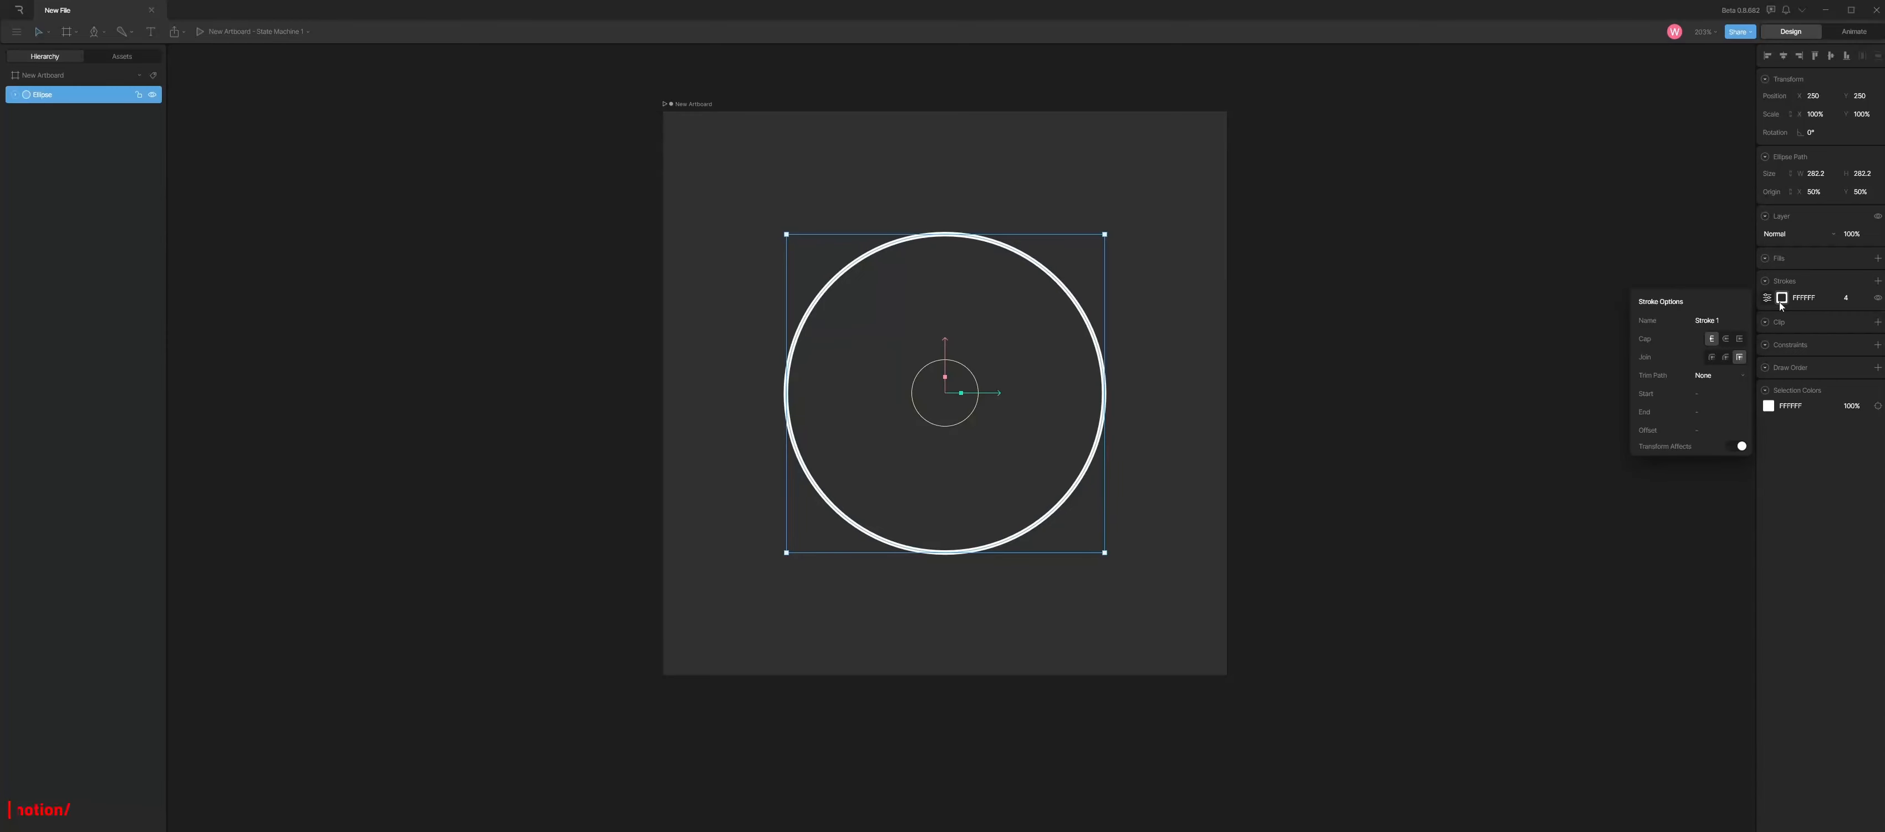
click(1724, 375)
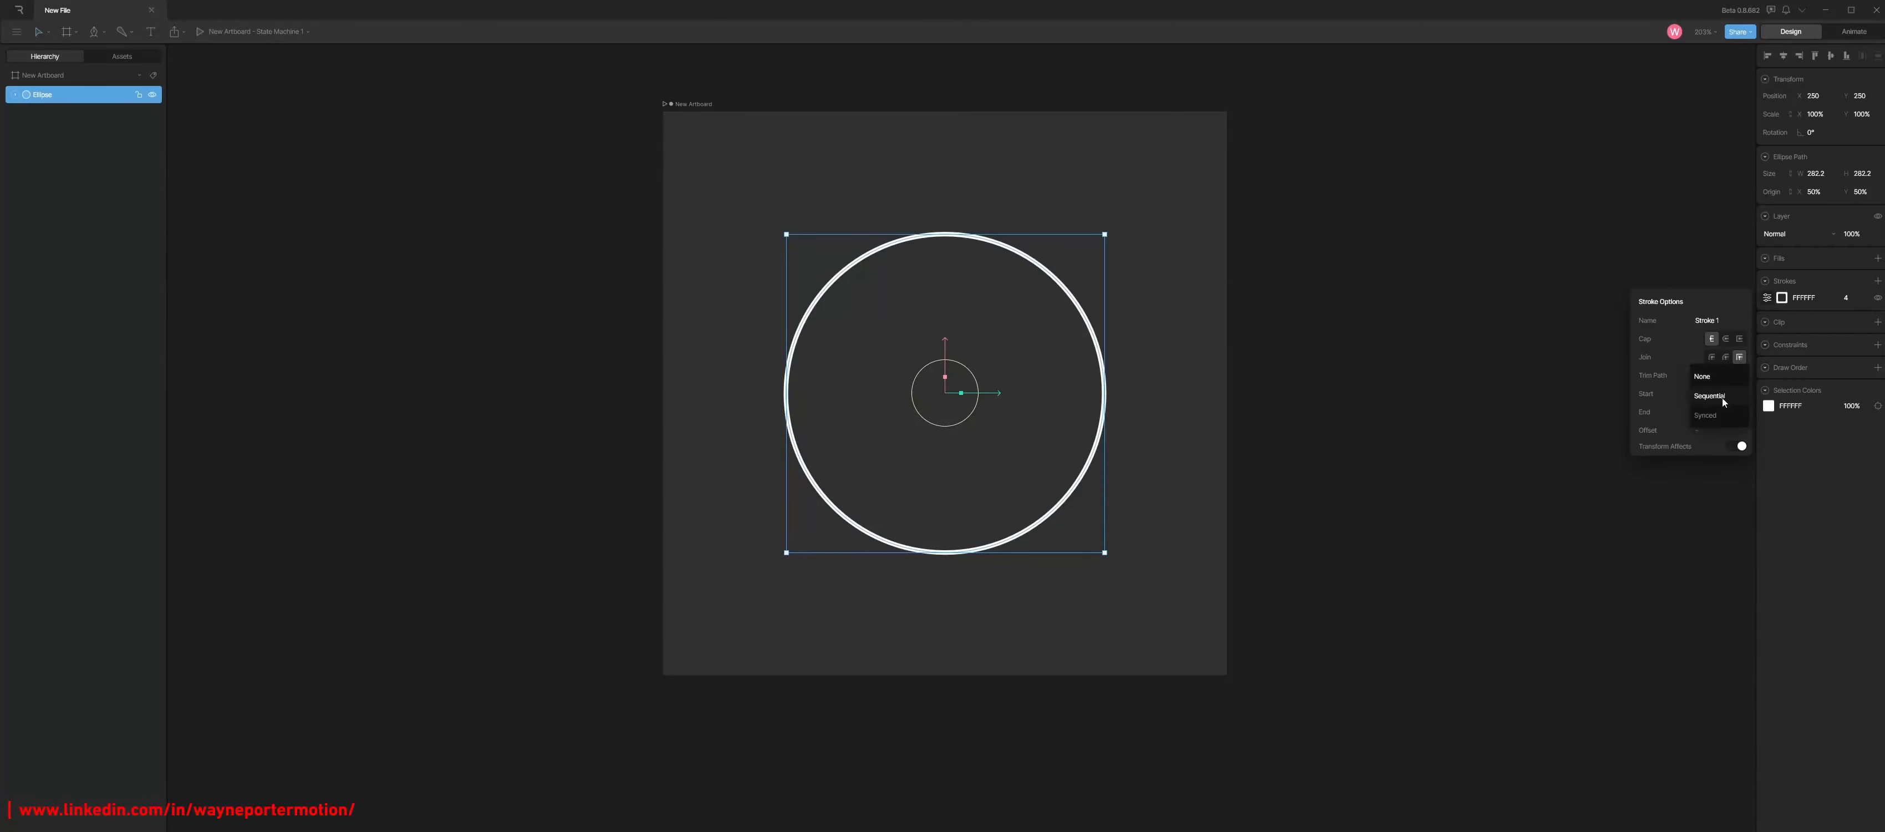
click(1723, 400)
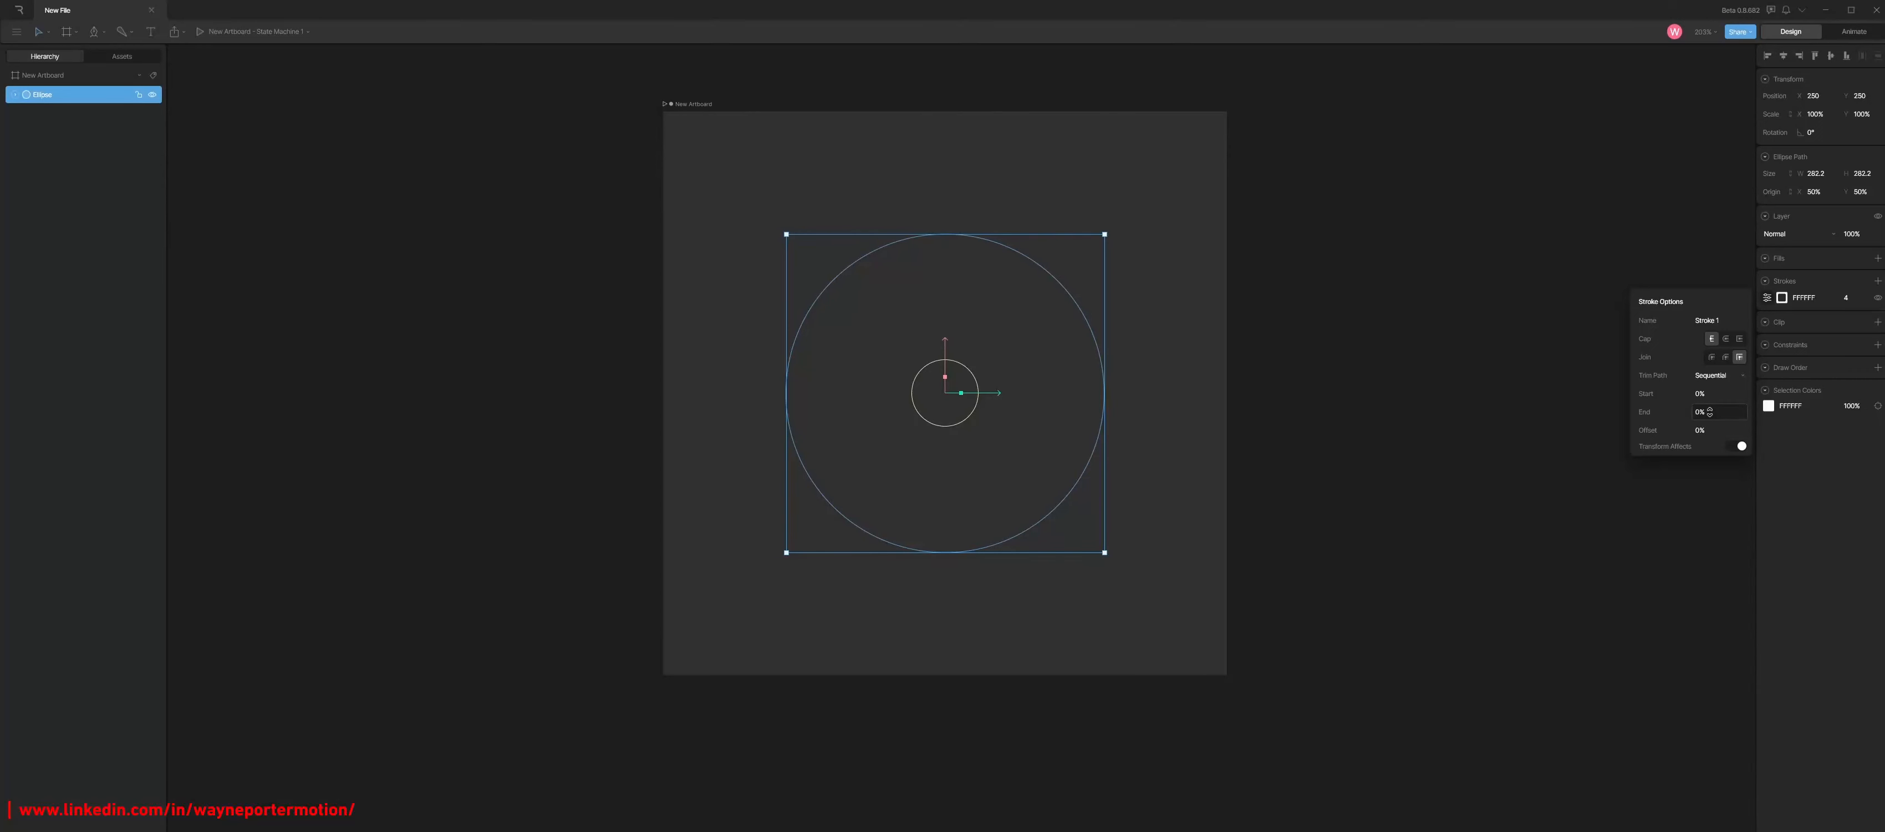
mouse_move(1710, 411)
mouse_down()
mouse_move(1710, 323)
mouse_move(1713, 415)
mouse_move(1778, 432)
mouse_up()
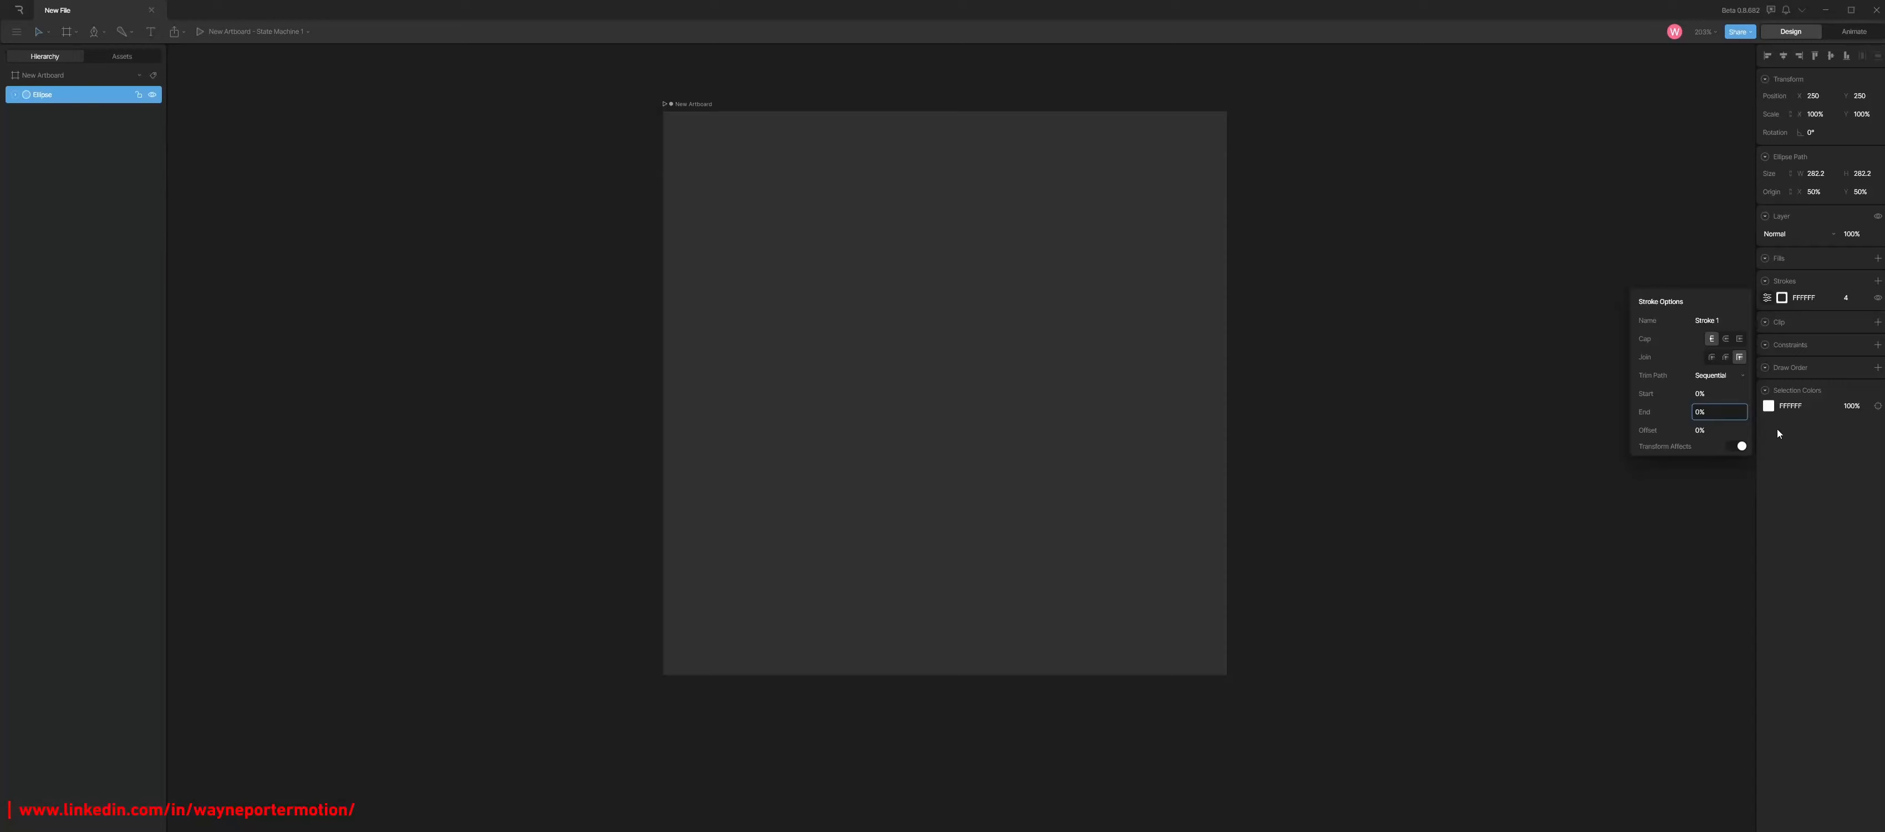
Switch to Animate mode, move Timeline 1 above the state machine and rename it Circle Animation.
click(1854, 31)
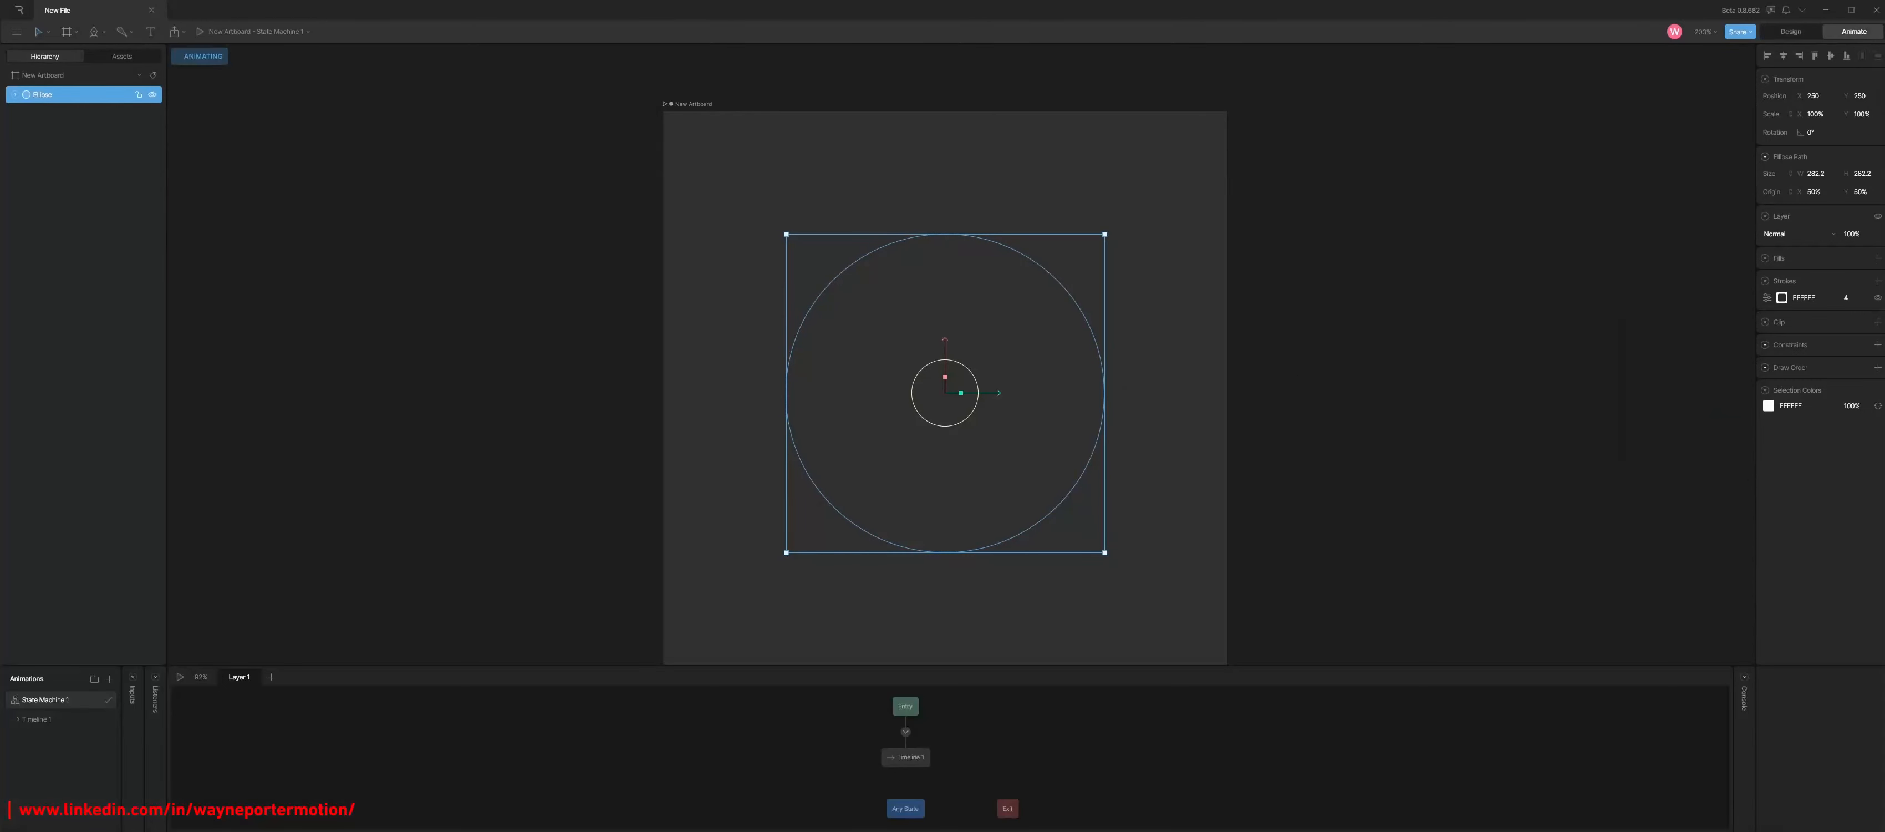
drag(34, 704, 41, 740)
click(40, 703)
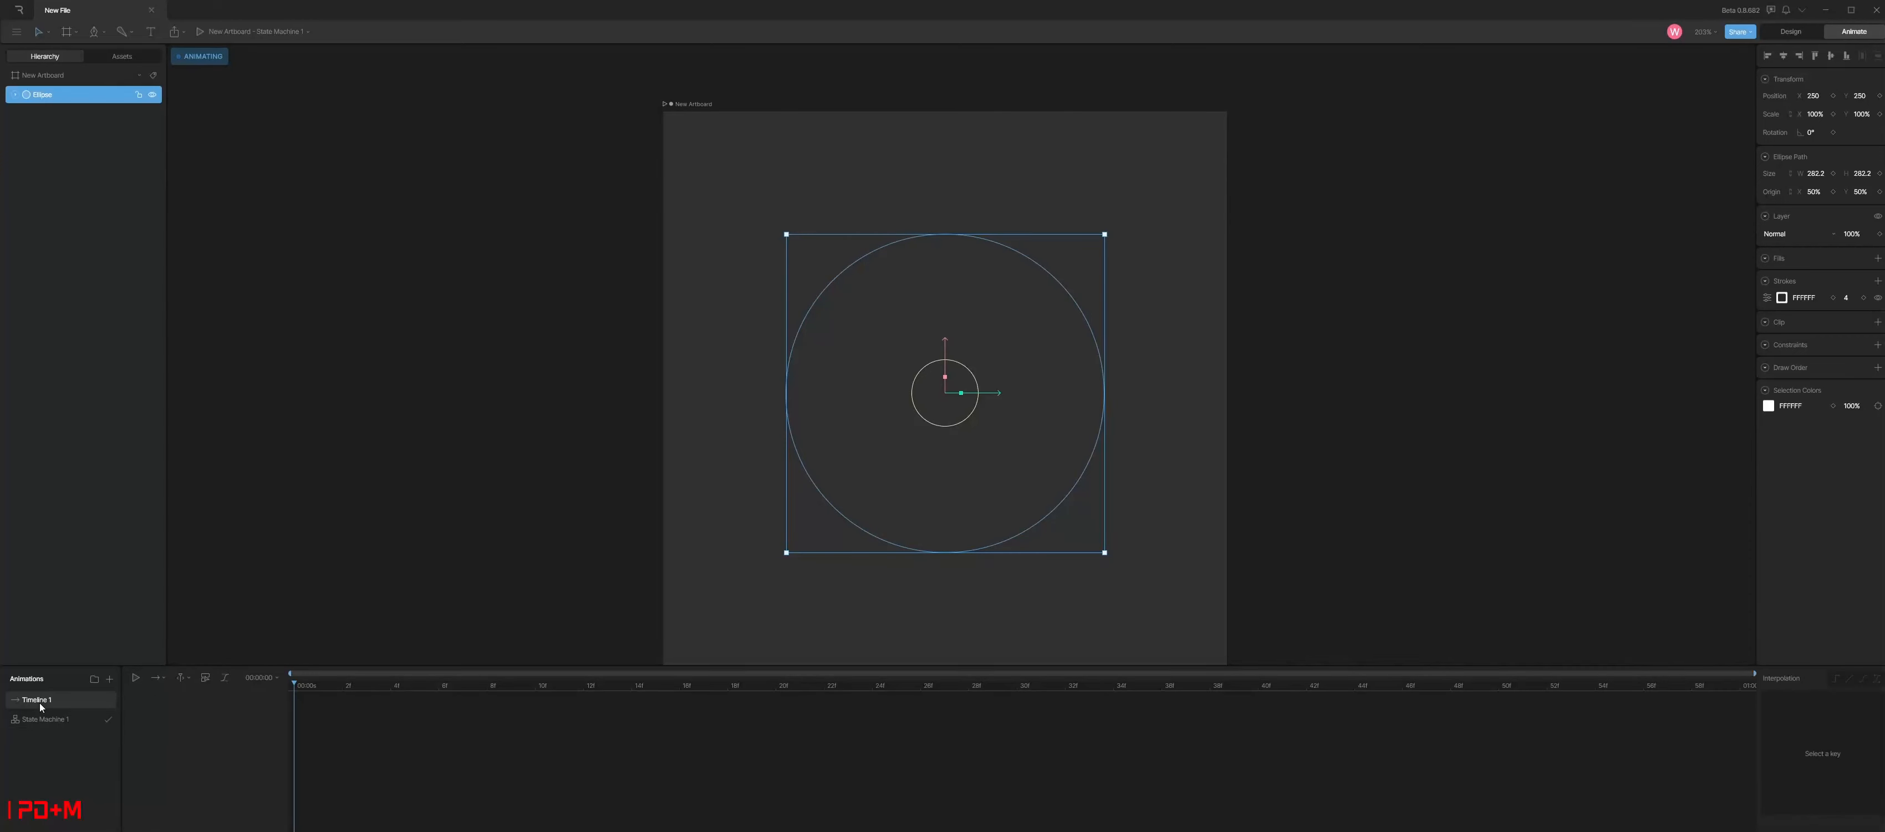
double_click(41, 704)
text(A)
text(ircle Animation)
Keyframe the circle stroke's trim End at 0% at the timeline start and 100% near its end.
click(1767, 298)
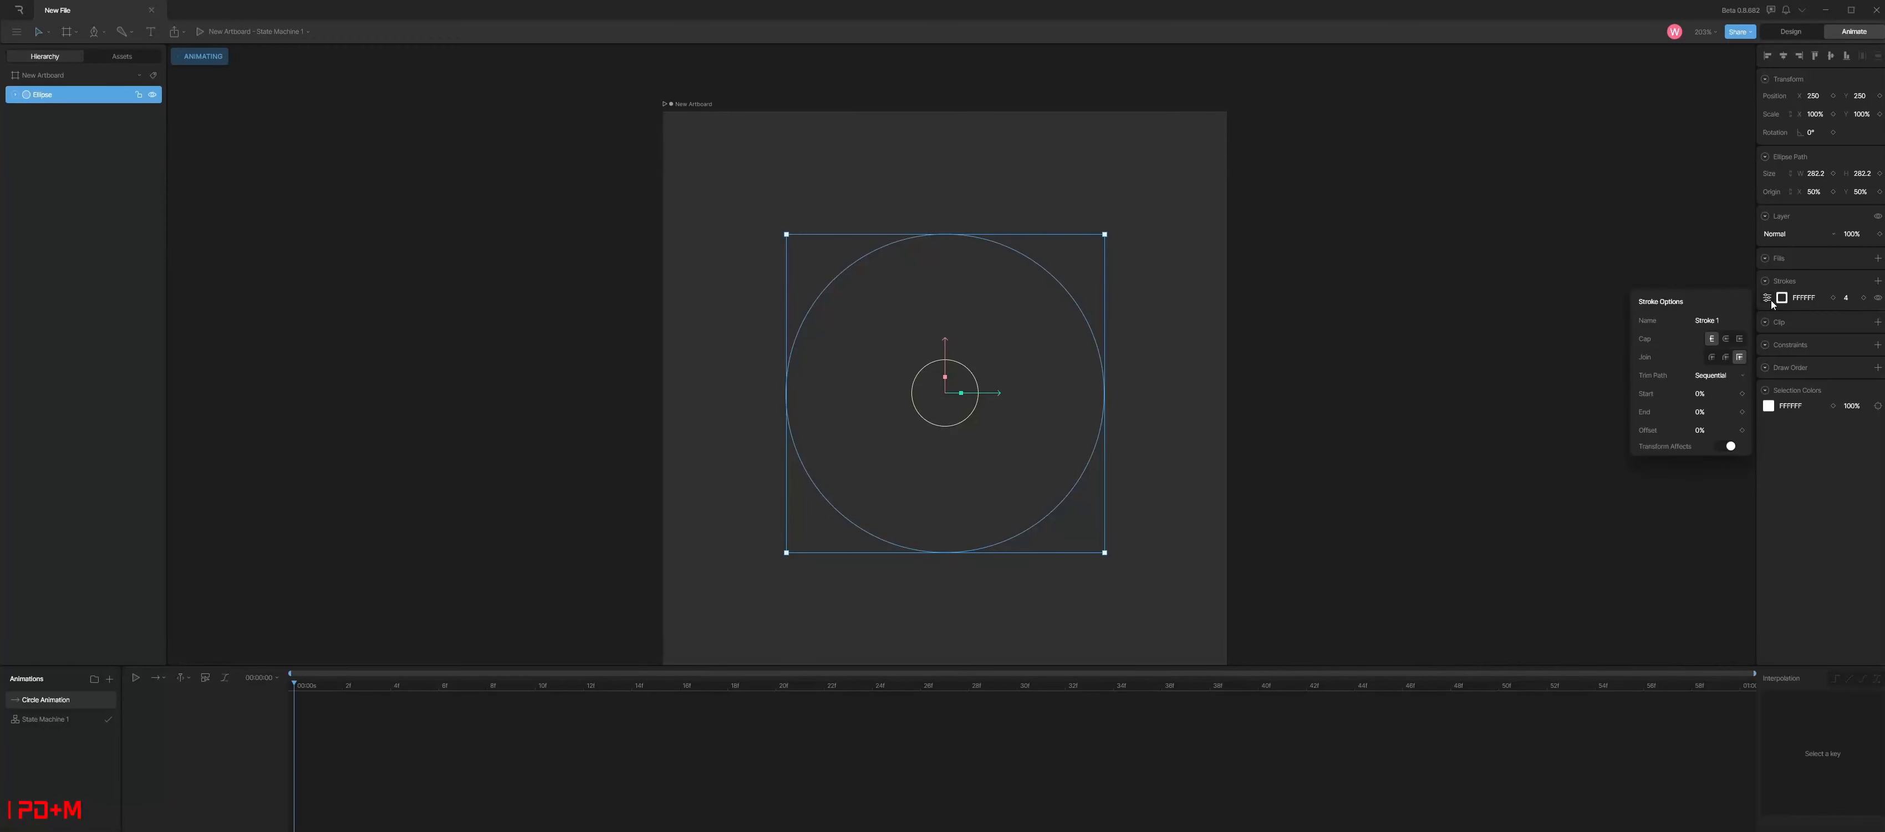
click(1743, 412)
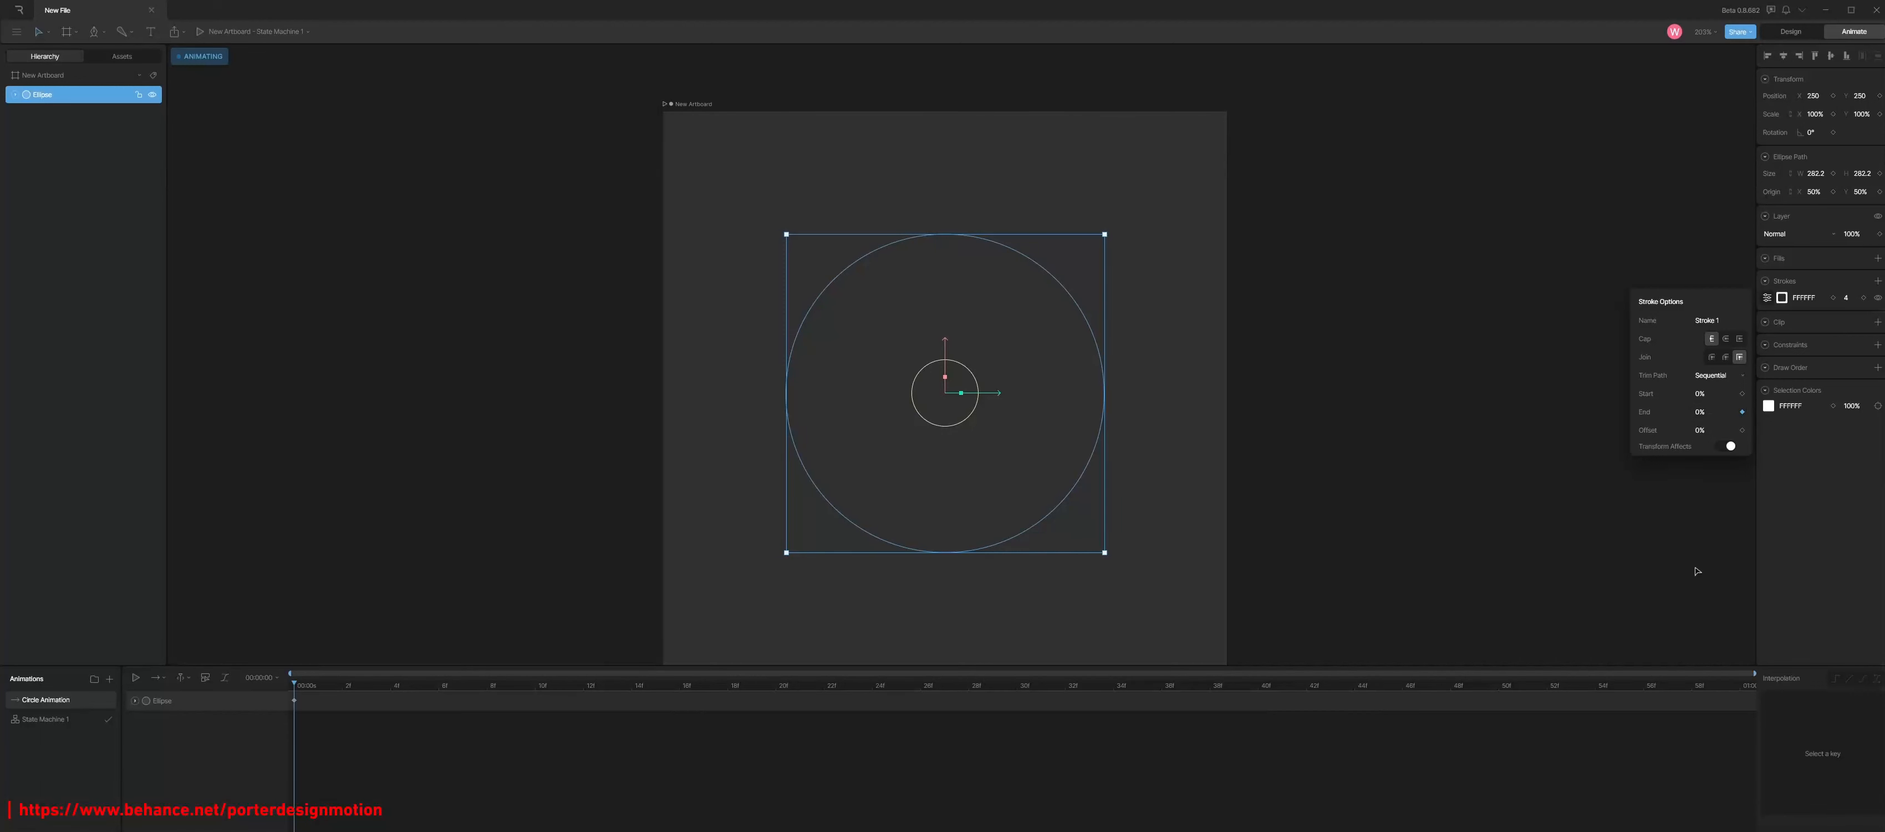
click(1743, 686)
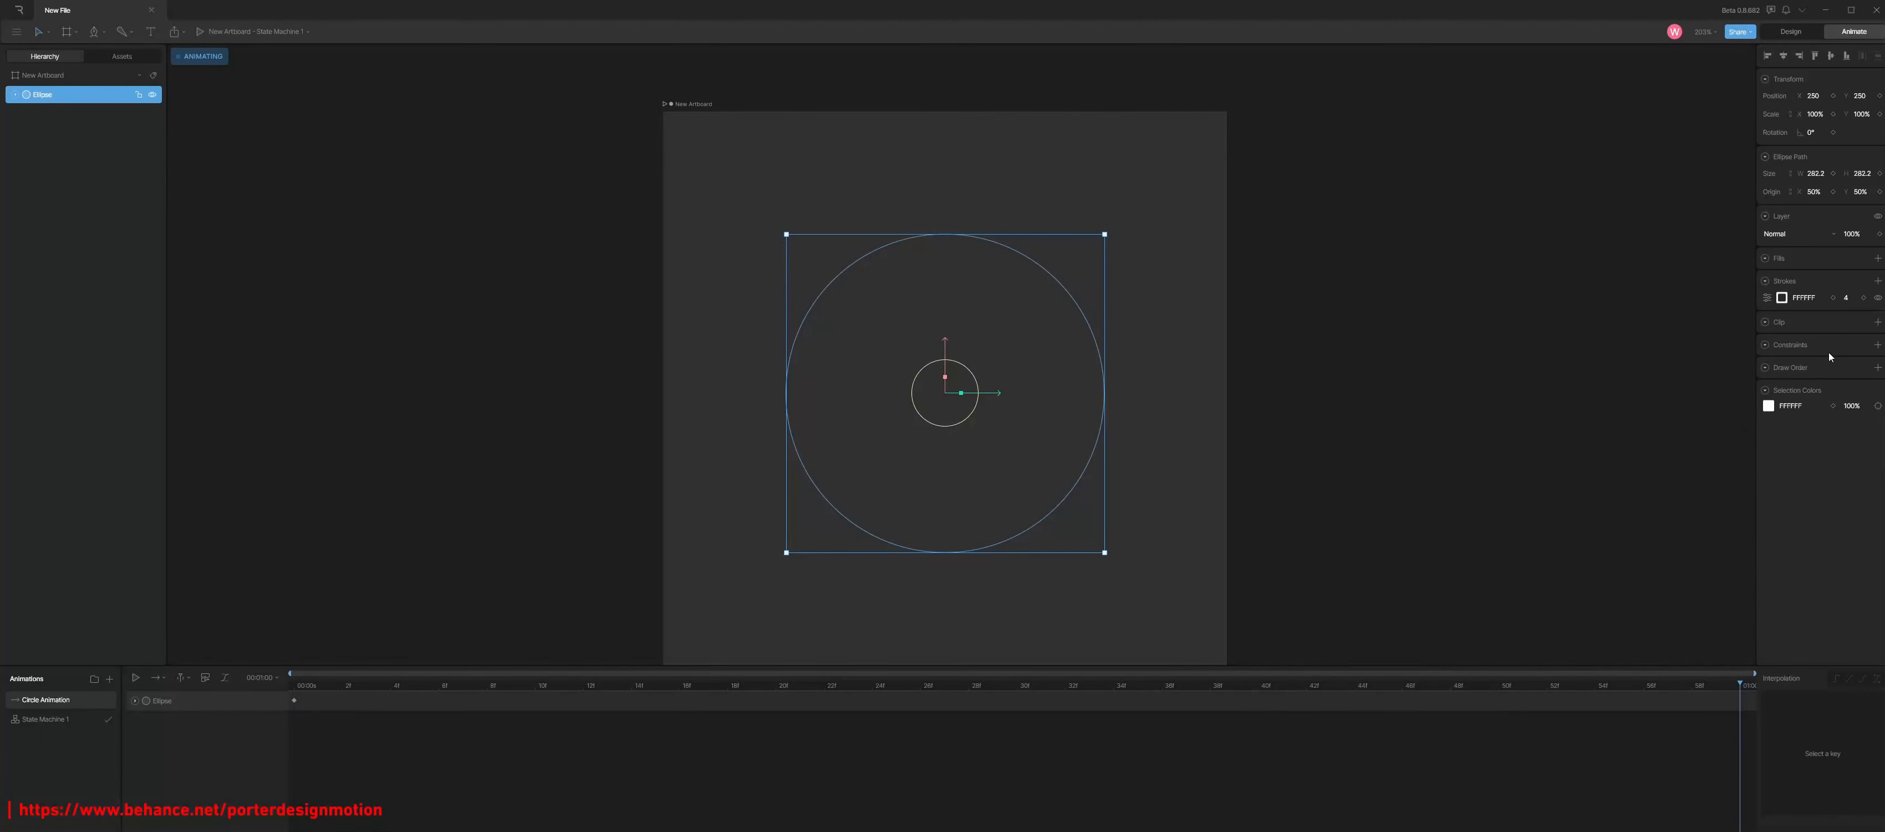
click(1768, 297)
click(1723, 413)
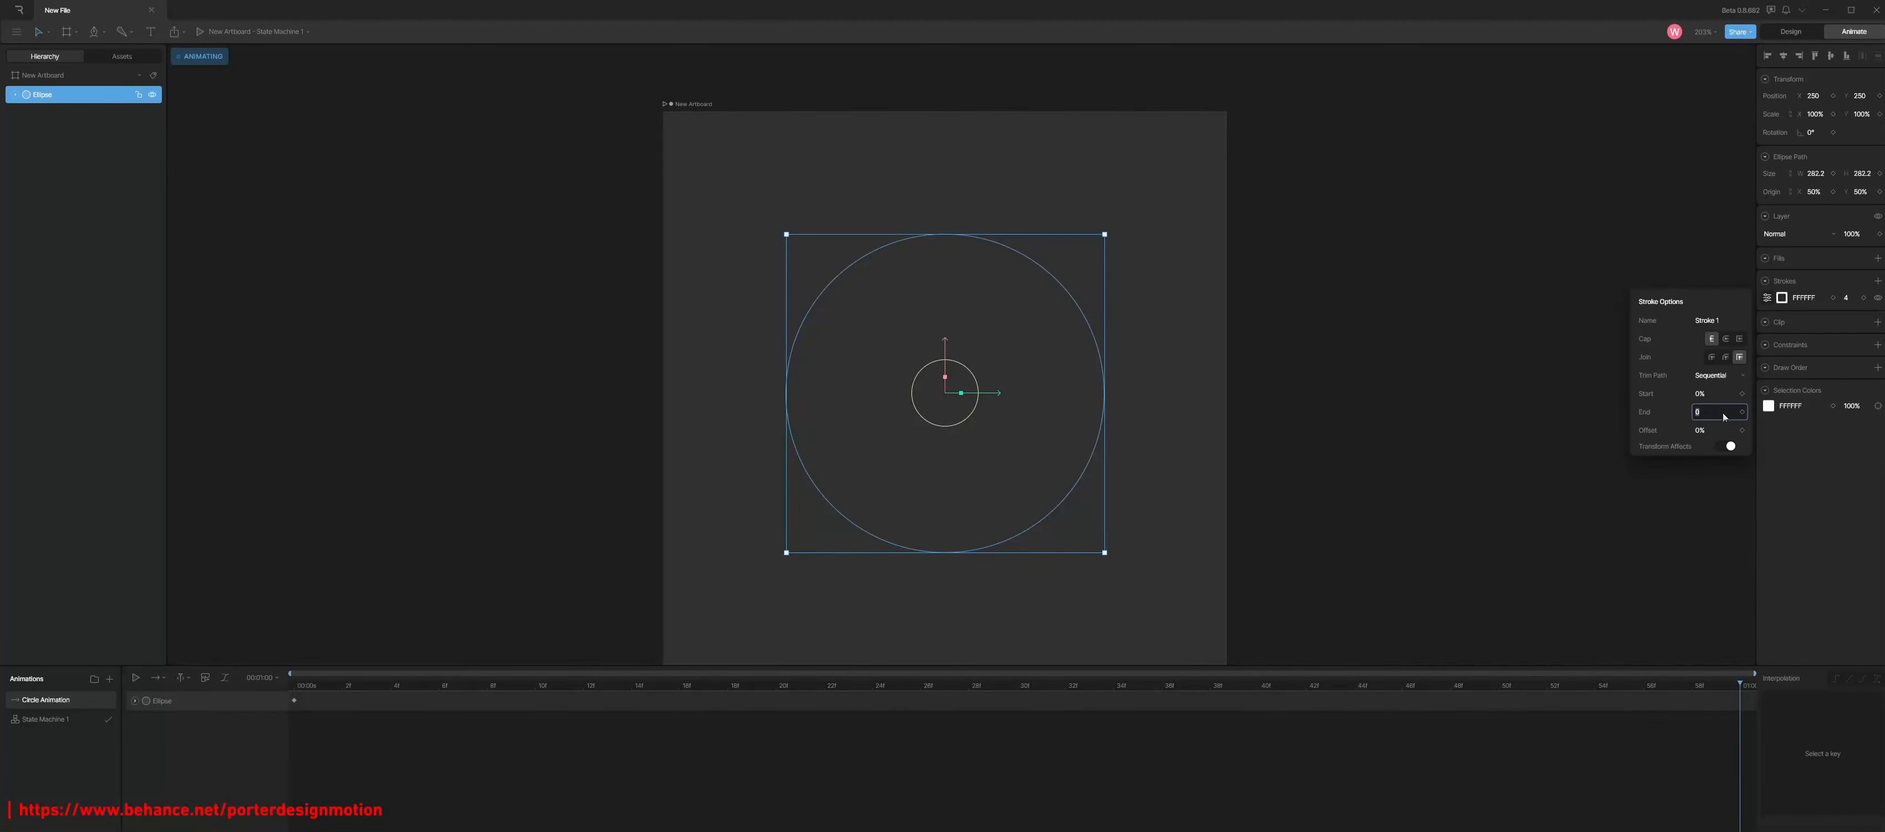
text(100)
key(Return)
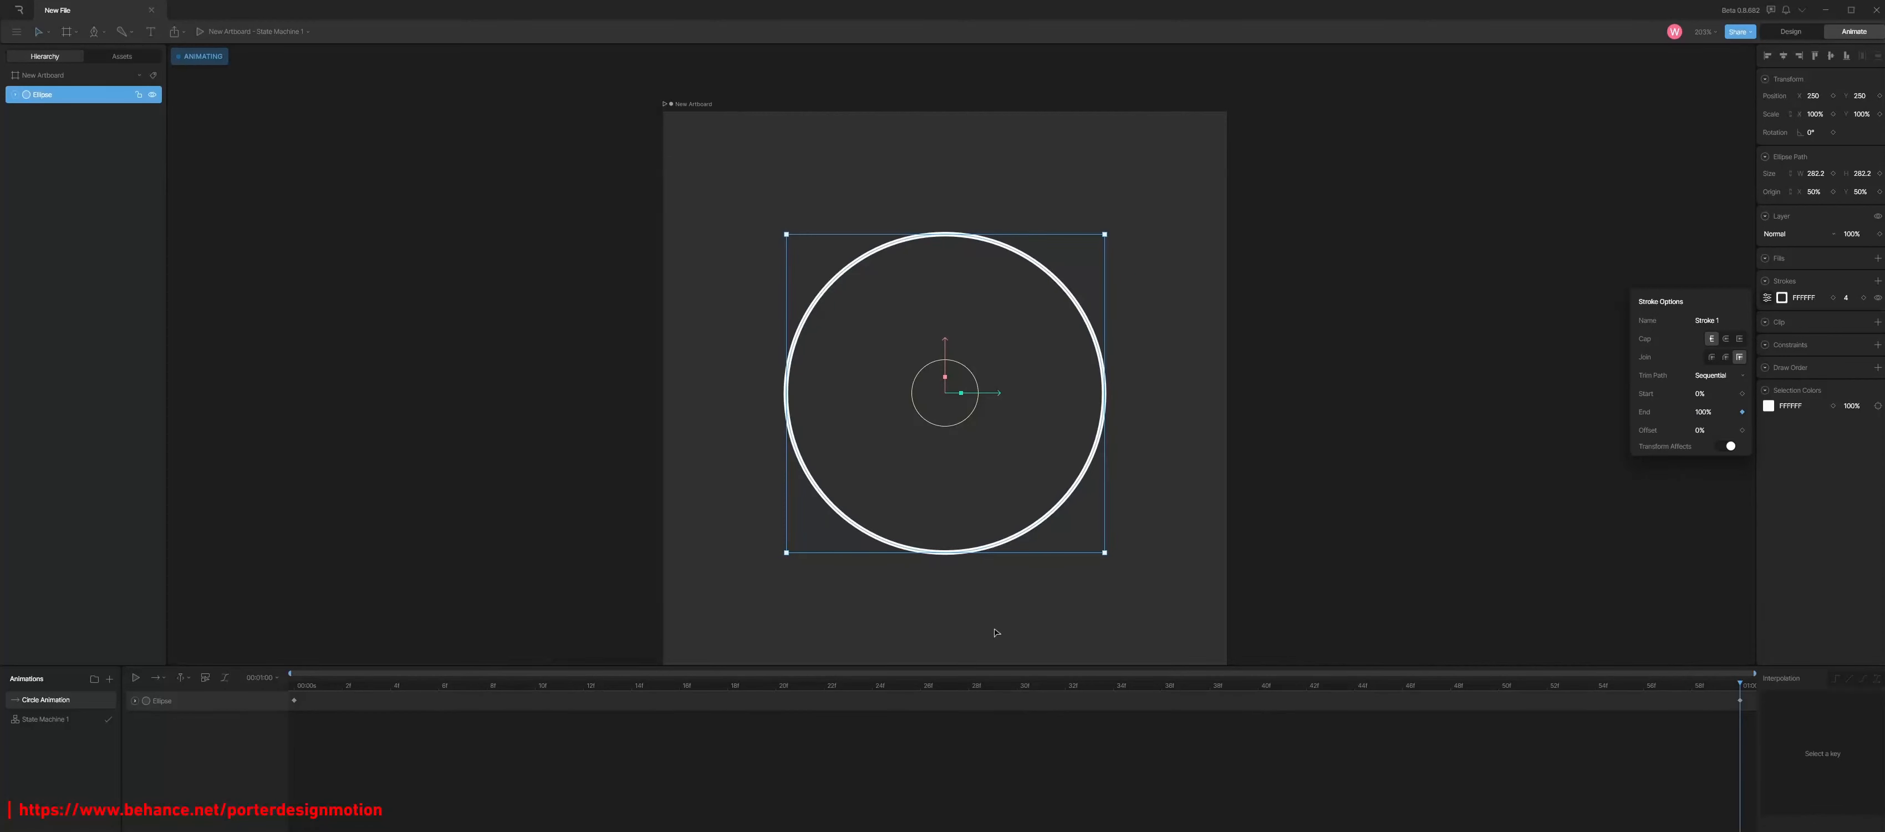
Preview the circle's stroke animation by scrubbing and playing the timeline from its start.
click(314, 683)
click(297, 703)
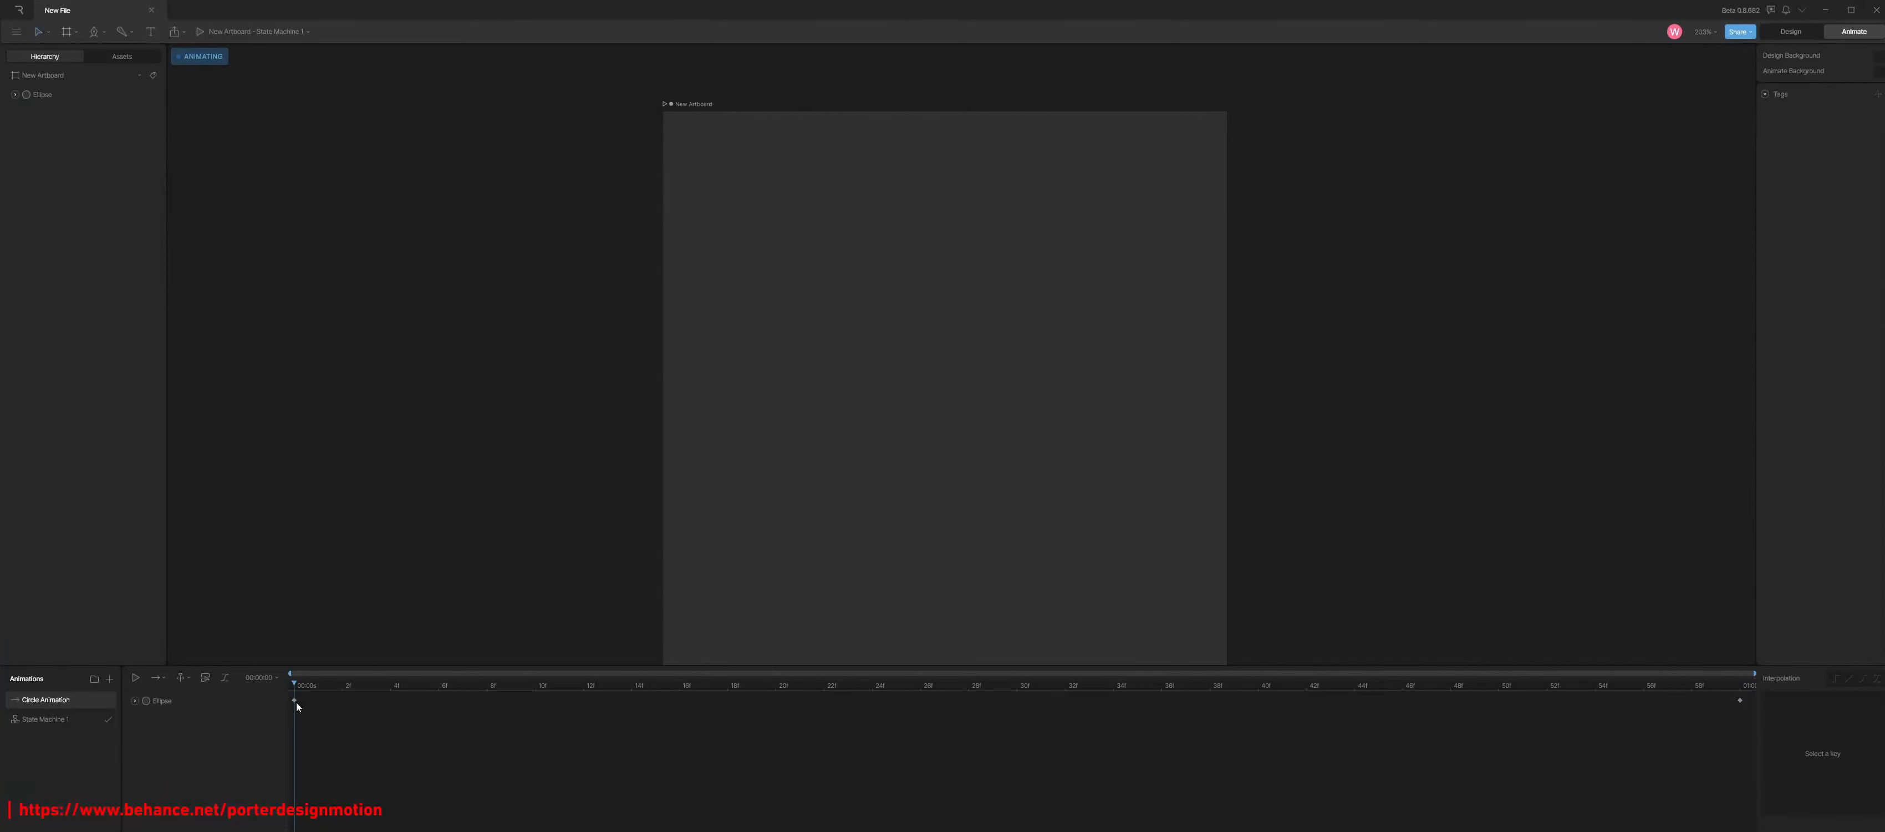
drag(300, 687, 534, 687)
key(space)
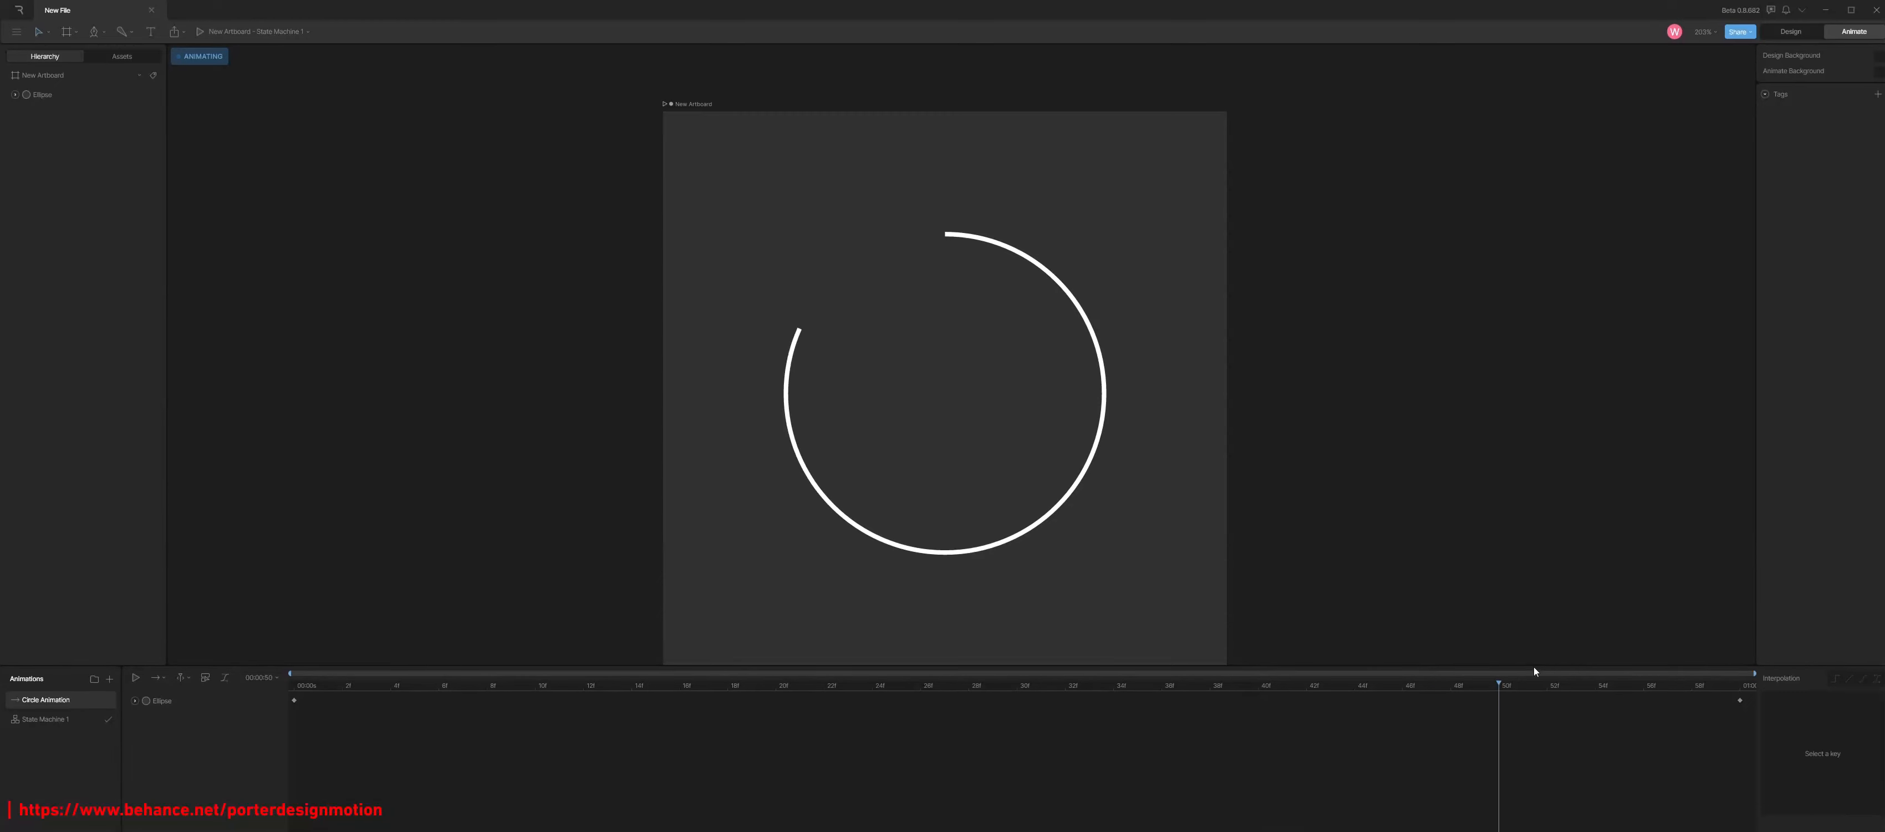
drag(467, 674, 195, 679)
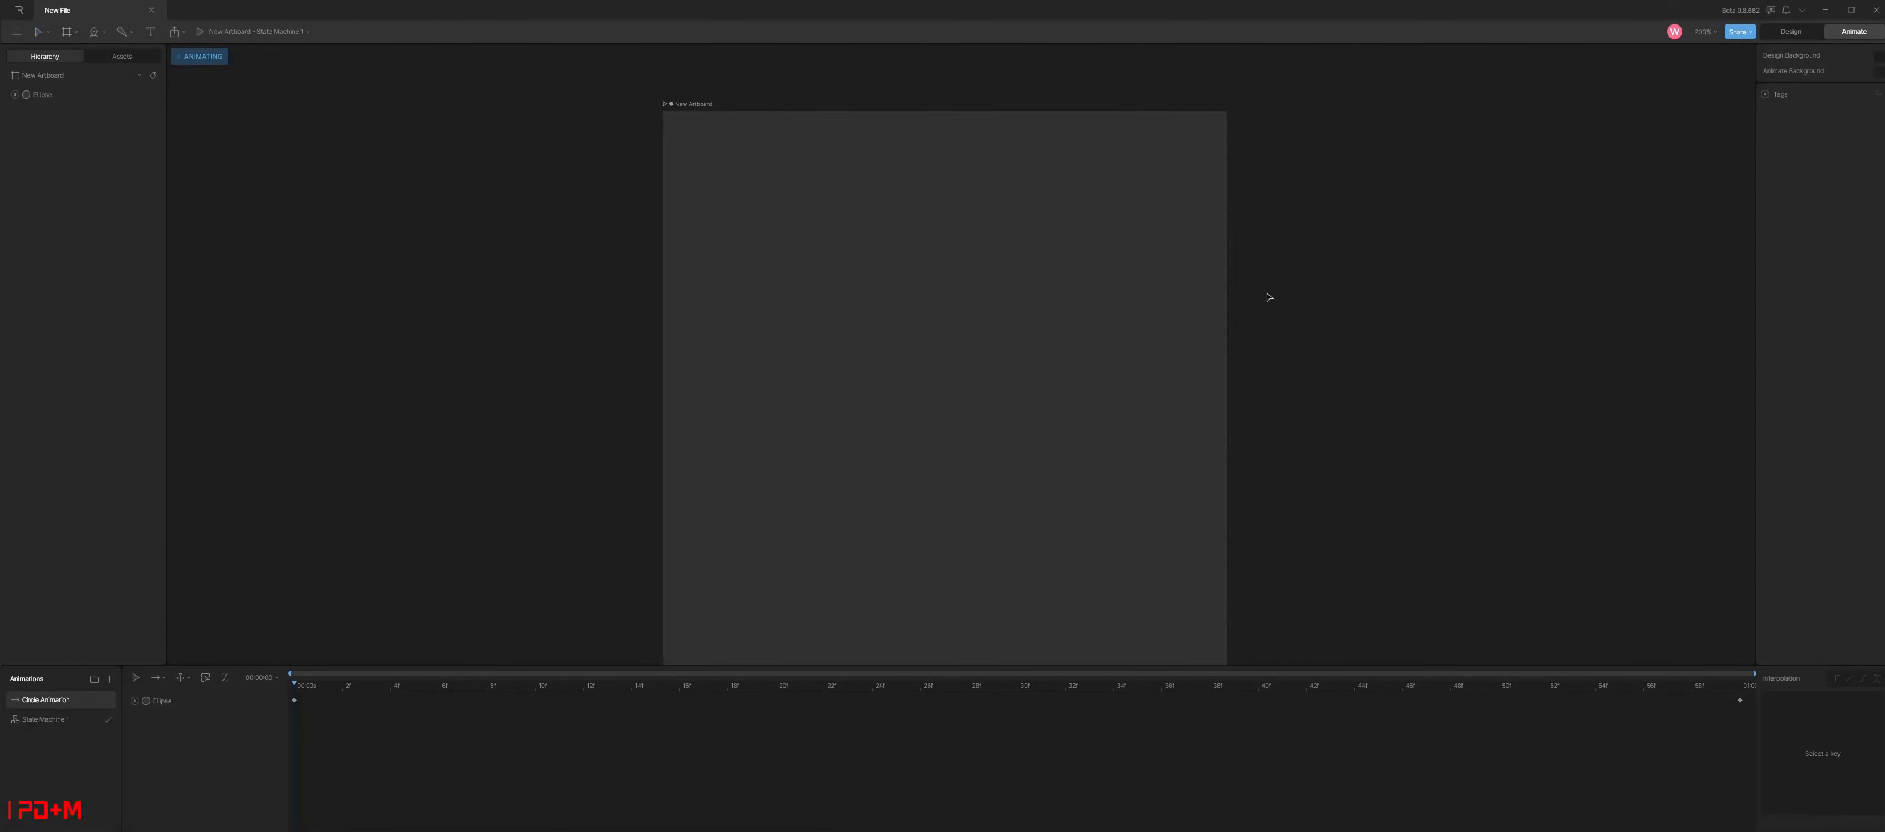
In Design mode, draw a thin rectangle about 297 by 7 and centre it horizontally and vertically on the artboard.
key(Tab)
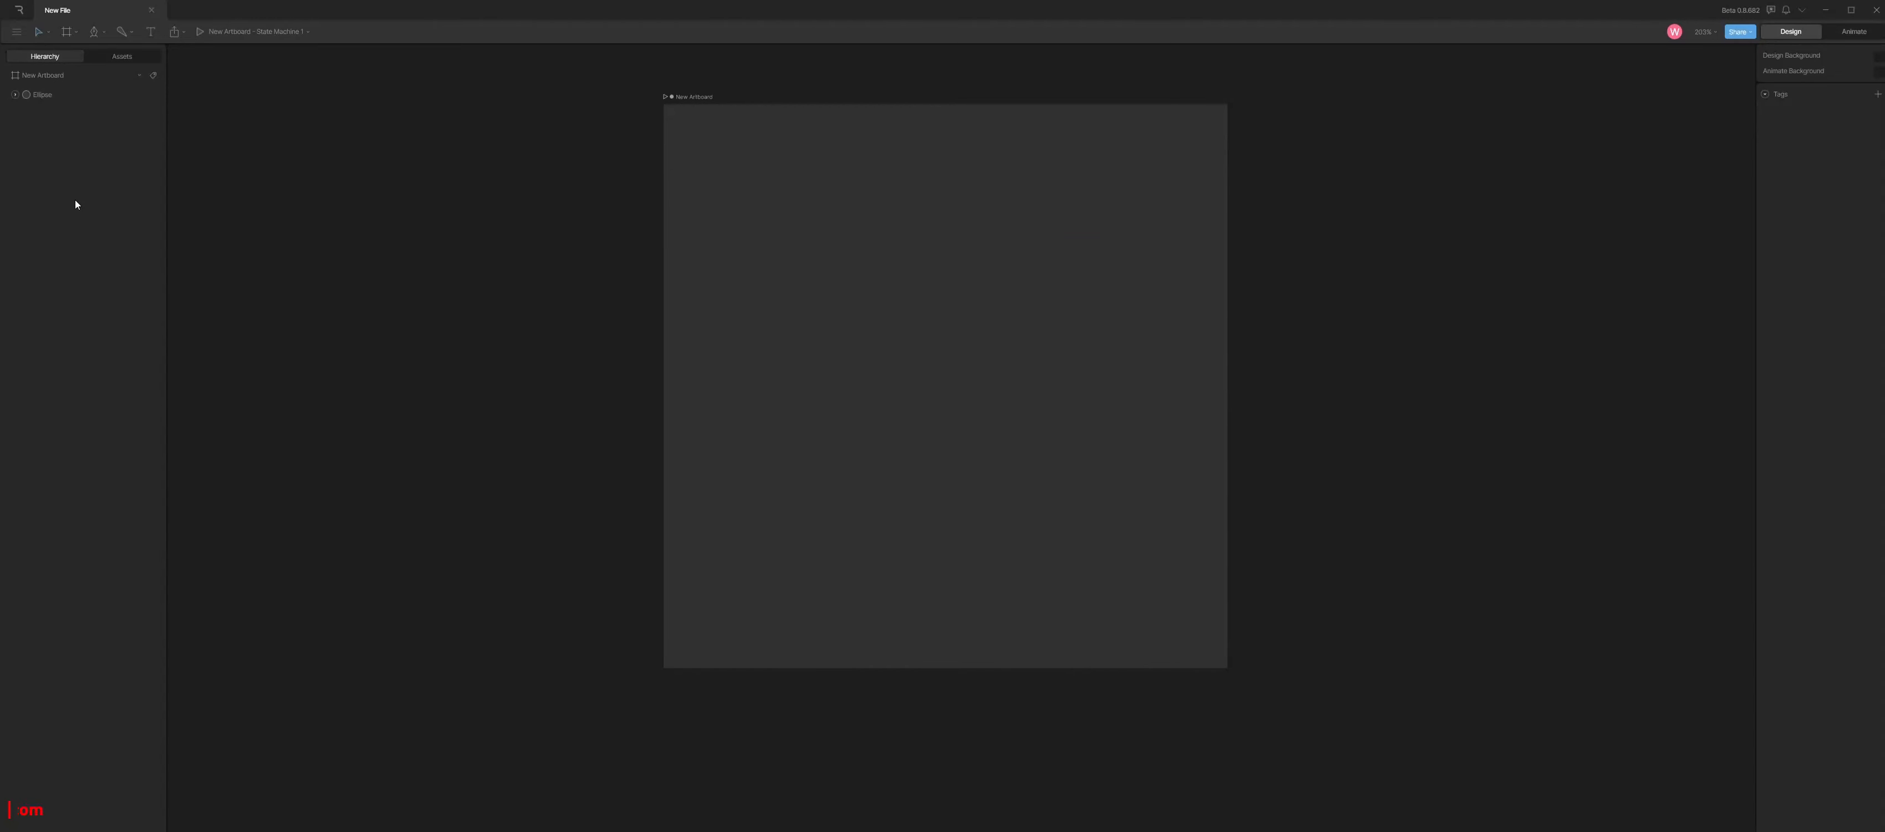
click(93, 32)
click(132, 91)
drag(833, 604, 1169, 609)
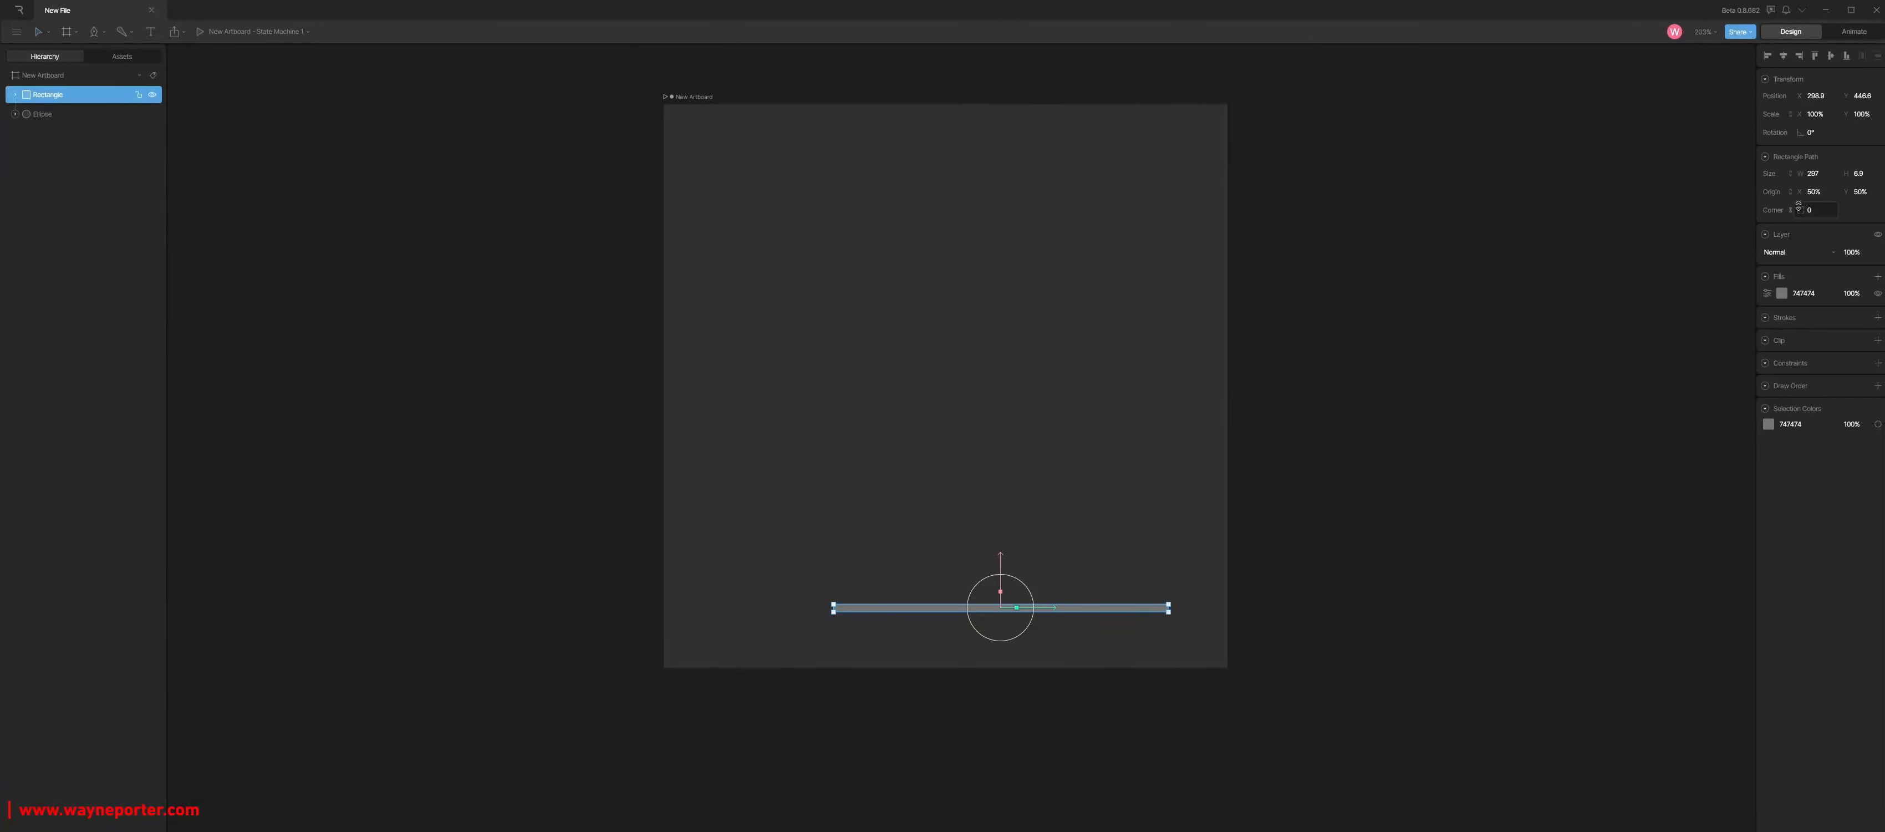
click(1785, 59)
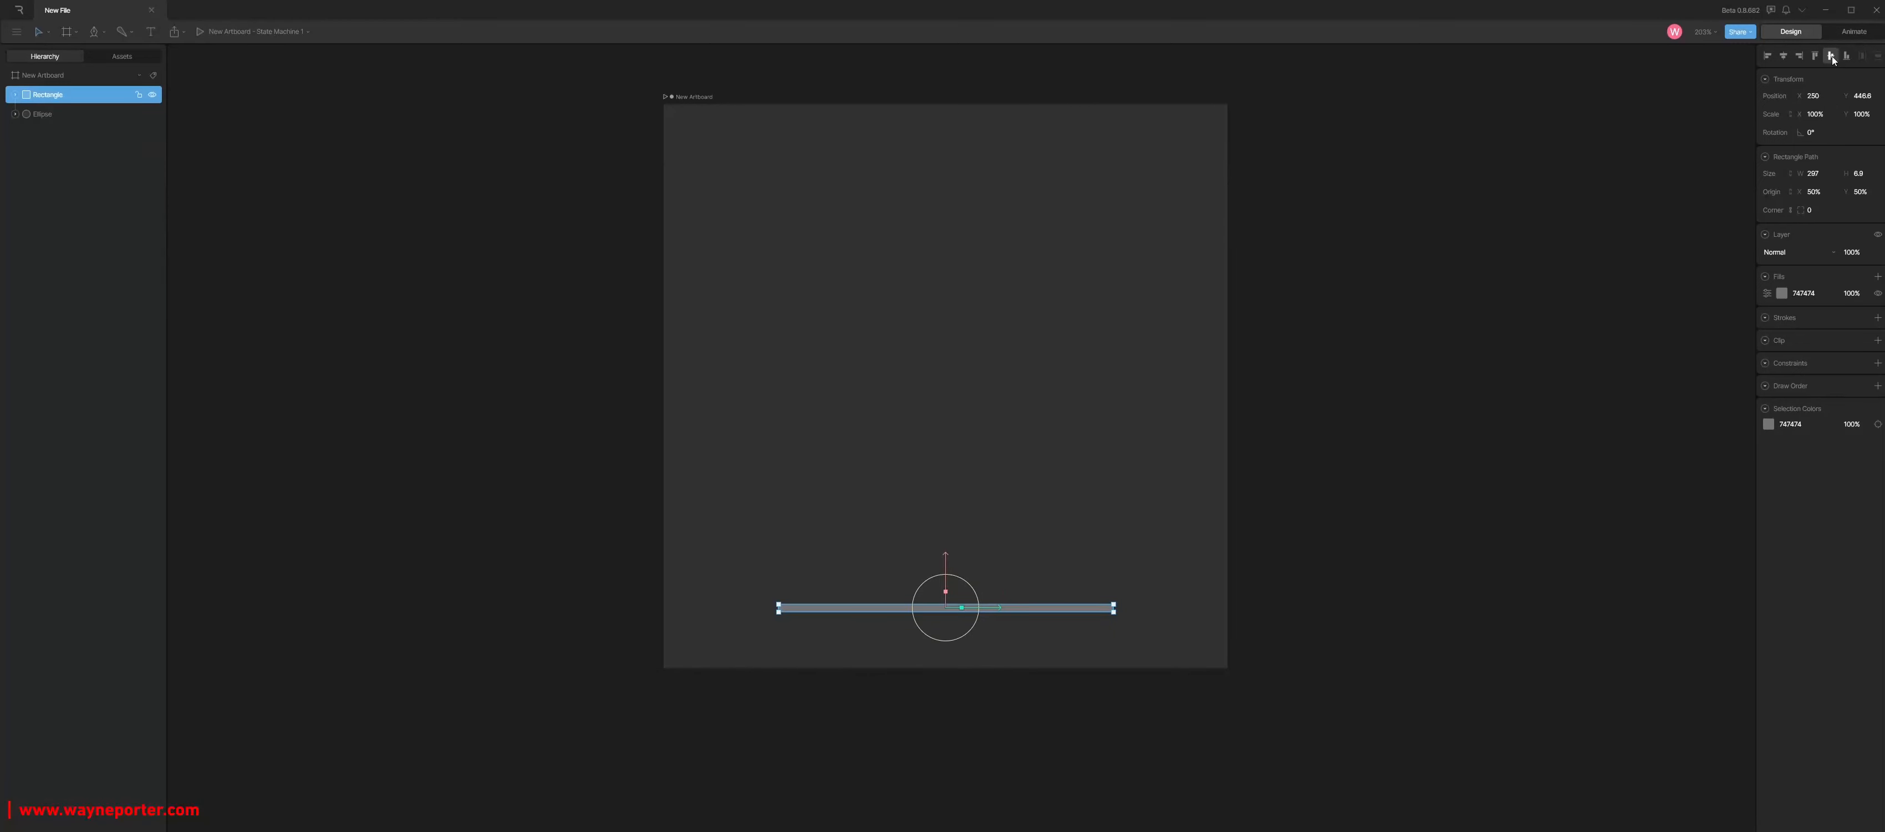
click(1834, 59)
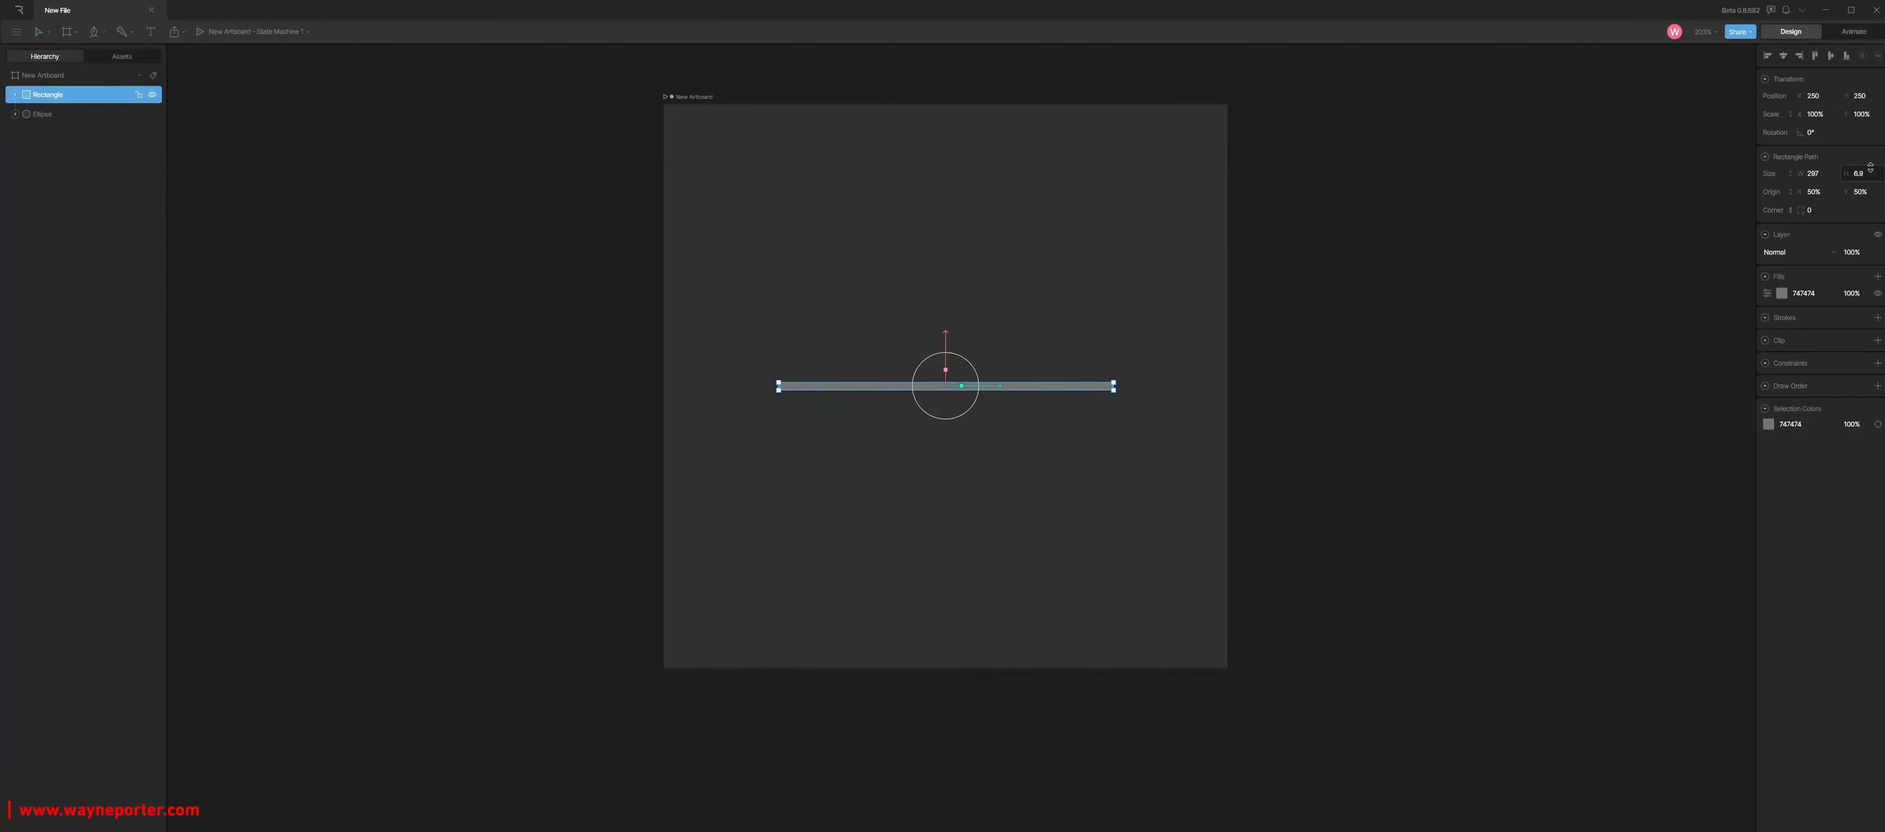
Set the rectangle's height to 4 and its width to 400.
click(1859, 174)
text(4)
key(Return)
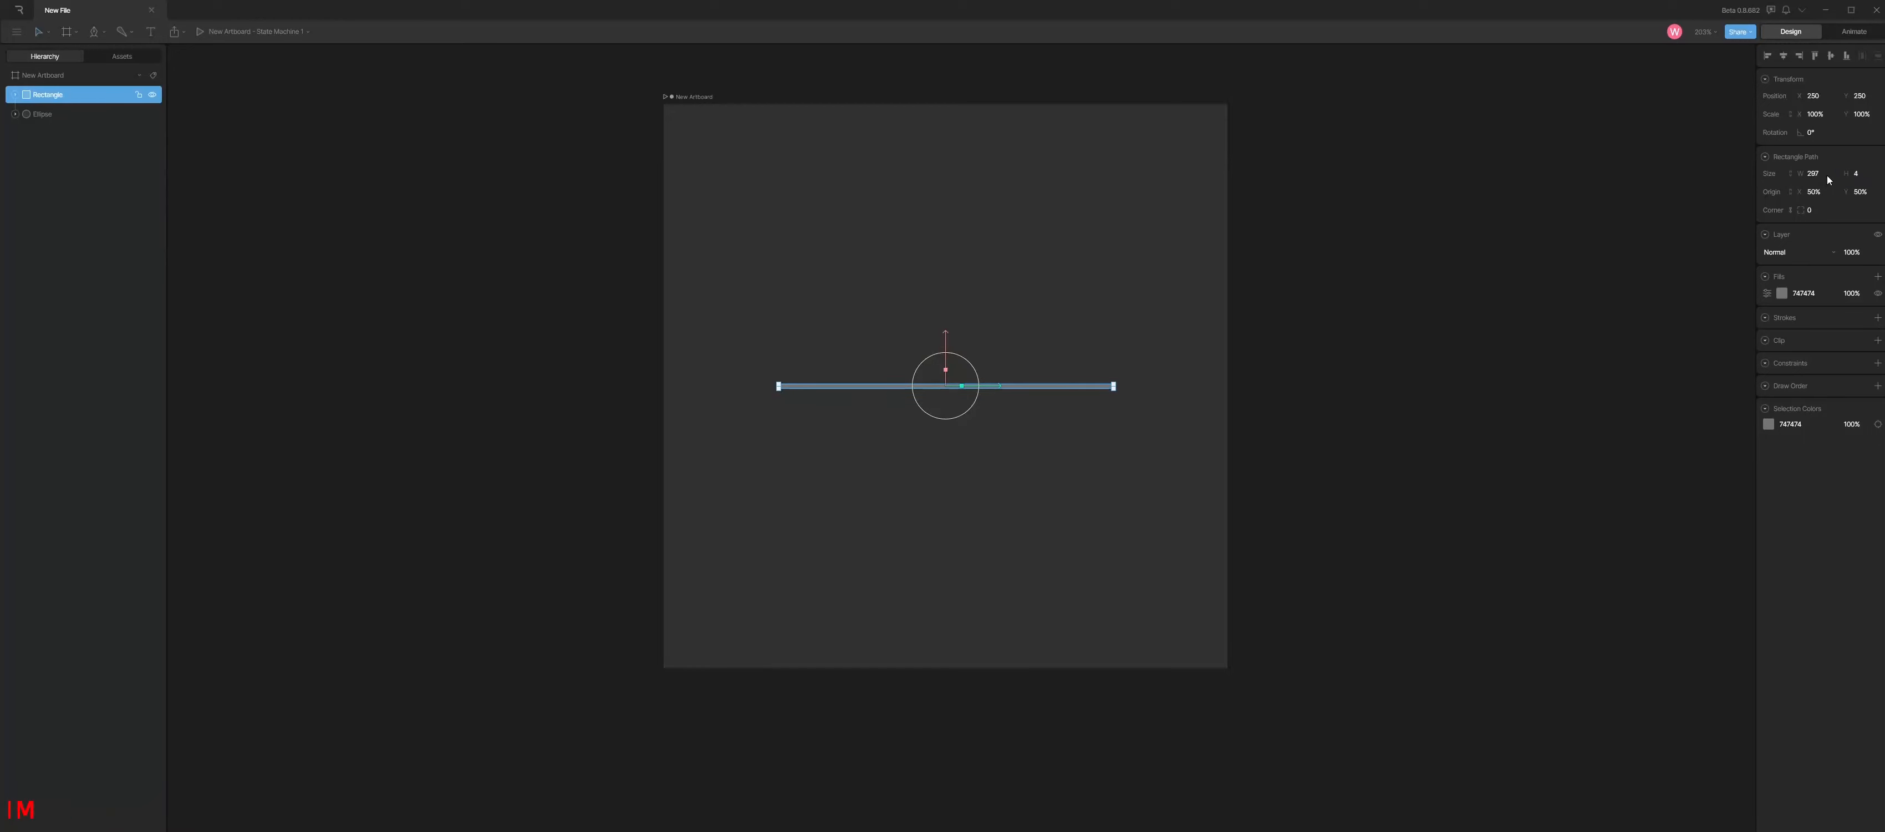
click(1817, 173)
text(450)
key(Return)
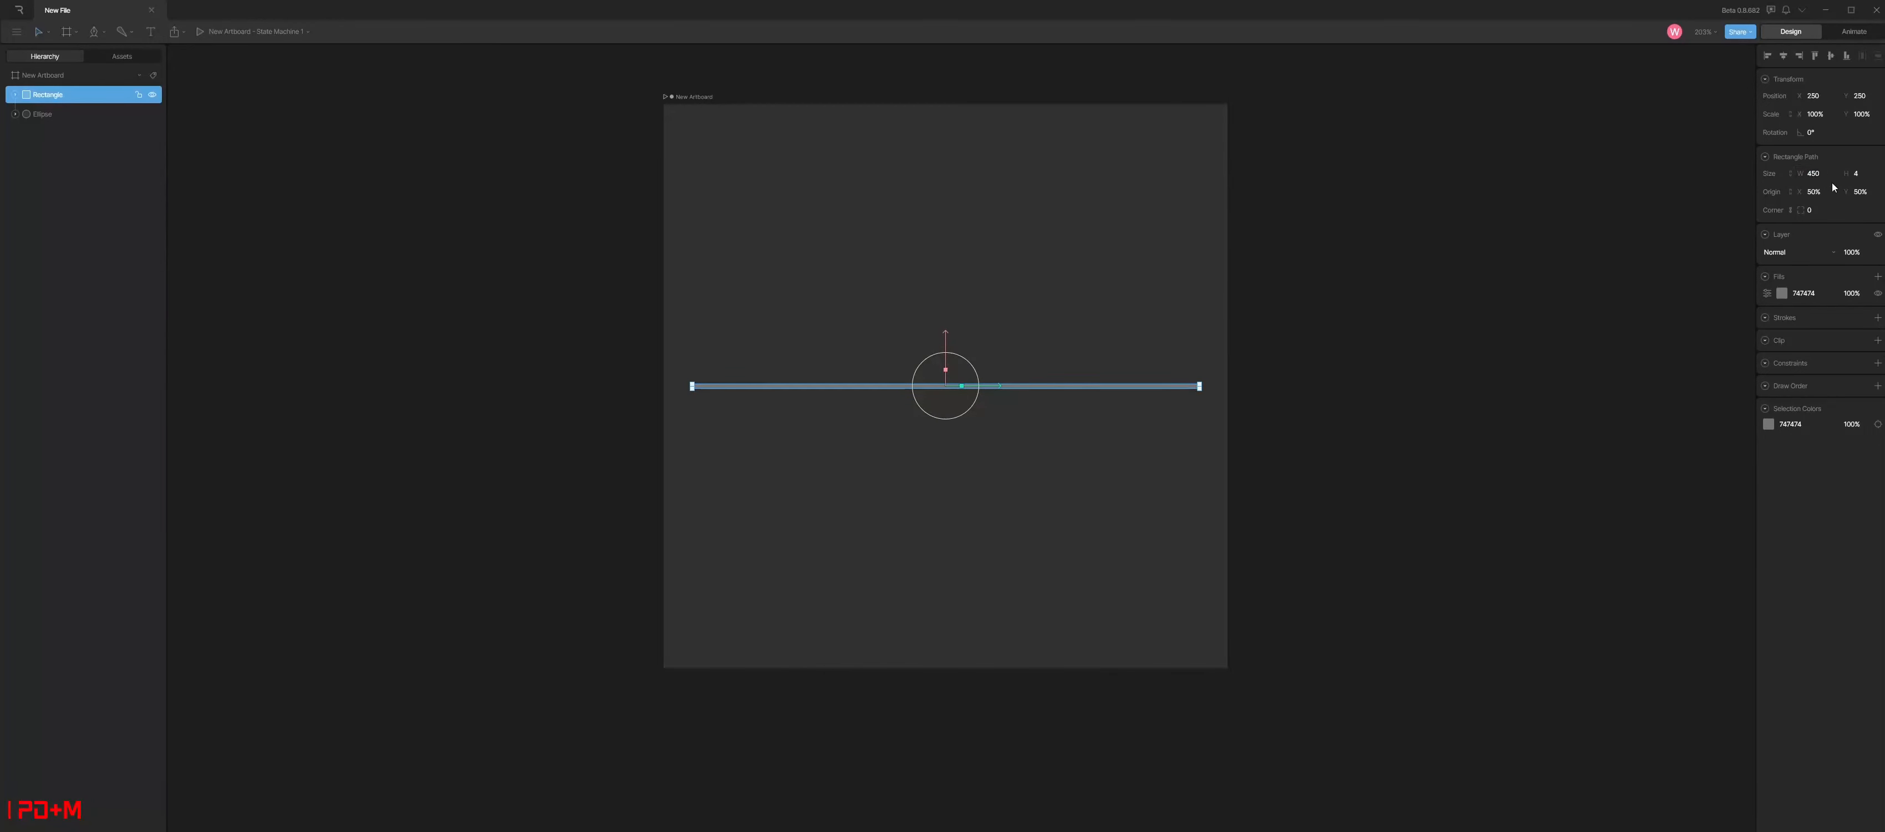
click(1825, 176)
text(400)
key(Return)
Change the rectangle's fill colour to white (FFFFFF) and deselect it.
click(1782, 293)
drag(1661, 360, 1644, 303)
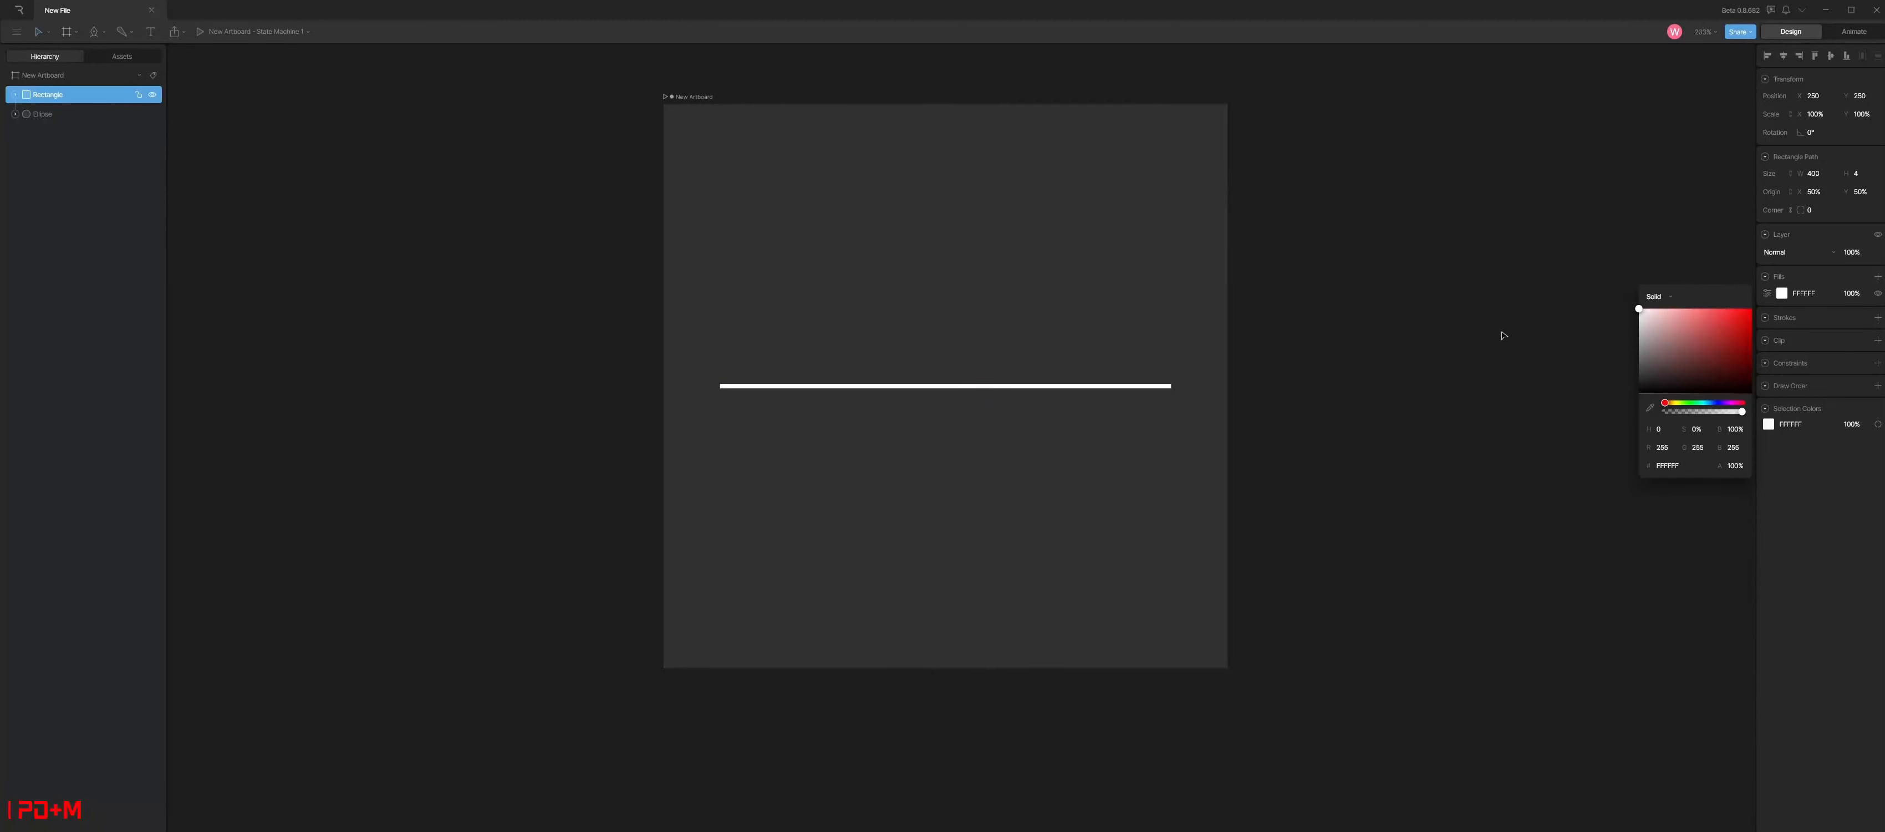
click(604, 302)
Draw a small circle above the line and set its size to 30 by 30.
click(97, 33)
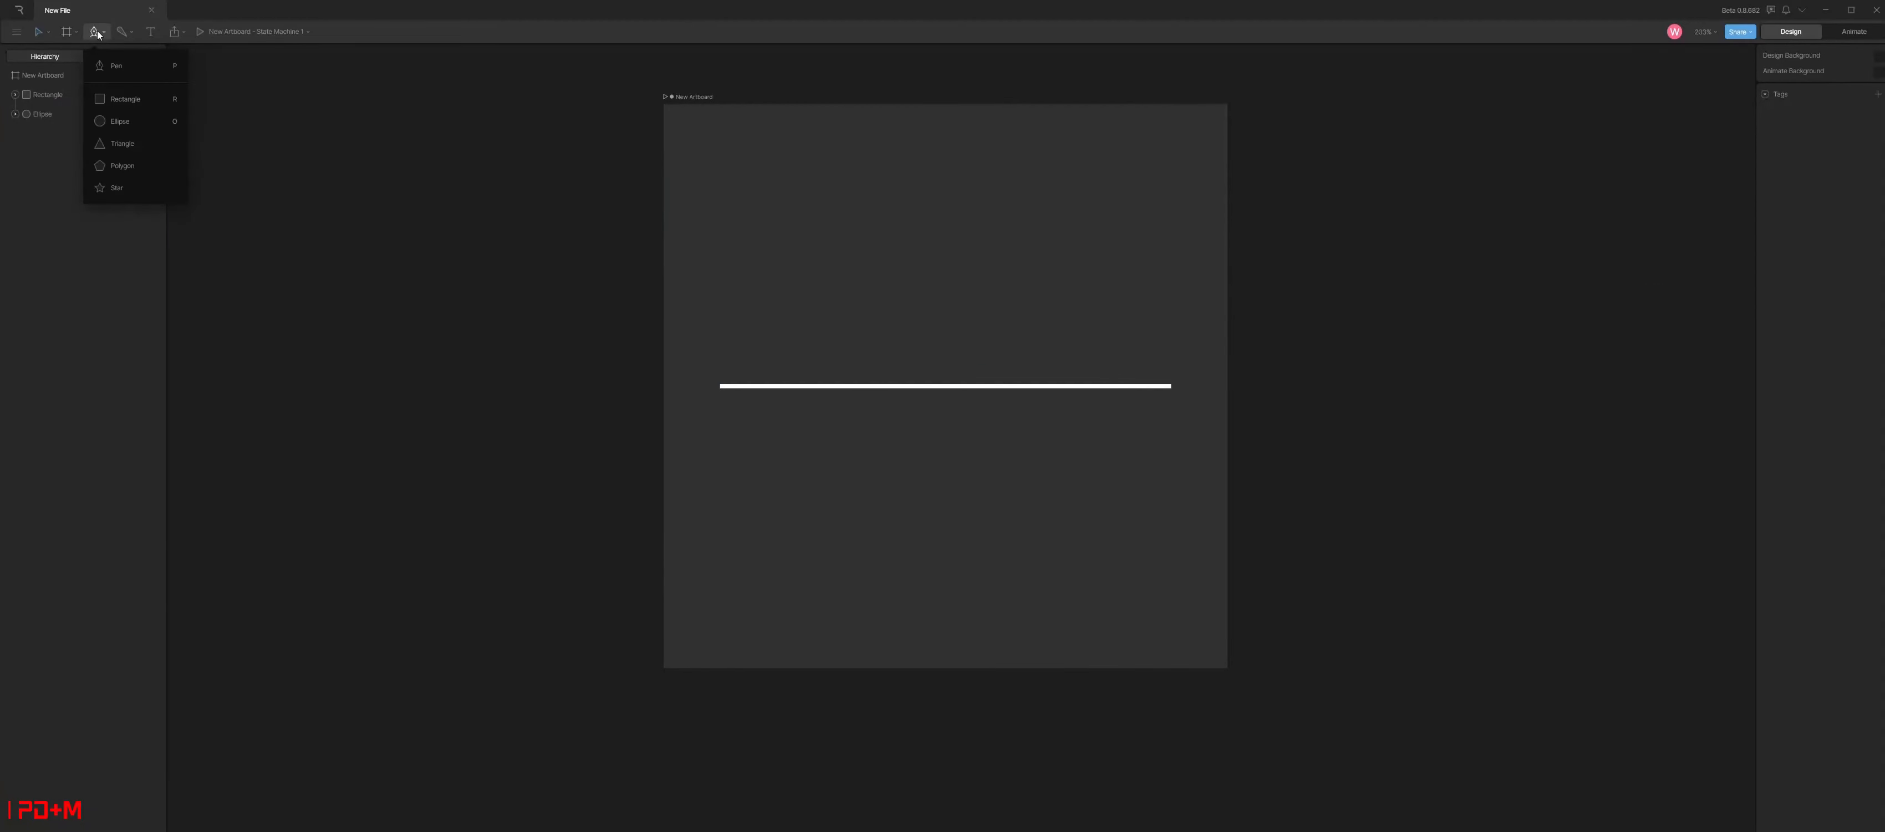
click(131, 117)
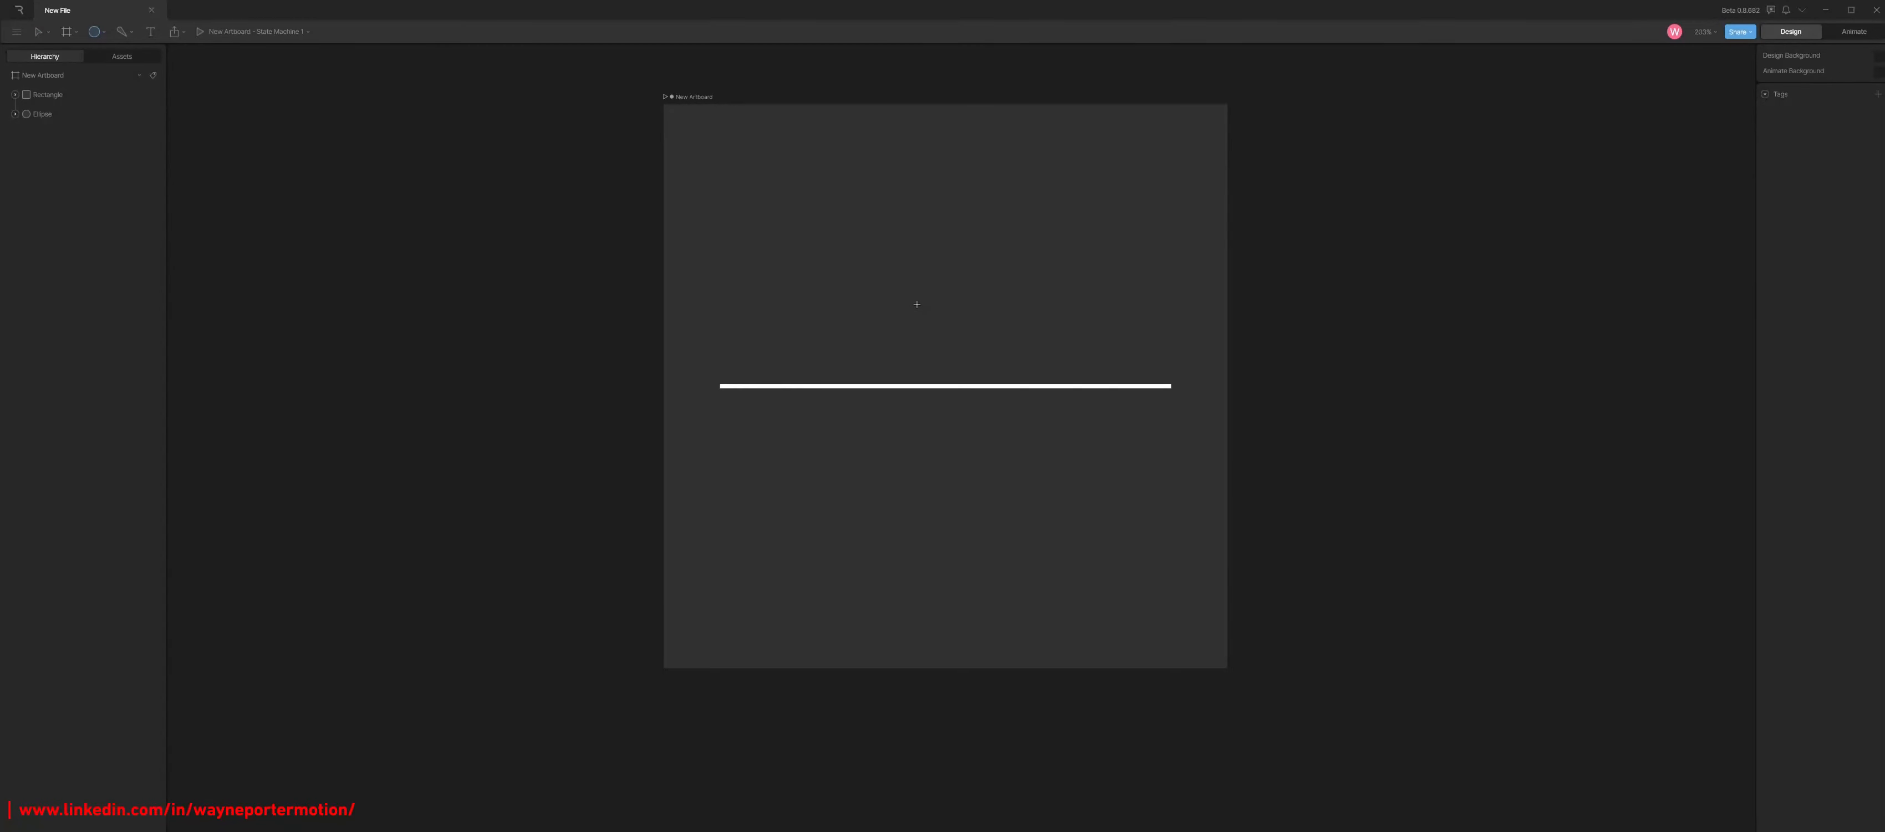
drag(917, 304, 933, 320)
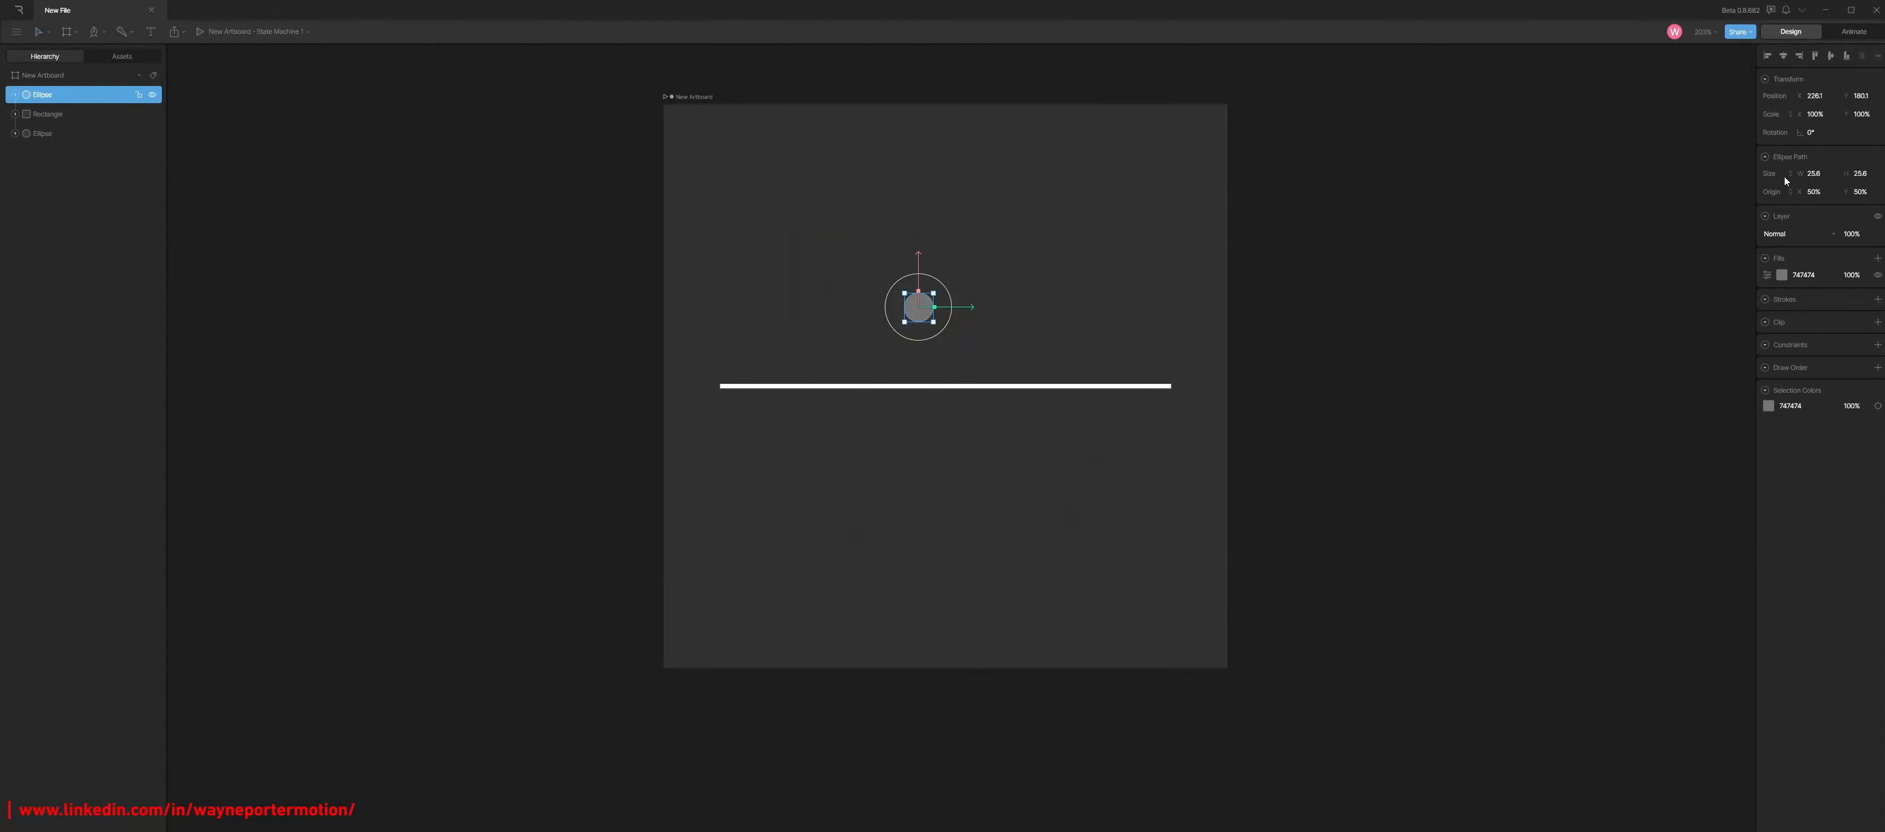
click(1814, 173)
text(30)
key(Tab)
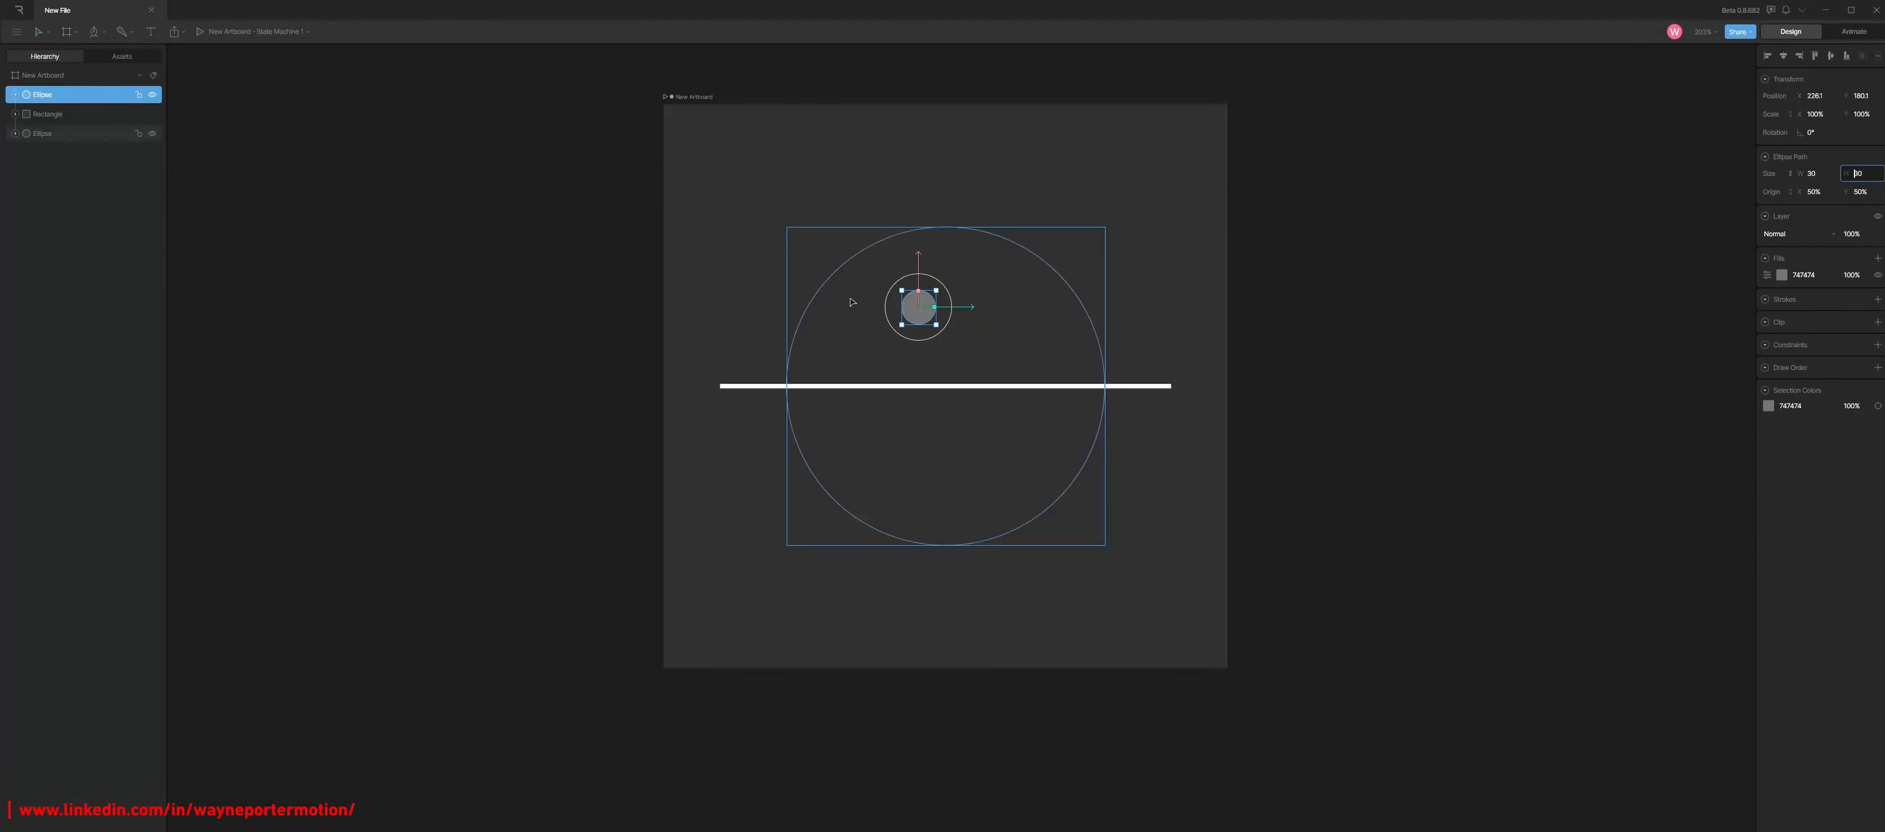
Place the small circle on the line's left end at X 90, Y 250 and fill it white (FFFFFF).
drag(920, 258, 769, 383)
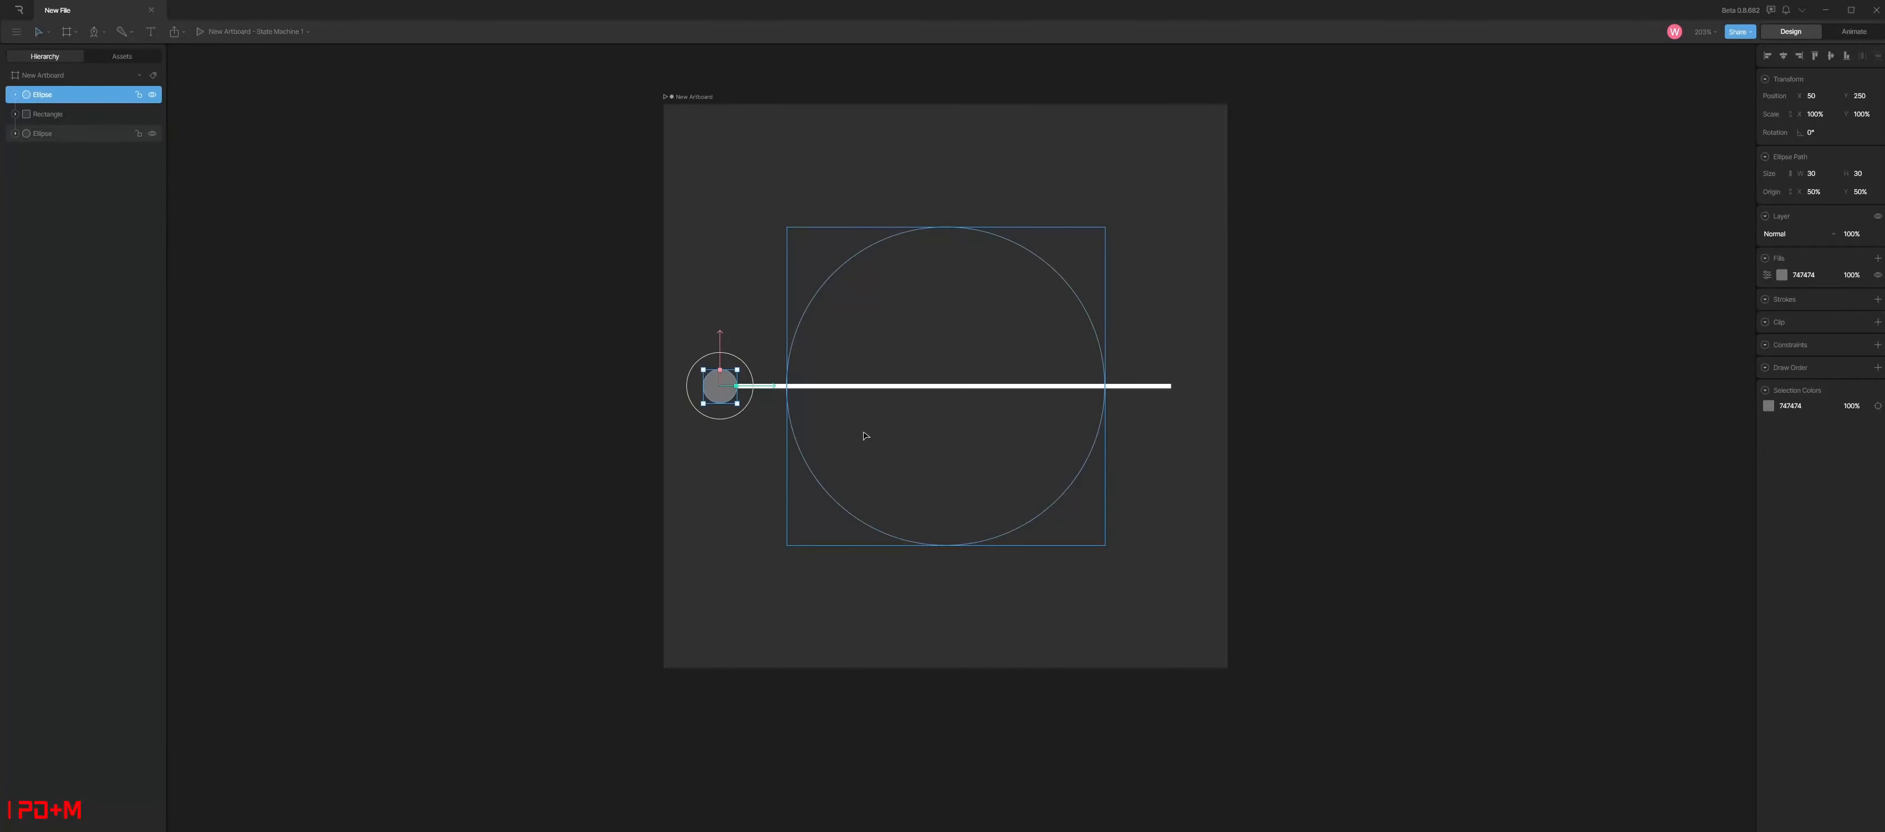
click(569, 432)
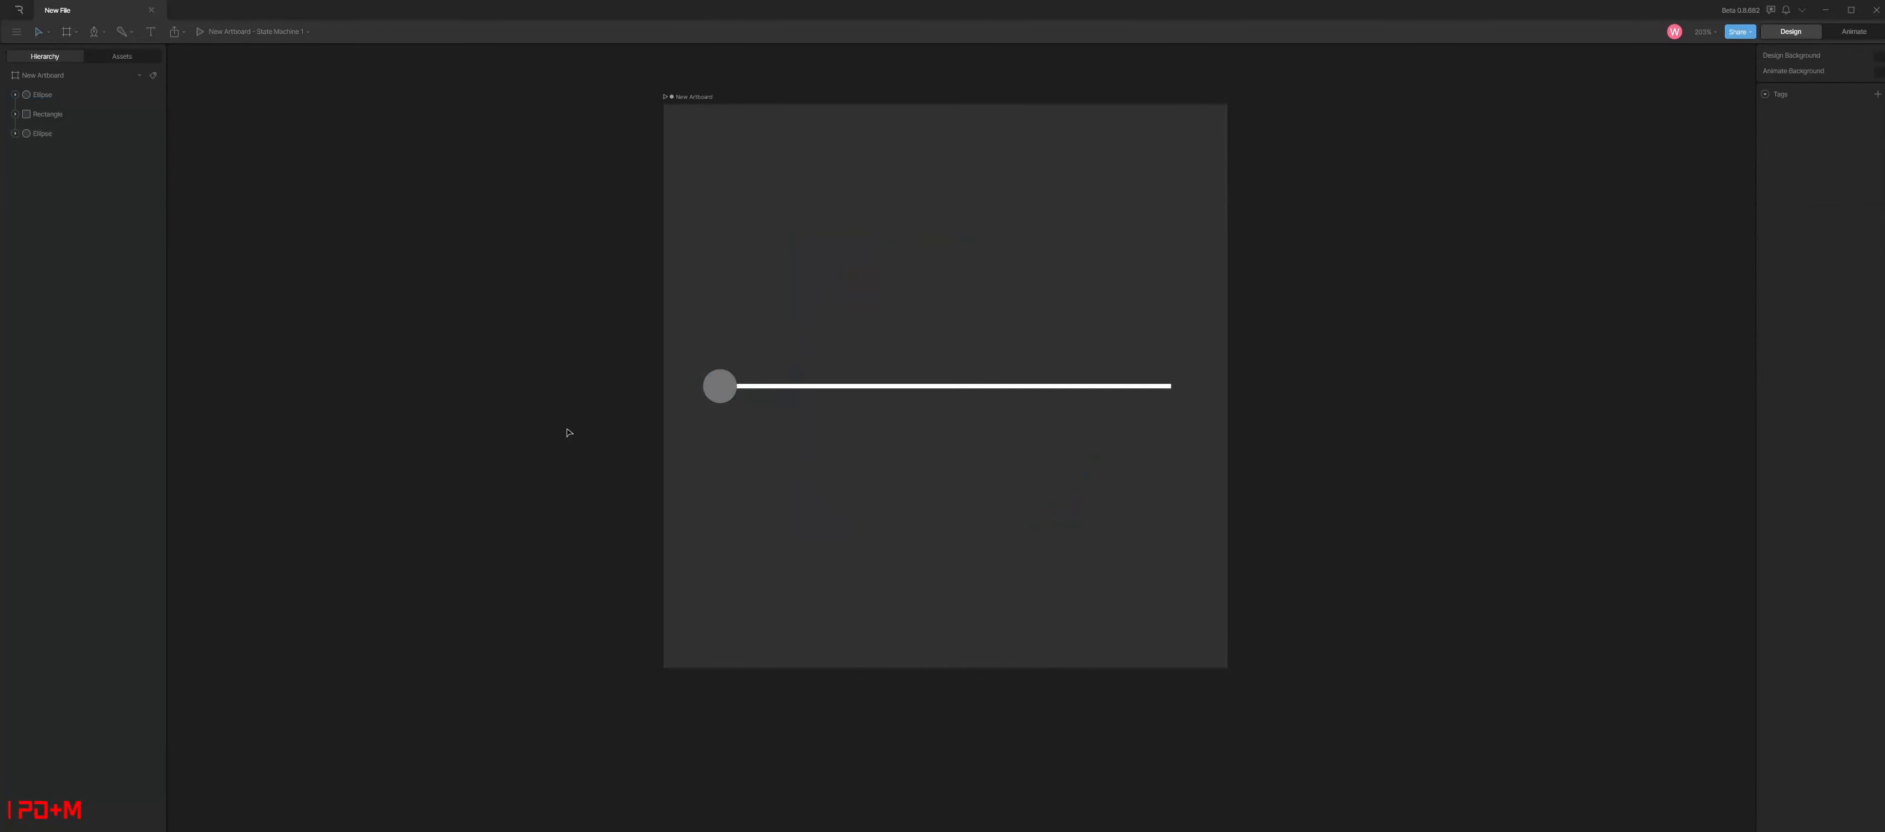
click(723, 387)
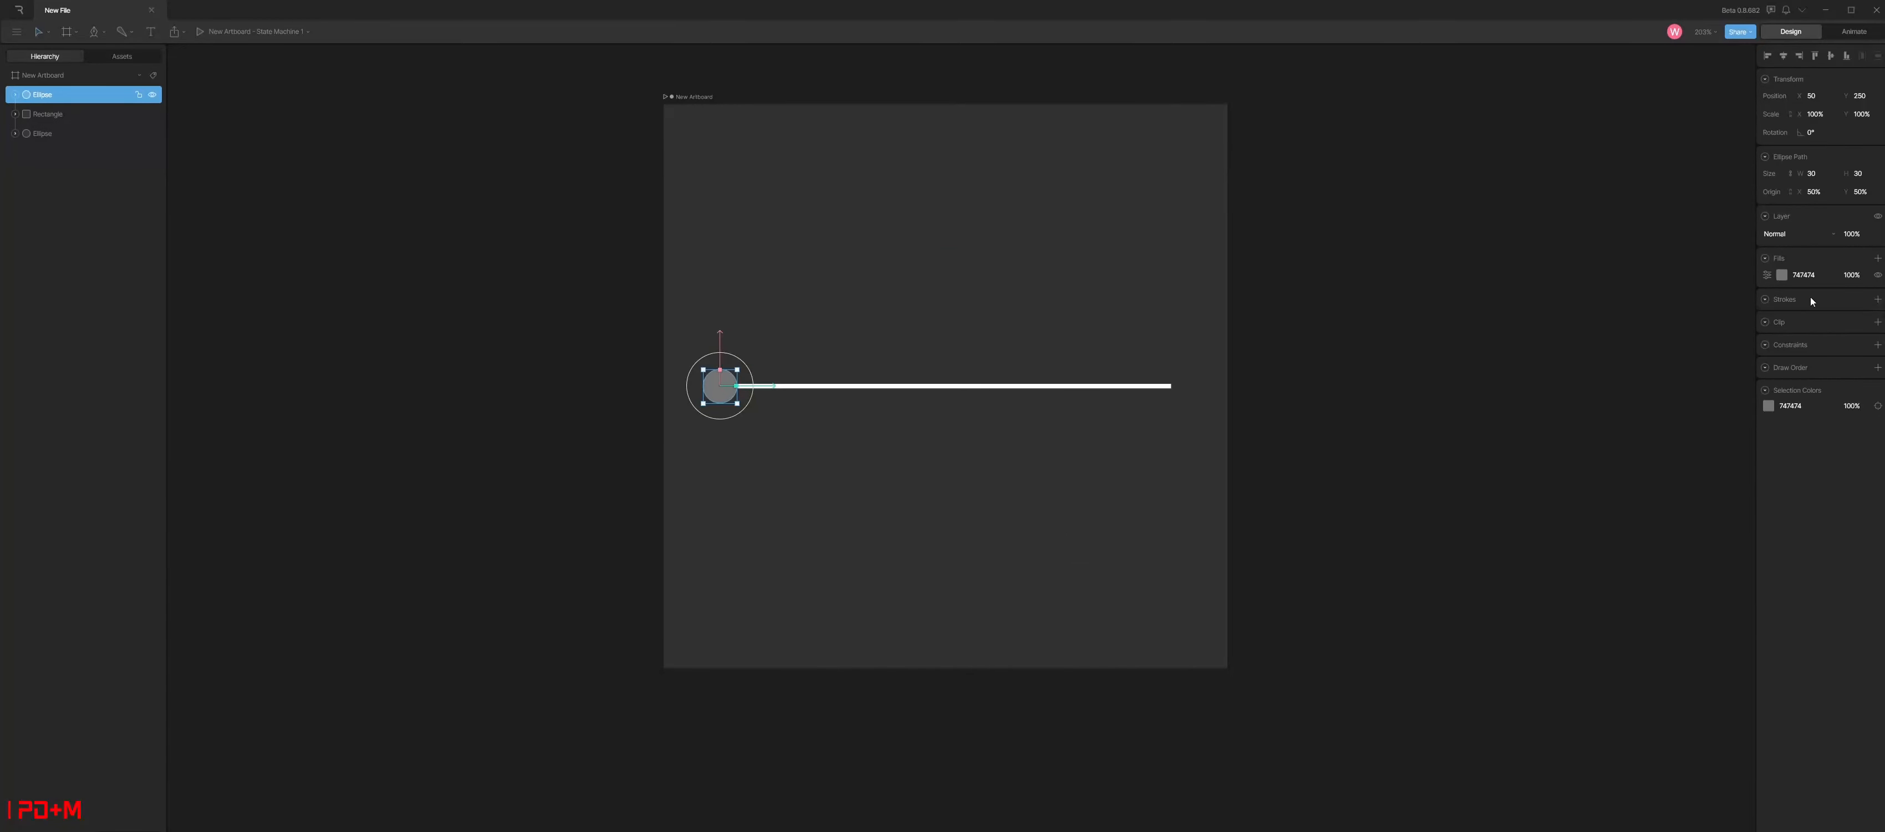
click(1782, 275)
drag(1713, 322, 1591, 260)
click(1542, 256)
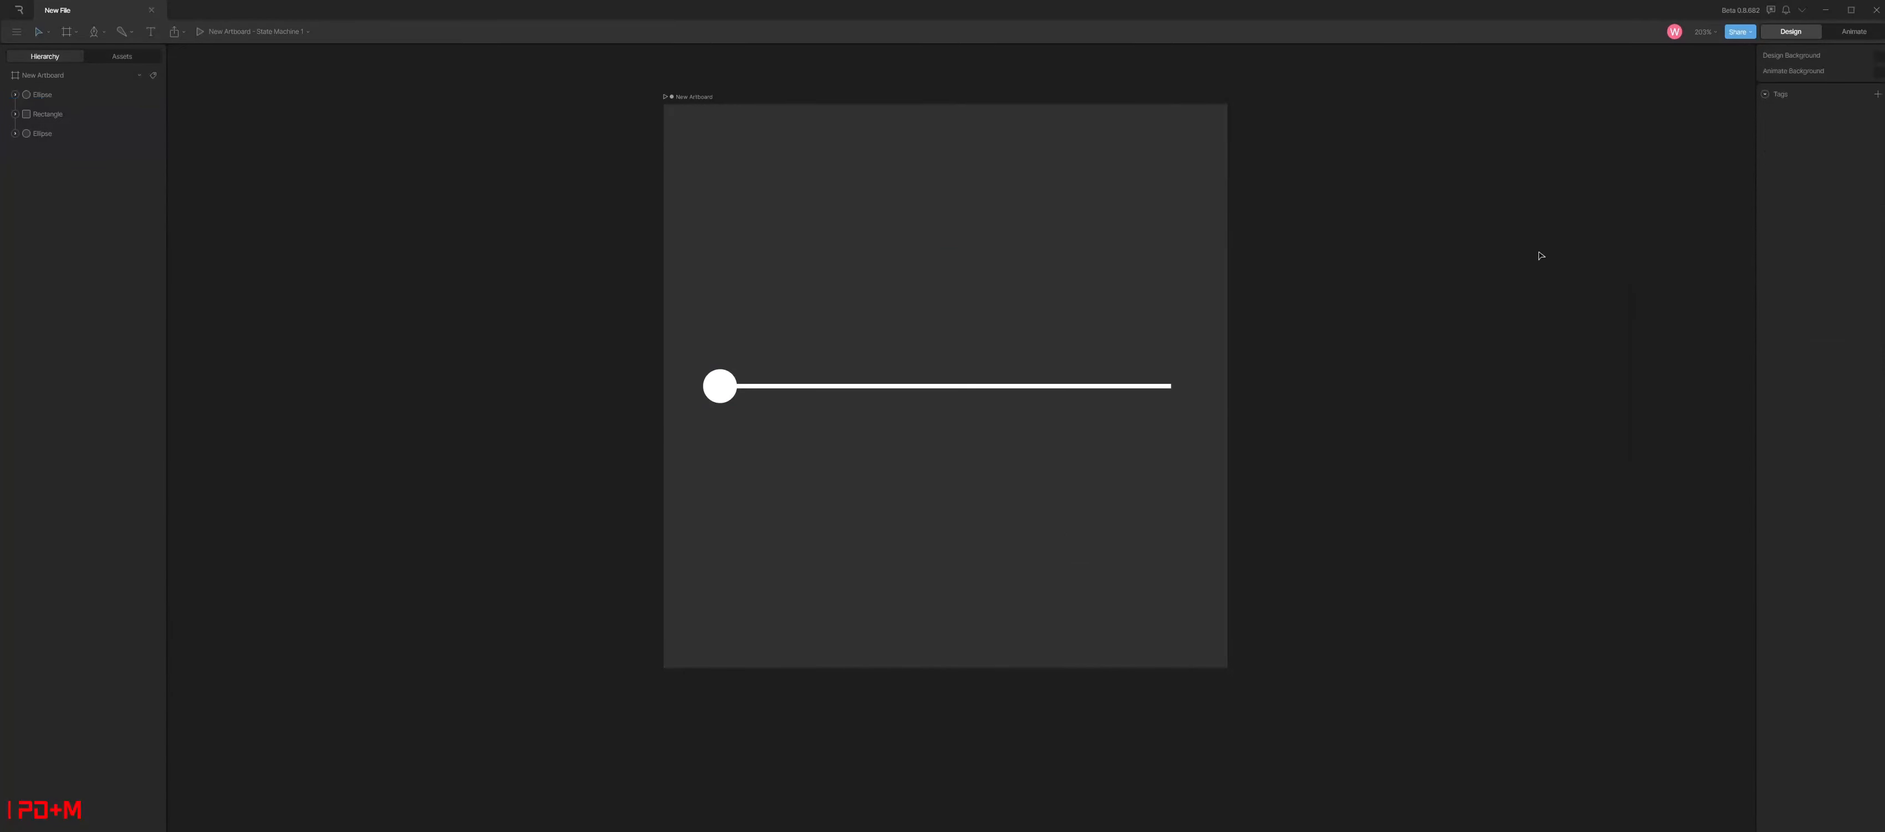
Wrap the line rectangle in its own group and expand the group in the hierarchy.
click(50, 104)
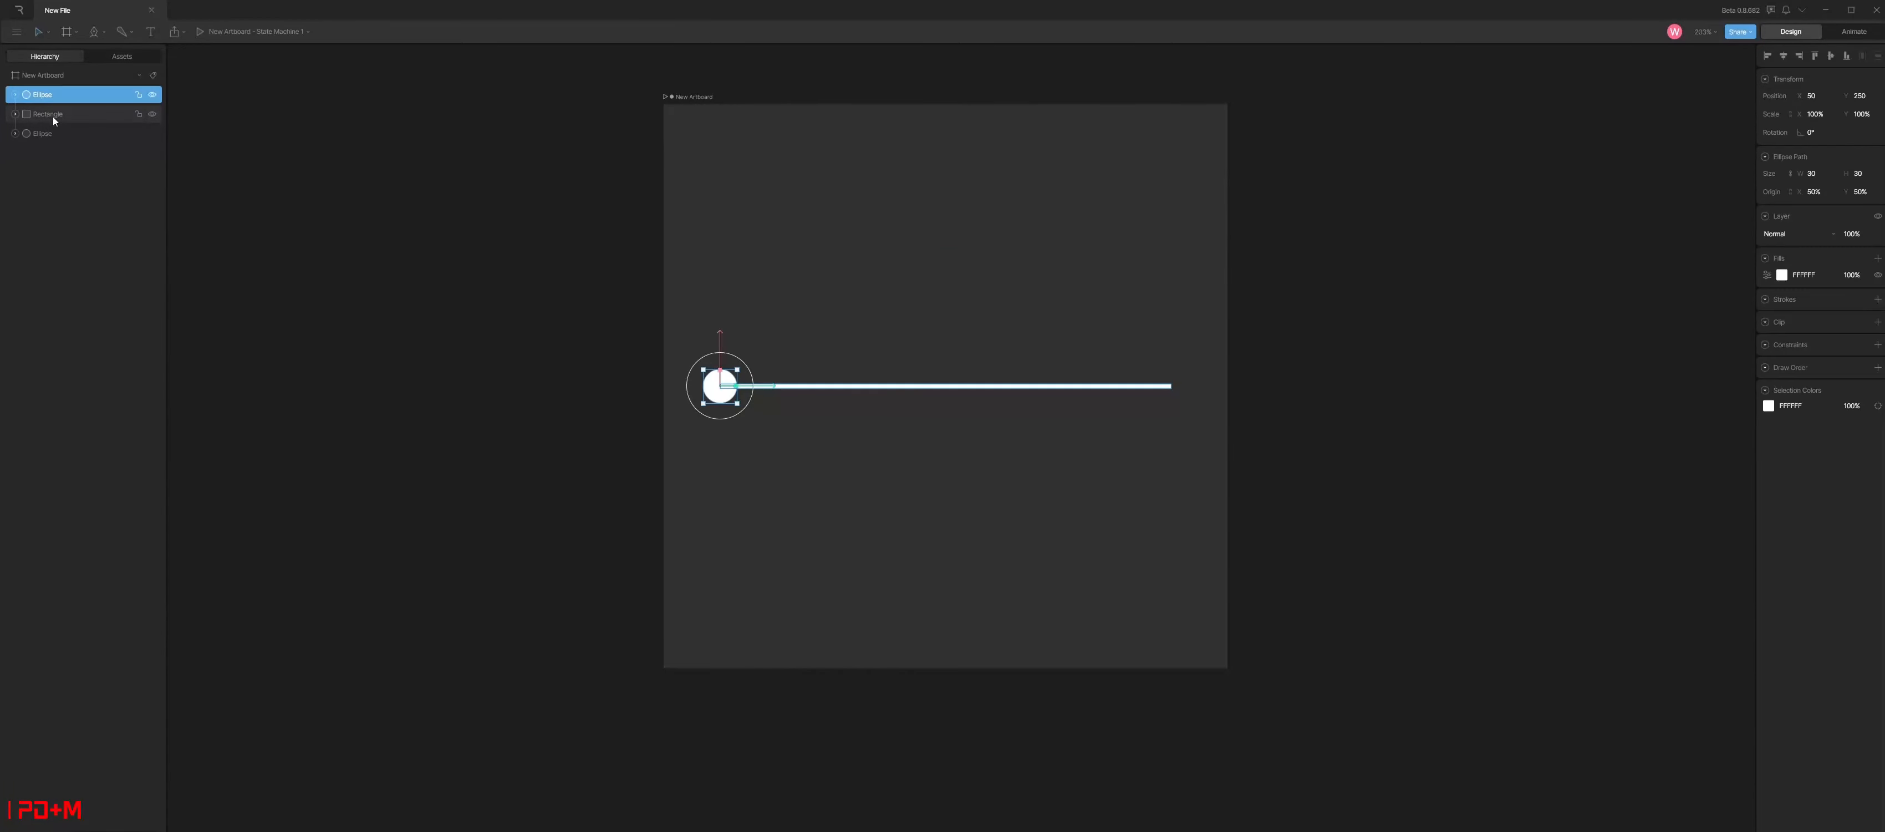
click(52, 116)
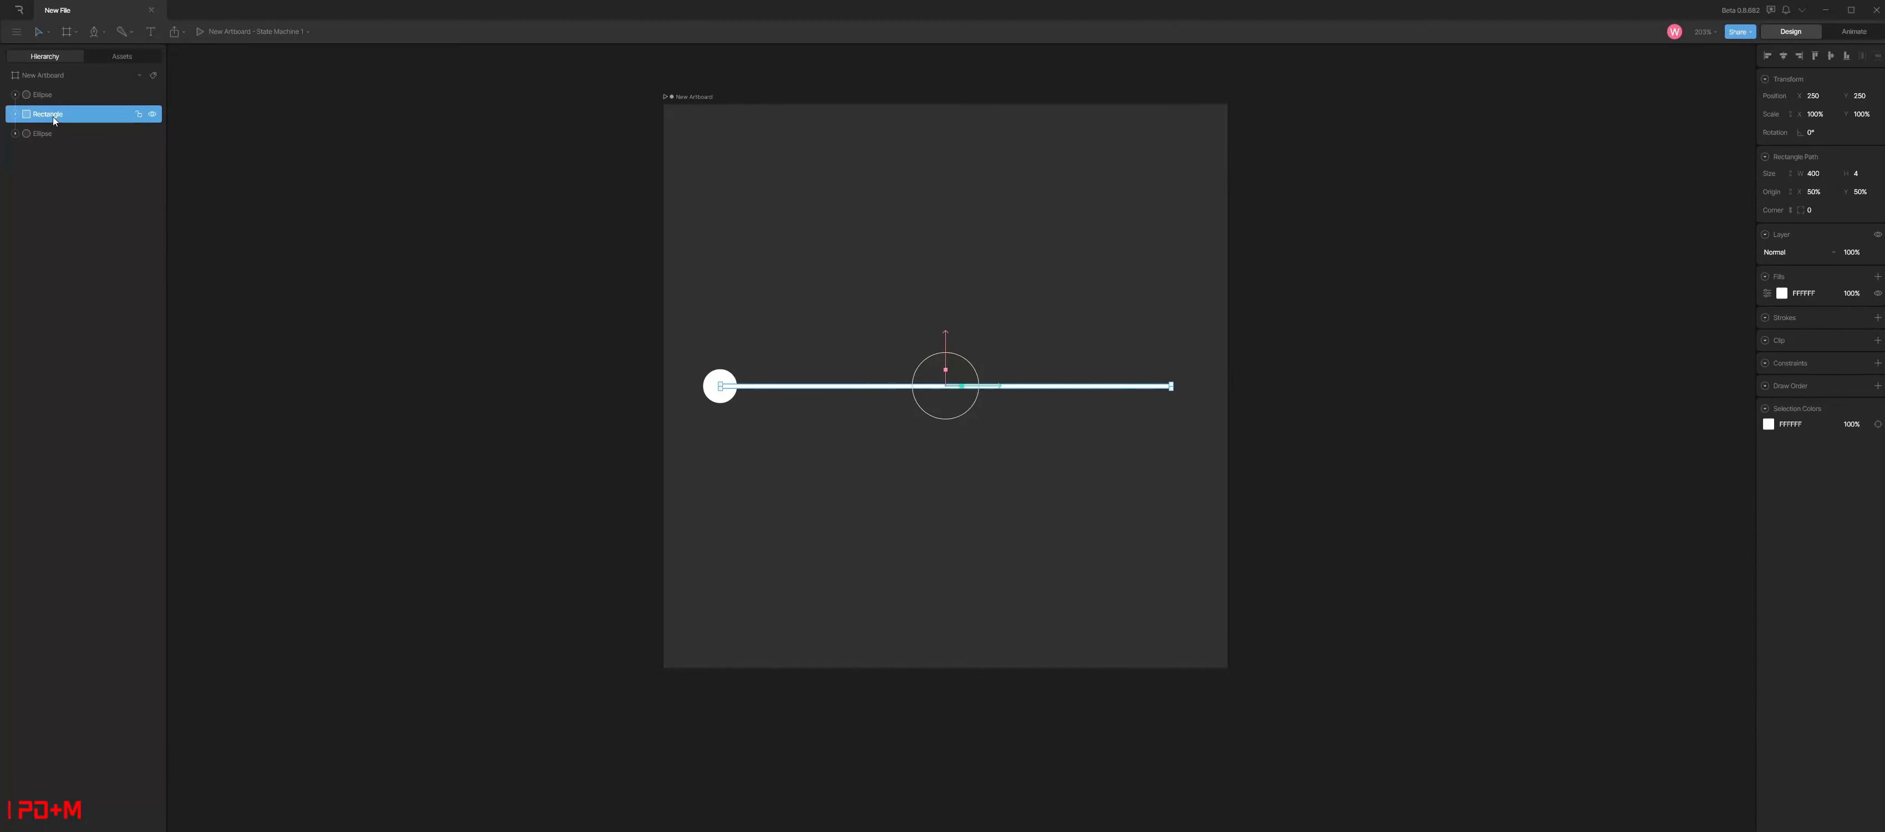
key(ctrl+g)
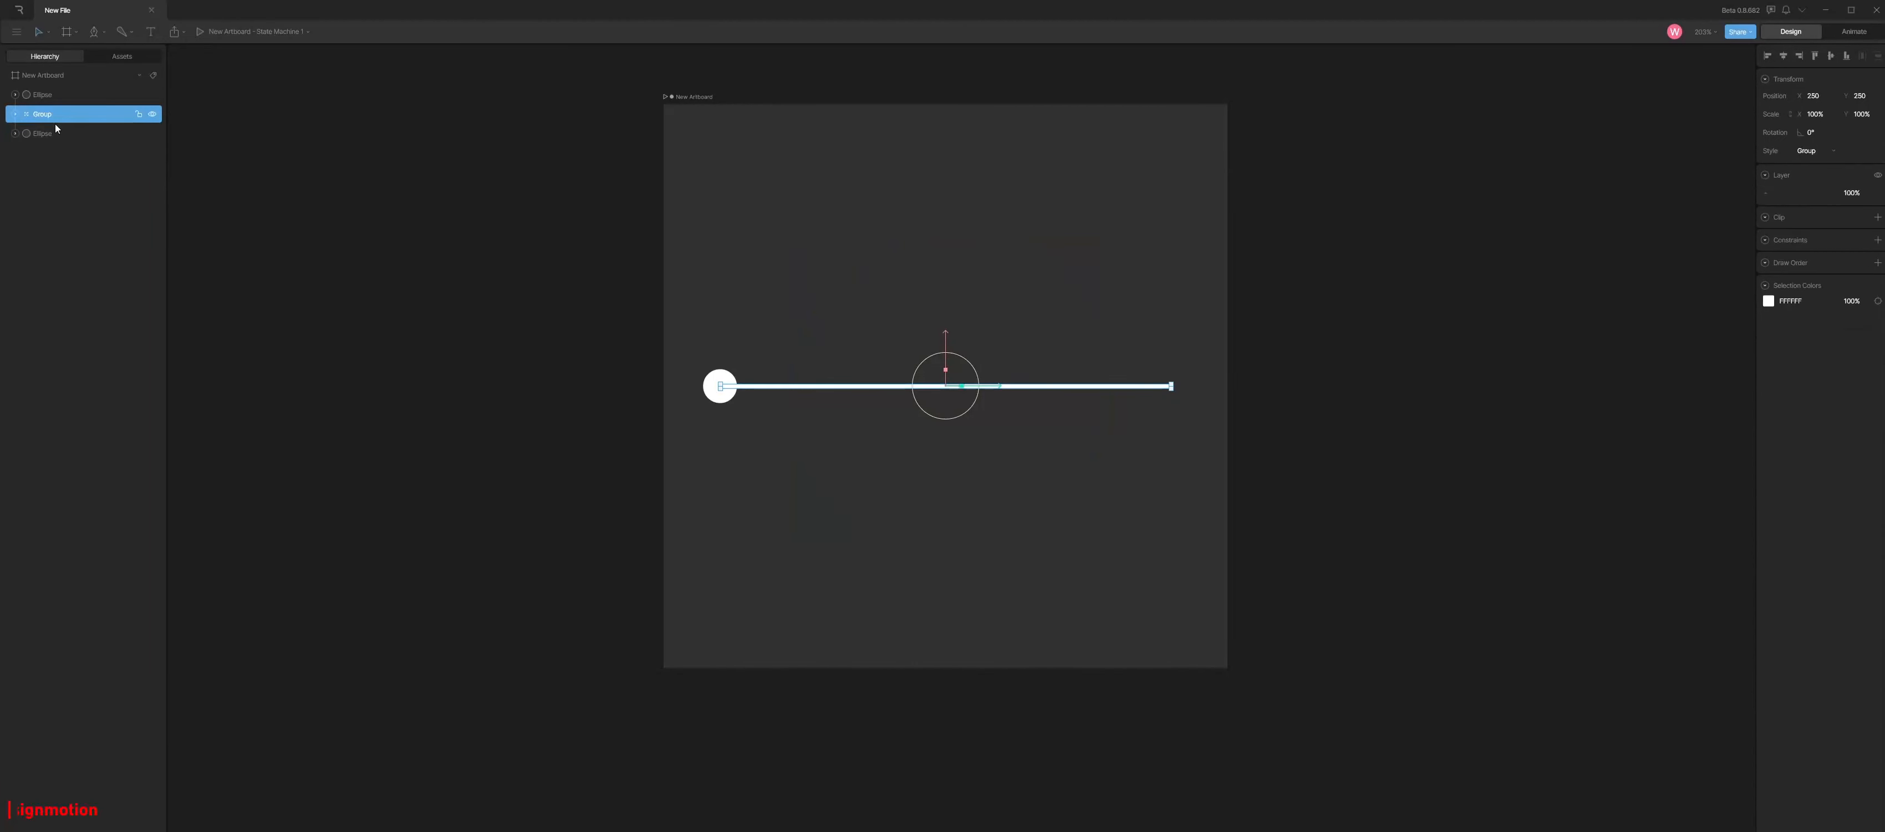
click(14, 115)
Rename the small circle as Button and move it into the group that holds the line rectangle.
click(50, 95)
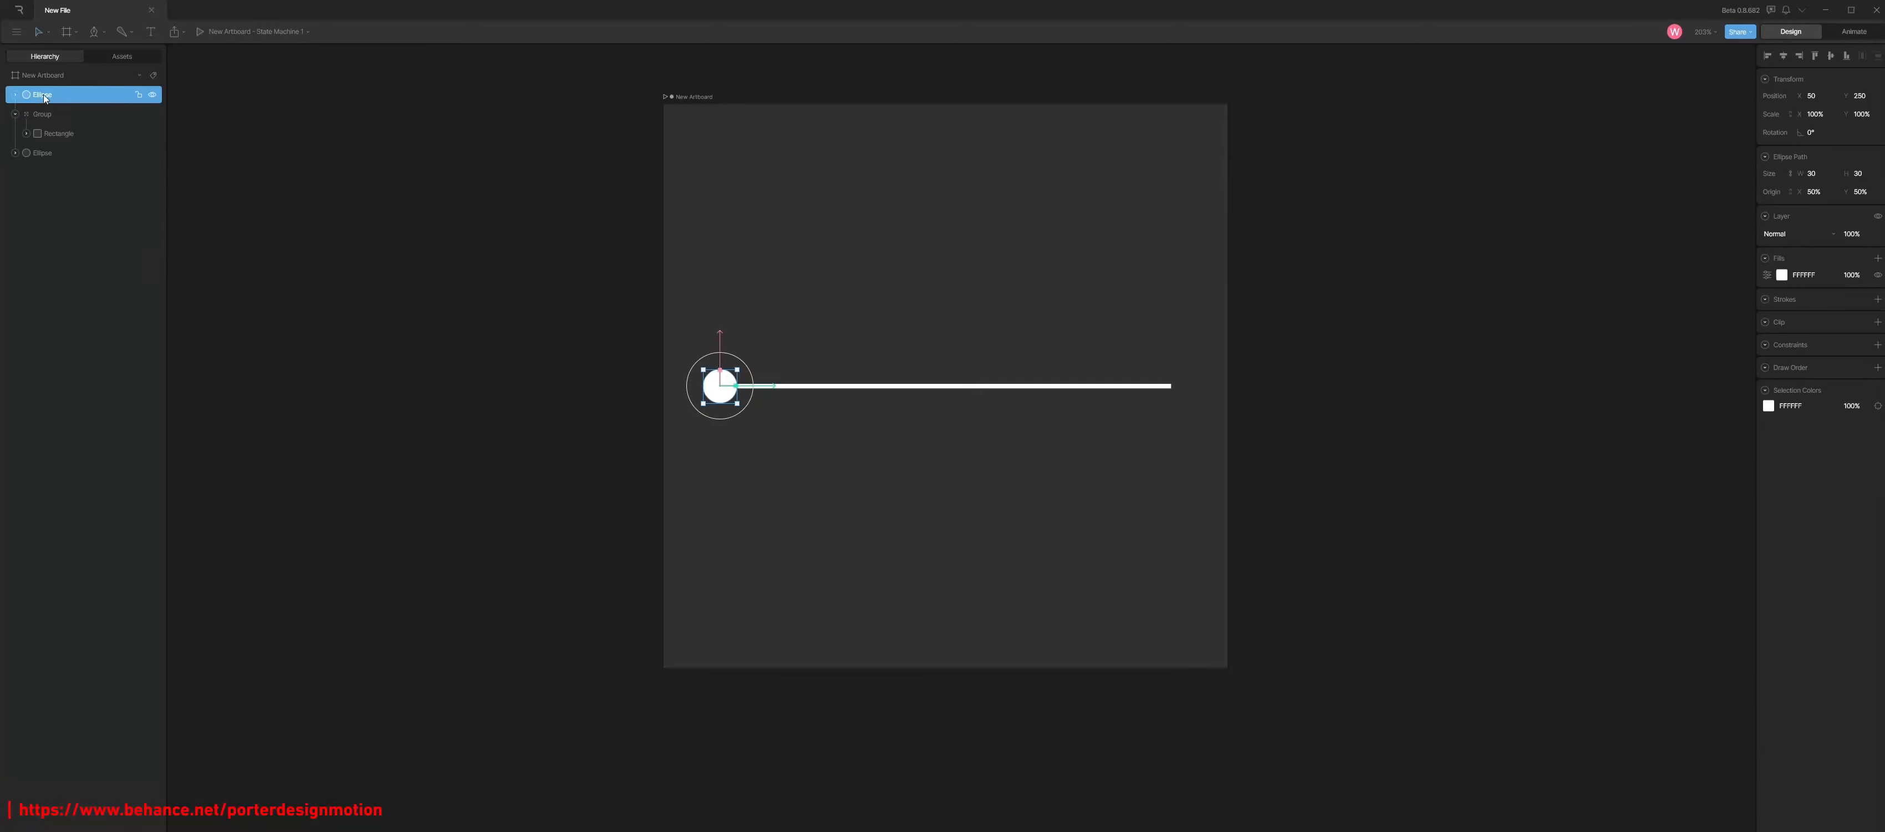
text(Button)
drag(77, 98, 69, 130)
Rename the group holding the button and line as Slider and collapse it in the hierarchy.
click(47, 97)
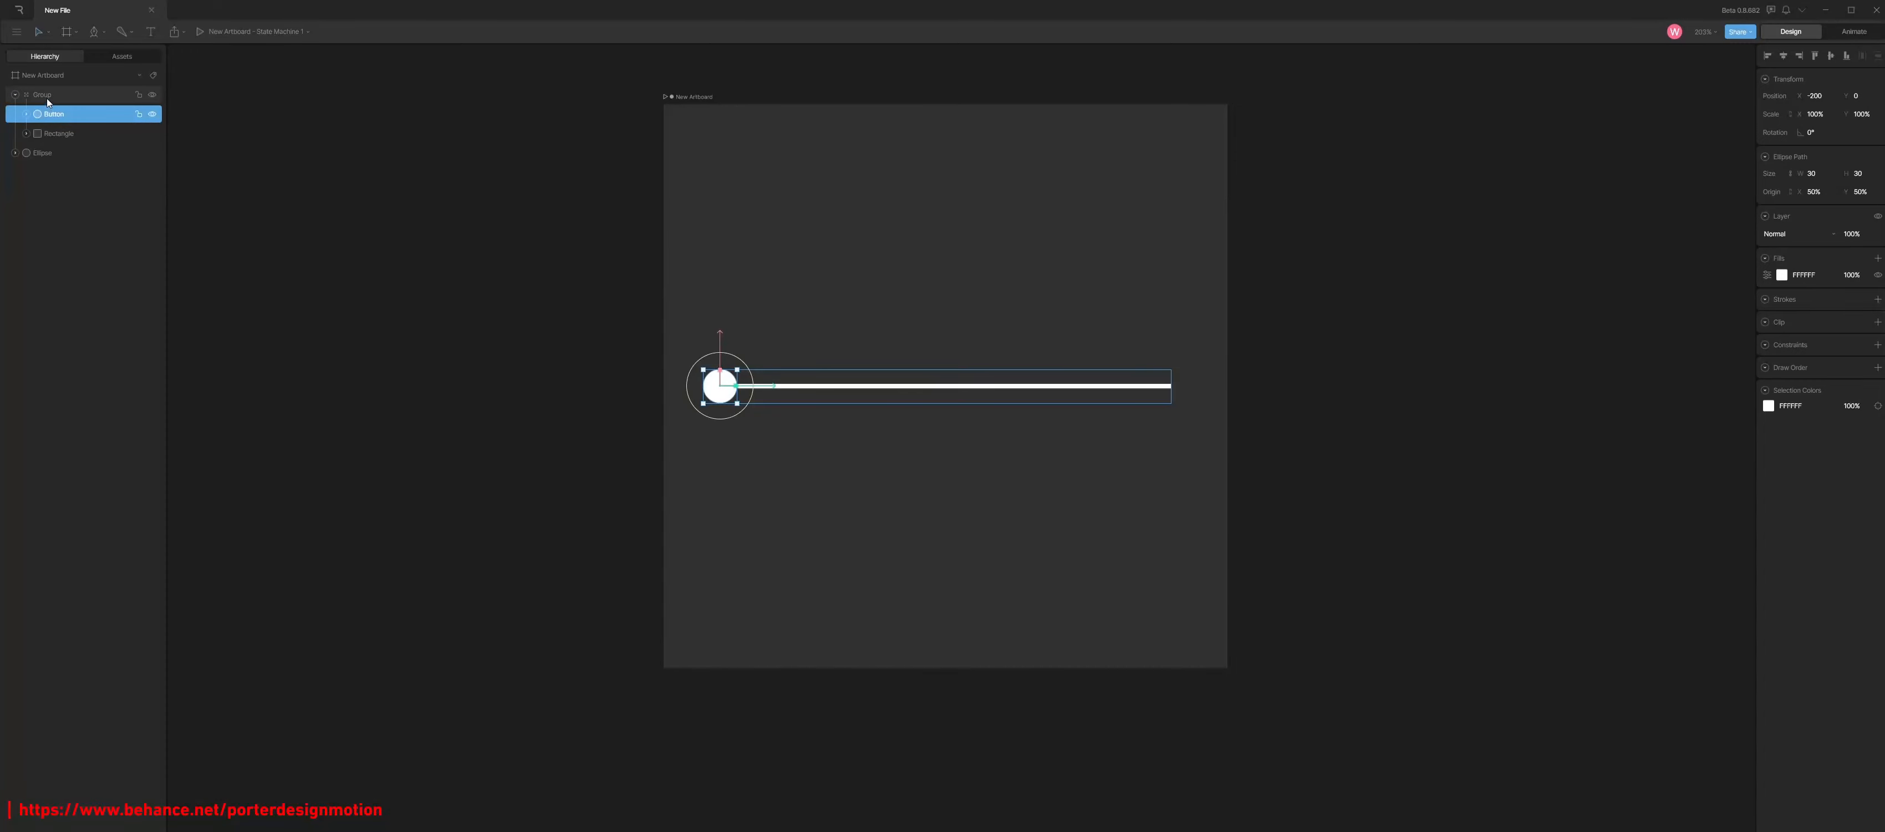
text(Slider)
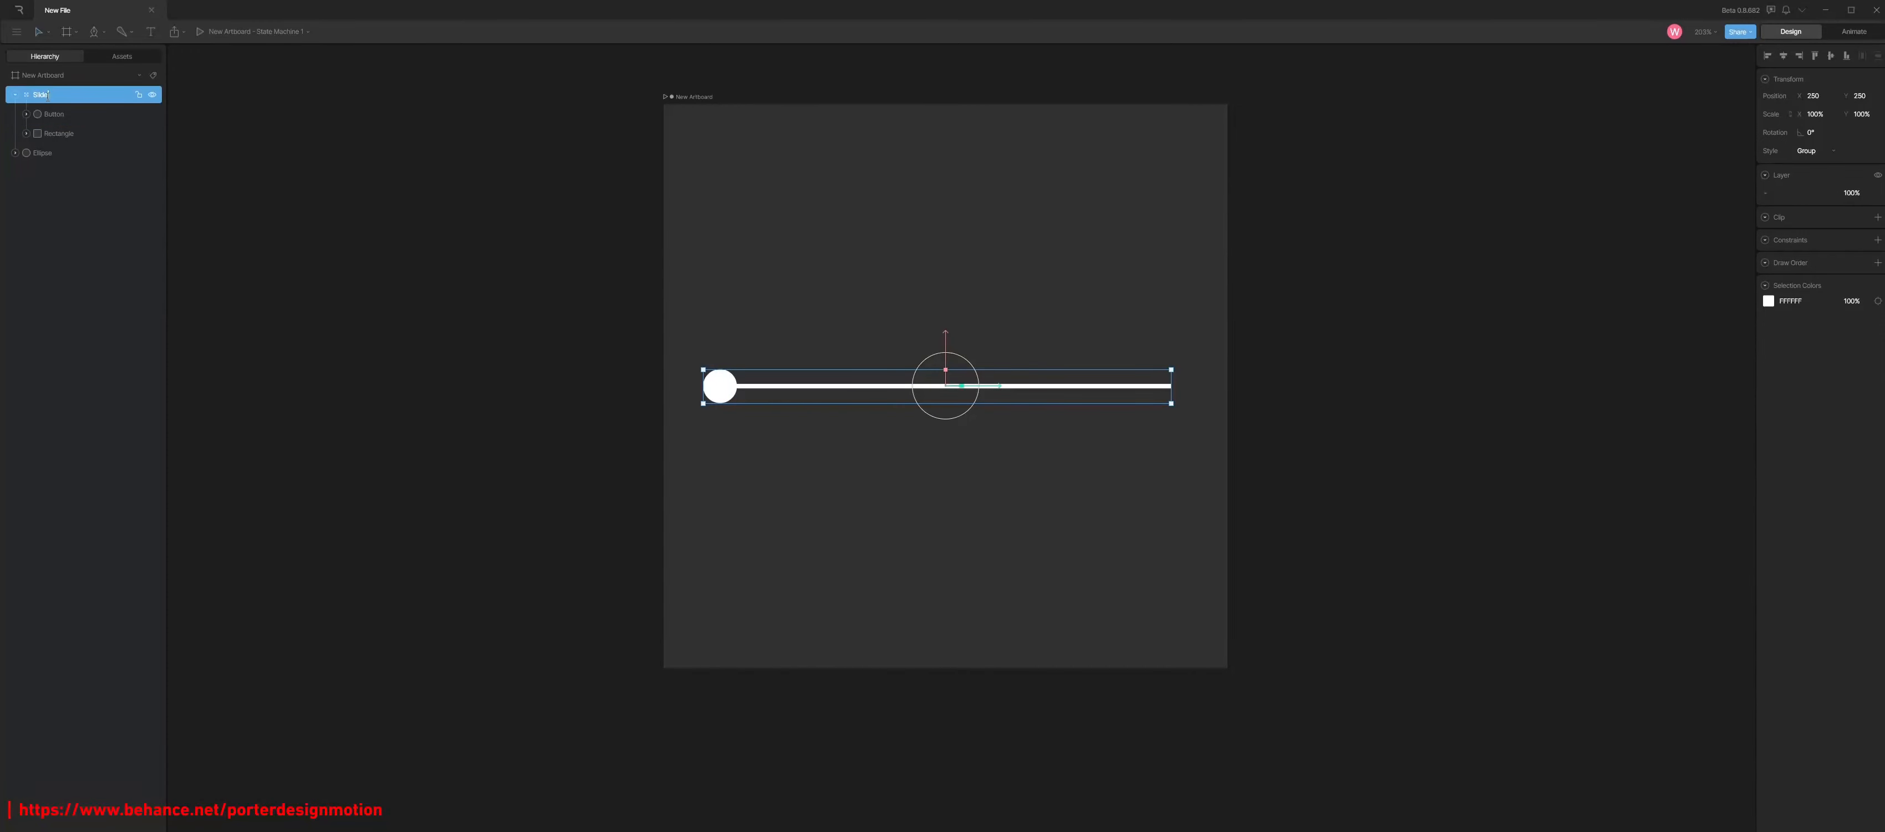
click(14, 95)
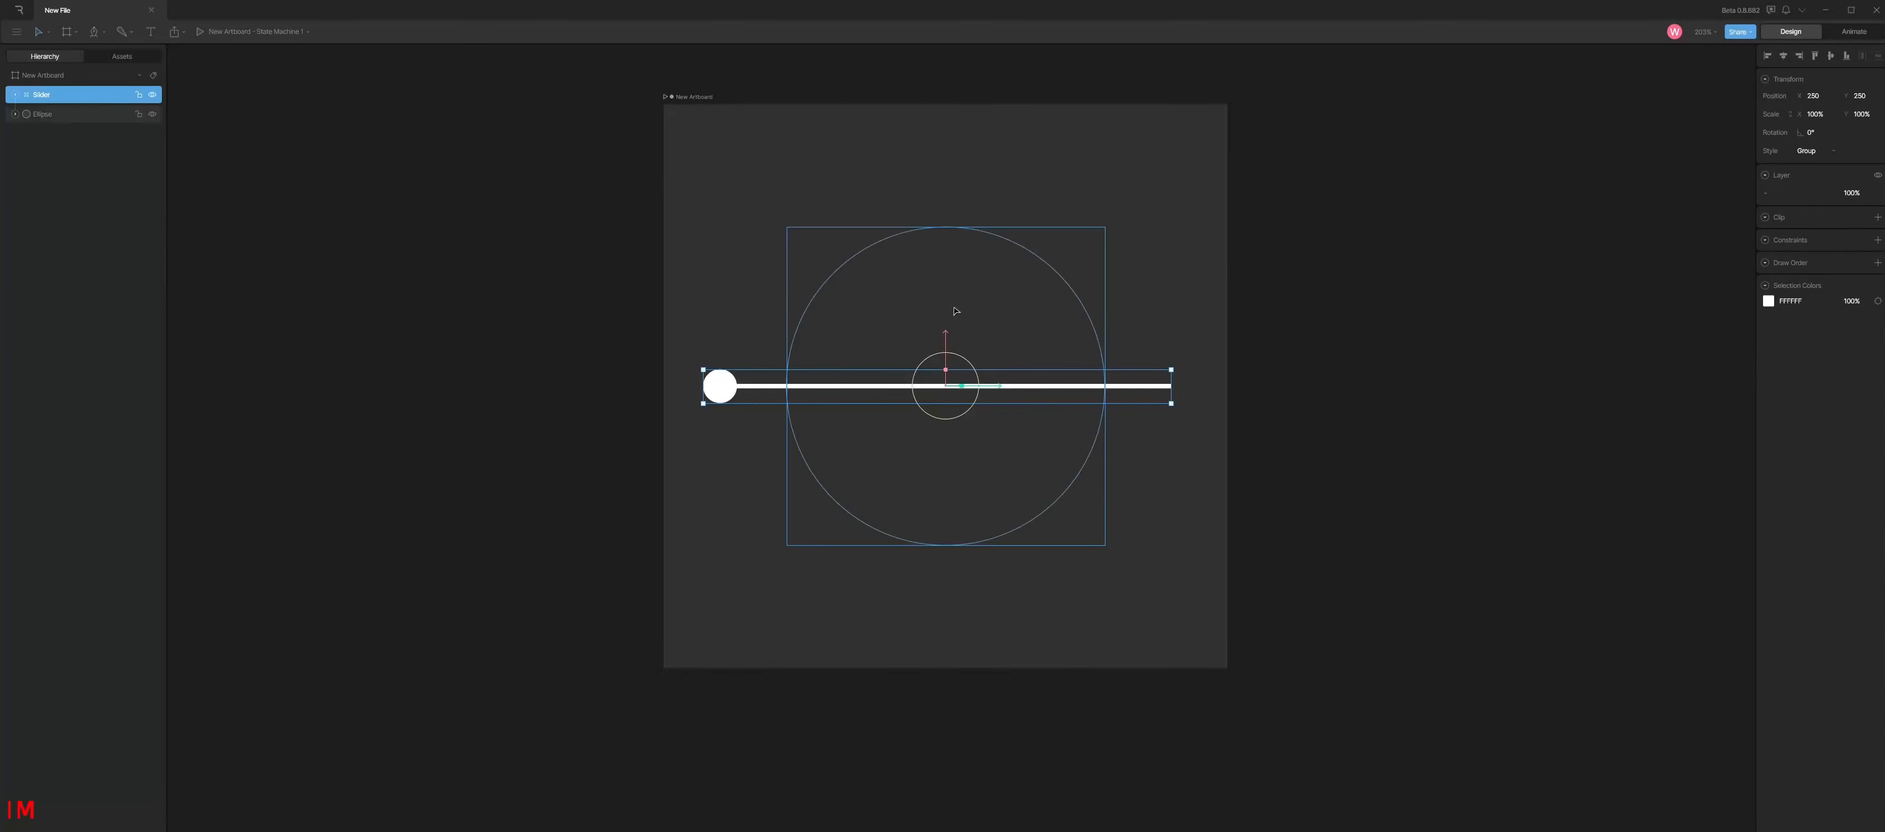
Move the Slider group down to Y 450 on the artboard and deselect it.
drag(947, 346, 951, 580)
click(1870, 100)
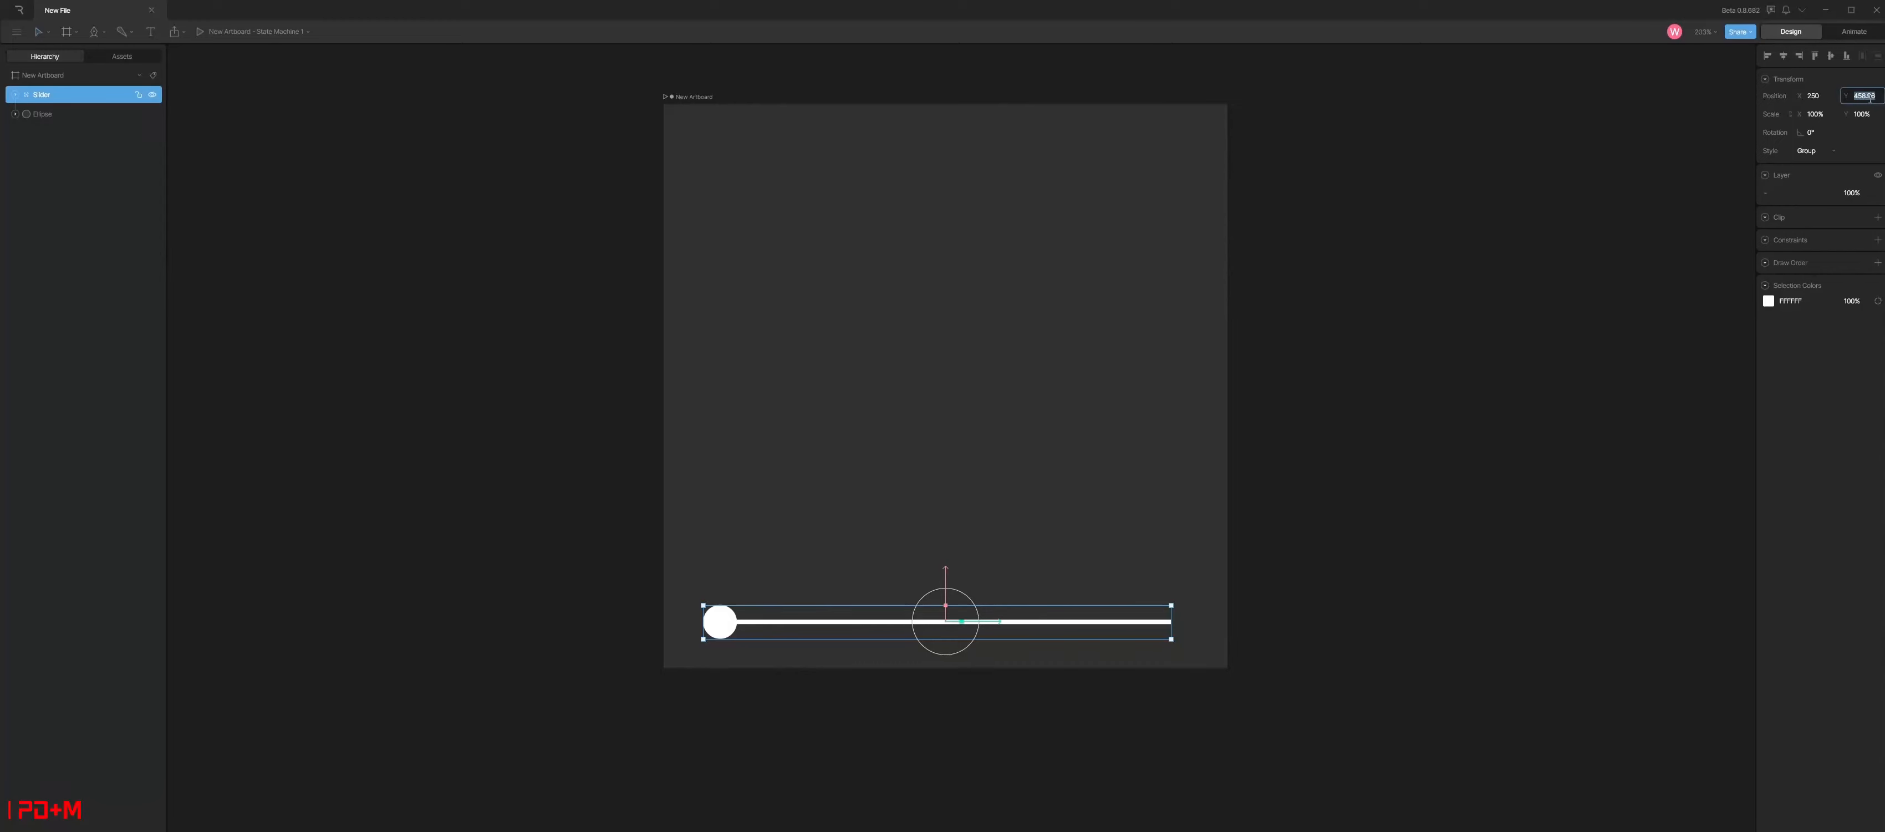
text(450)
key(Return)
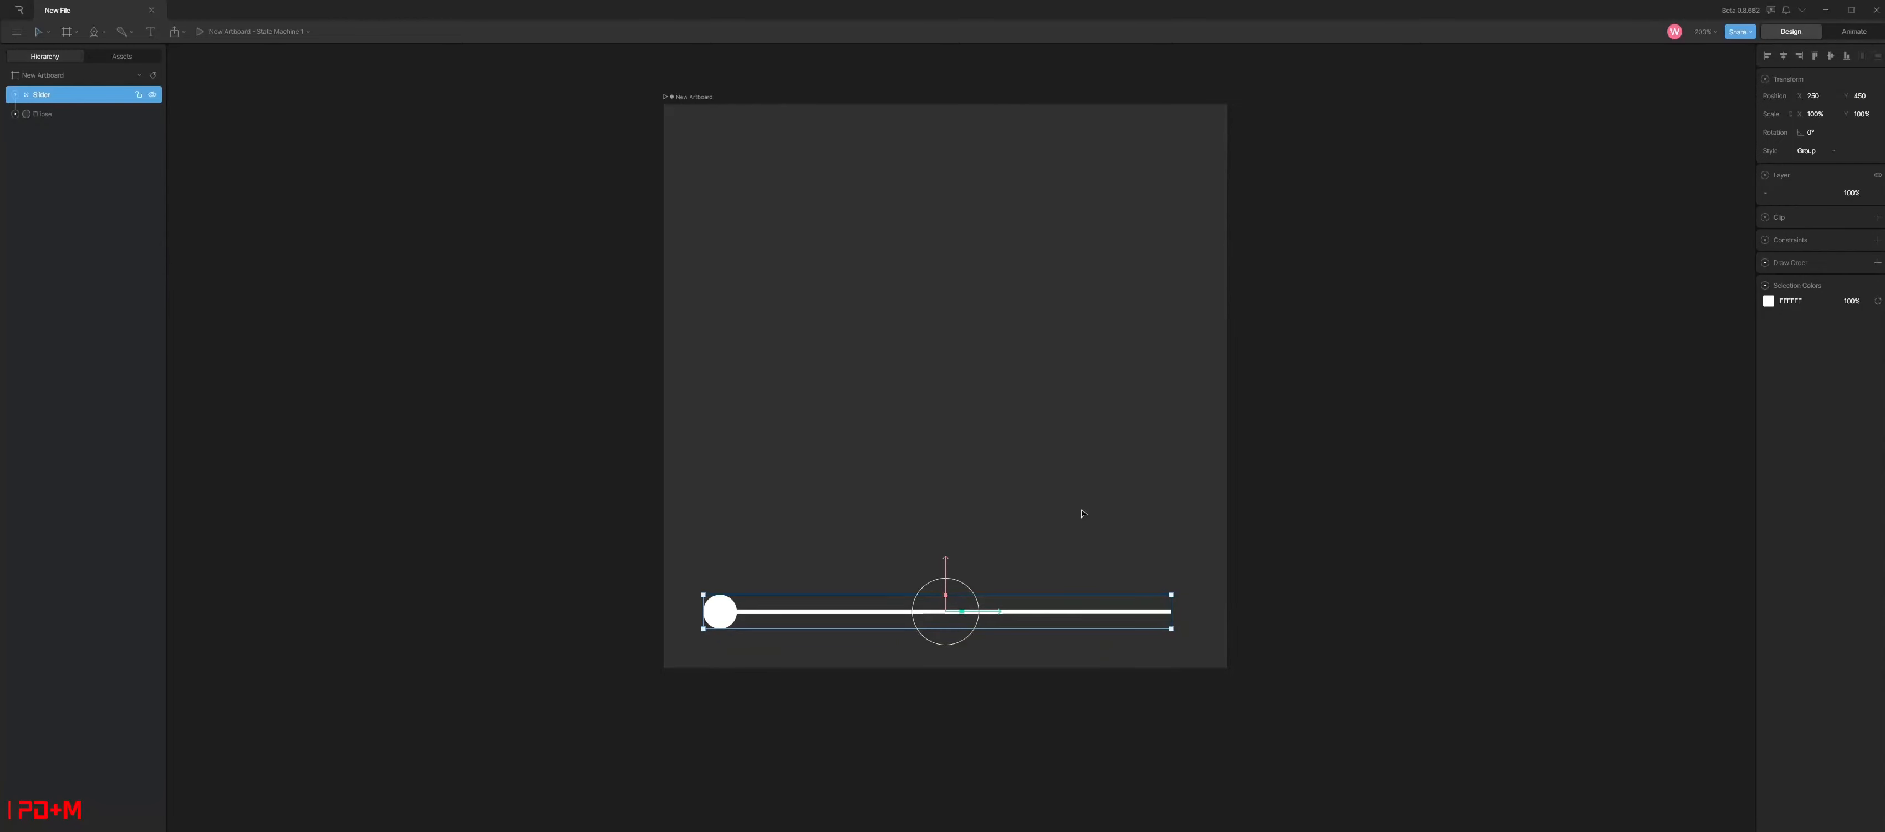
click(1317, 721)
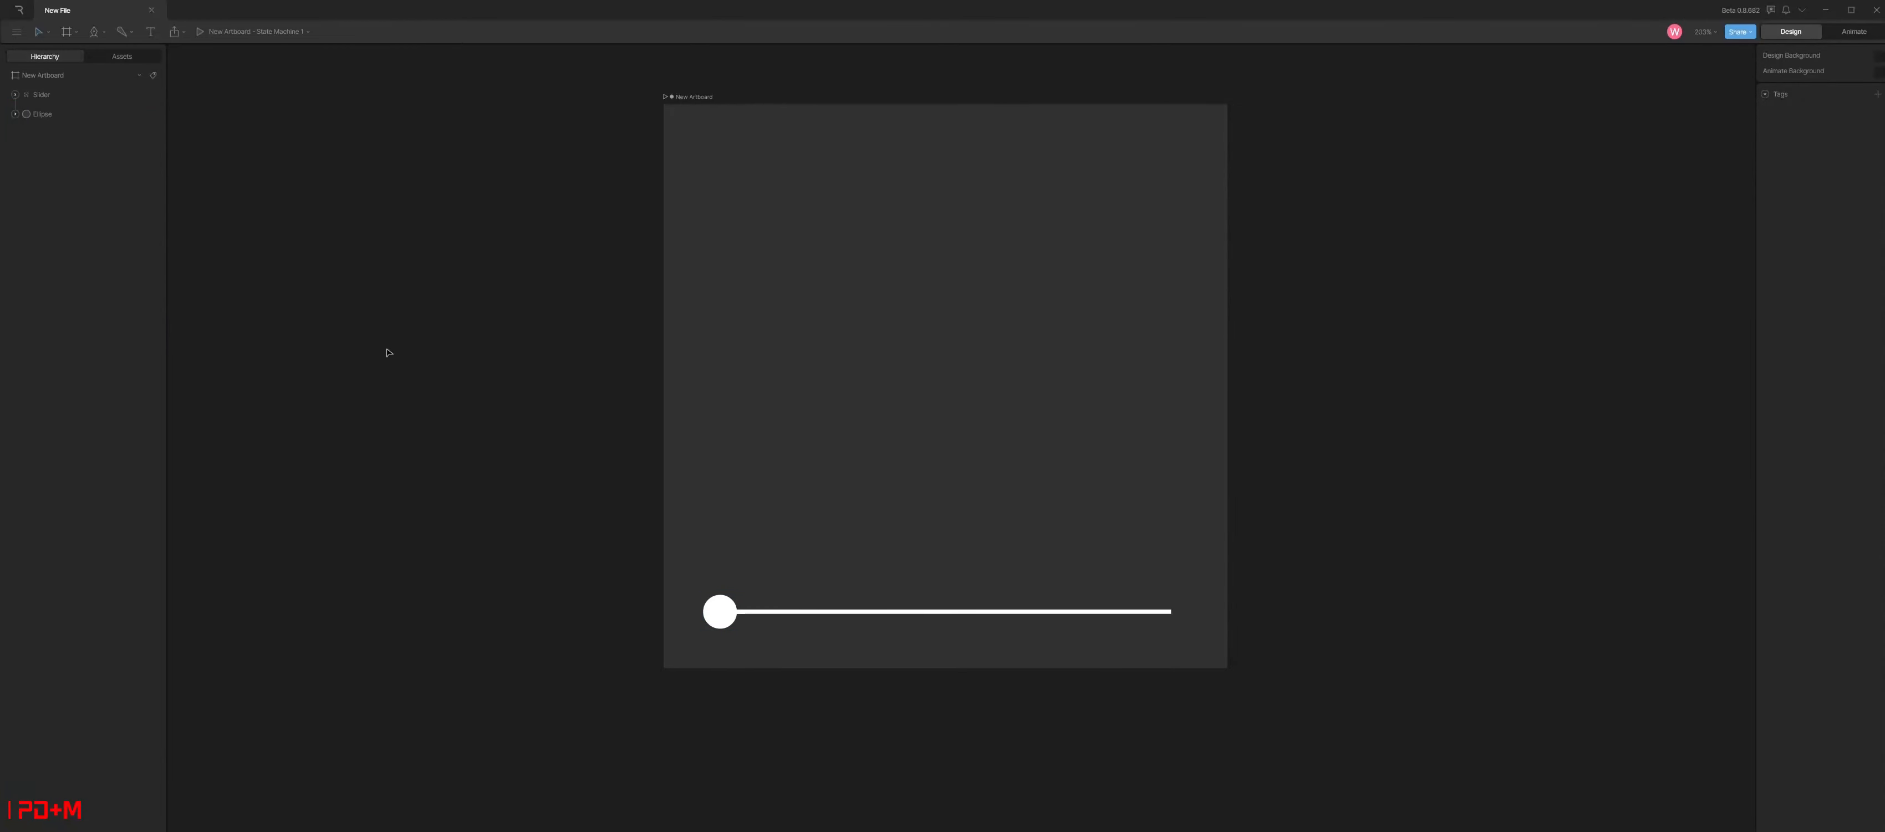
Examine the stroke settings of the large circle.
click(34, 113)
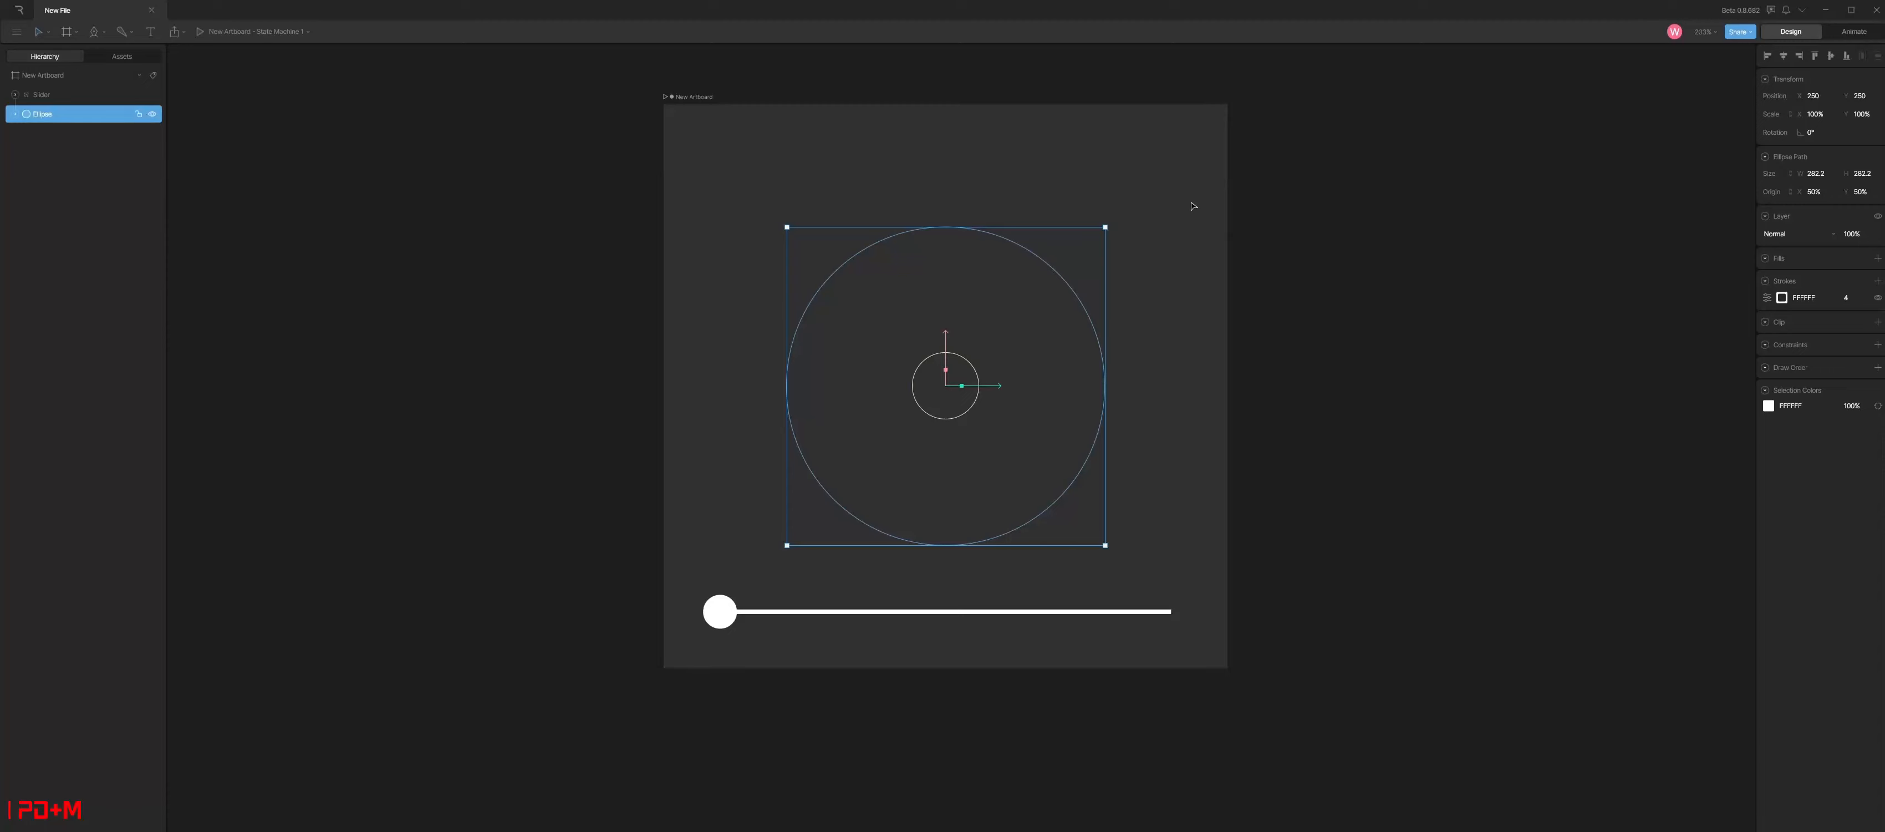
click(1768, 297)
mouse_move(1710, 411)
mouse_down()
mouse_move(1701, 332)
mouse_move(1739, 546)
mouse_move(1742, 464)
mouse_up()
click(1349, 330)
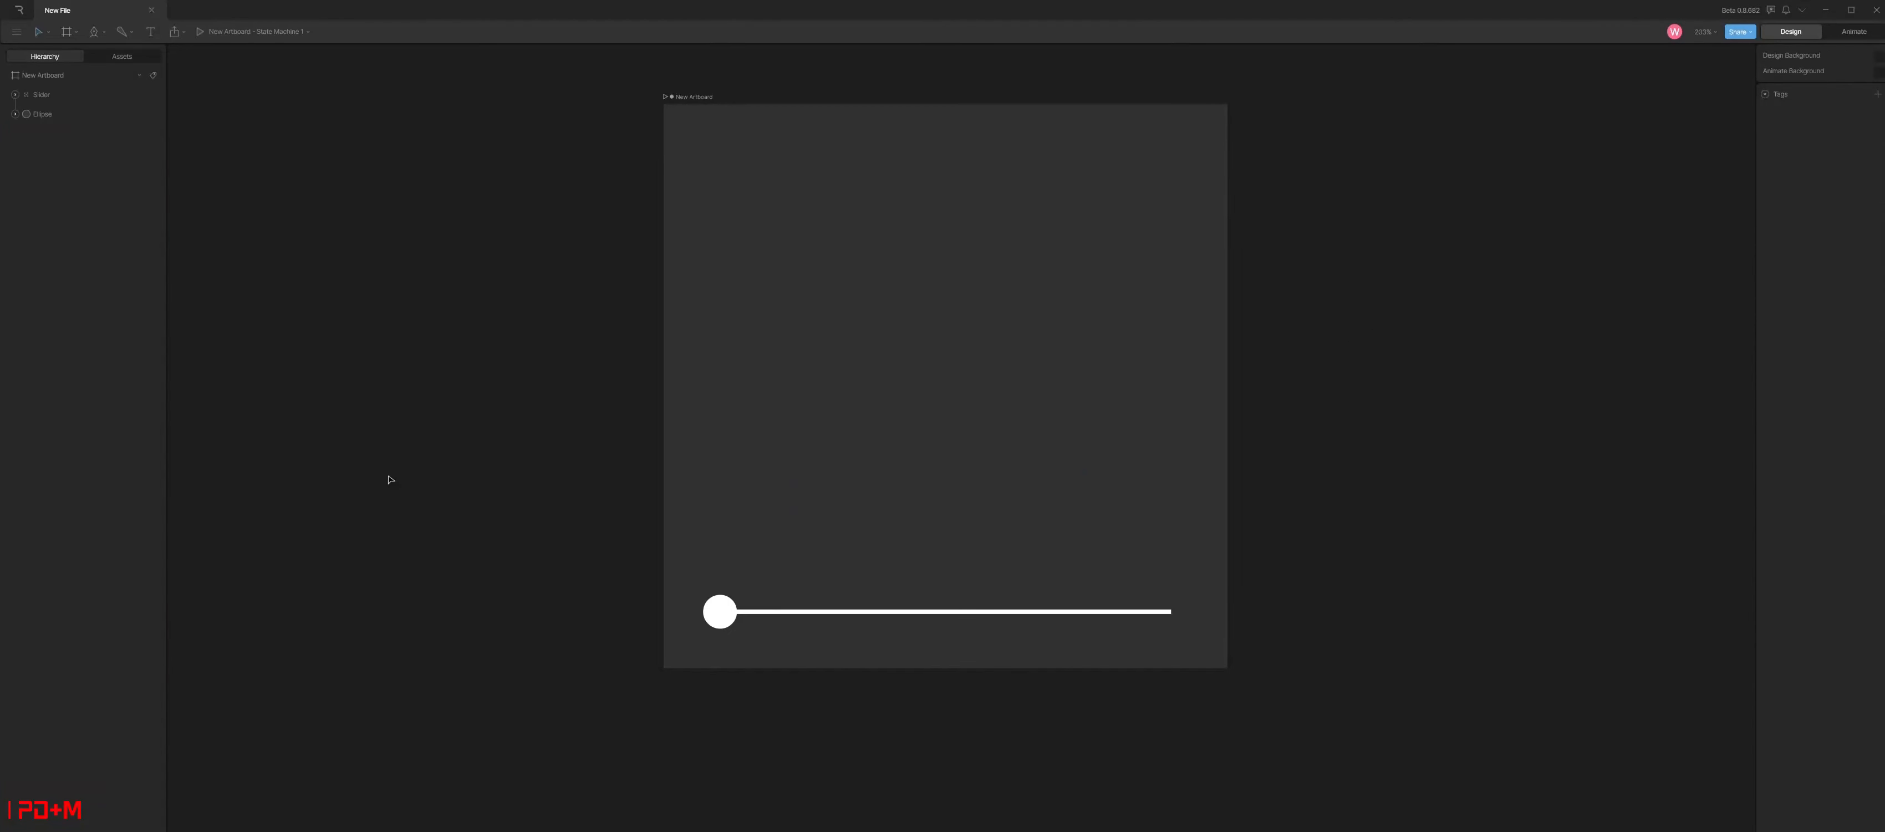
Wrap the large circle in its own group and name the group Circle Animation.
click(52, 119)
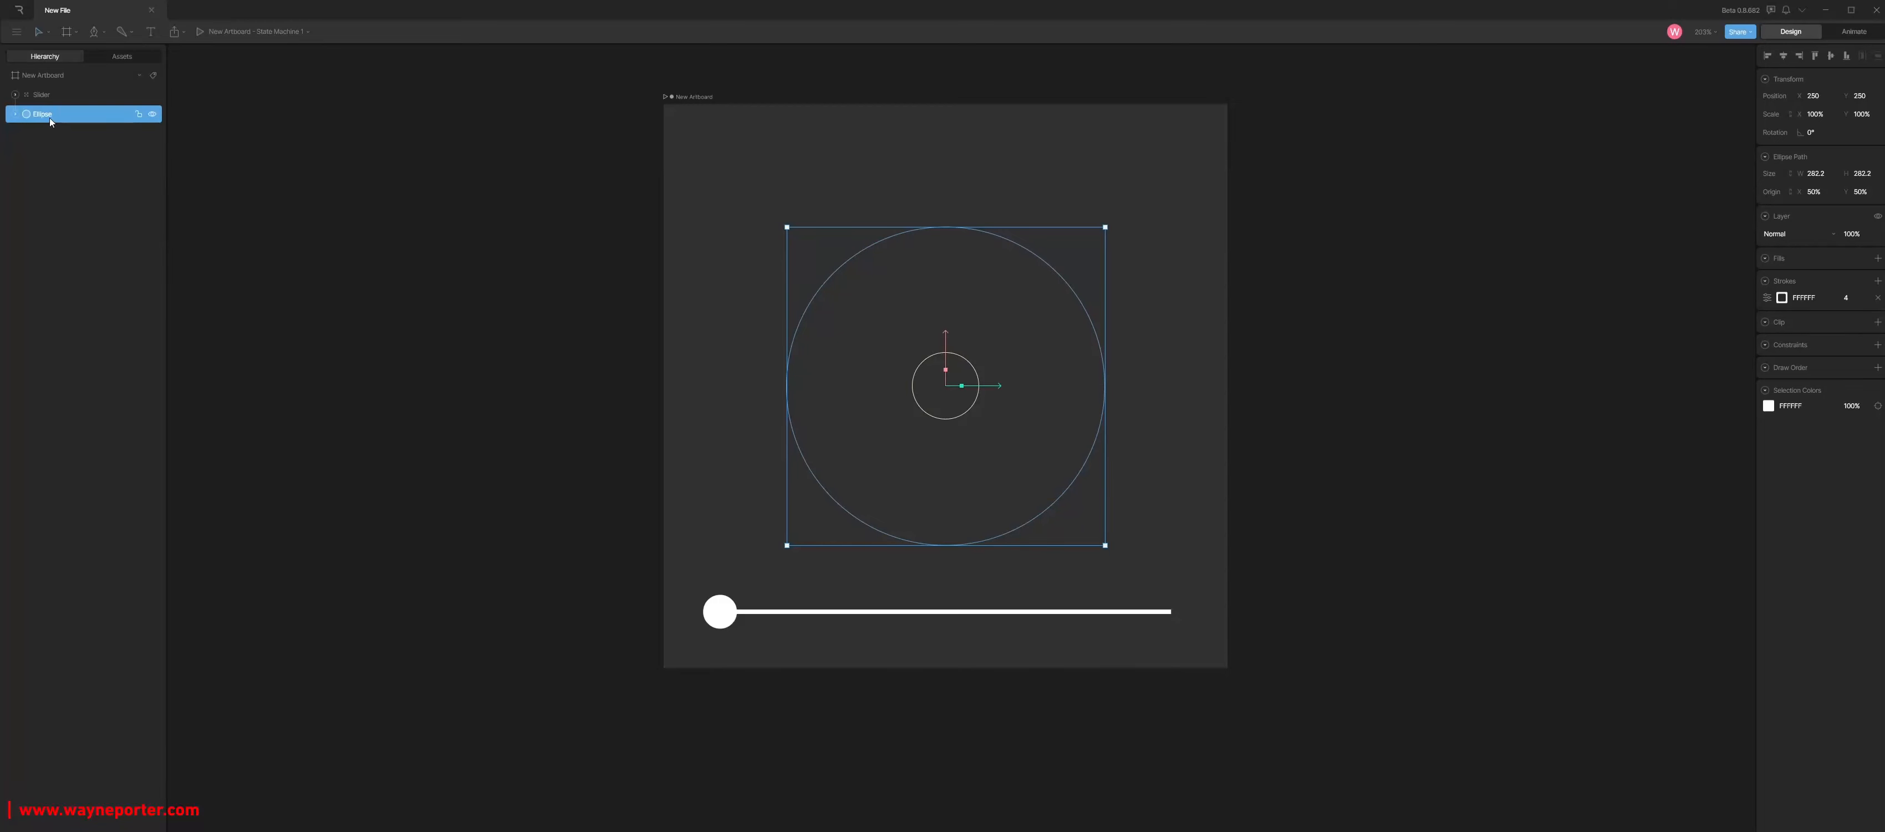
key(g)
key(ctrl+g)
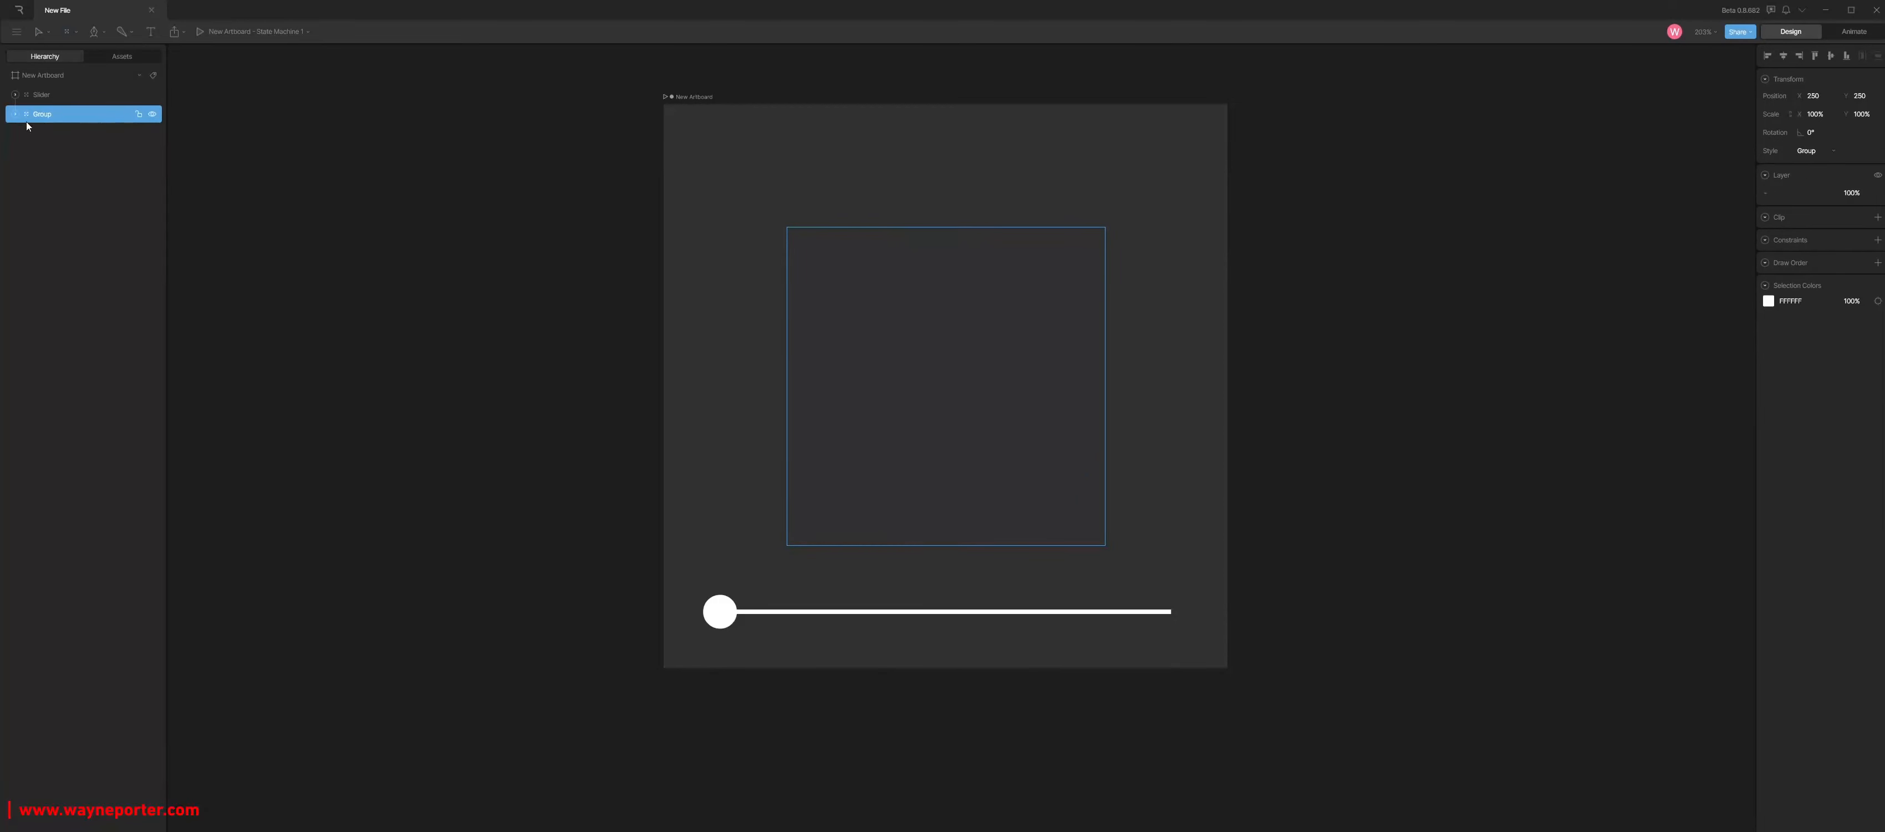
double_click(42, 114)
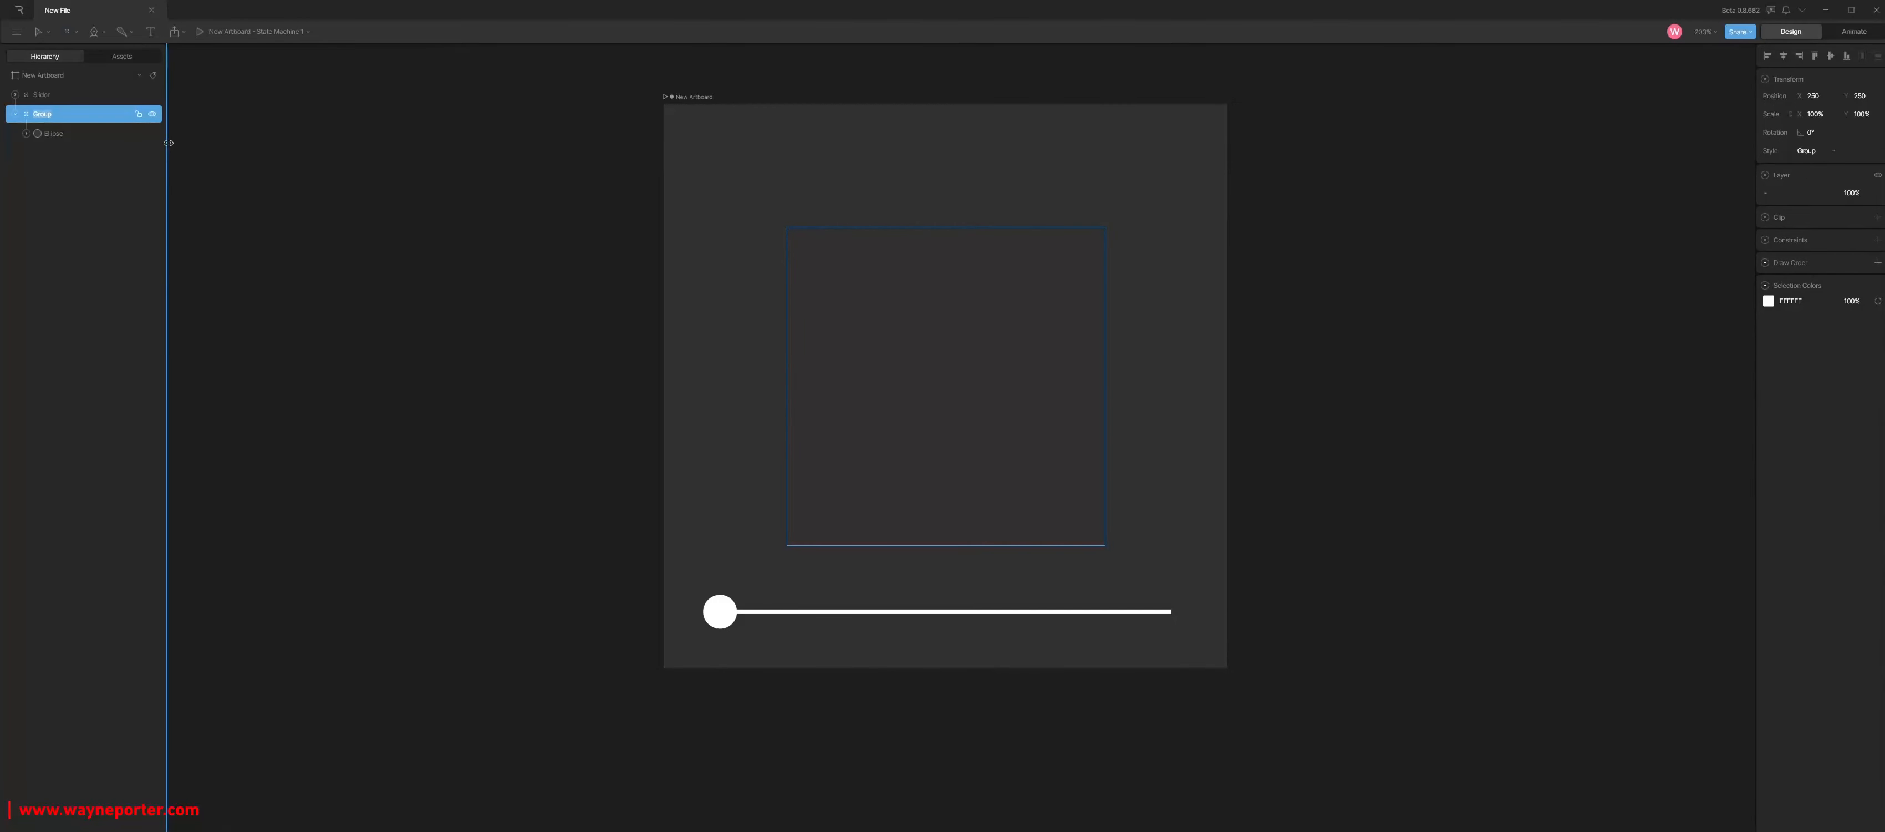
text(Circle Animation)
click(1414, 401)
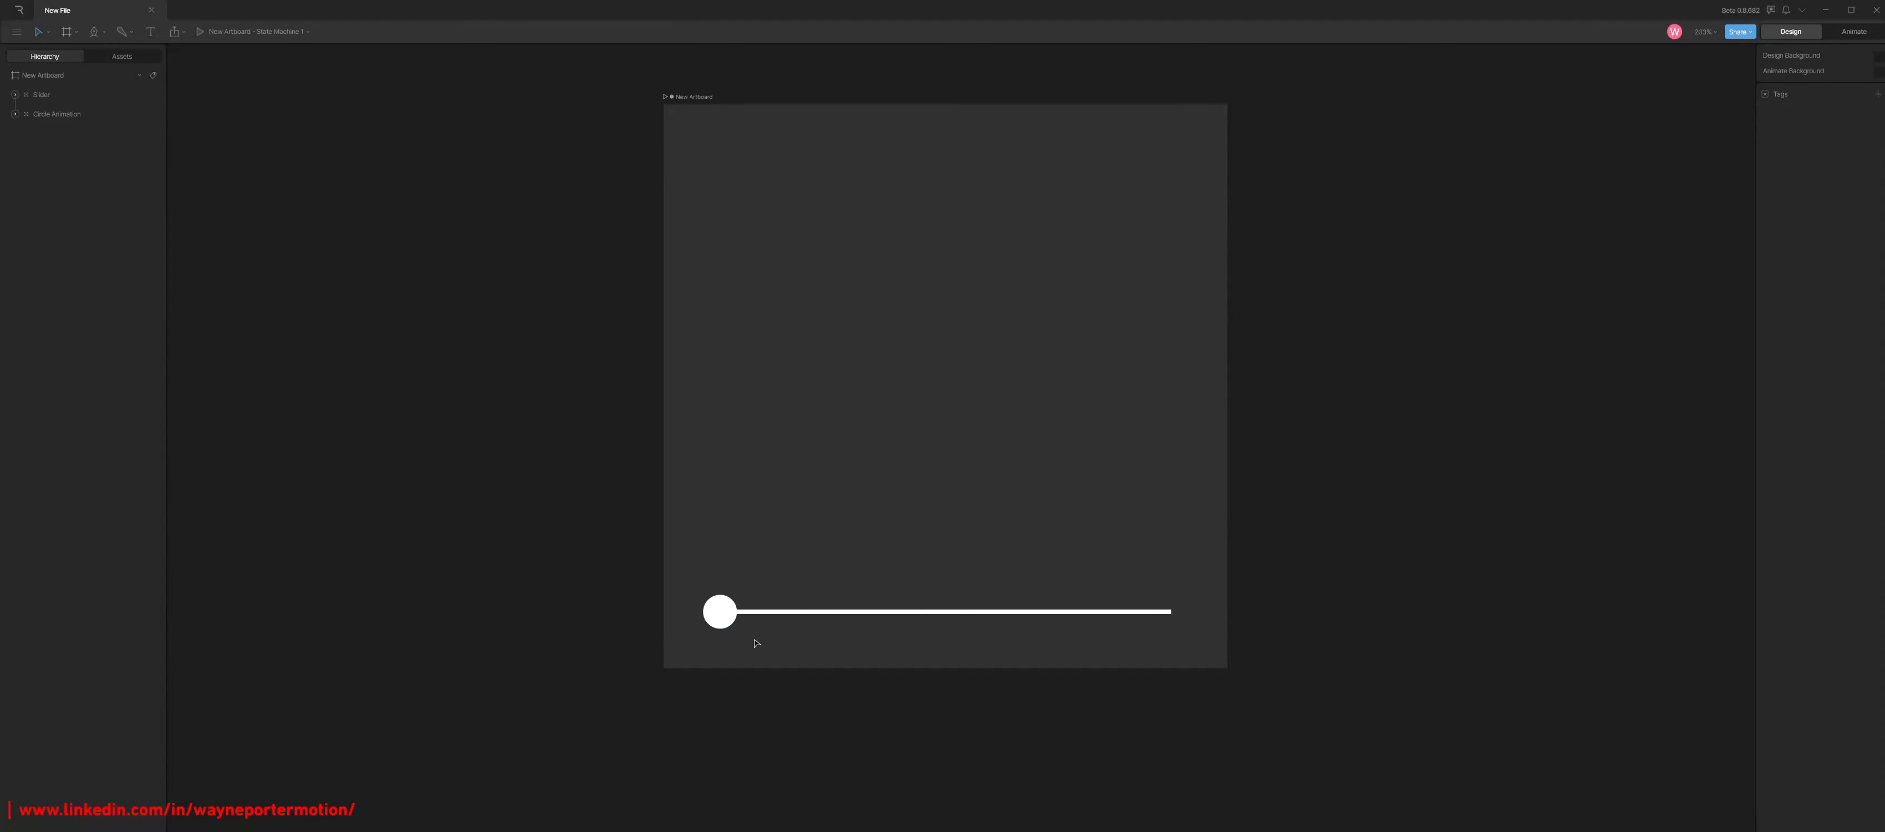
Draw a small square above the slider's left end with the Rectangle tool and set its size to 30 by 30.
click(96, 32)
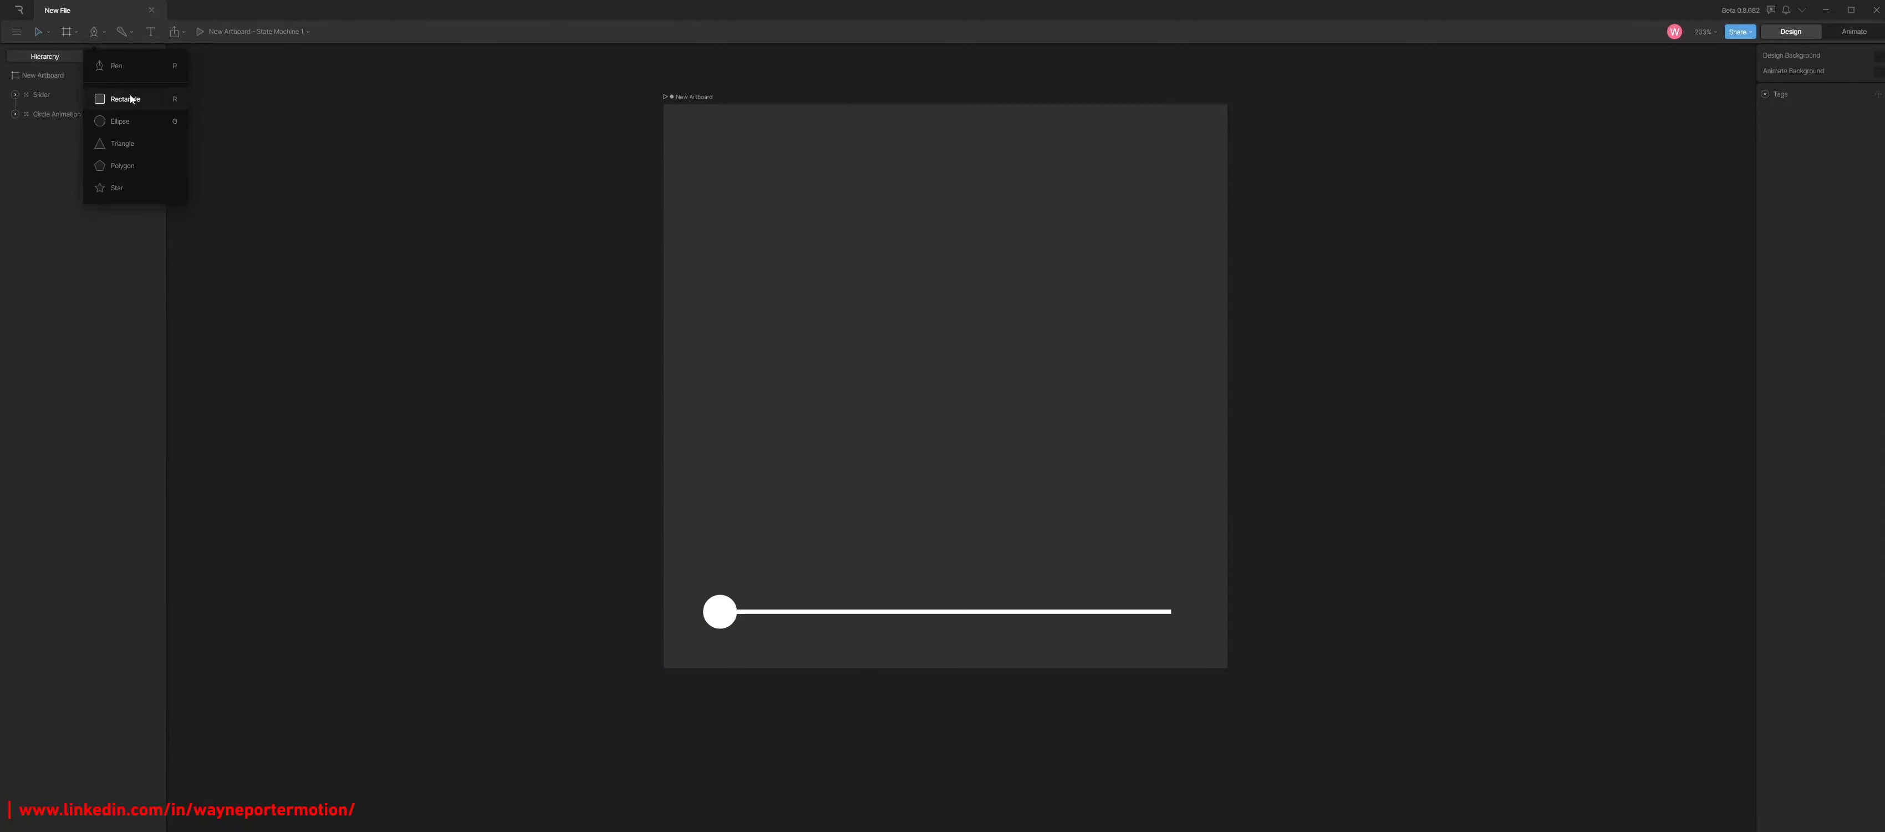
click(106, 99)
drag(716, 316, 753, 350)
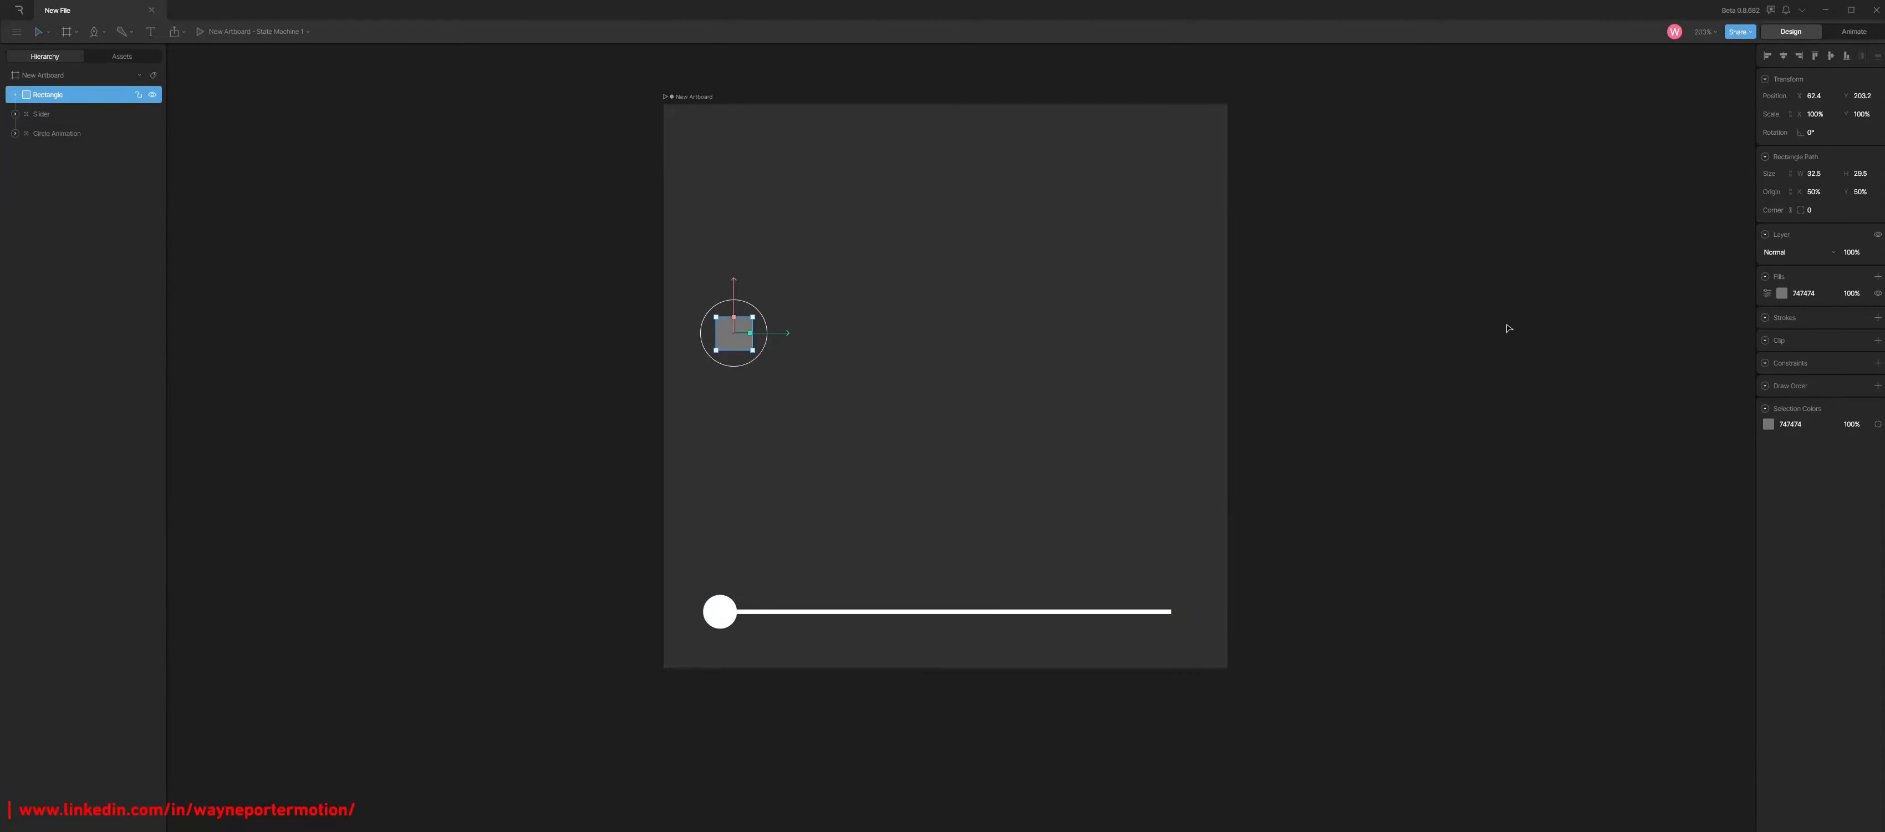
click(1822, 176)
text(30)
key(Return)
click(1876, 174)
text(30)
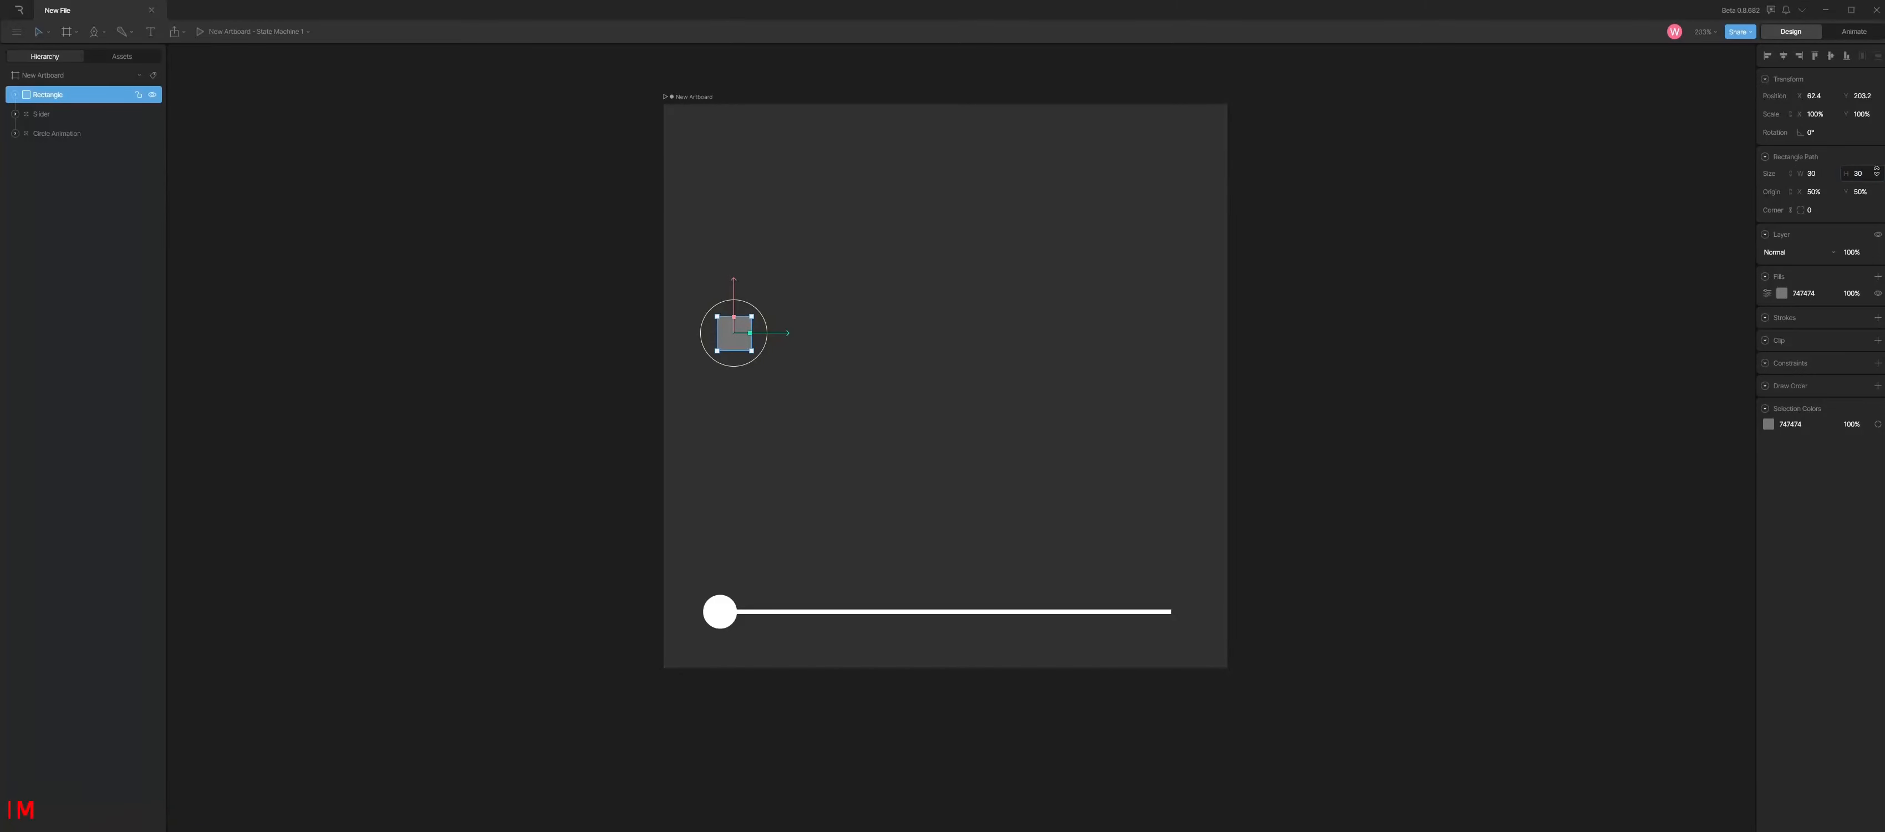
key(Return)
Change the small square's fill colour to bright green (23E049).
click(1784, 292)
drag(1707, 407, 1693, 402)
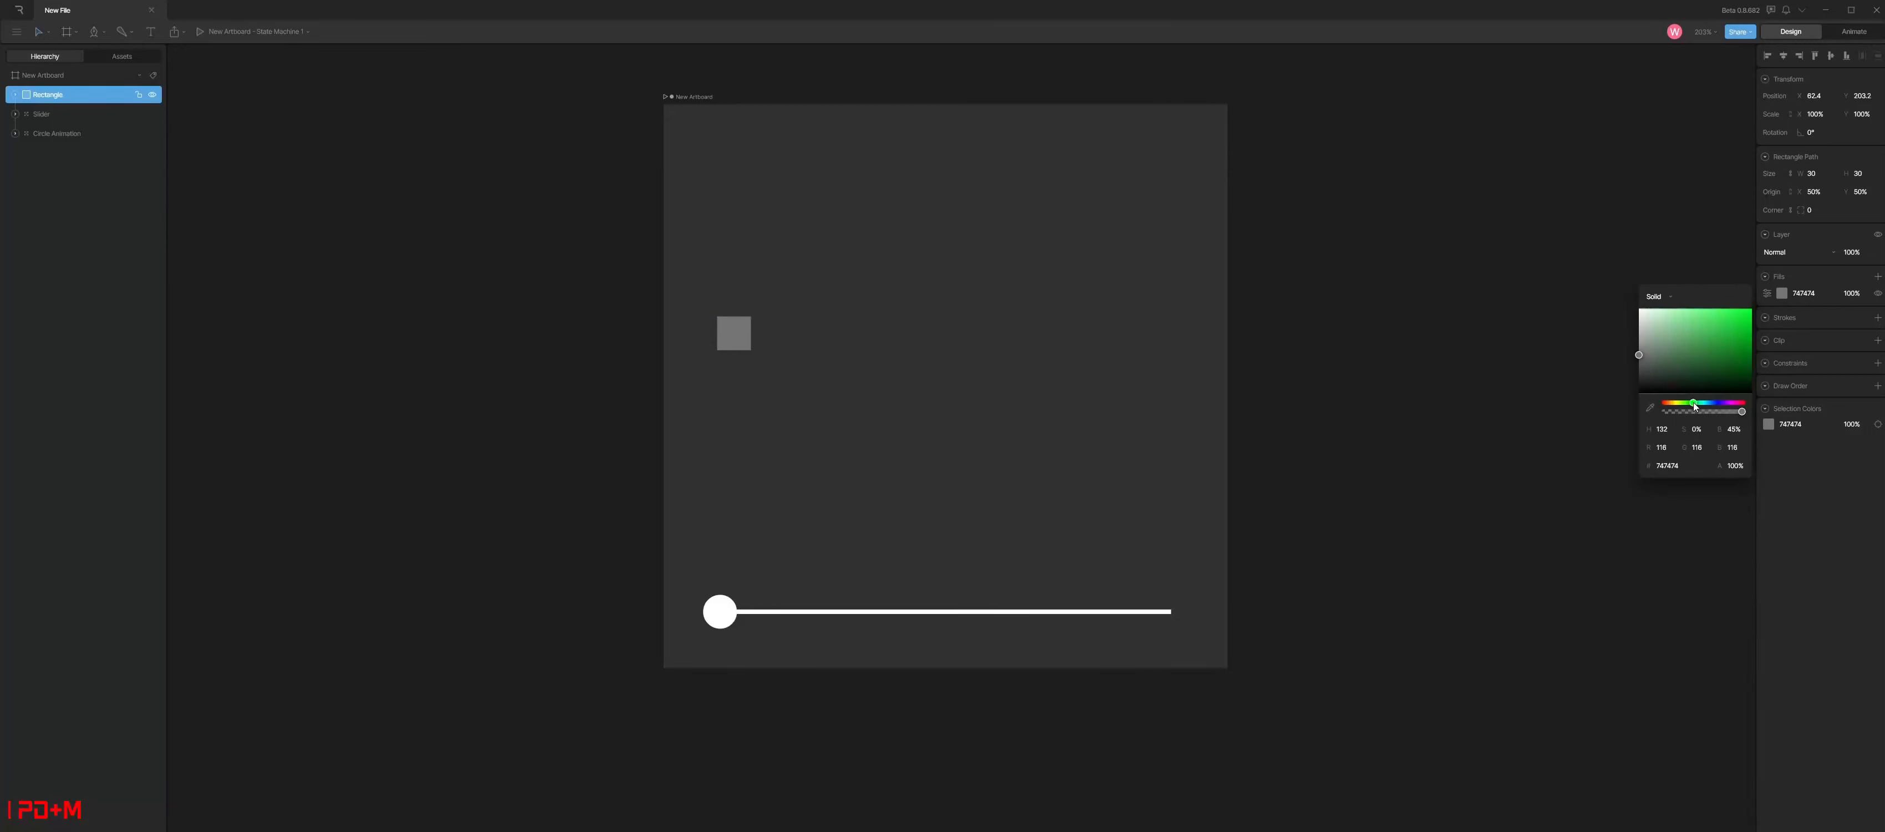
click(1734, 318)
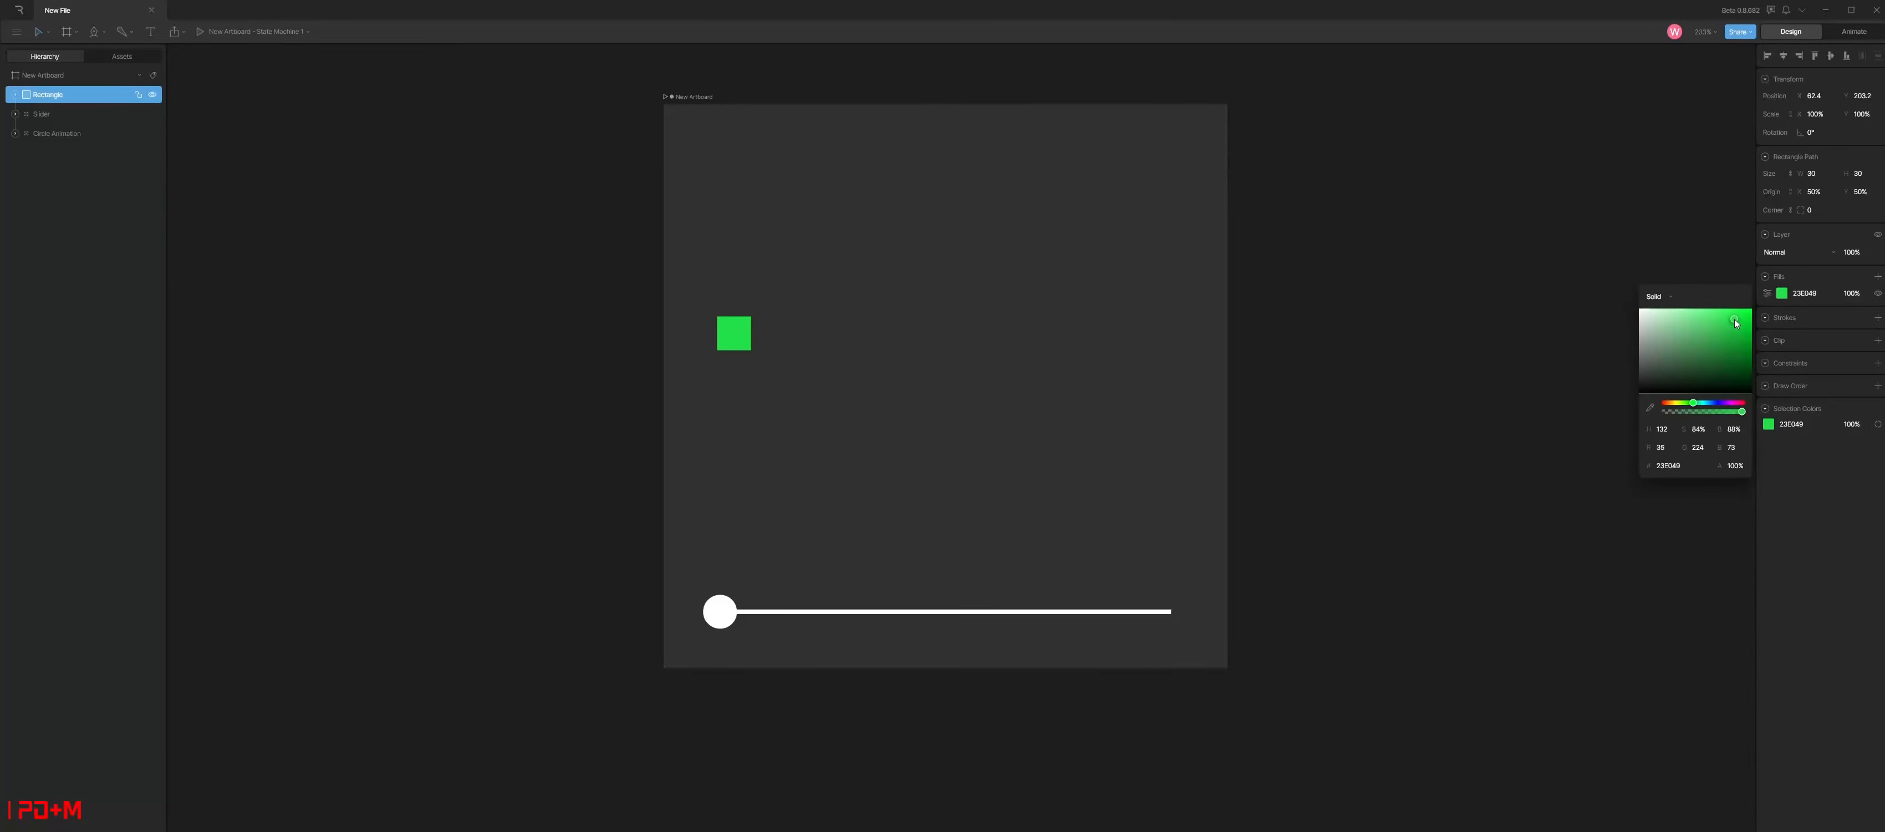
click(392, 307)
Rename the green square as Detecting.
click(47, 94)
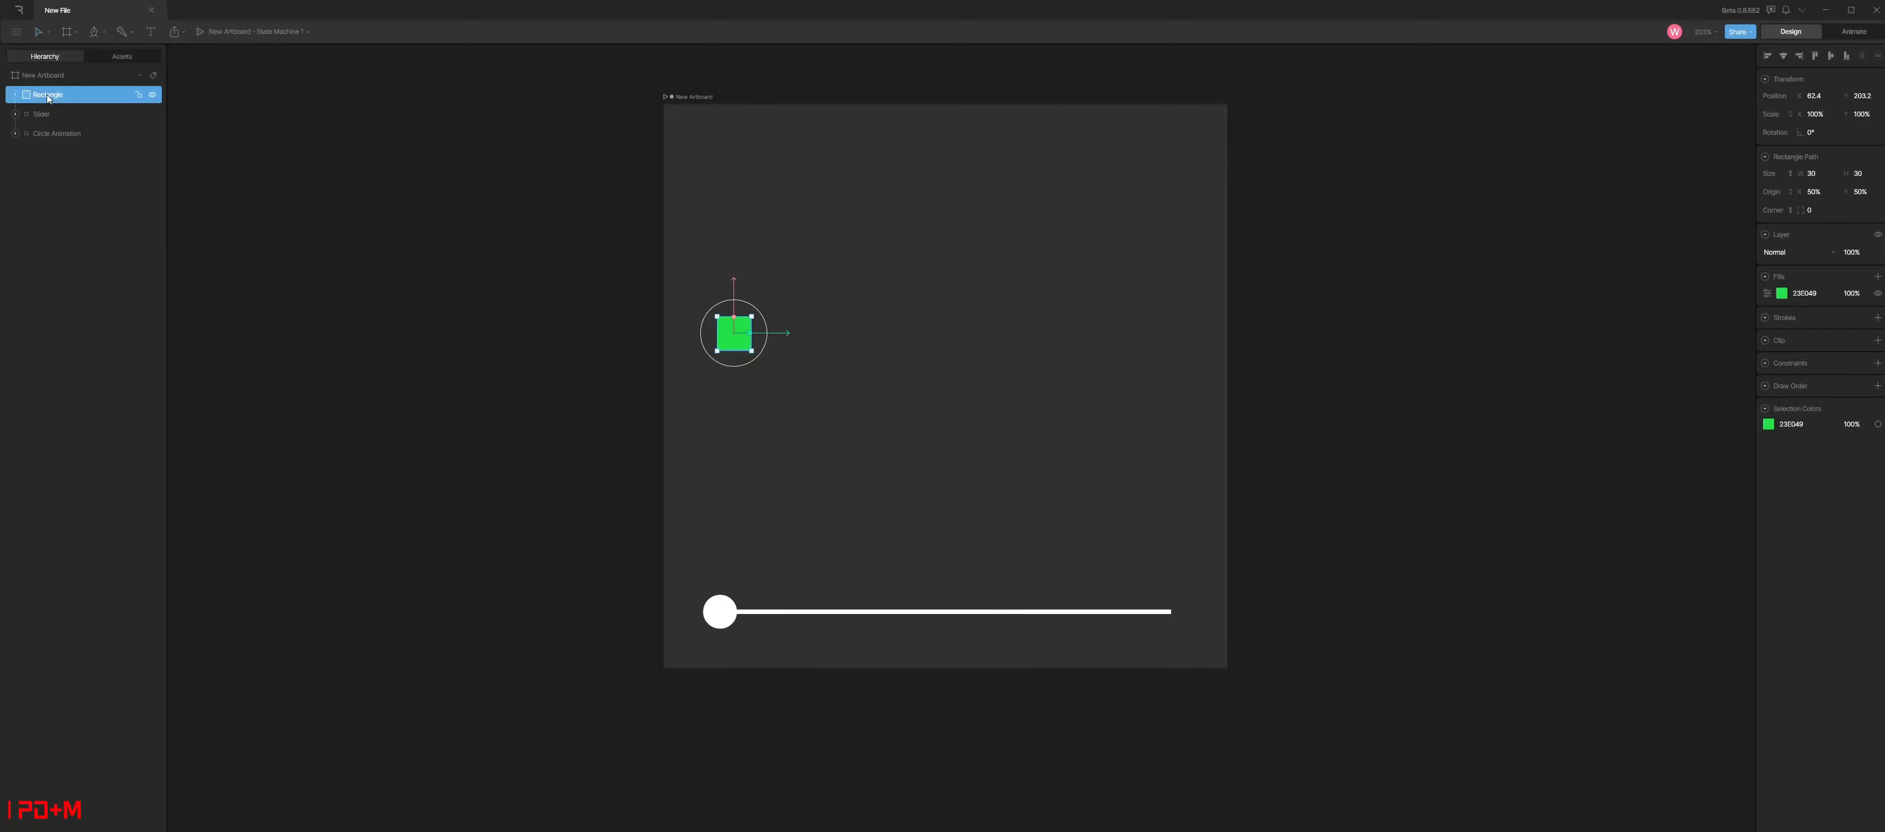
double_click(47, 95)
text(Det)
key(Return)
Duplicate the green square, move the copy just to its right and fill the copy magenta (E023CE).
key(ctrl+d)
drag(776, 333, 828, 333)
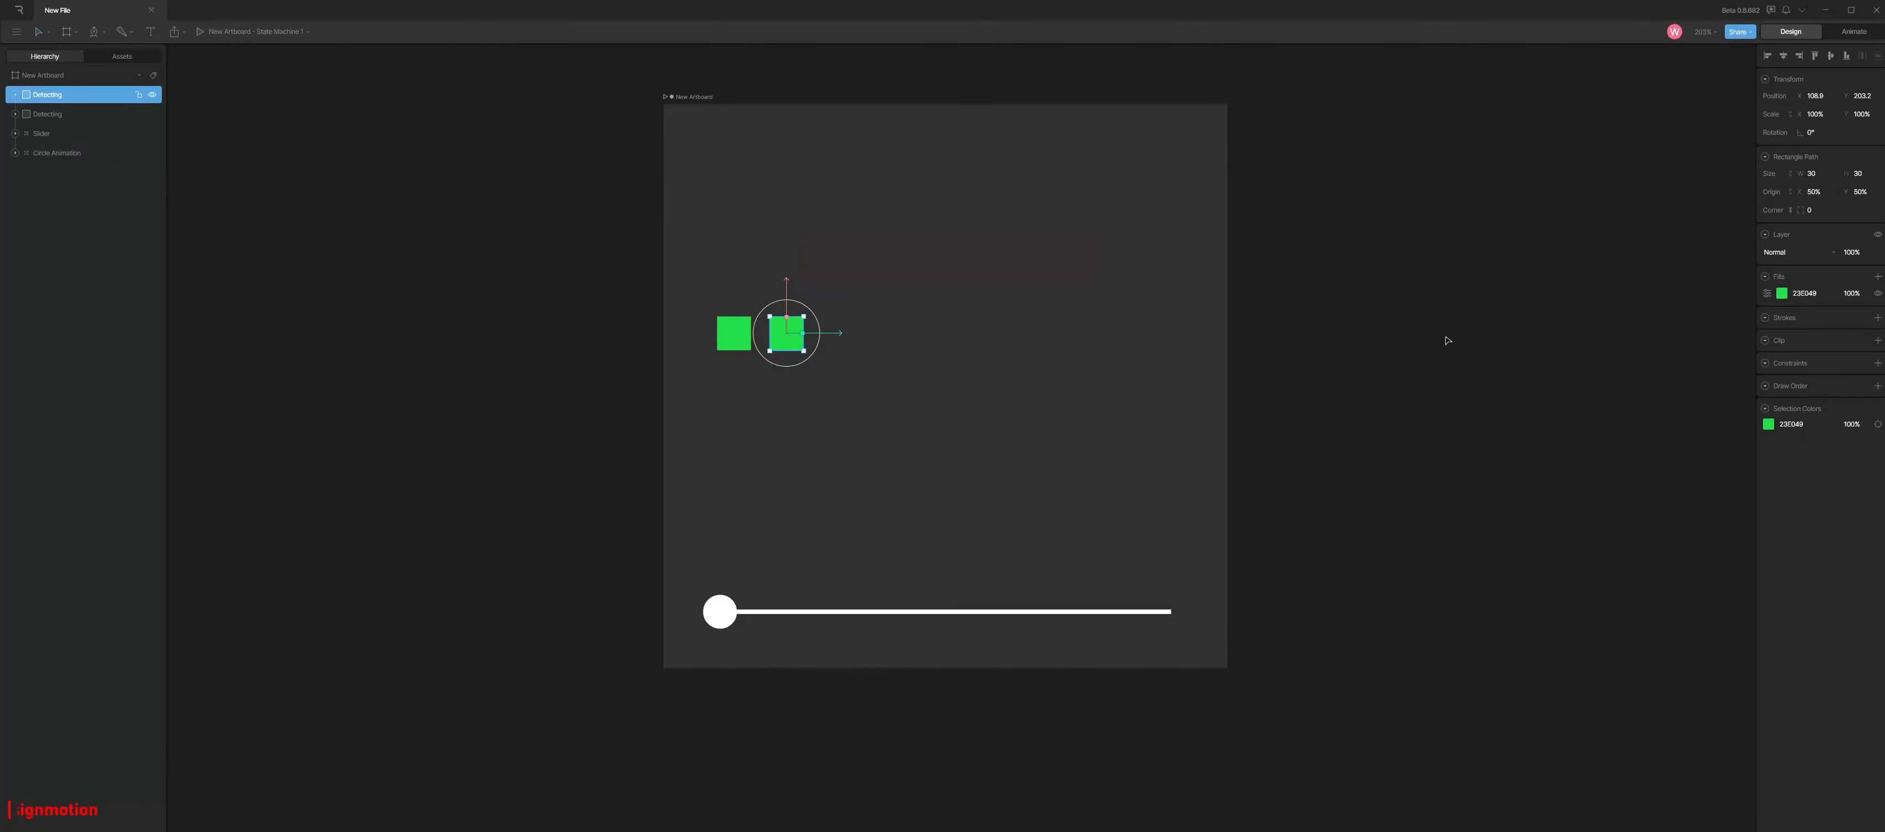
click(1782, 293)
drag(1712, 405, 1731, 403)
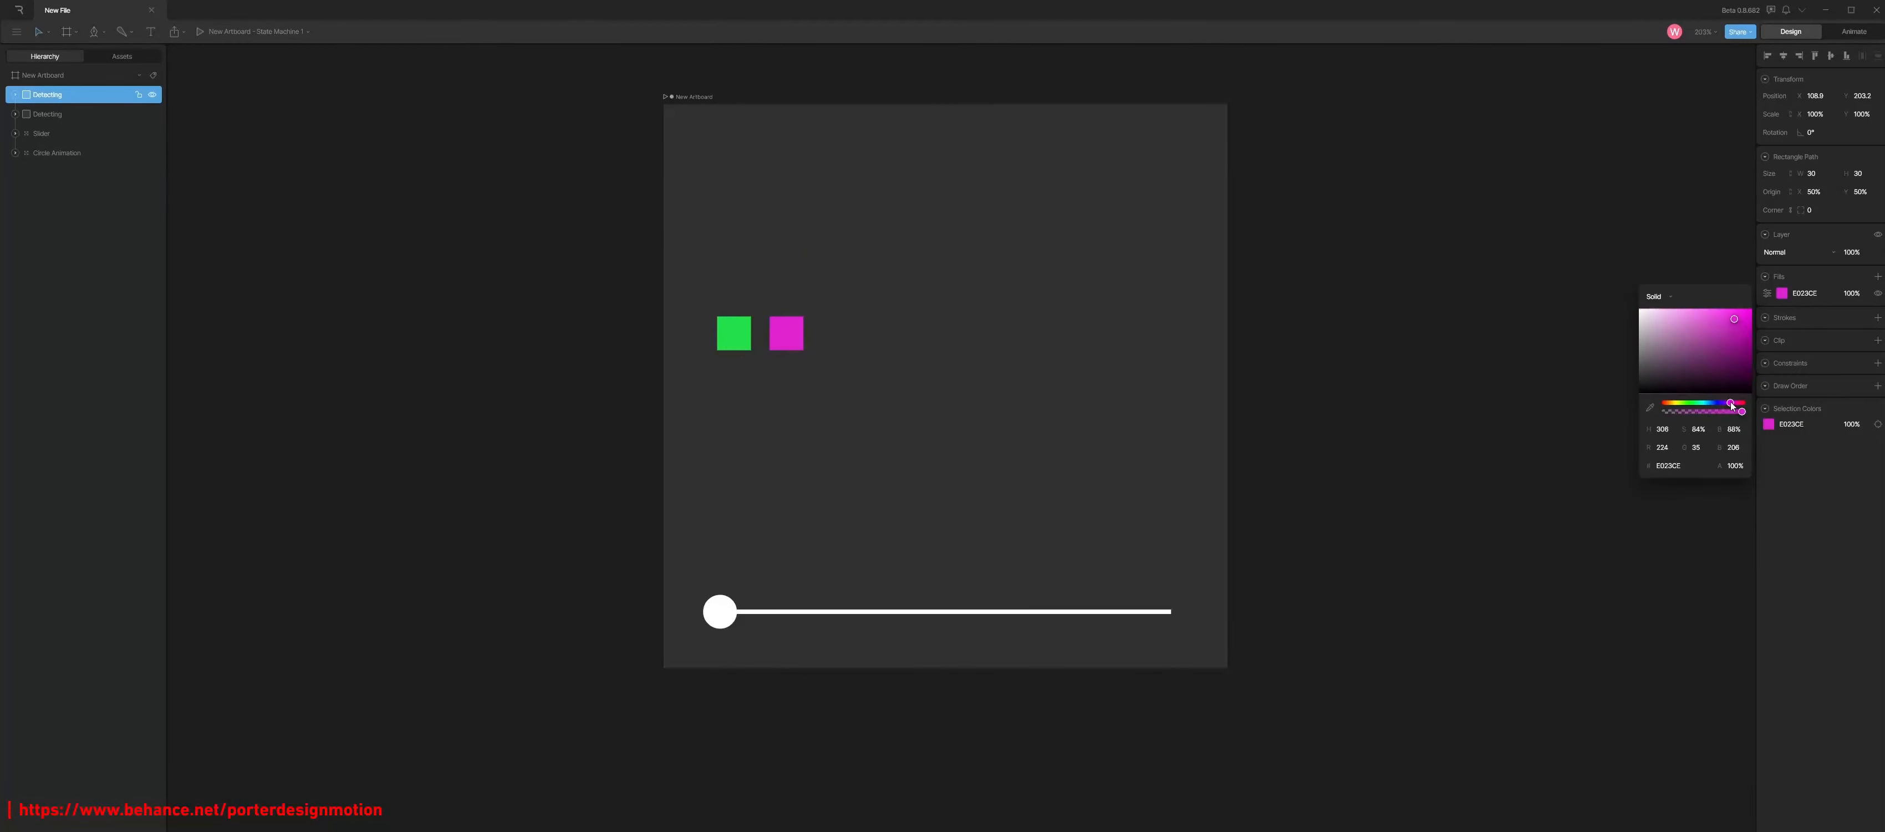
Rename the magenta square as Tracking and centre it horizontally and vertically on the artboard.
click(41, 96)
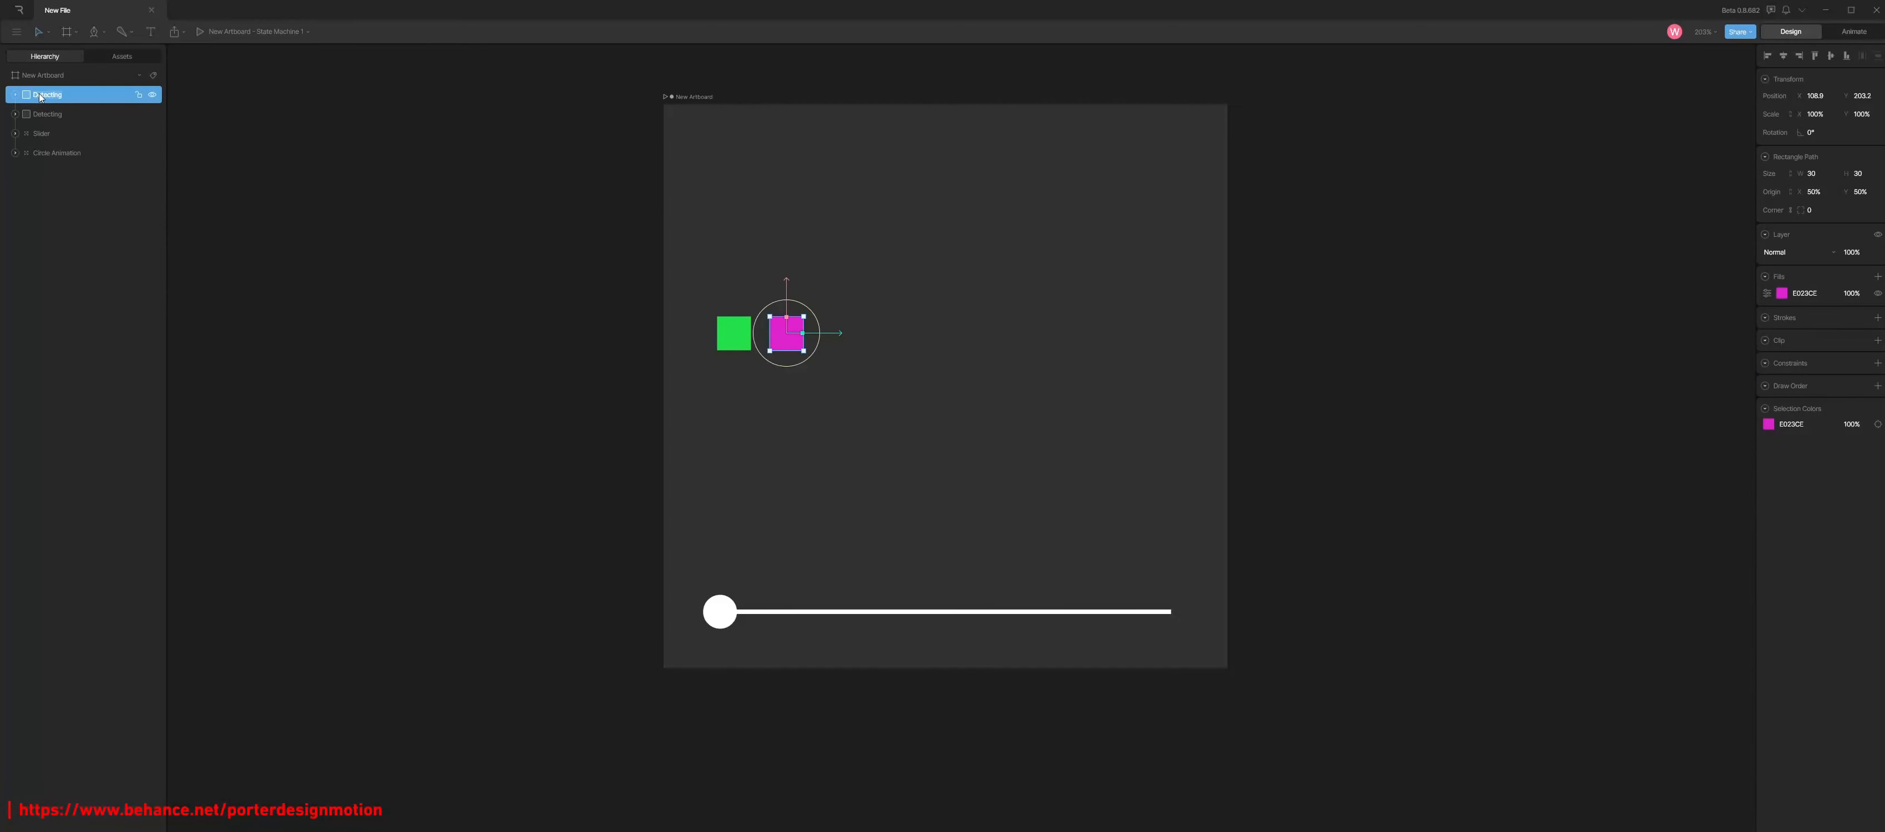
text(Ti)
click(1784, 55)
click(1831, 55)
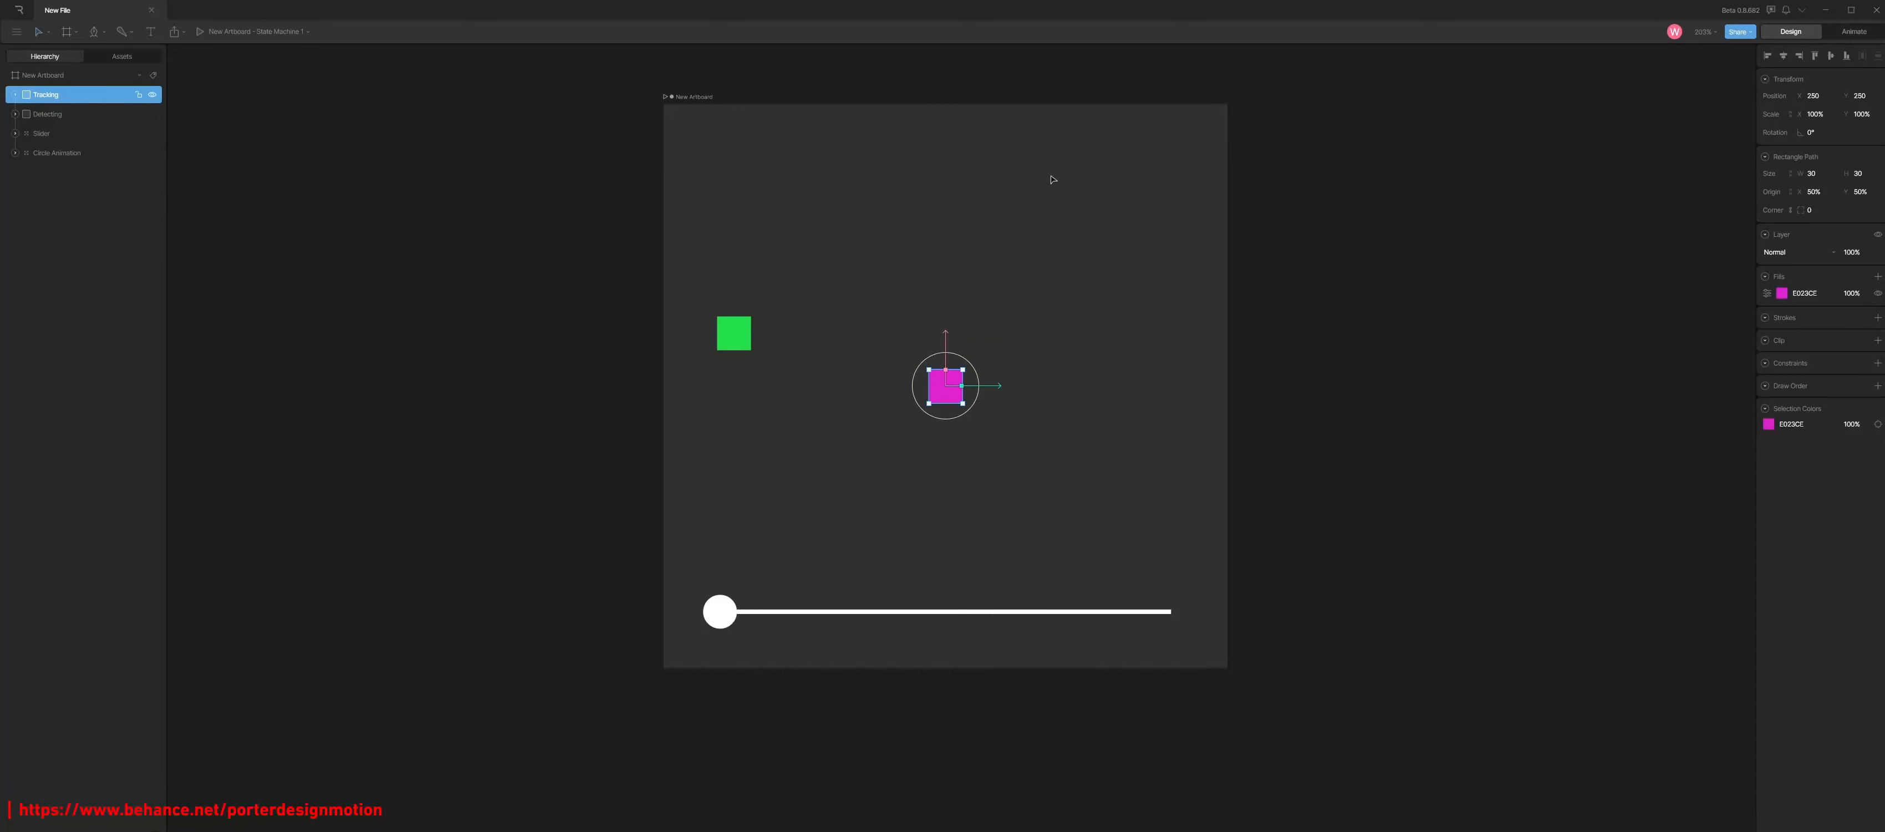
Centre the green Detecting square horizontally and vertically on the artboard.
click(58, 117)
click(1784, 55)
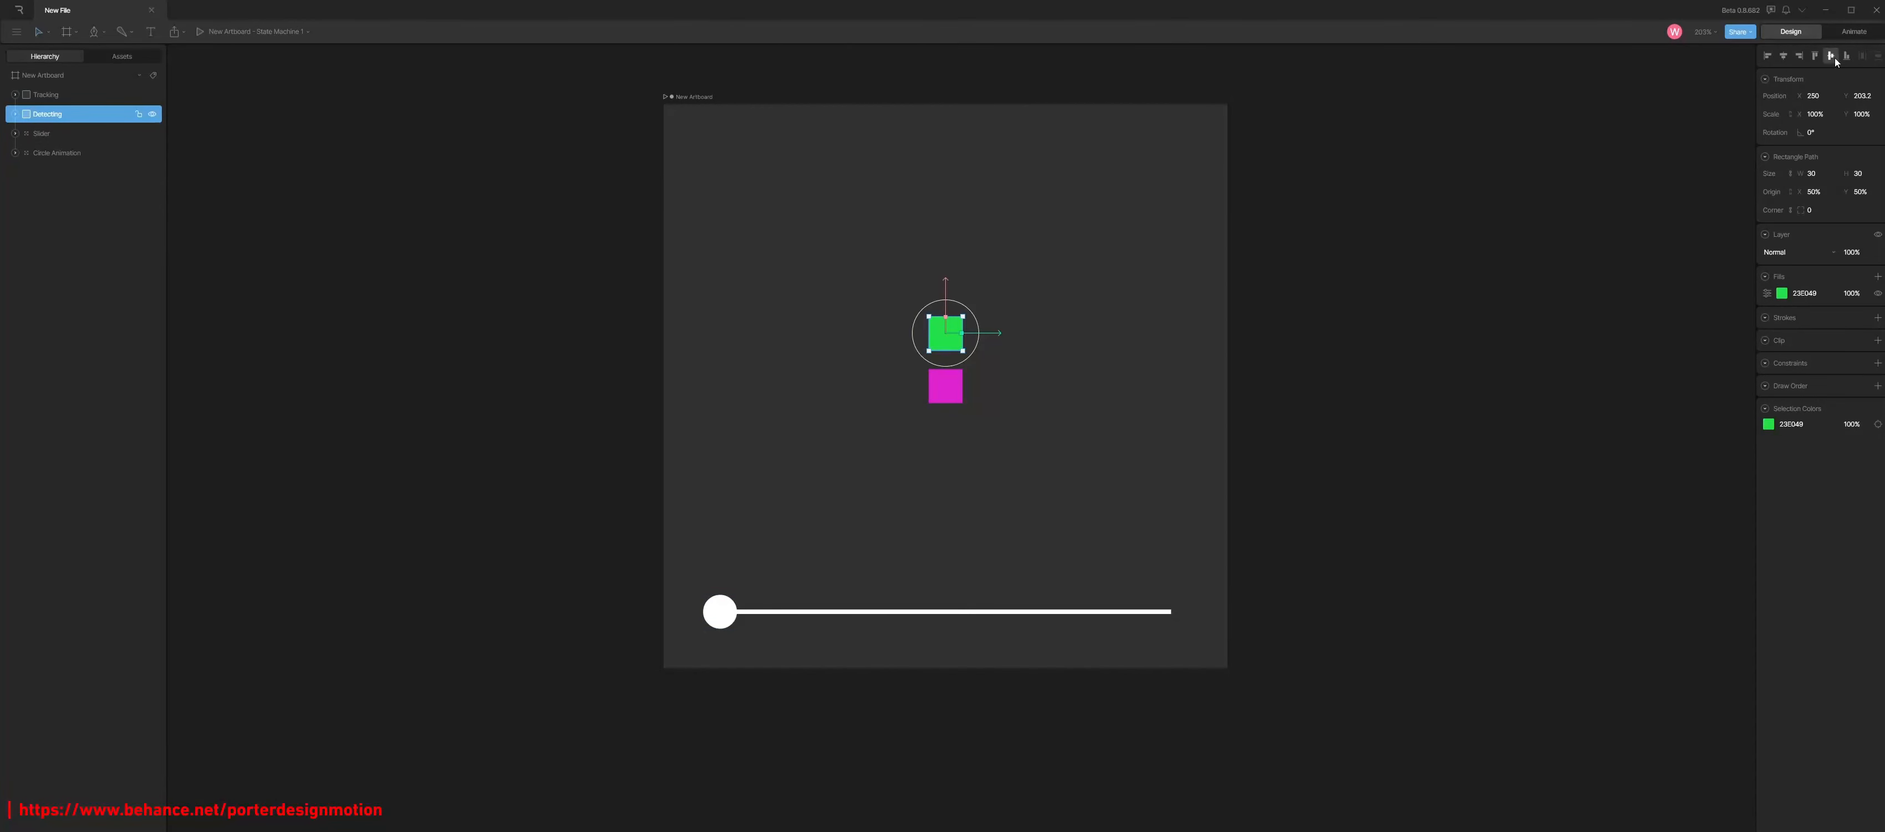
click(1831, 55)
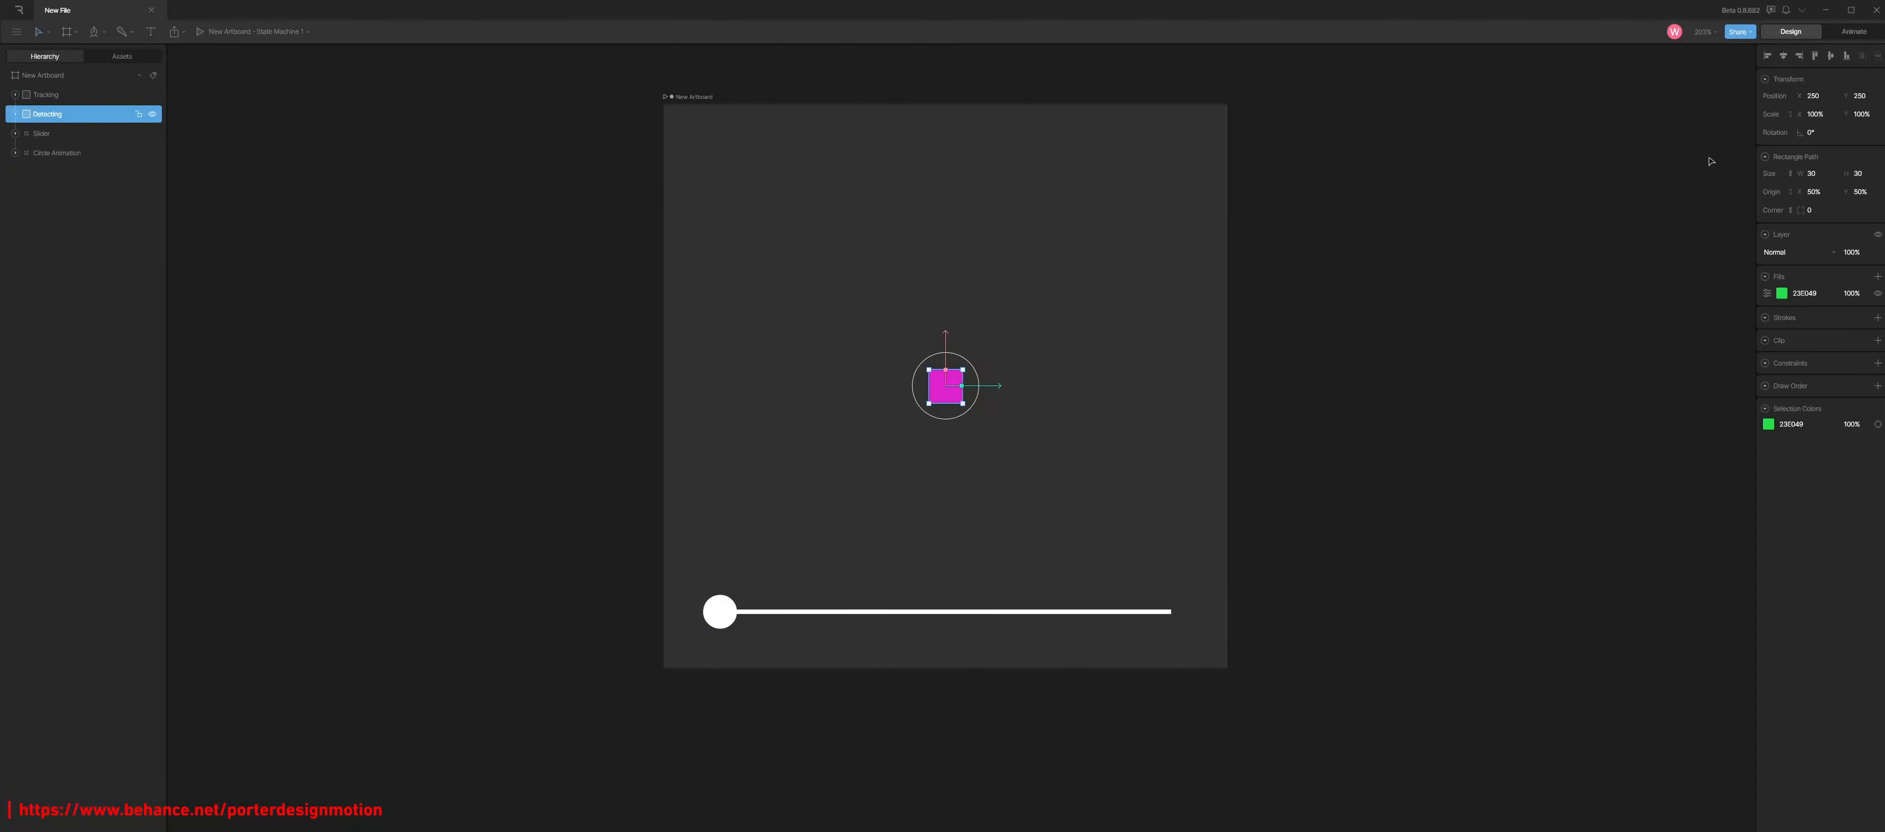
Group the Detecting and Tracking squares as Hit Boxes and hide the group.
shift+click(56, 96)
key(ctrl+g)
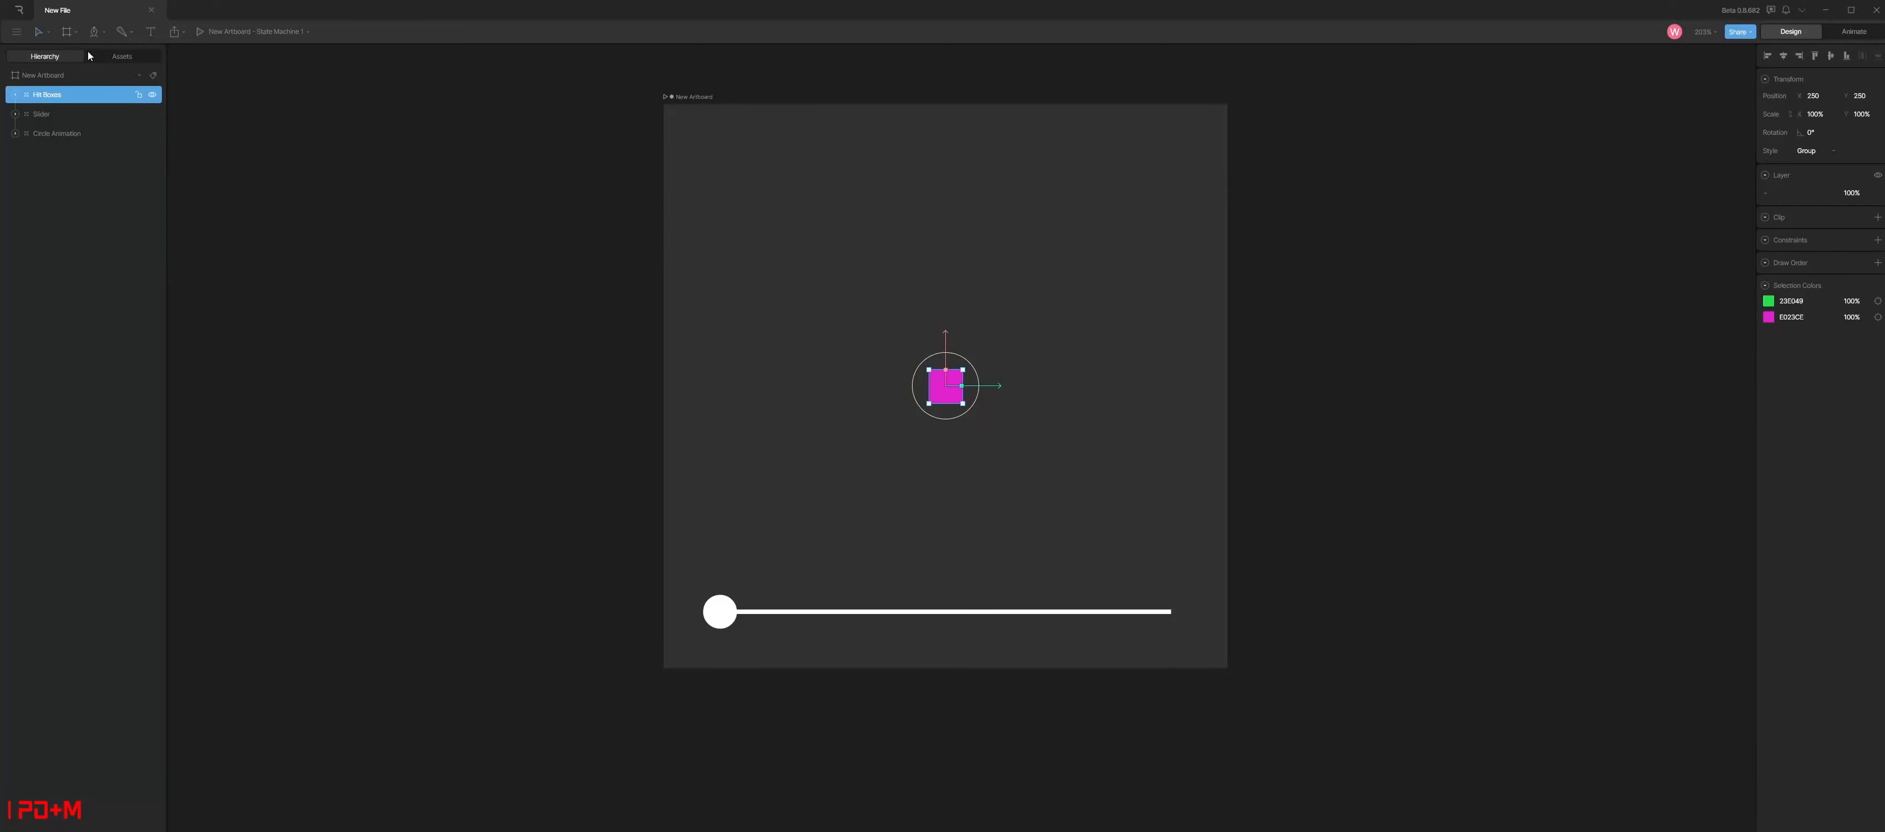
click(153, 95)
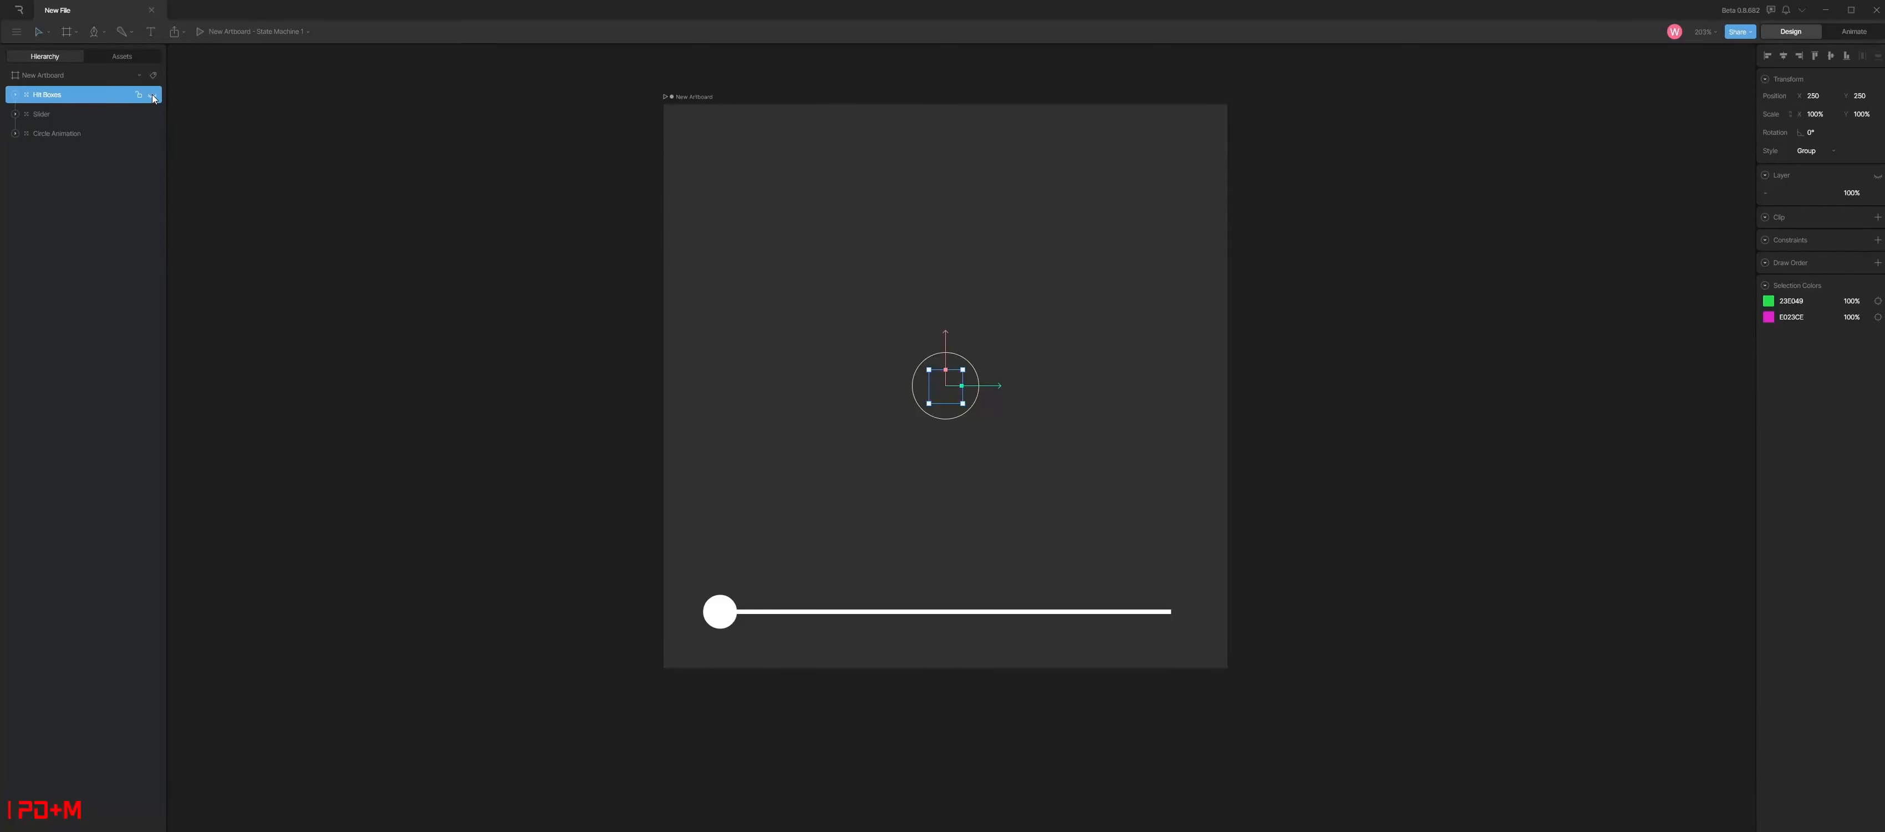
click(227, 193)
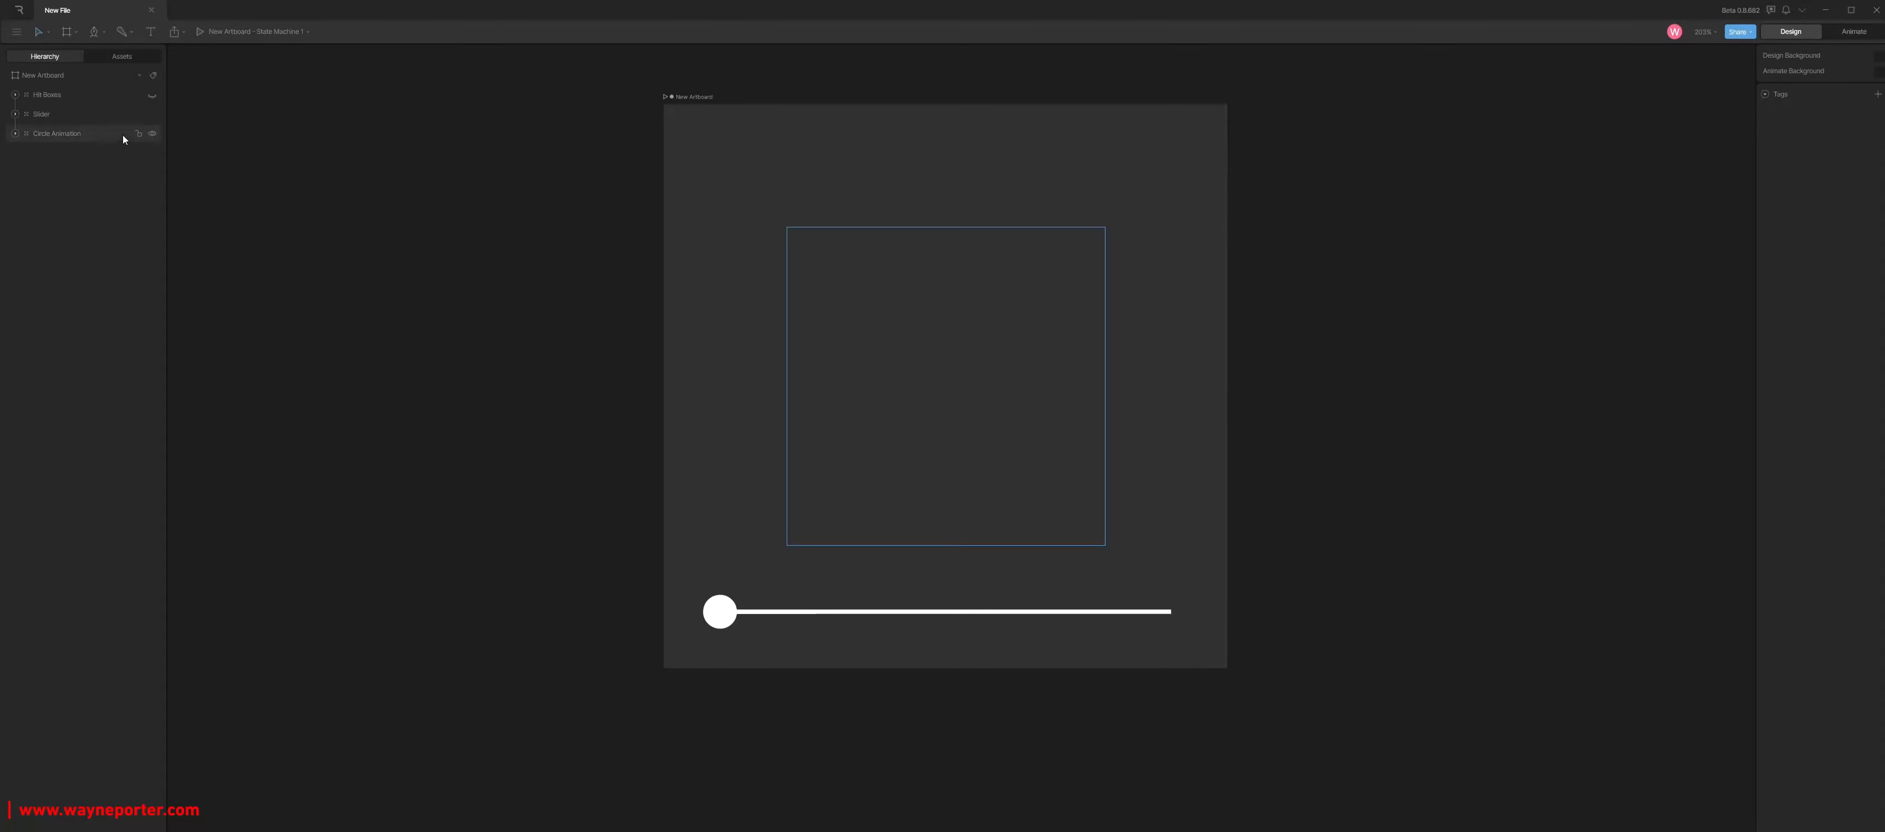
Add a wide, flat joystick just below the artboard and enable Draw in World Space for it.
click(124, 31)
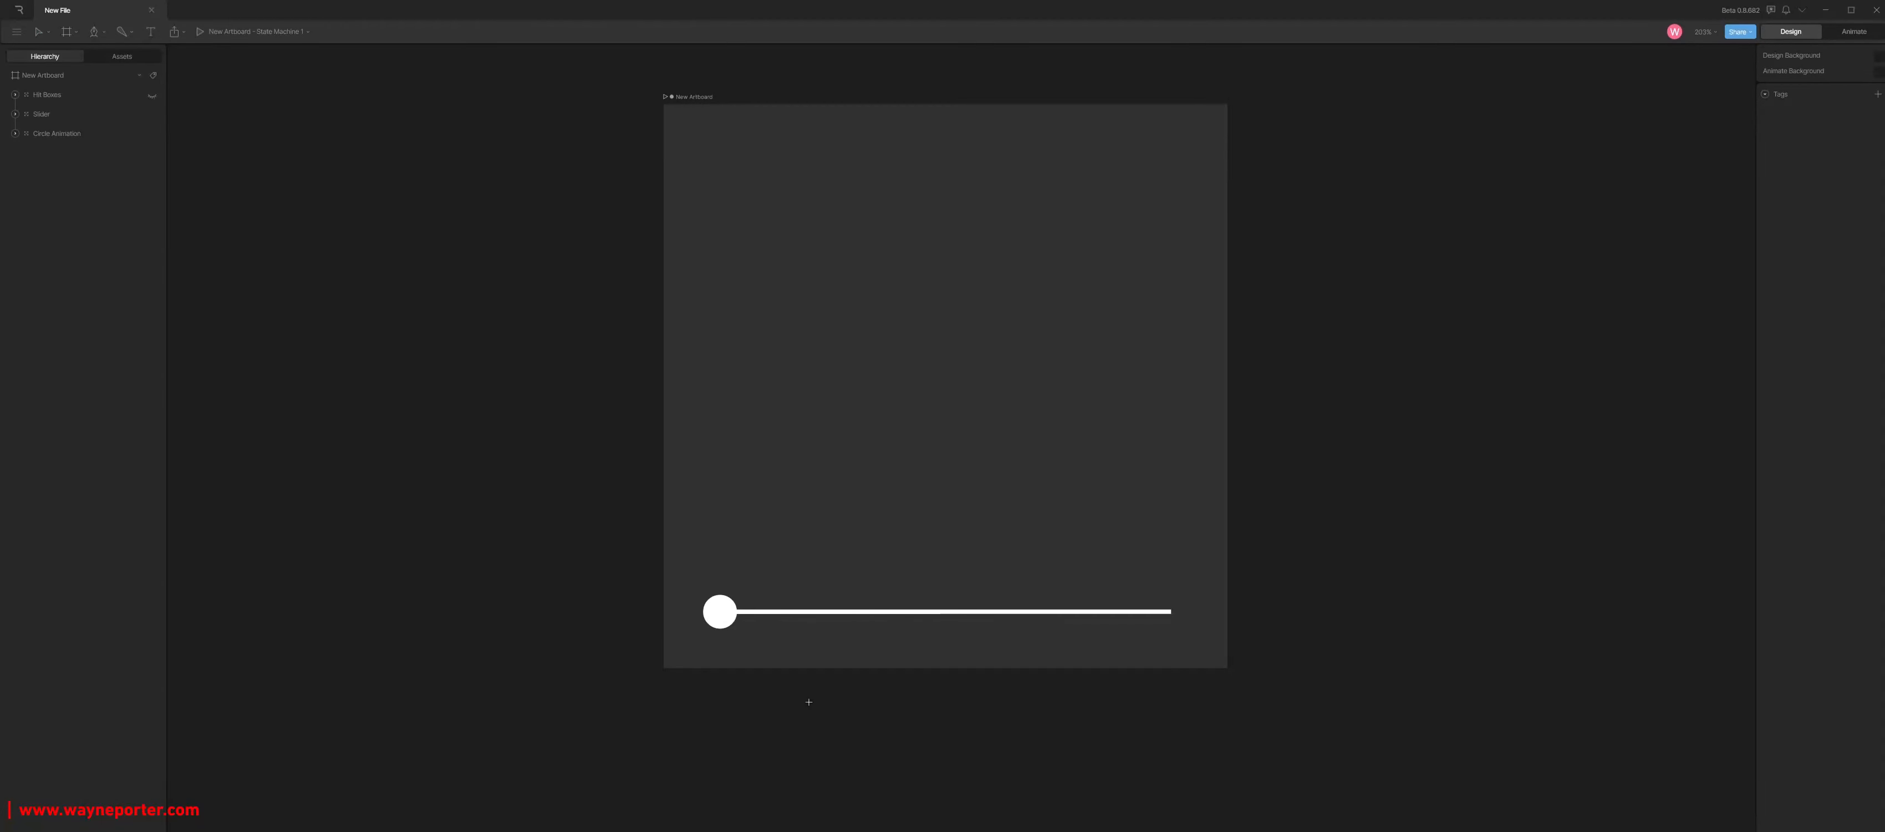
drag(668, 690, 1219, 713)
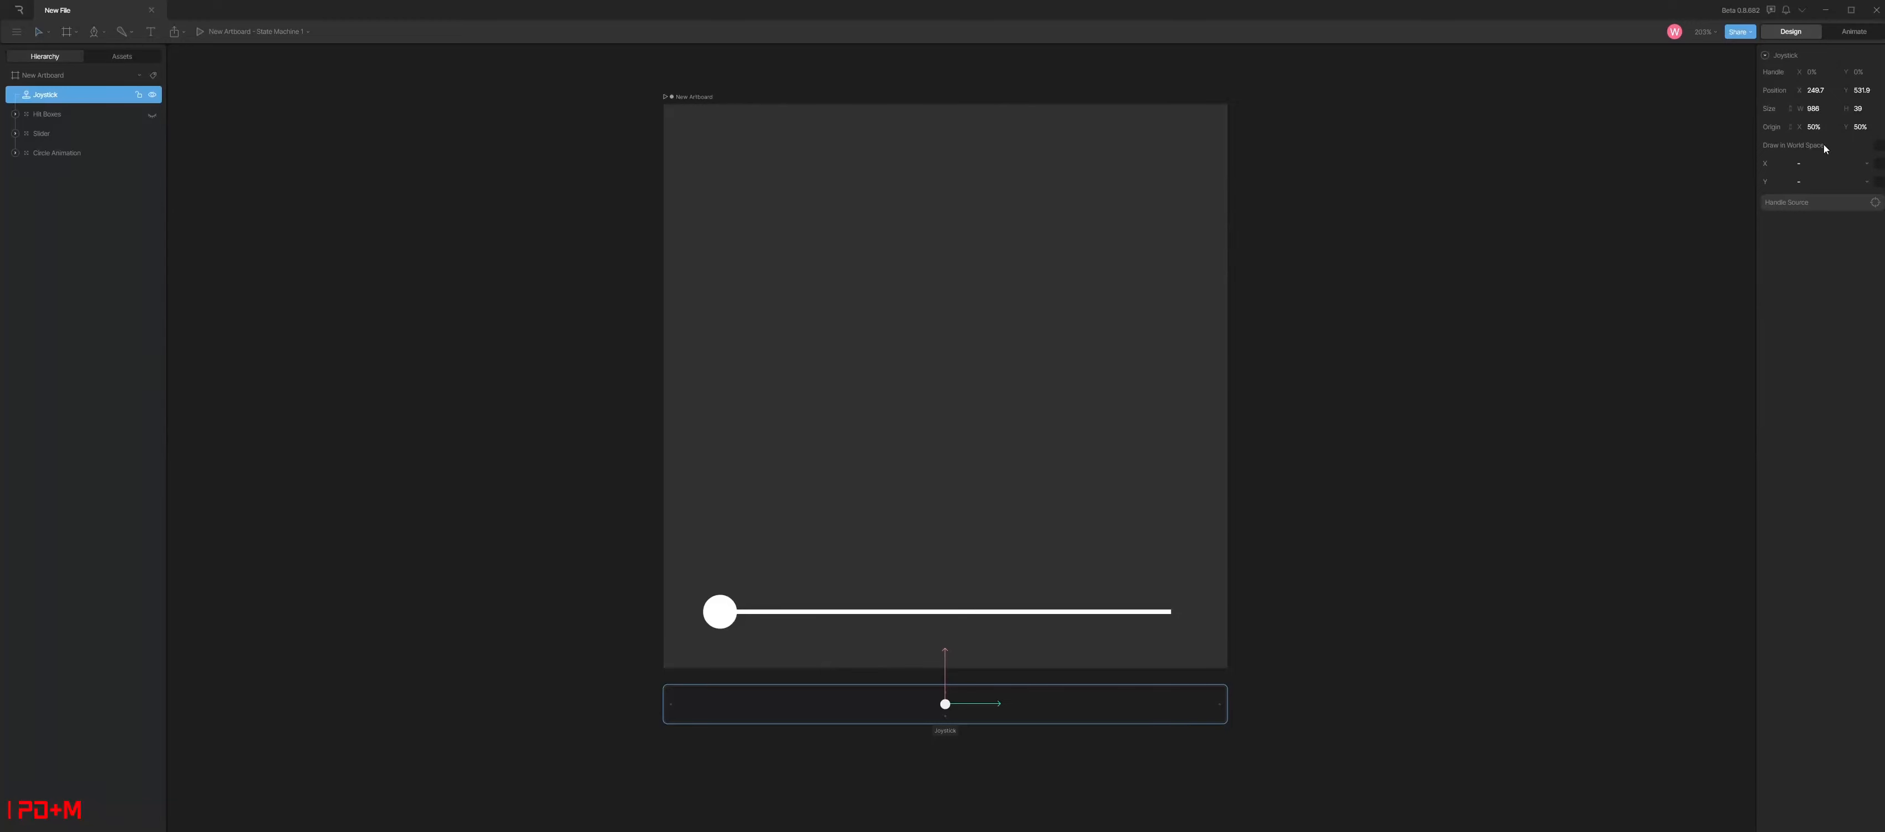
click(1881, 146)
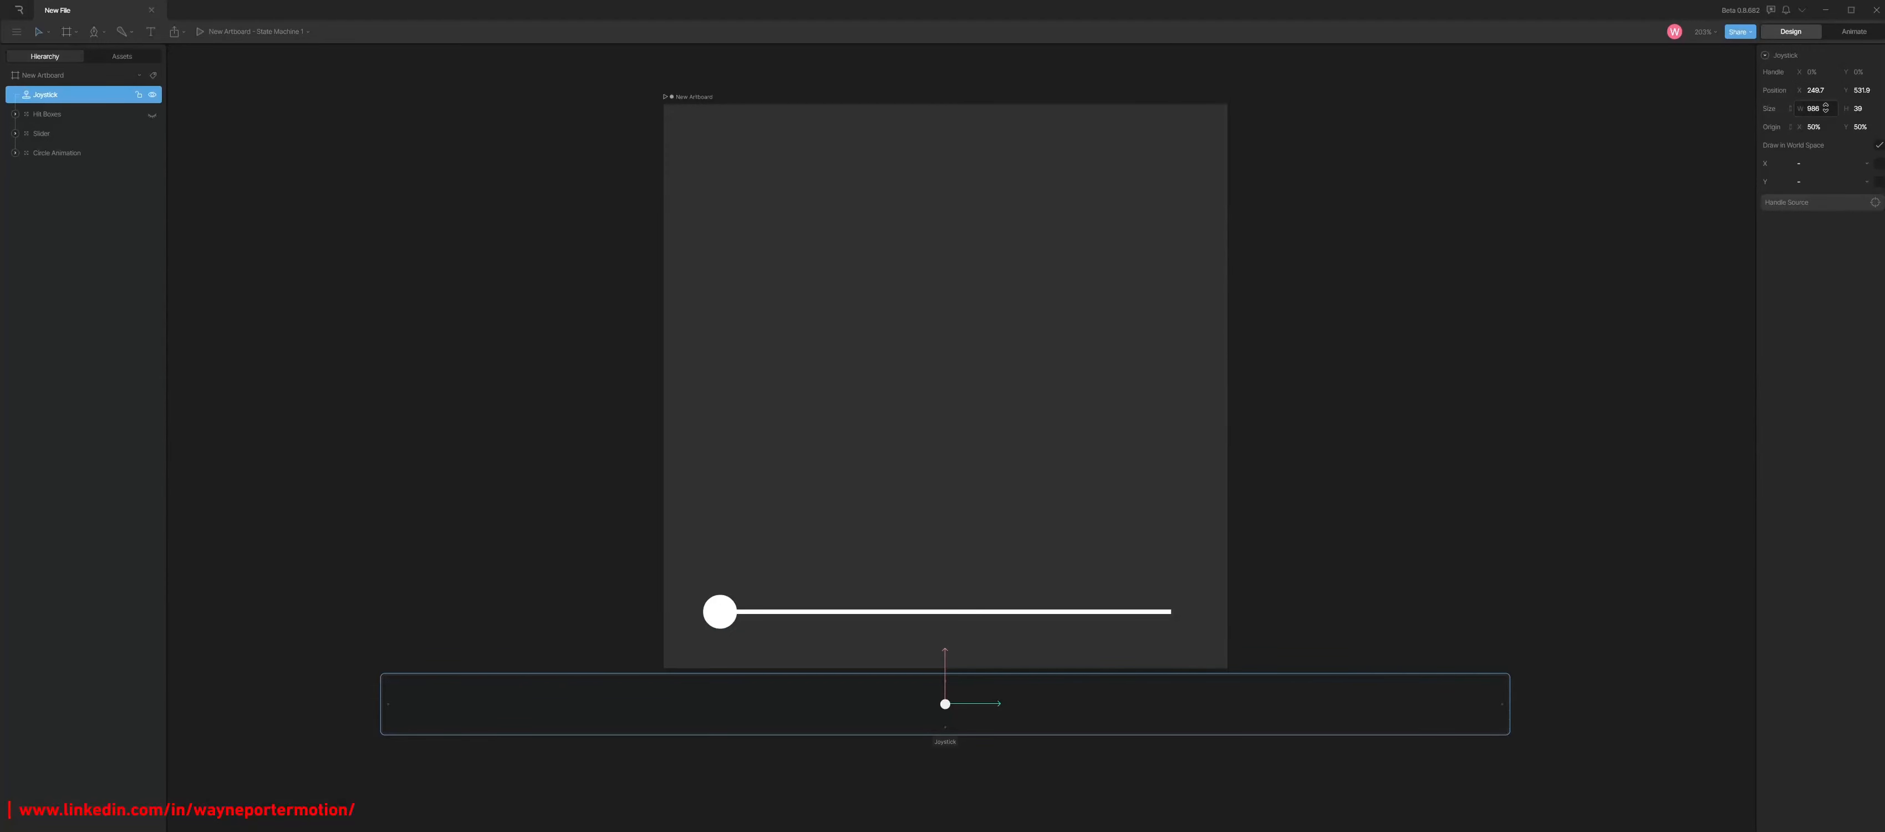
Set the joystick's size to 450 wide by 4 high.
click(1826, 107)
text(450)
key(Tab)
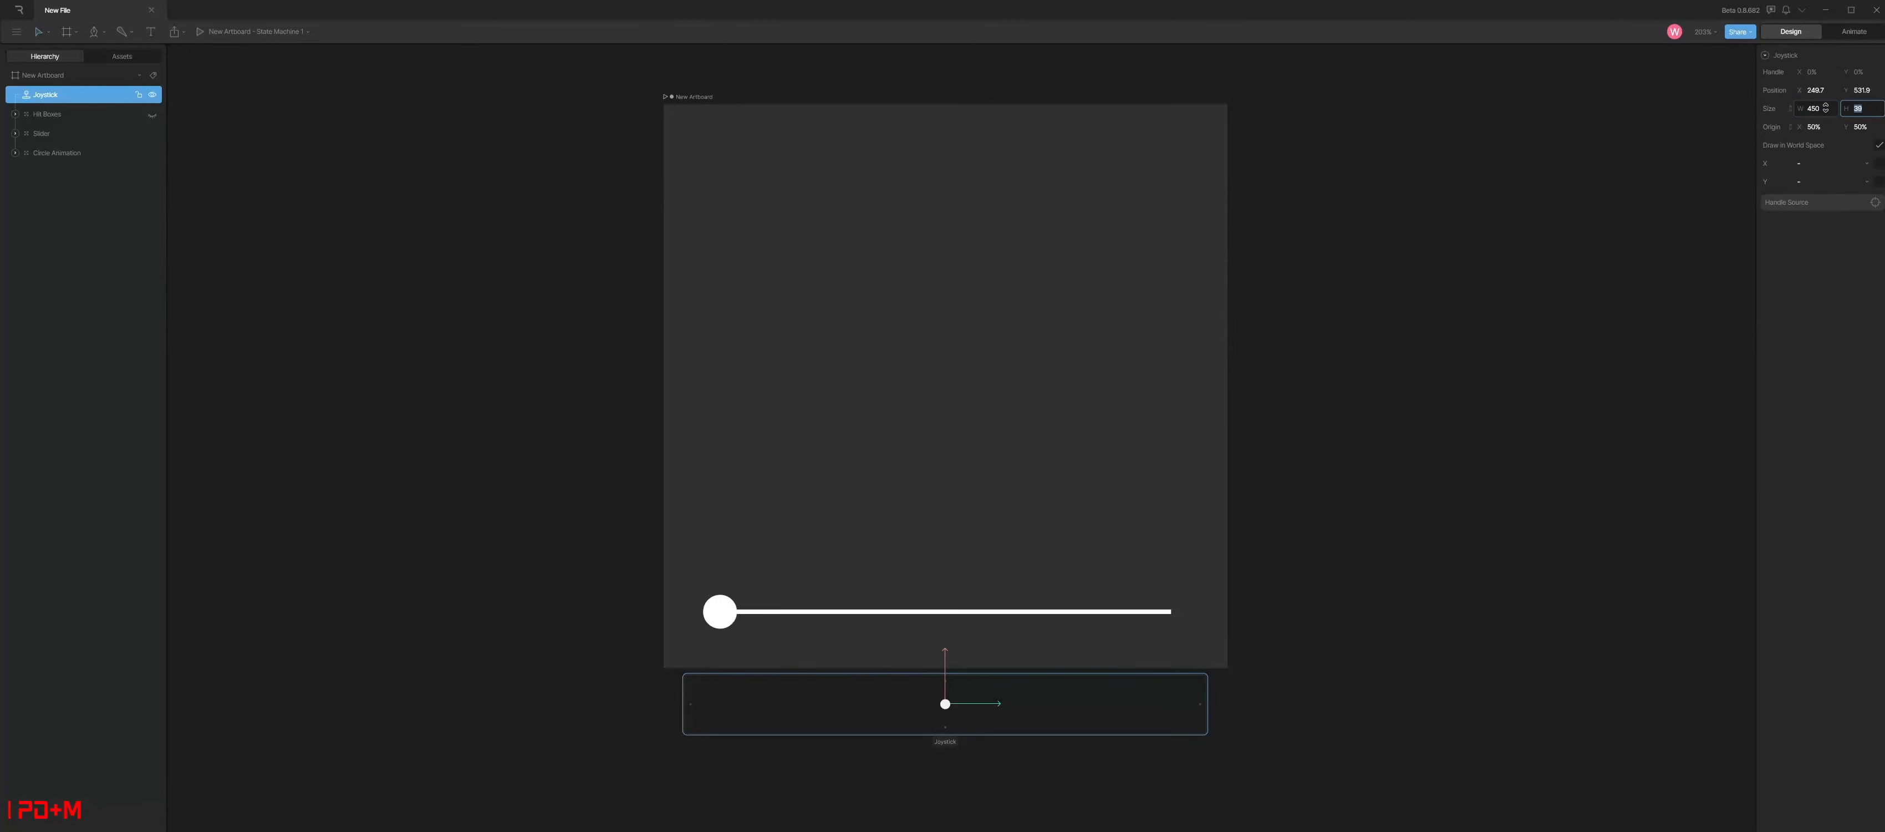
text(4)
key(Return)
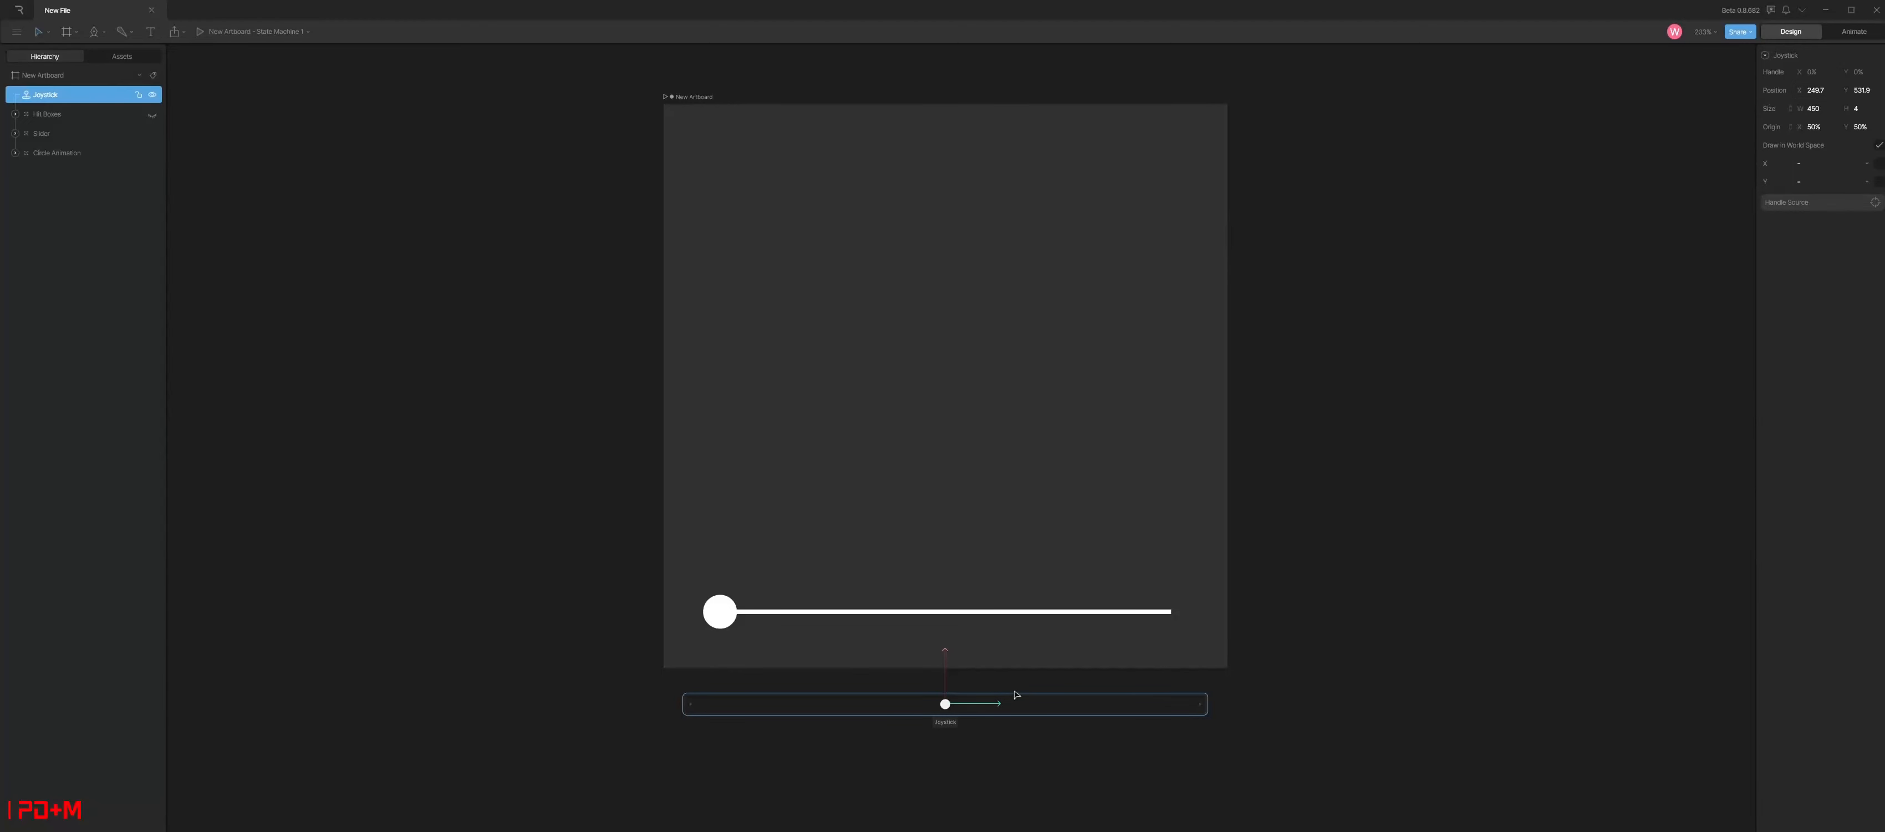
Position the joystick at X 250, Y 500.
click(1829, 91)
text(250)
key(Tab)
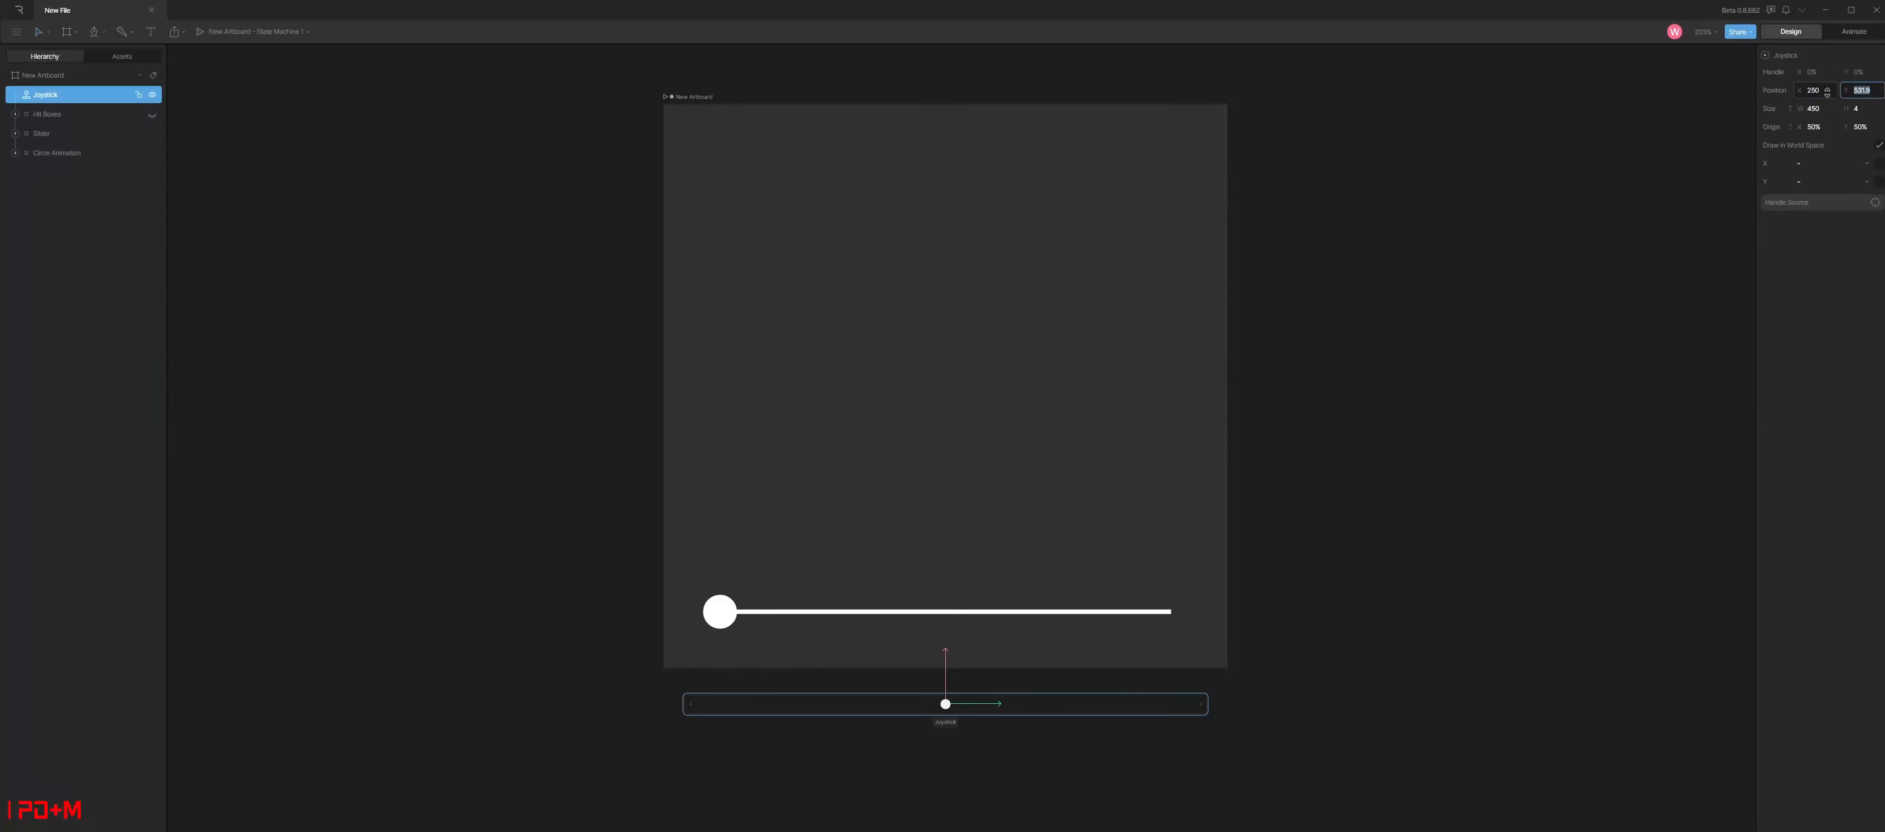
text(500)
key(Return)
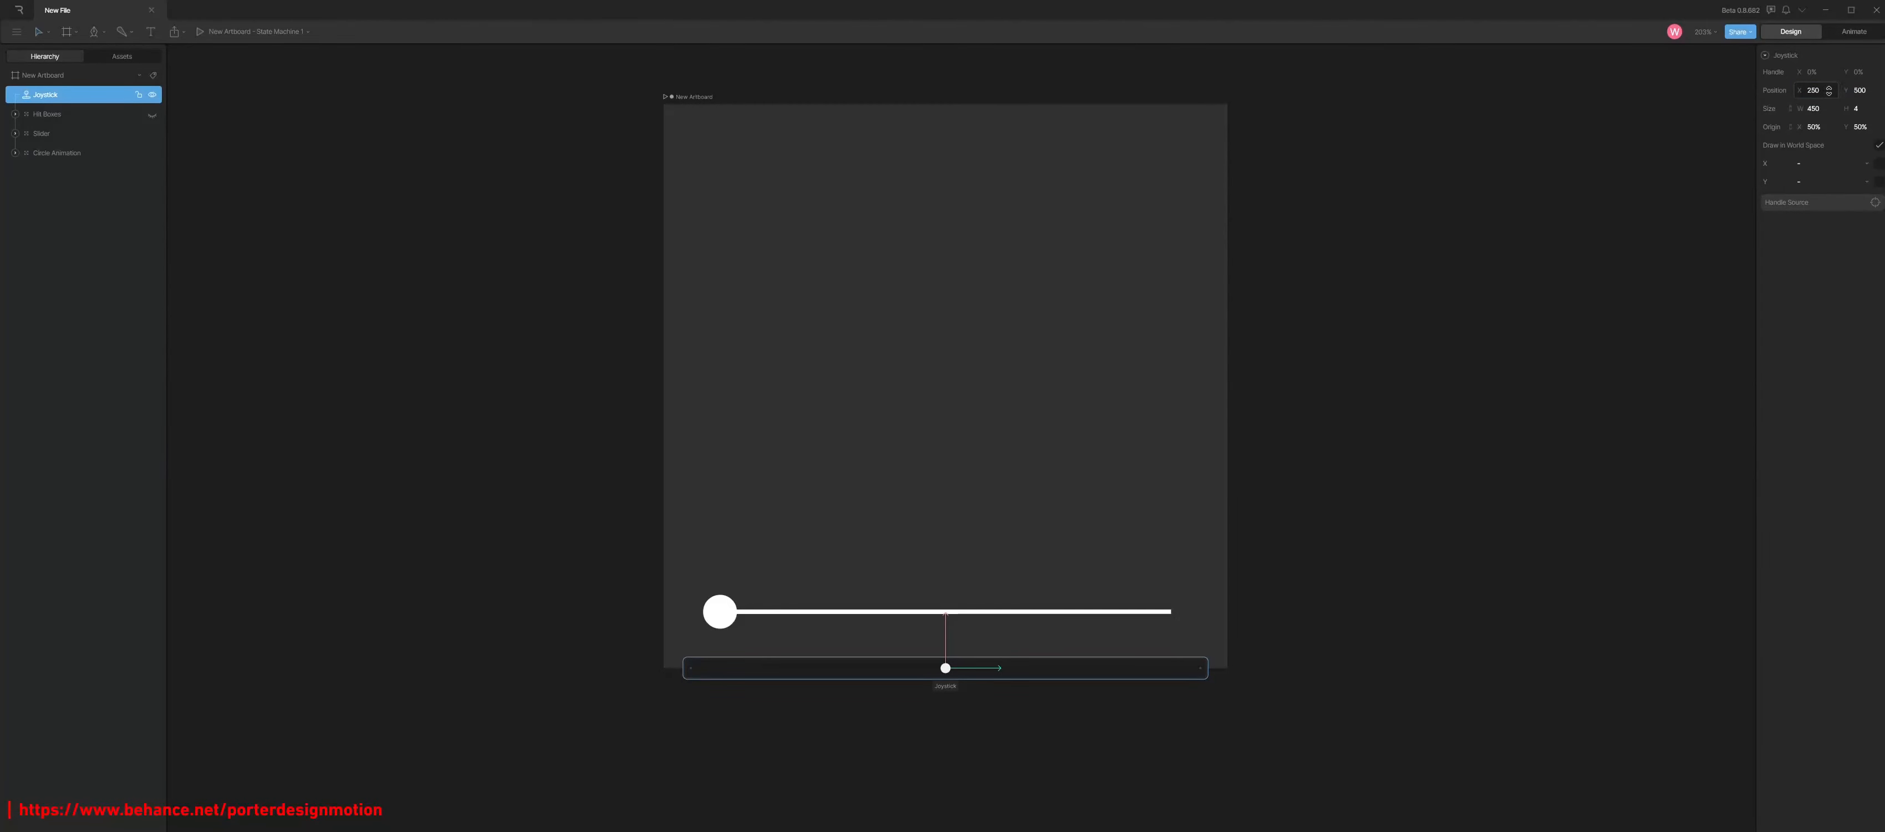
Set the joystick's Y position to 550 and assign Circle Animation to its X axis.
click(1872, 93)
text(550)
key(Return)
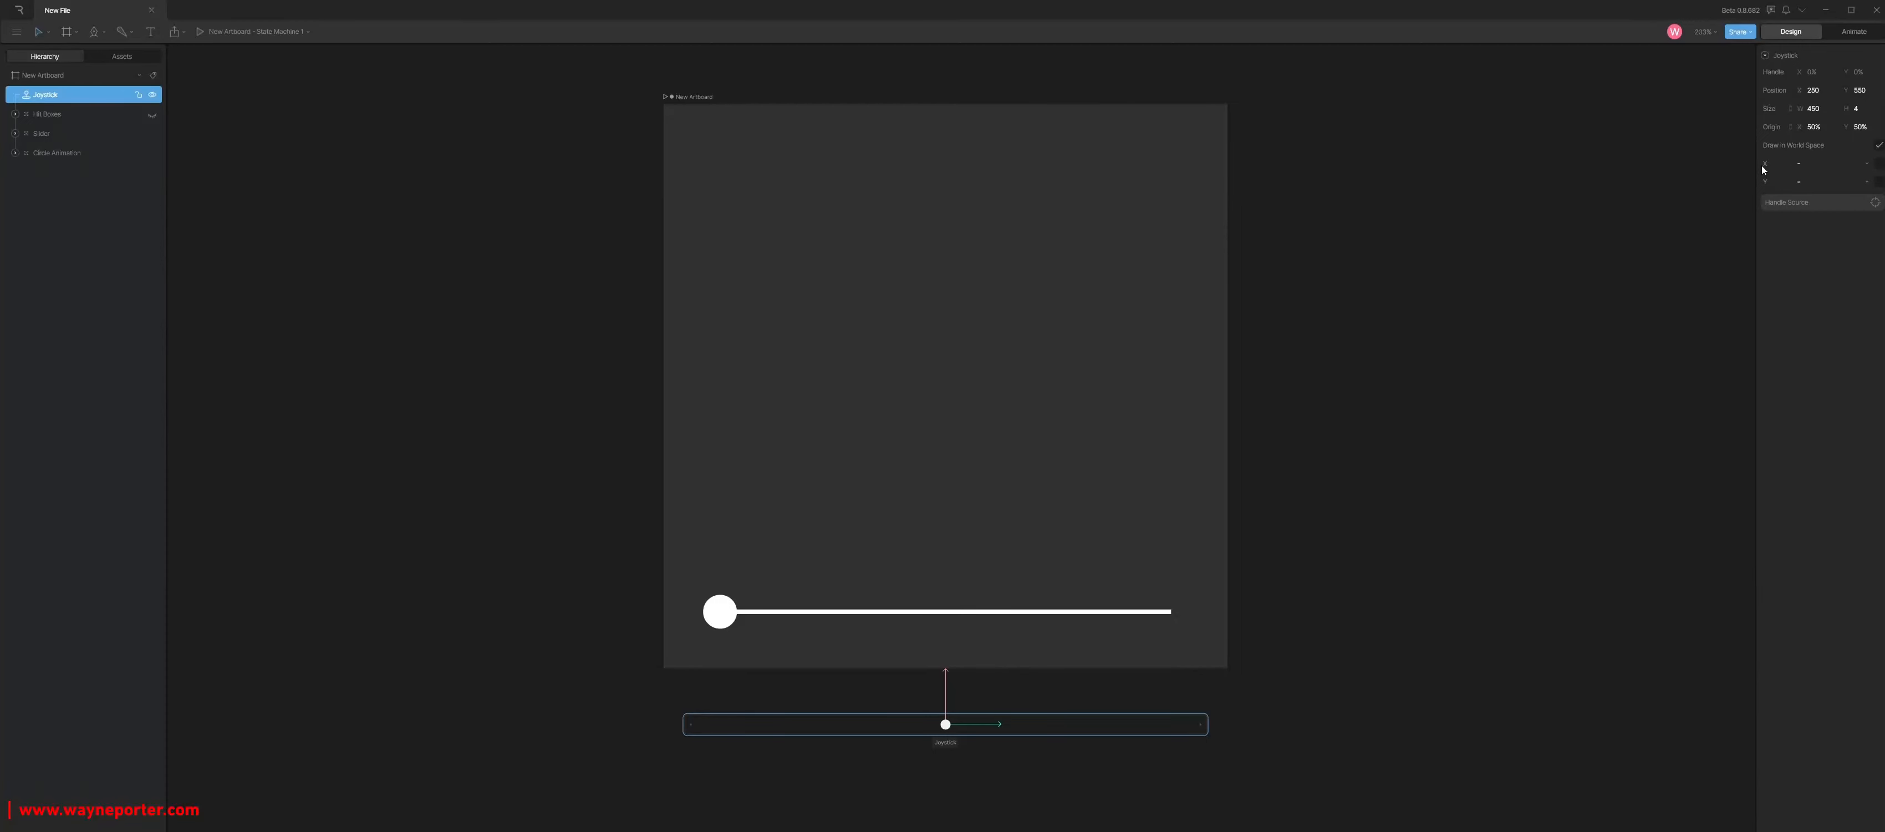
click(1849, 167)
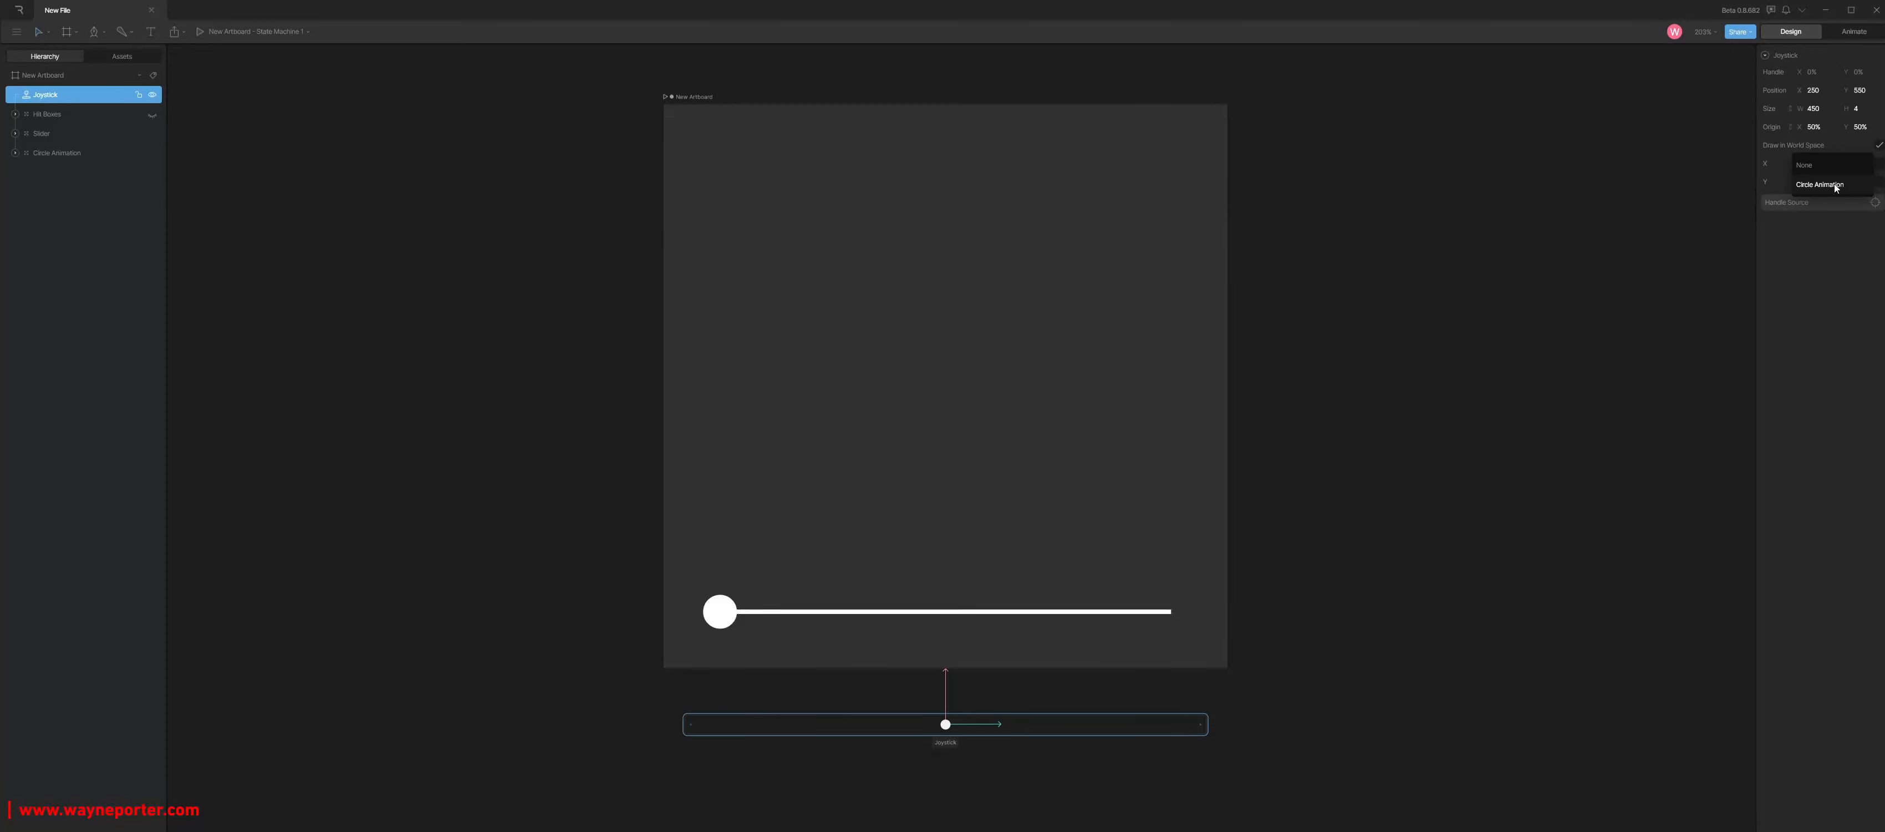
click(1834, 185)
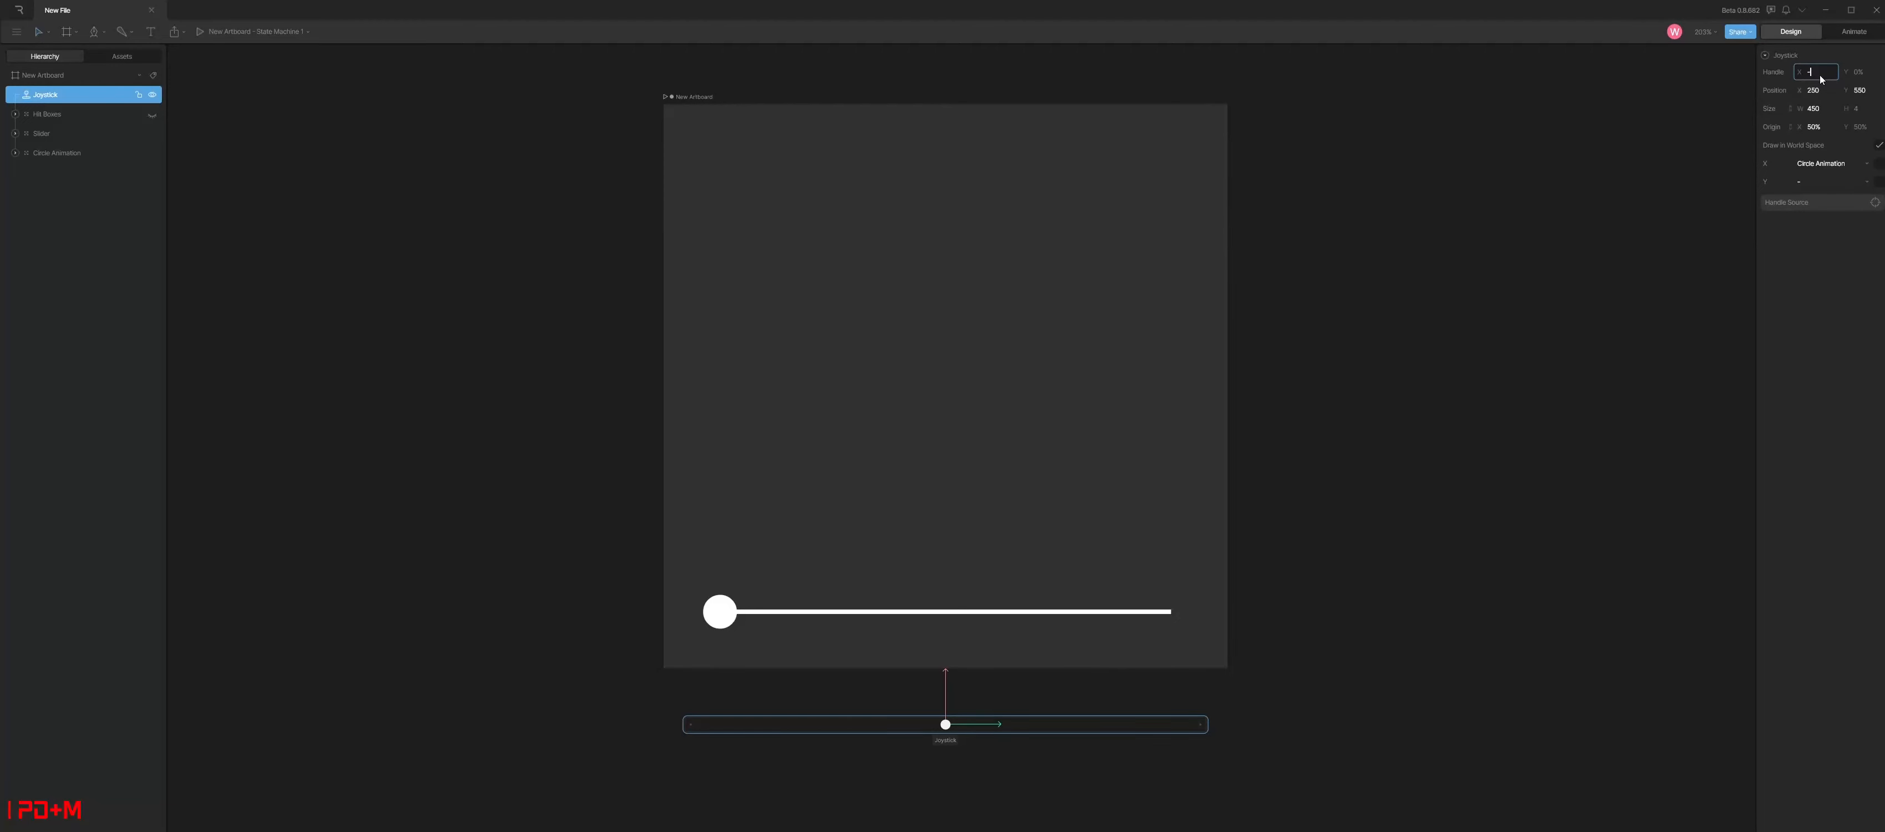
Test the joystick handle's X value at 100%.
text(0)
key(Return)
click(1829, 71)
text(100)
key(Return)
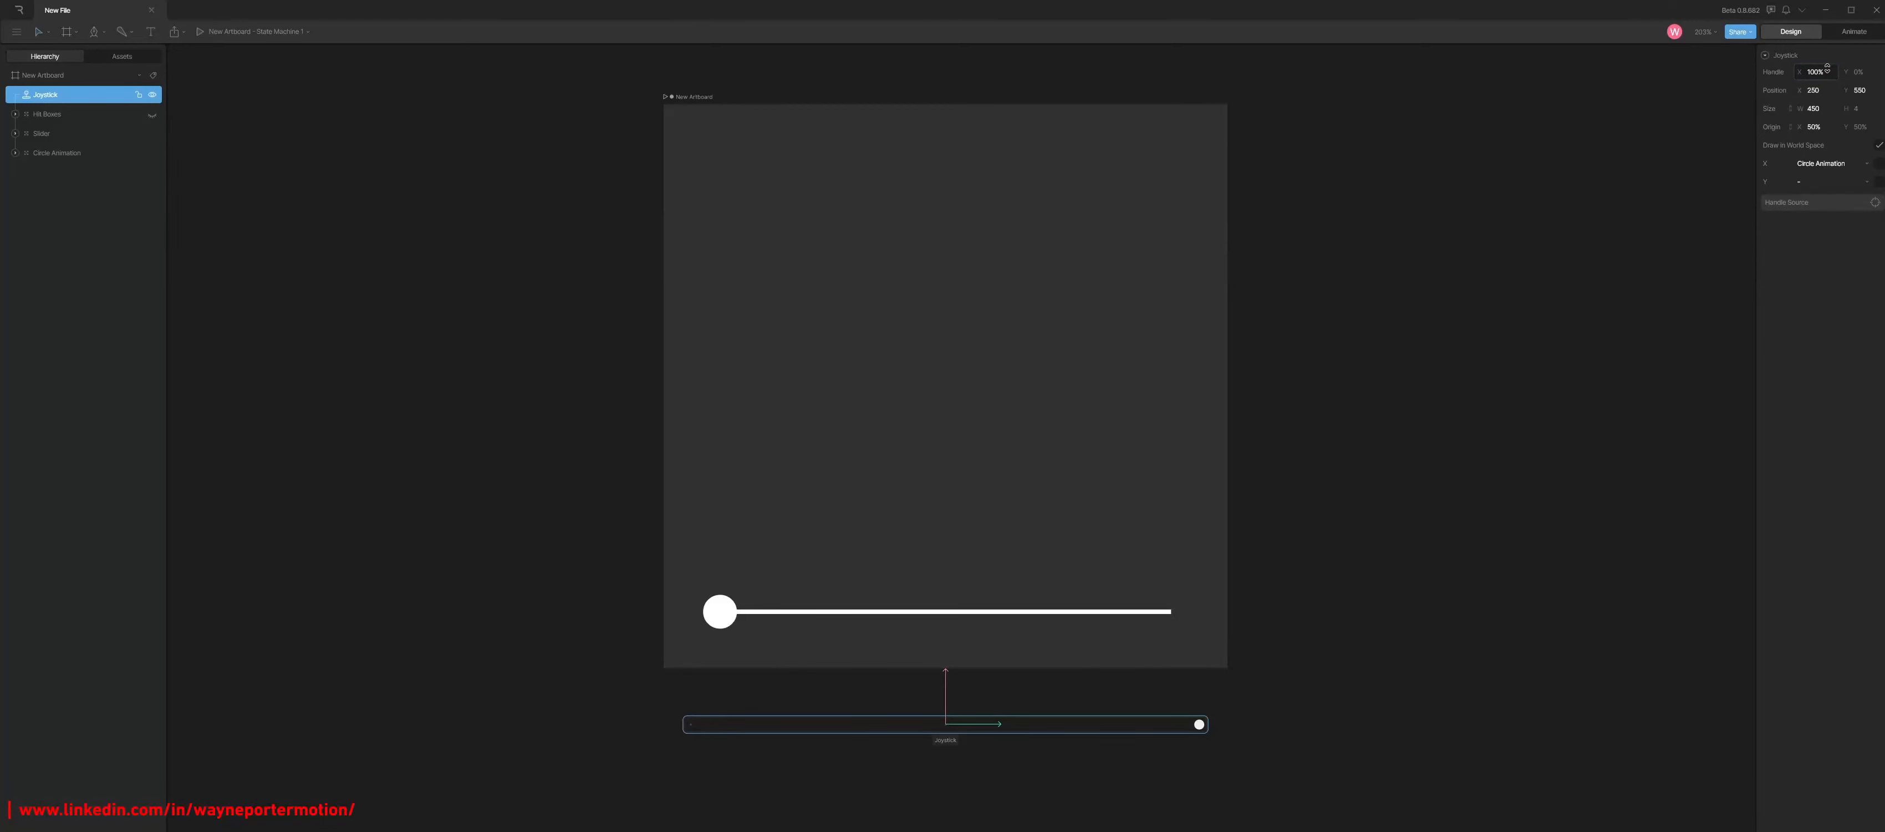
Set the joystick handle's X to -100% and the joystick's width to 400.
click(1829, 71)
text(-100)
key(Return)
click(1830, 108)
text(400)
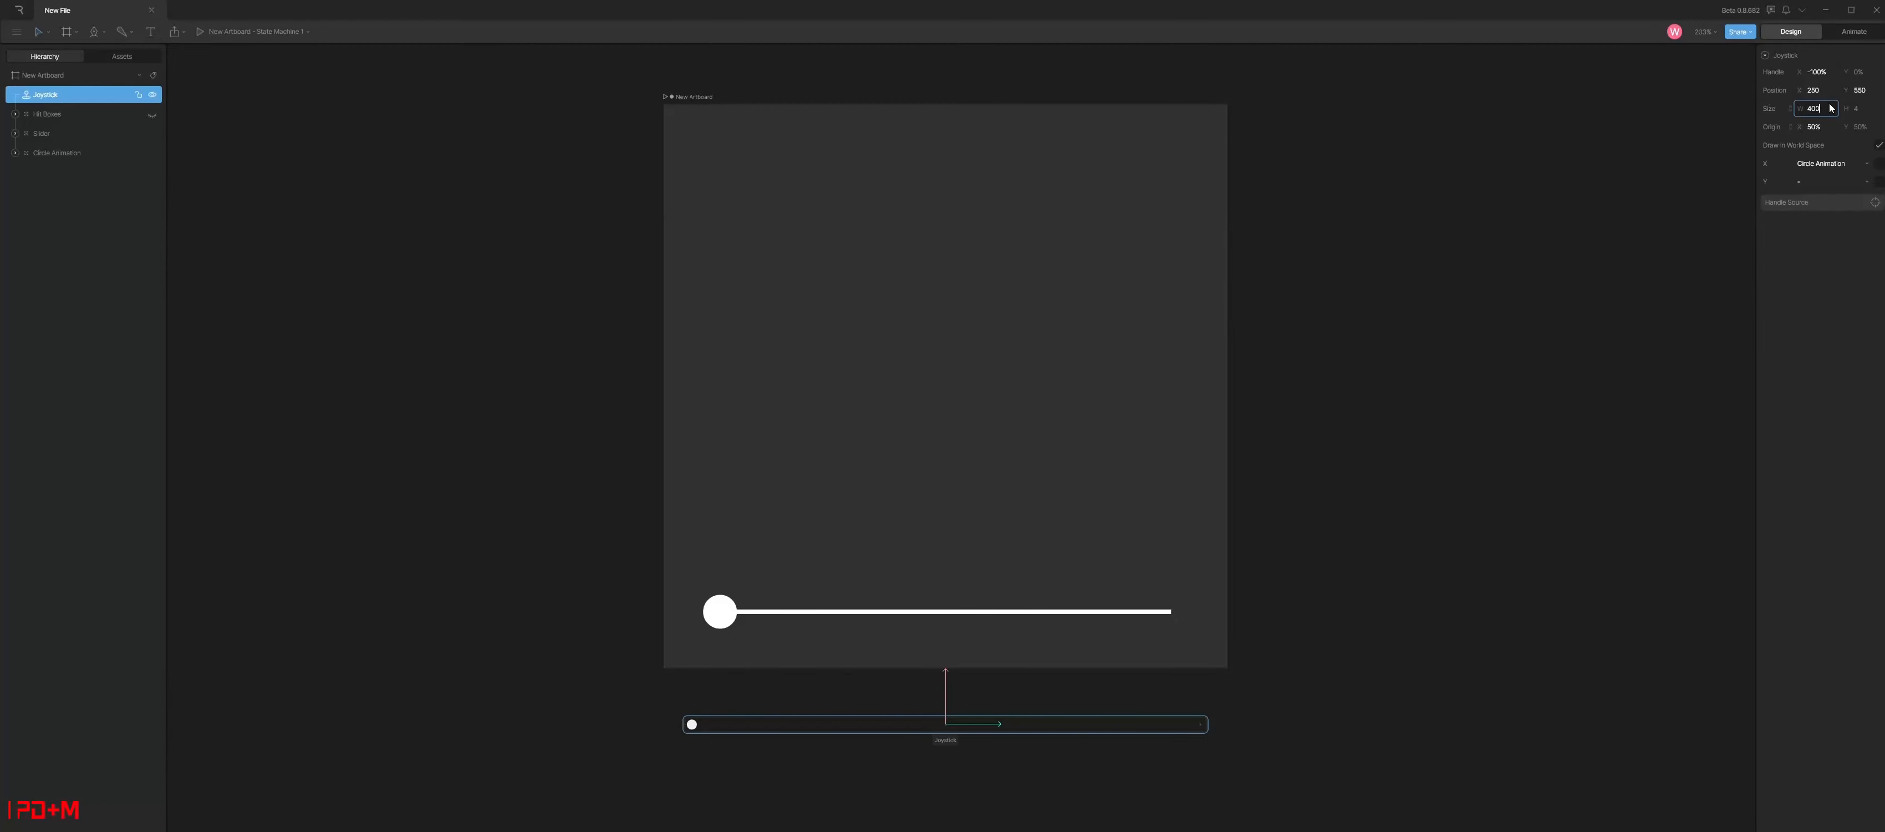
key(Return)
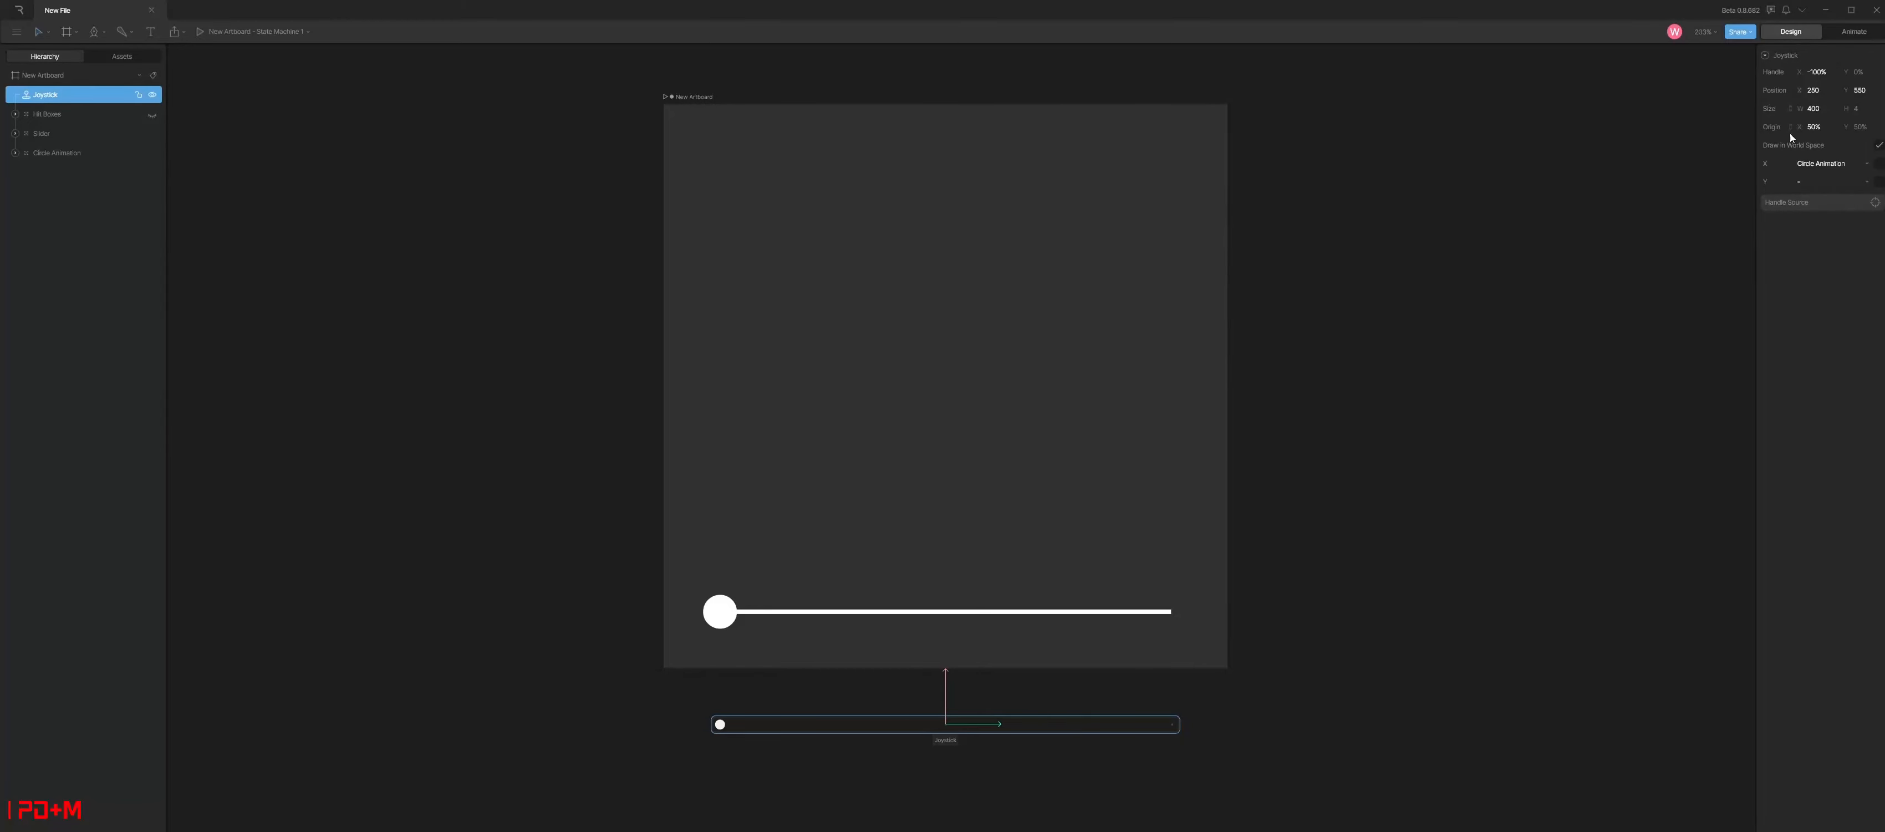
Create a temporary timeline in Animate mode and move the joystick handle along its track to test the circle's stroke animation.
click(1854, 31)
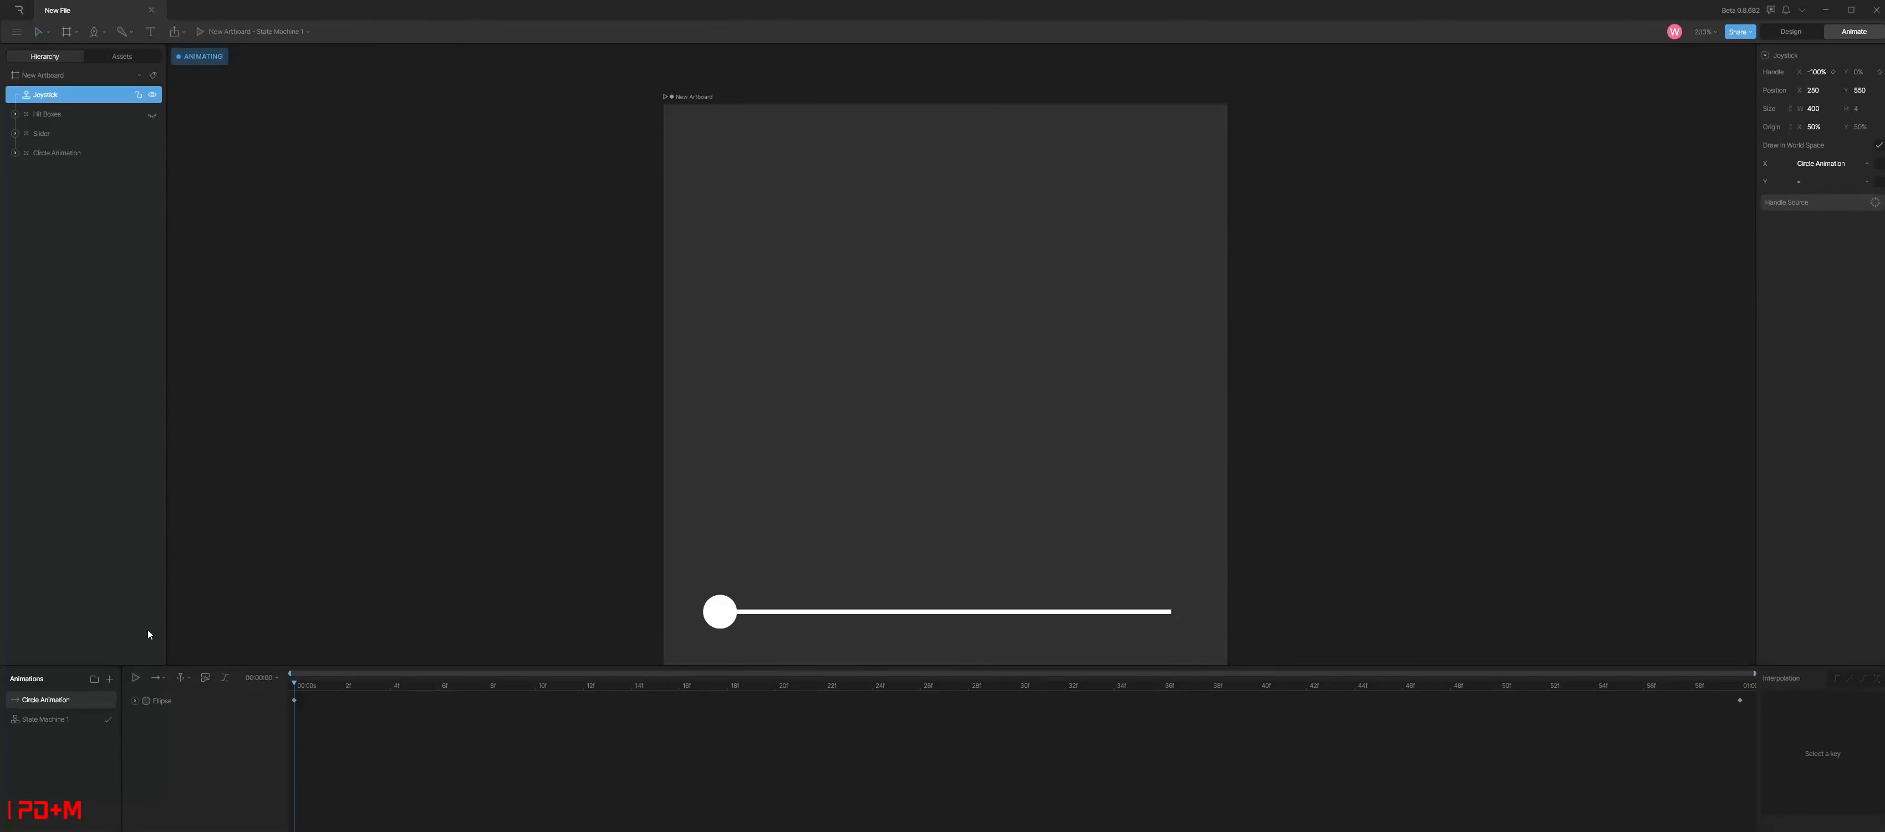
click(108, 680)
click(129, 715)
drag(929, 577, 909, 408)
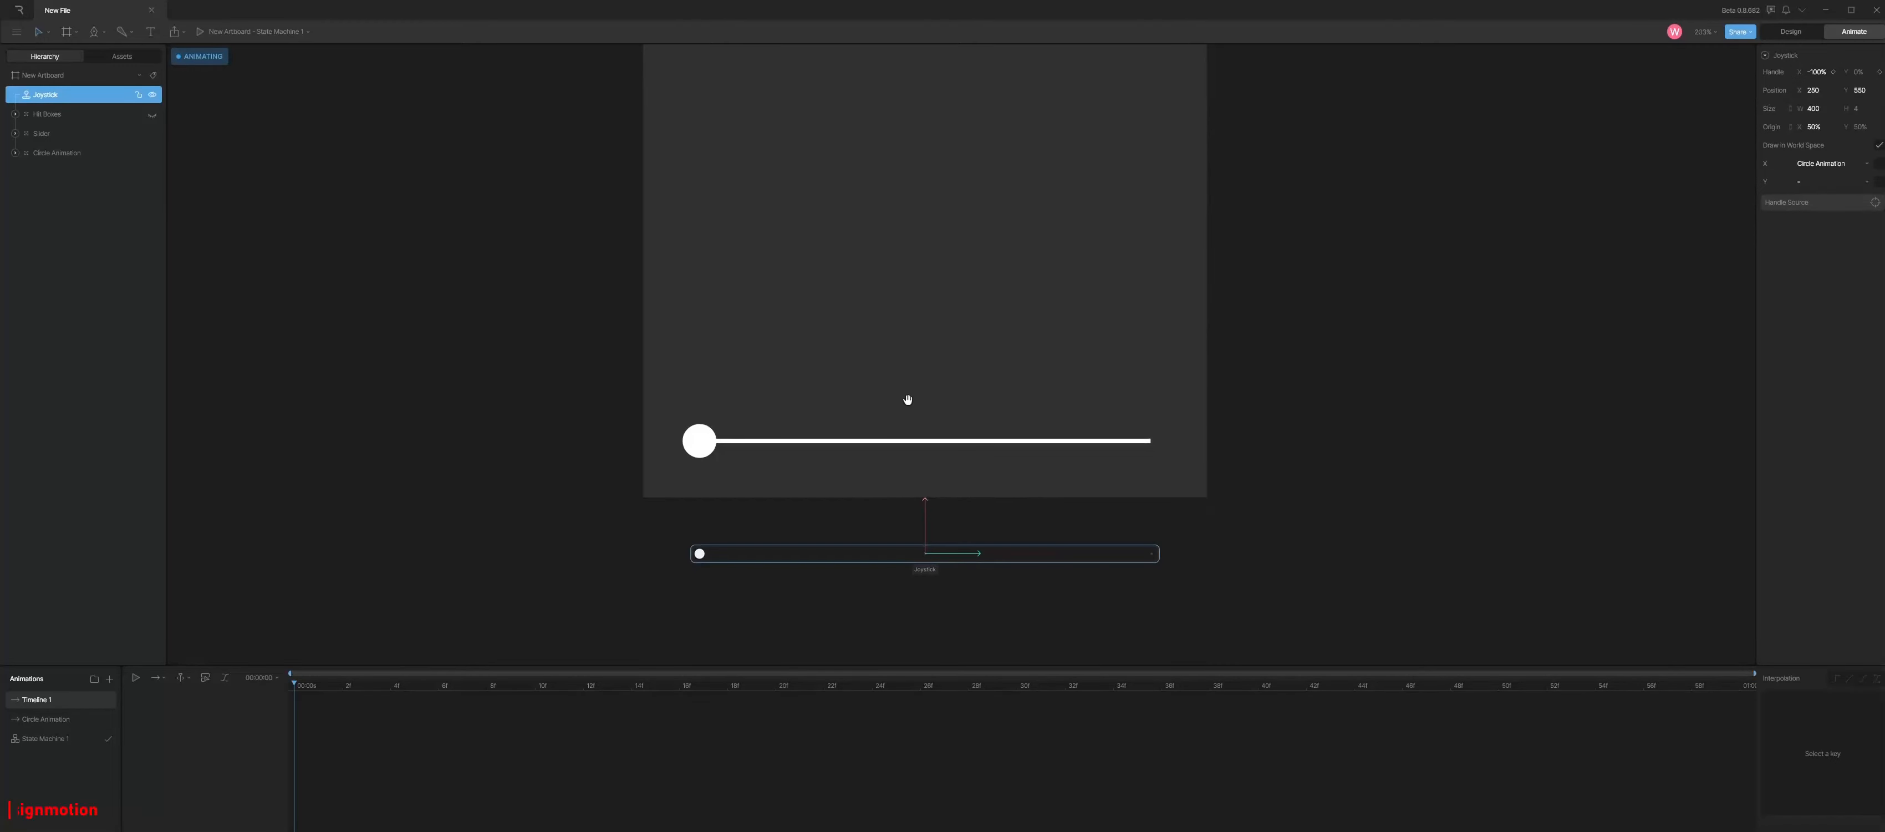
drag(700, 557, 1023, 557)
drag(766, 553, 888, 549)
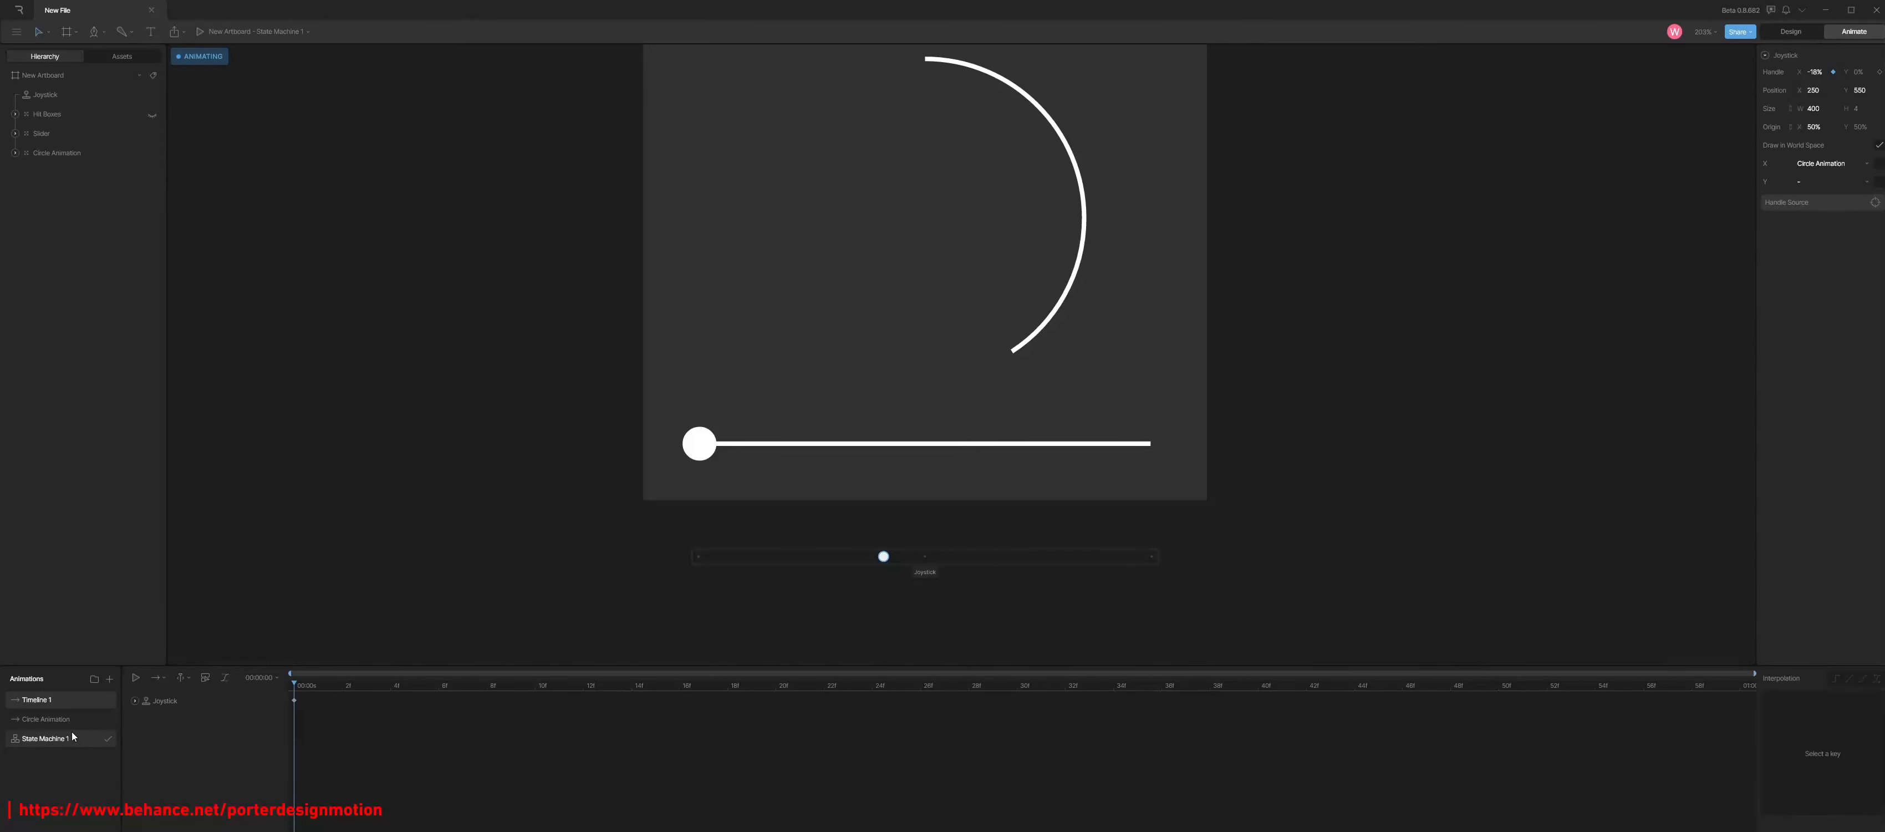
Delete the temporary Timeline 1 and return to Design mode.
key(Delete)
key(ctrl+z)
right_click(65, 704)
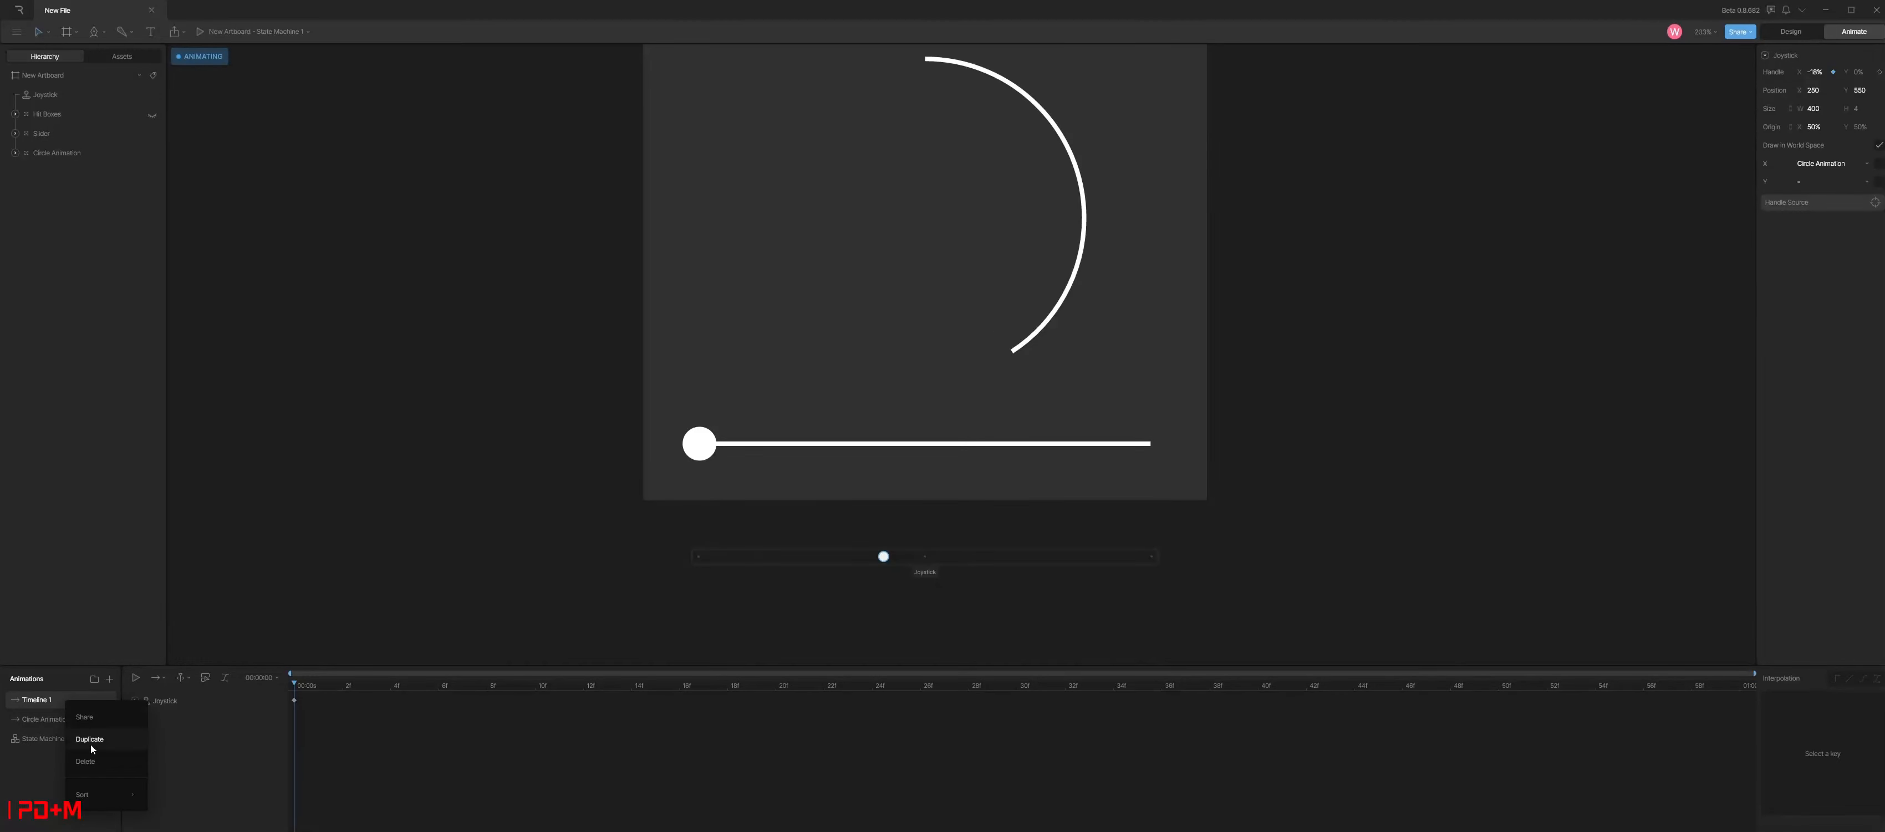
click(90, 744)
drag(416, 423, 419, 507)
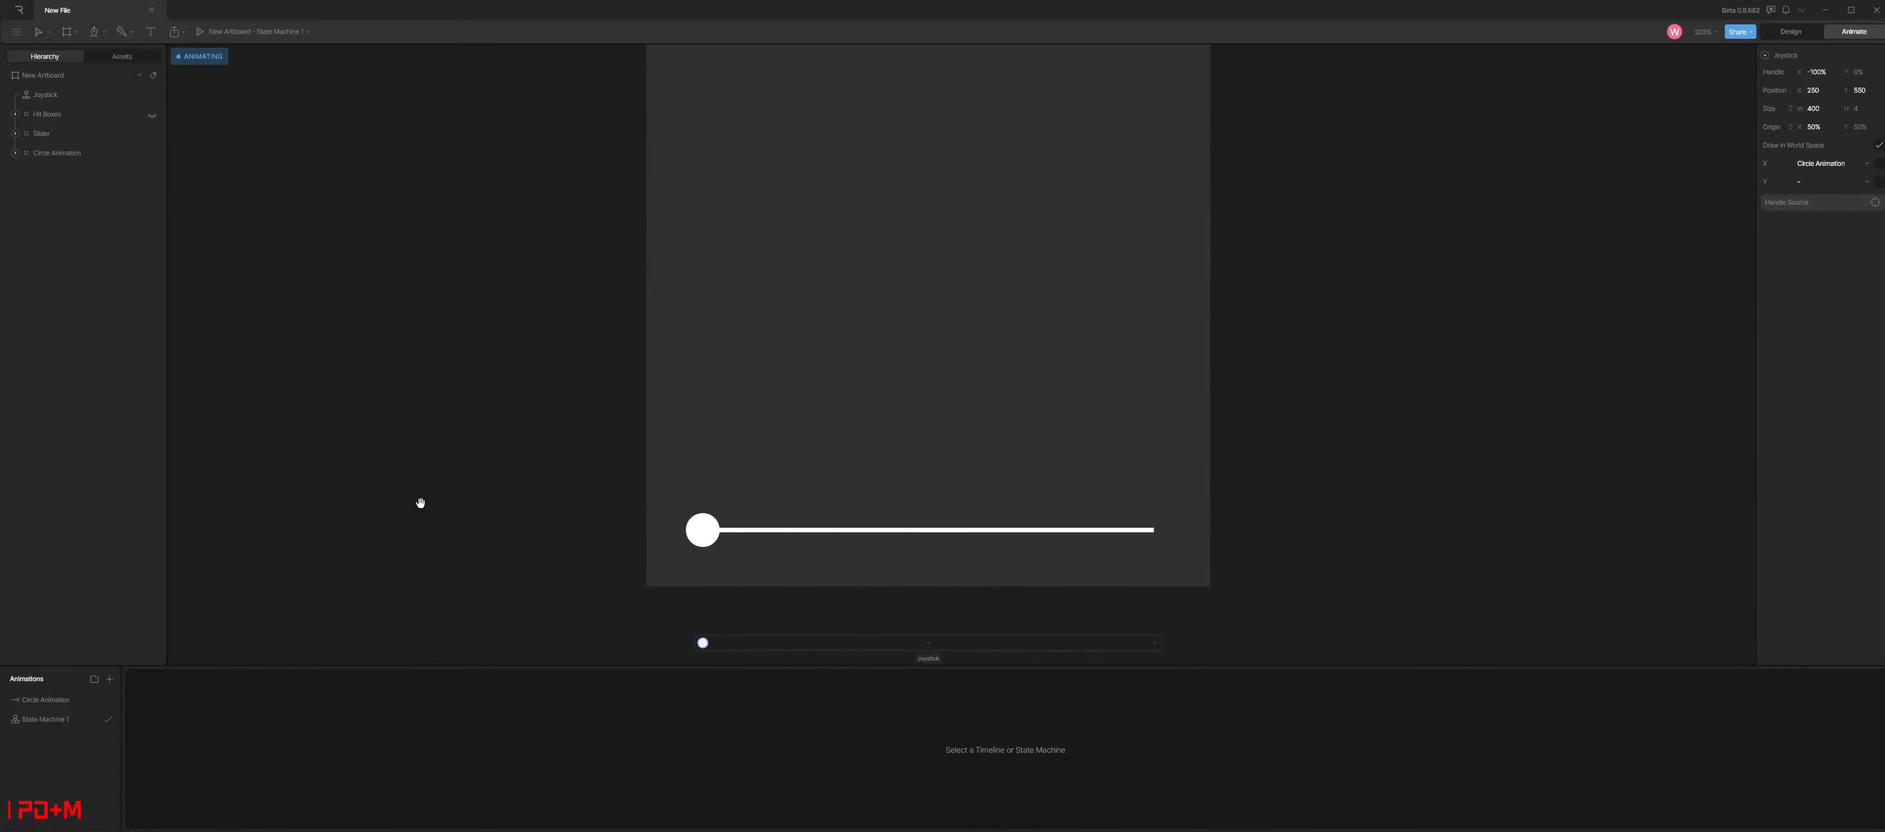
click(1810, 34)
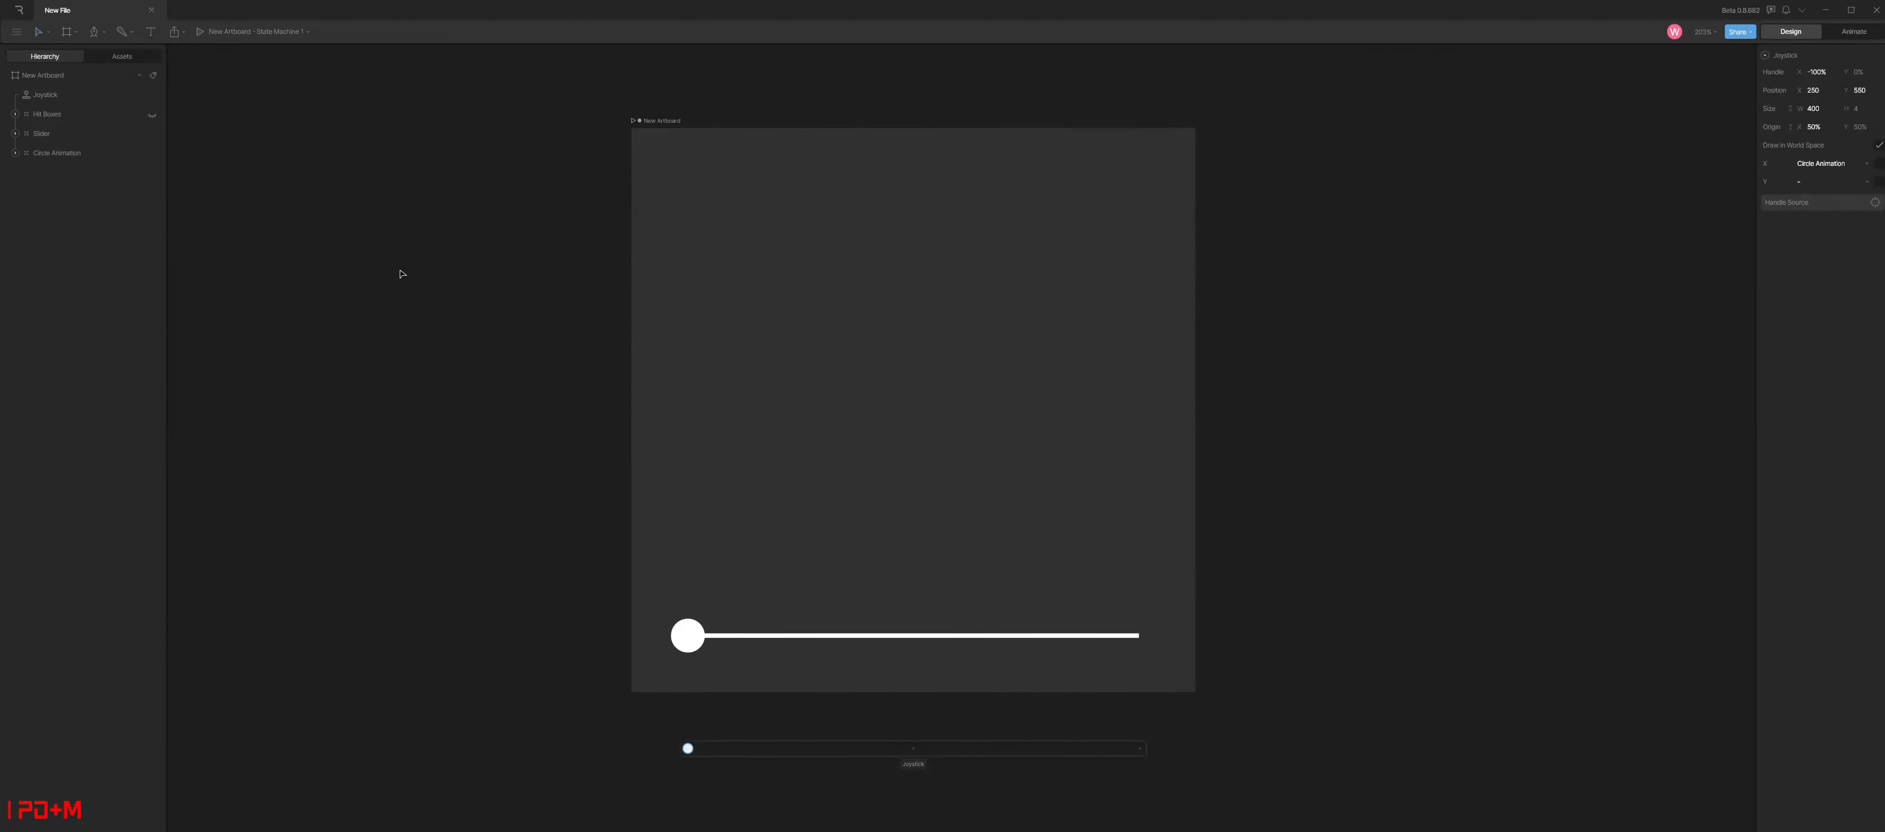
Open State Machine 1 in Animate mode and remove the Circle Animation state from Layer 1.
click(1854, 31)
click(45, 719)
click(916, 763)
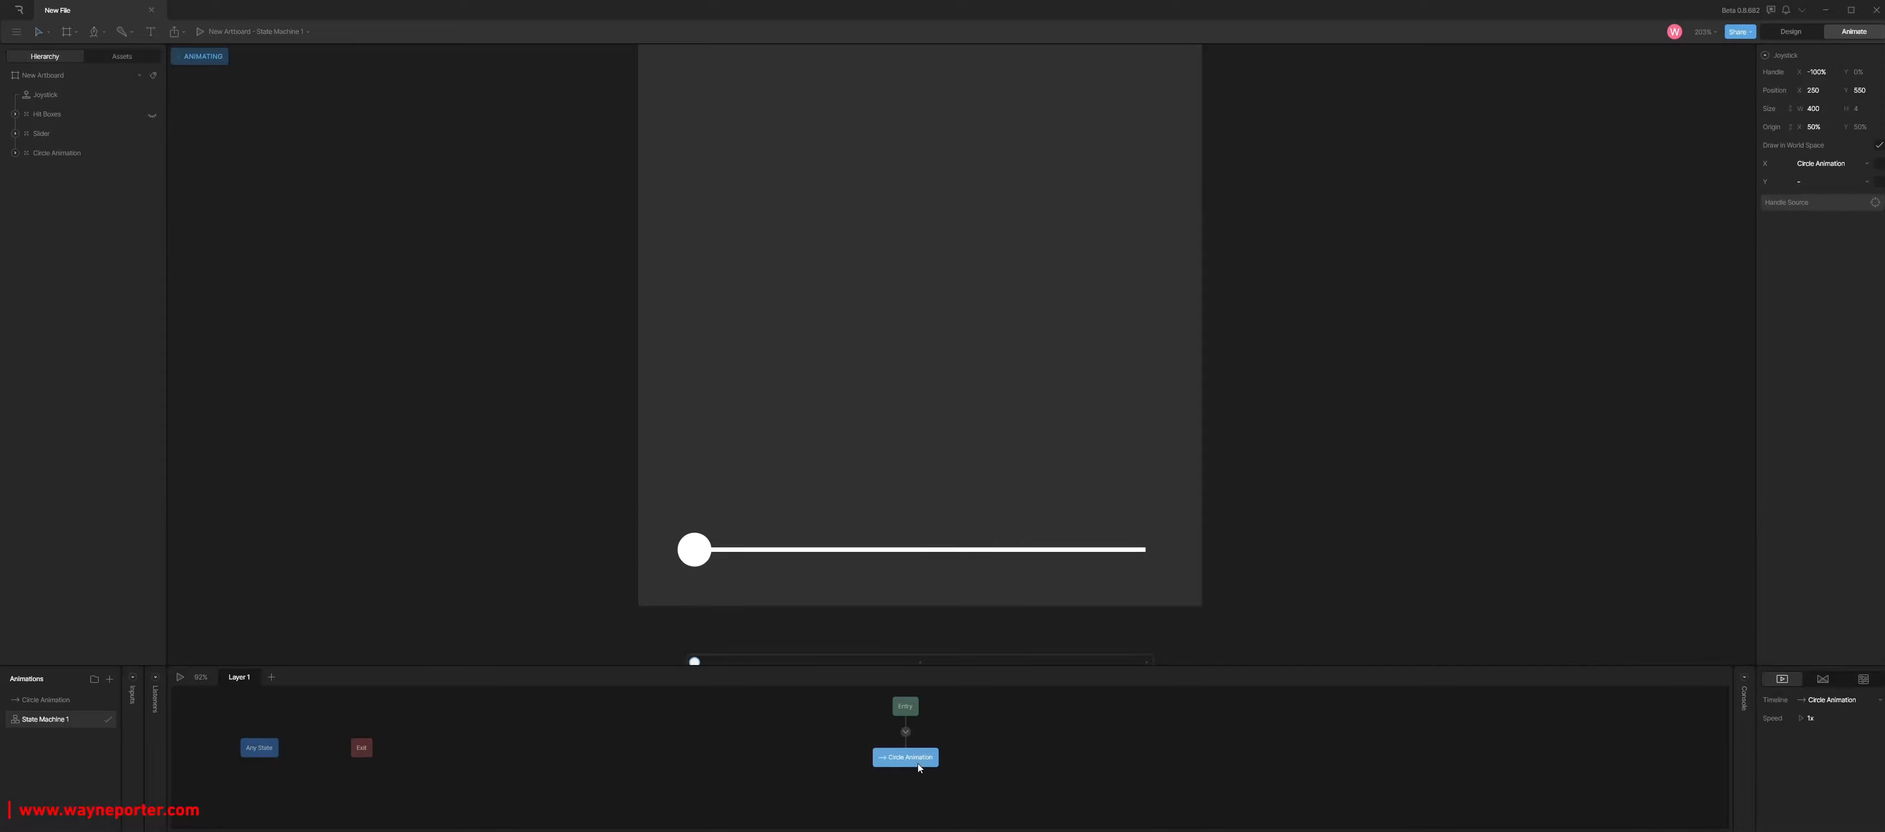
key(Delete)
scroll(949, 634, down, 2)
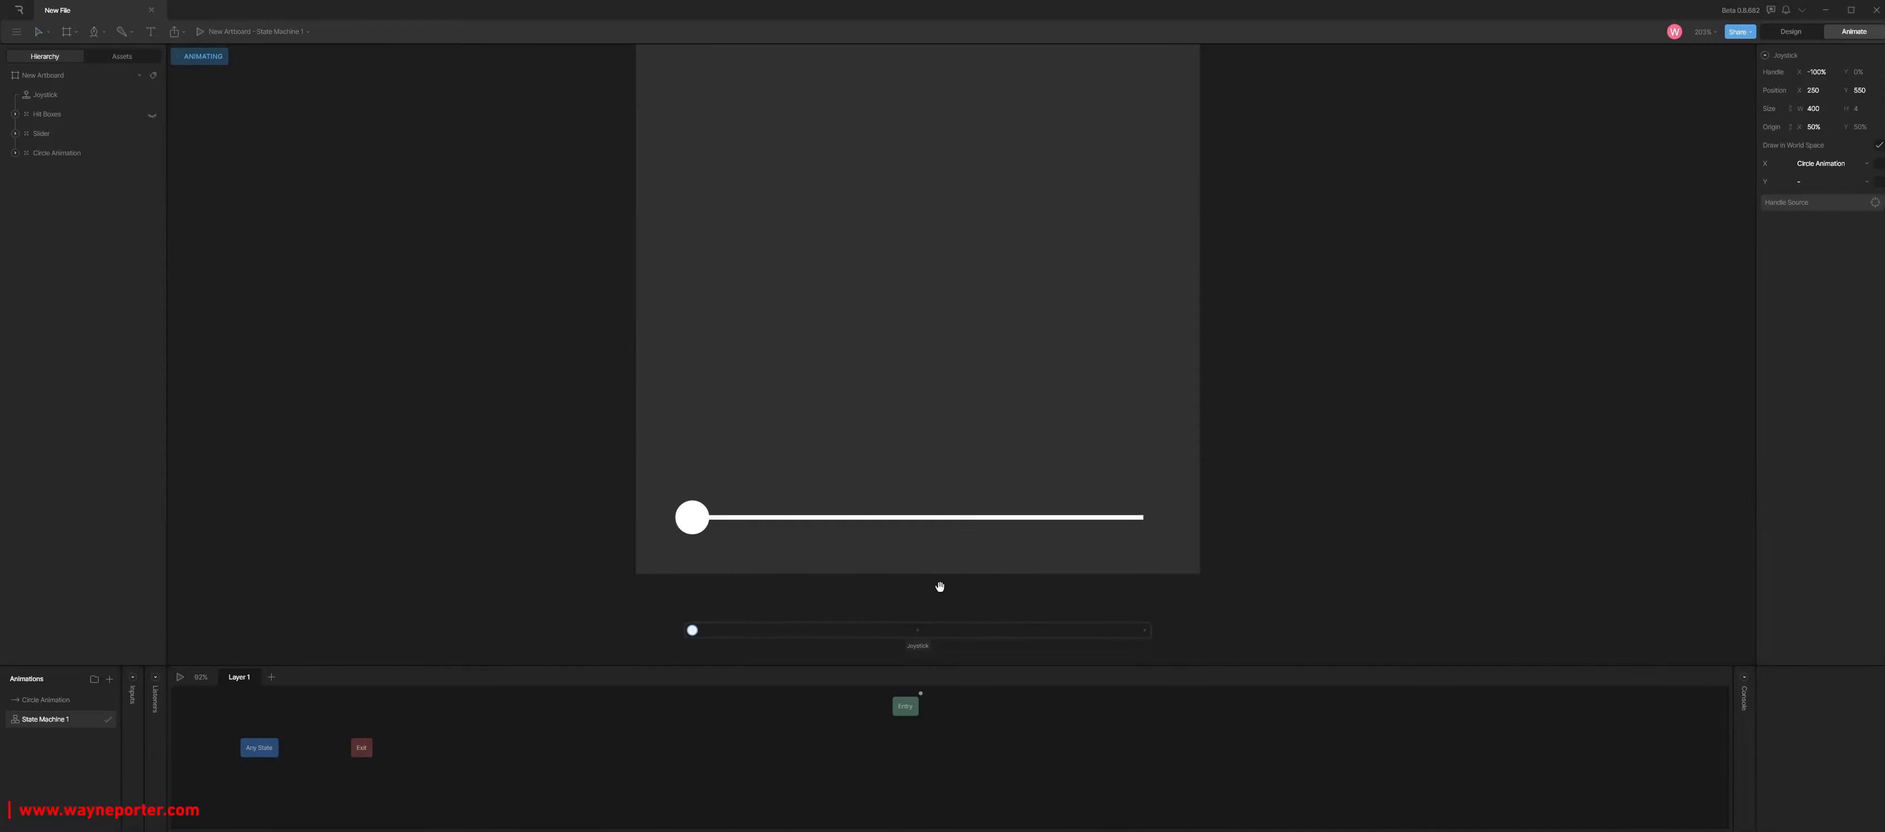
Show the state machine's inputs and listeners, and add a Boolean input named IsDragging.
click(156, 679)
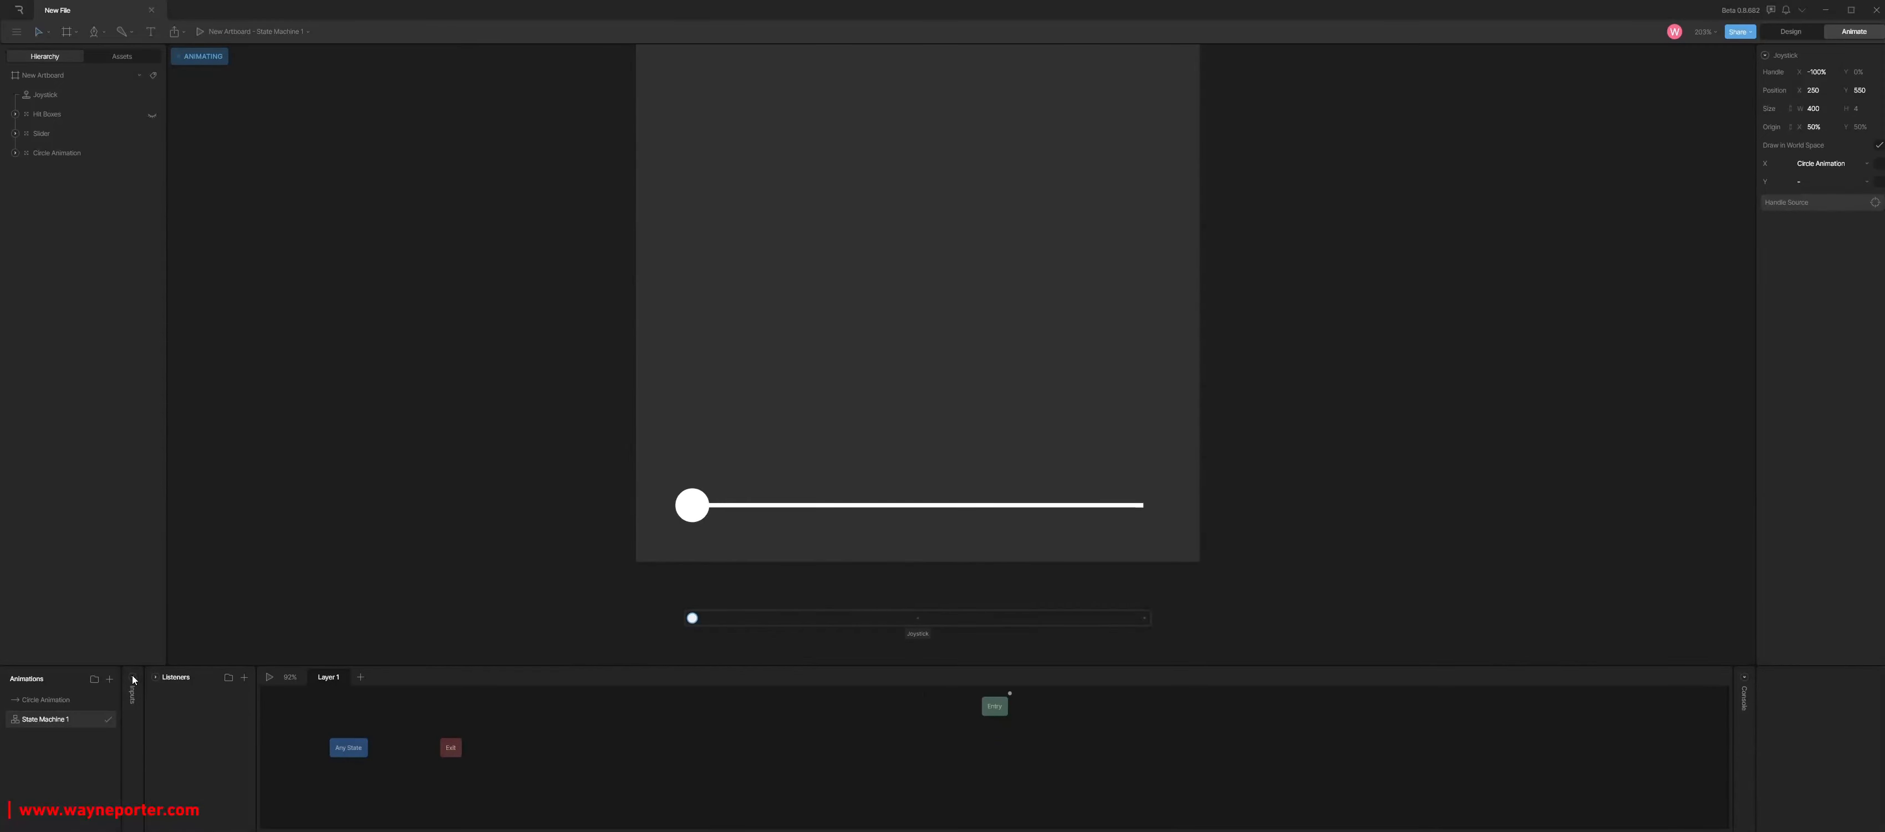
click(133, 678)
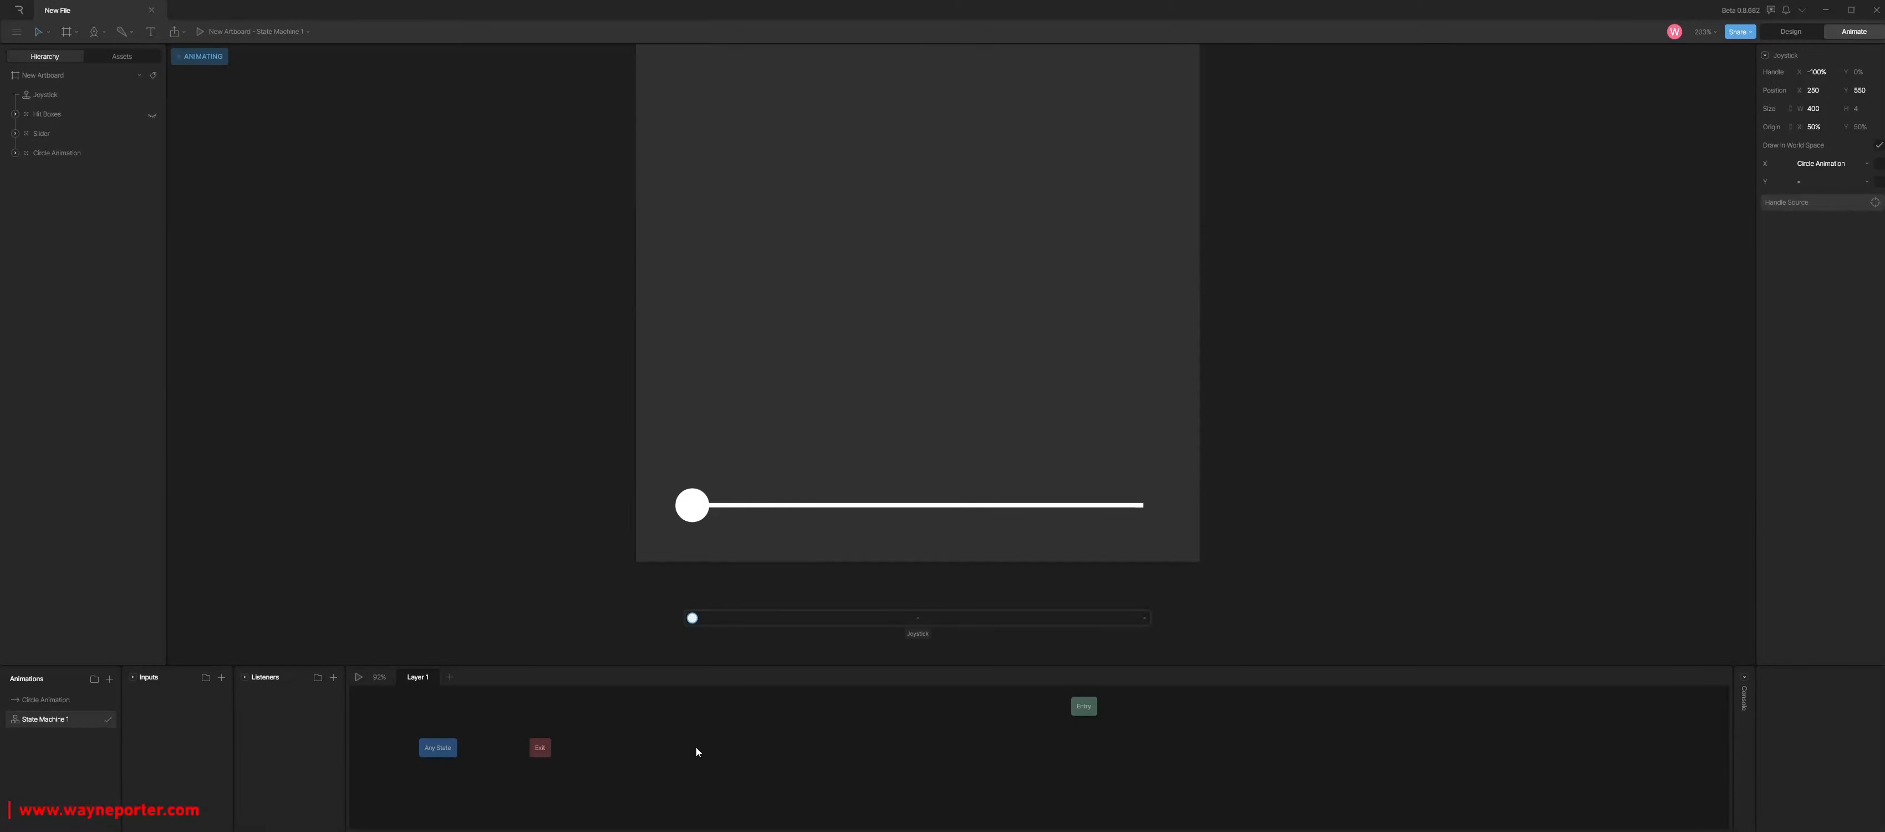
click(221, 677)
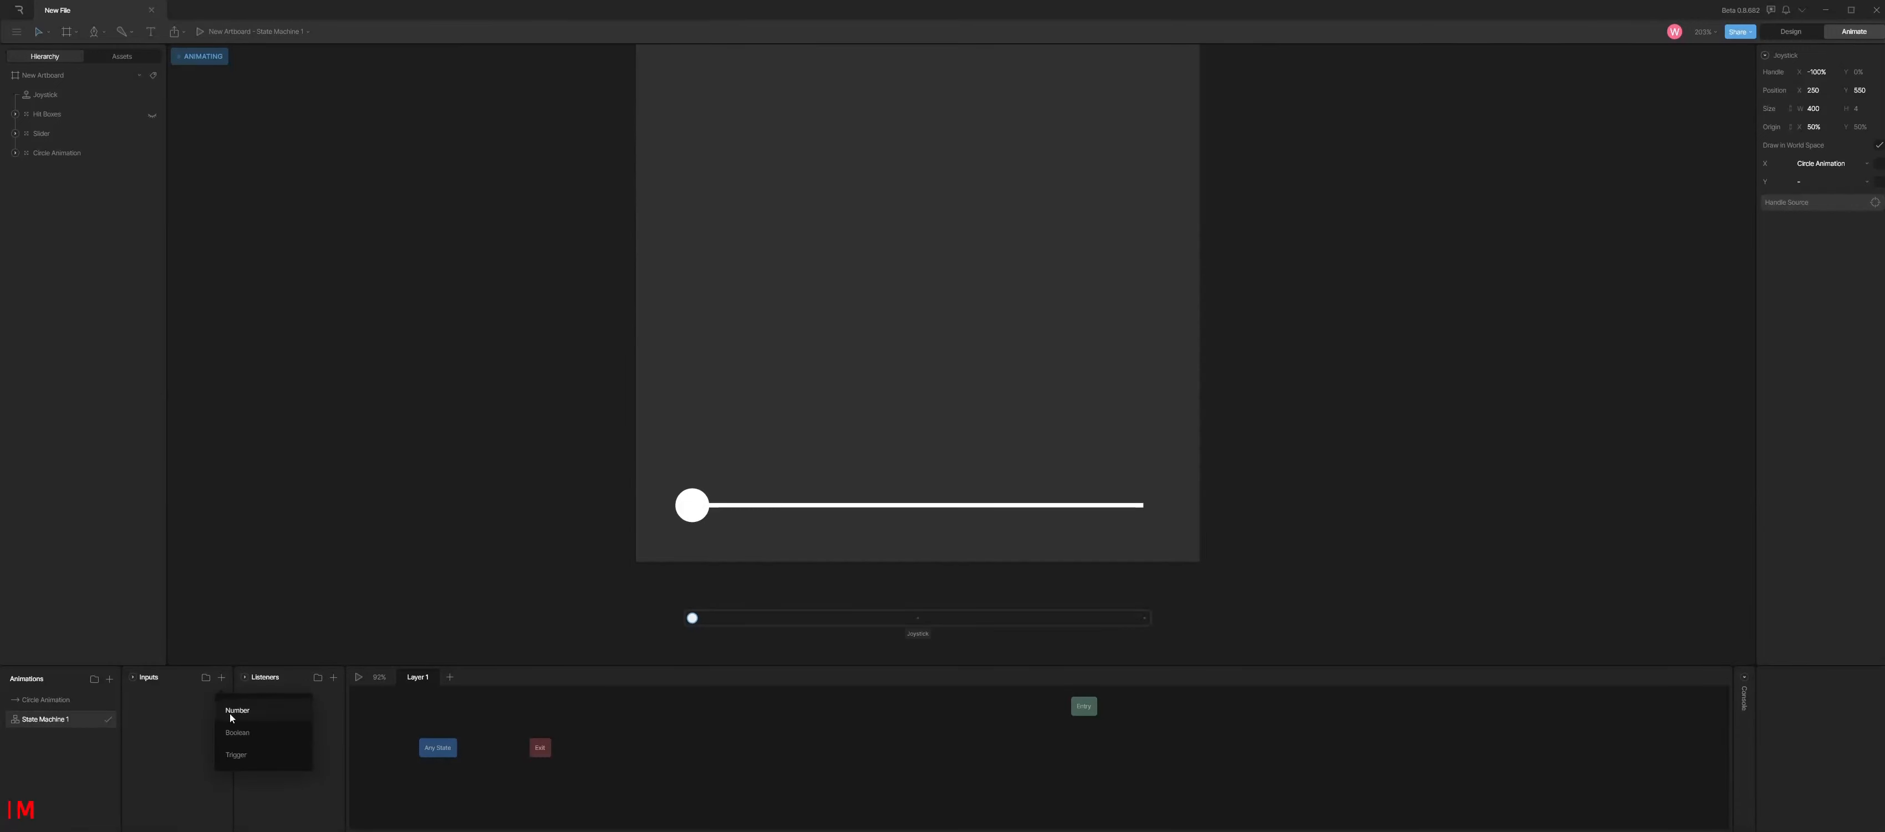
click(249, 733)
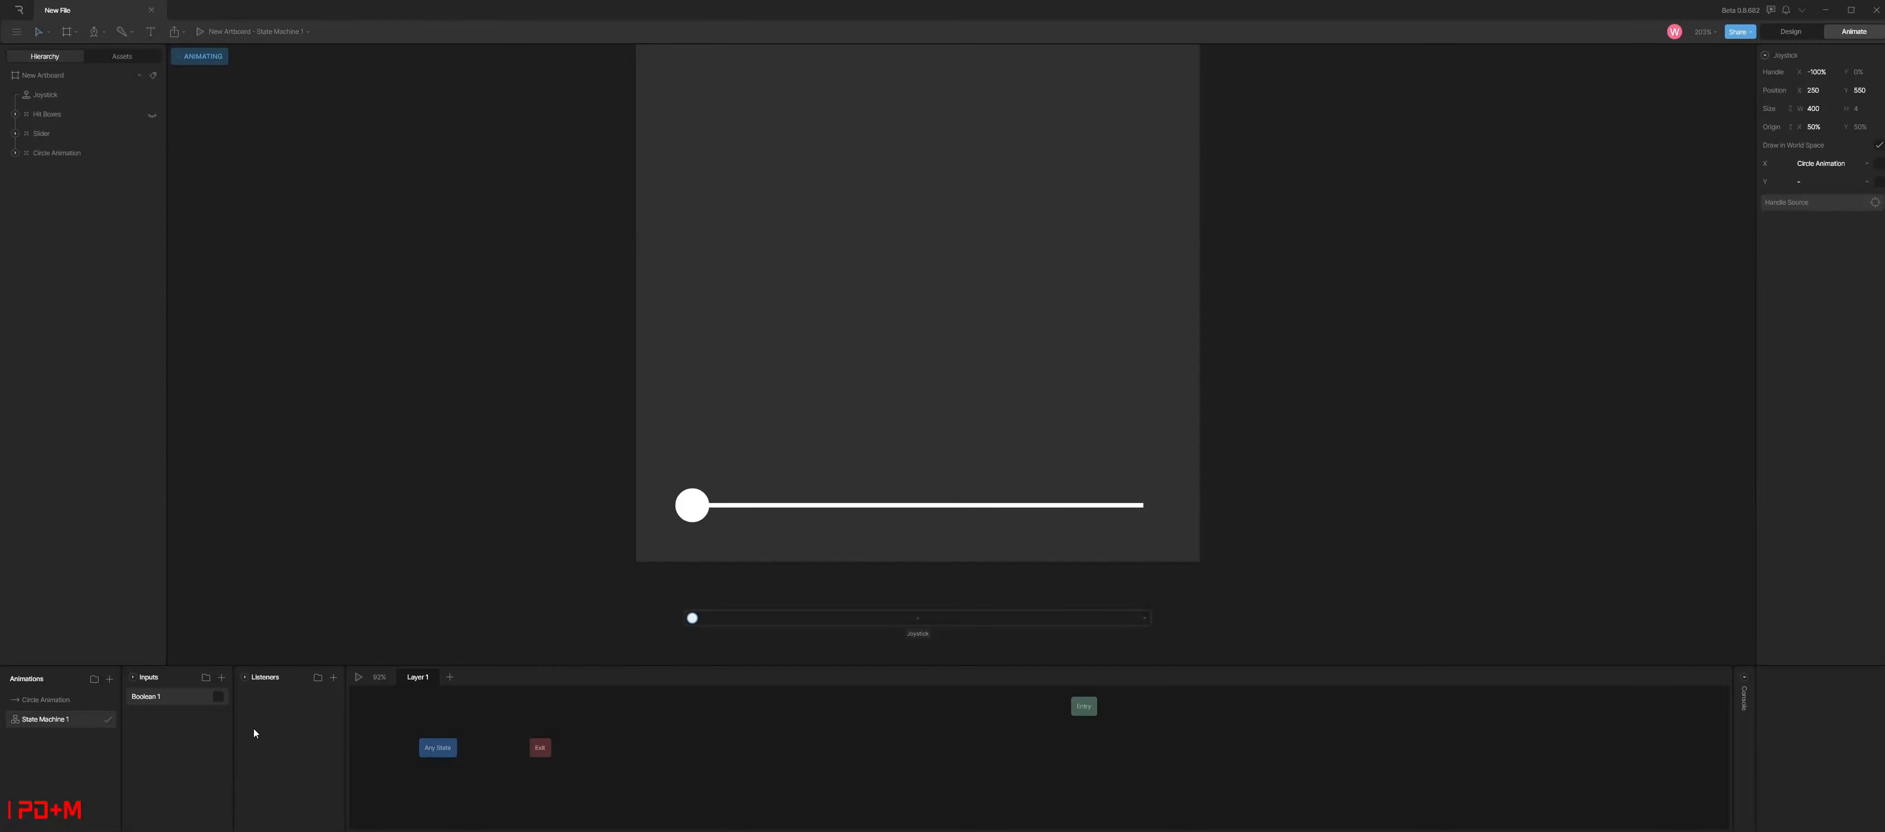
double_click(158, 697)
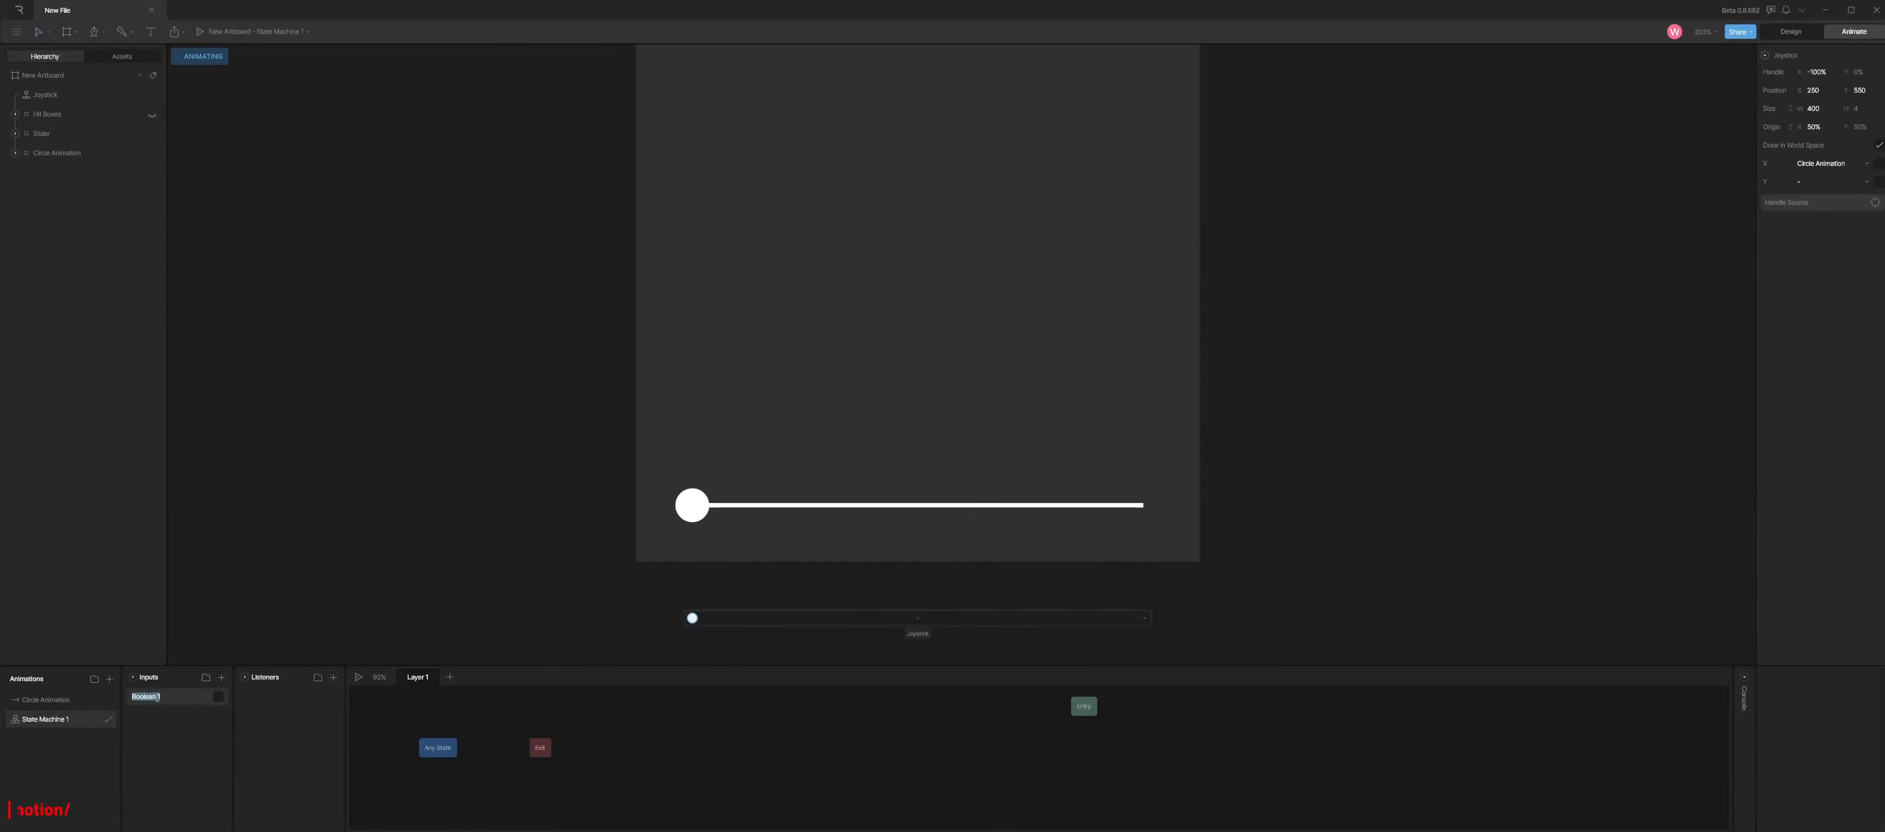
key(BackSpace)
text(IsDragging)
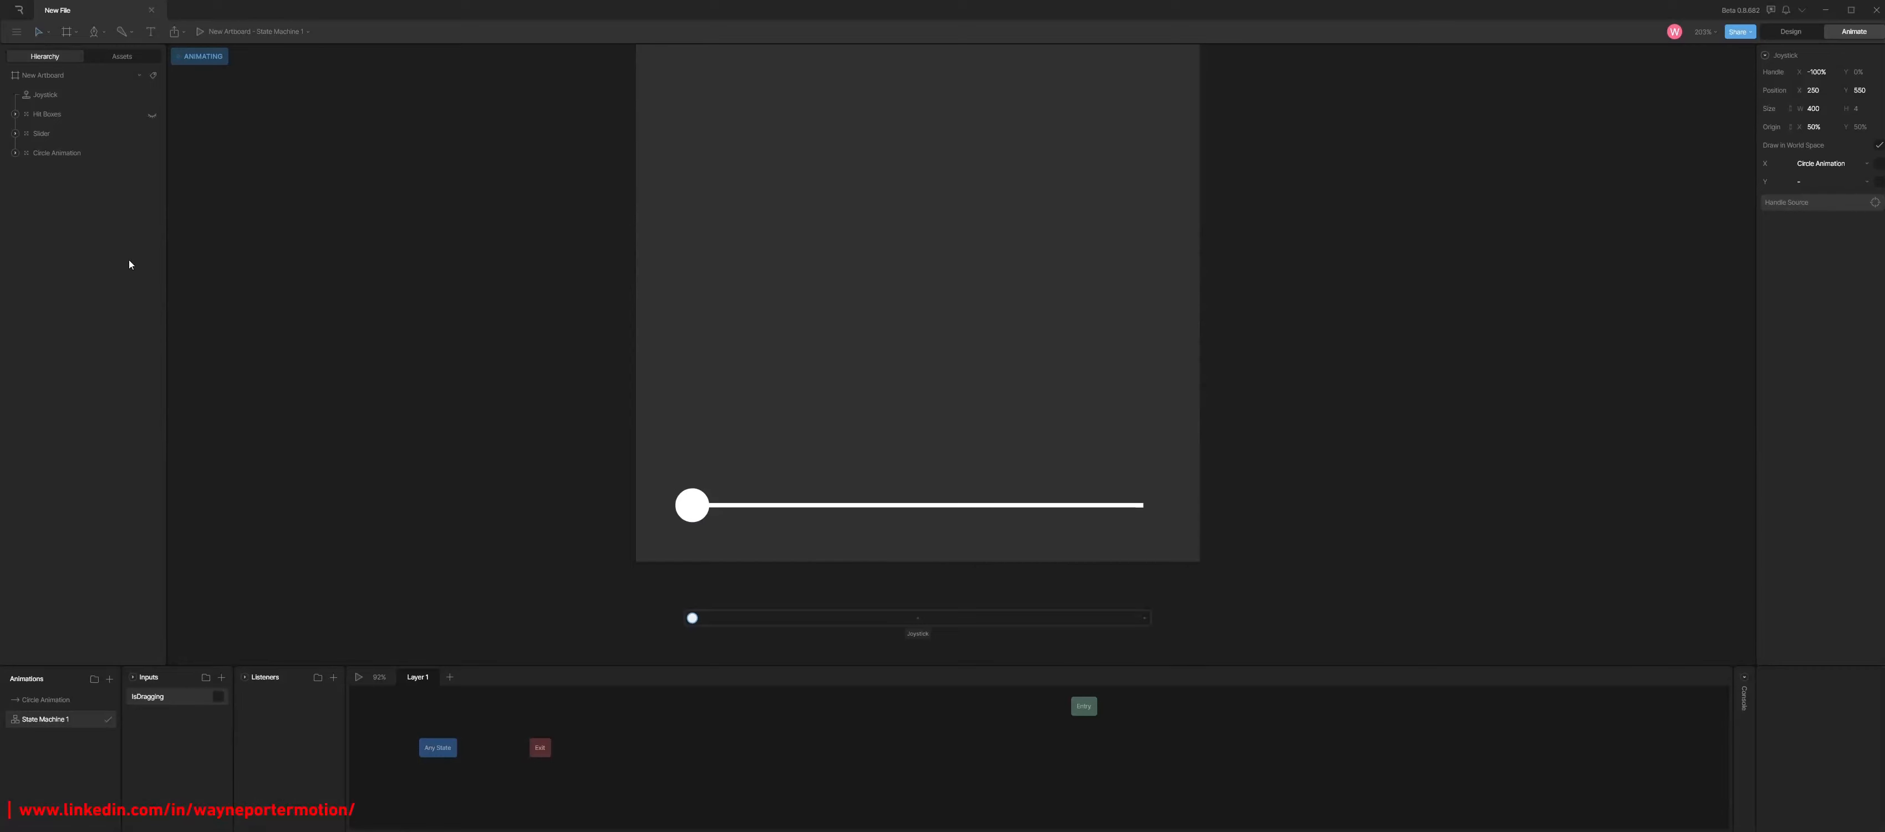
Unhide the Hit Boxes group and add a listener for its Tracking square.
click(153, 115)
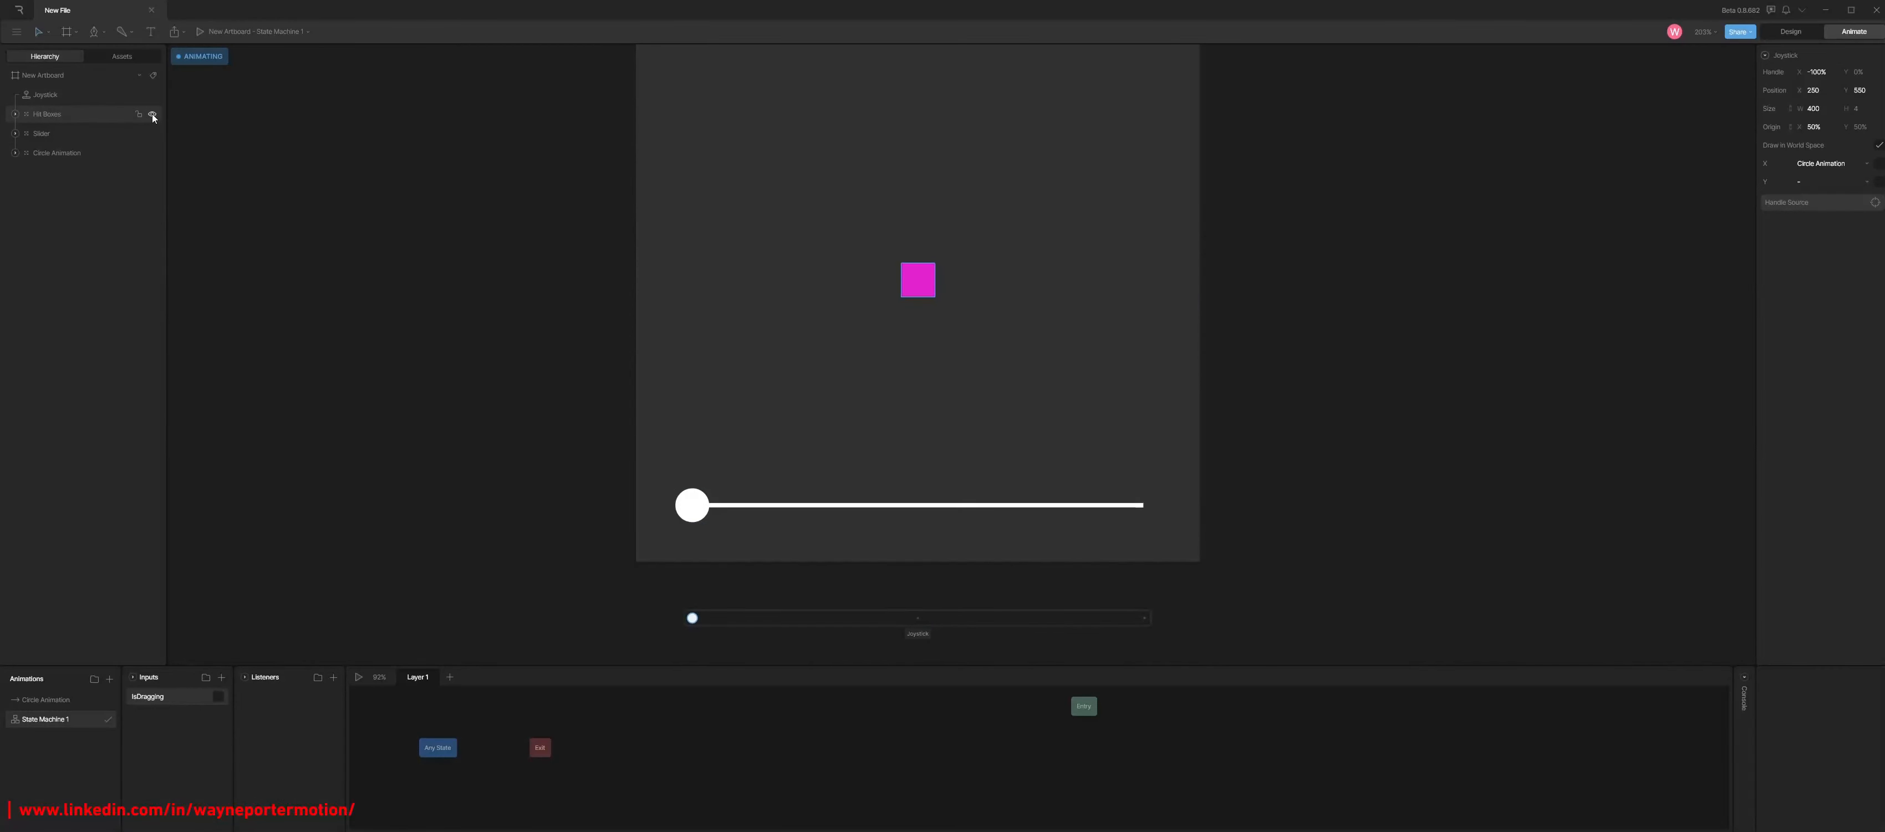
click(16, 115)
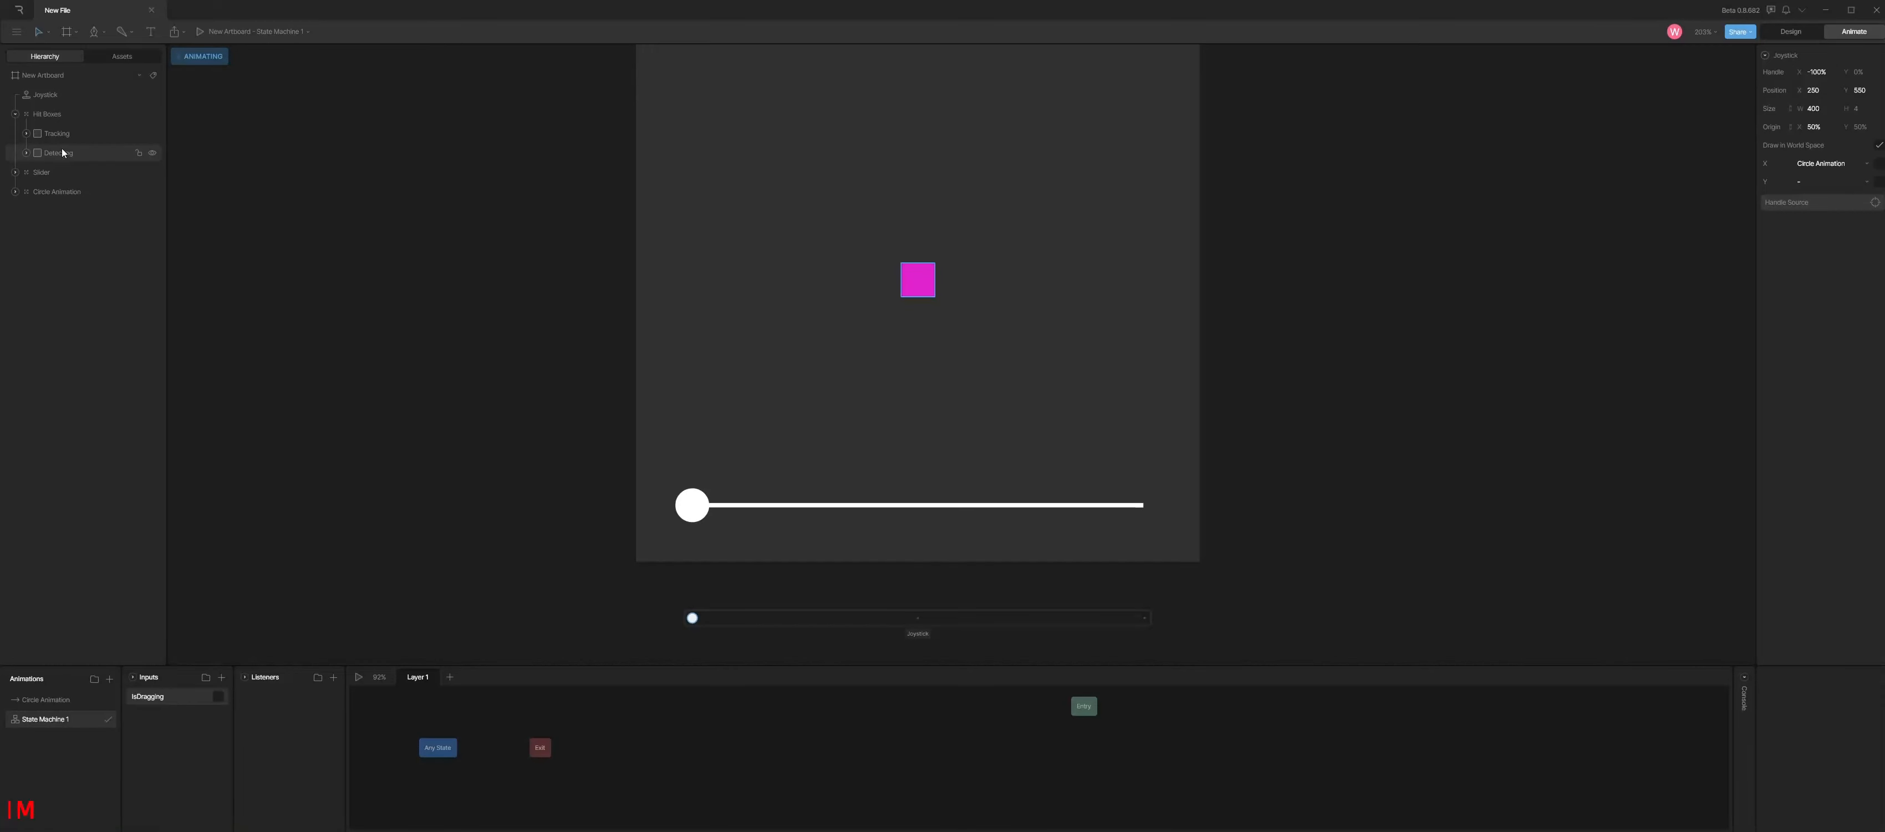
click(62, 133)
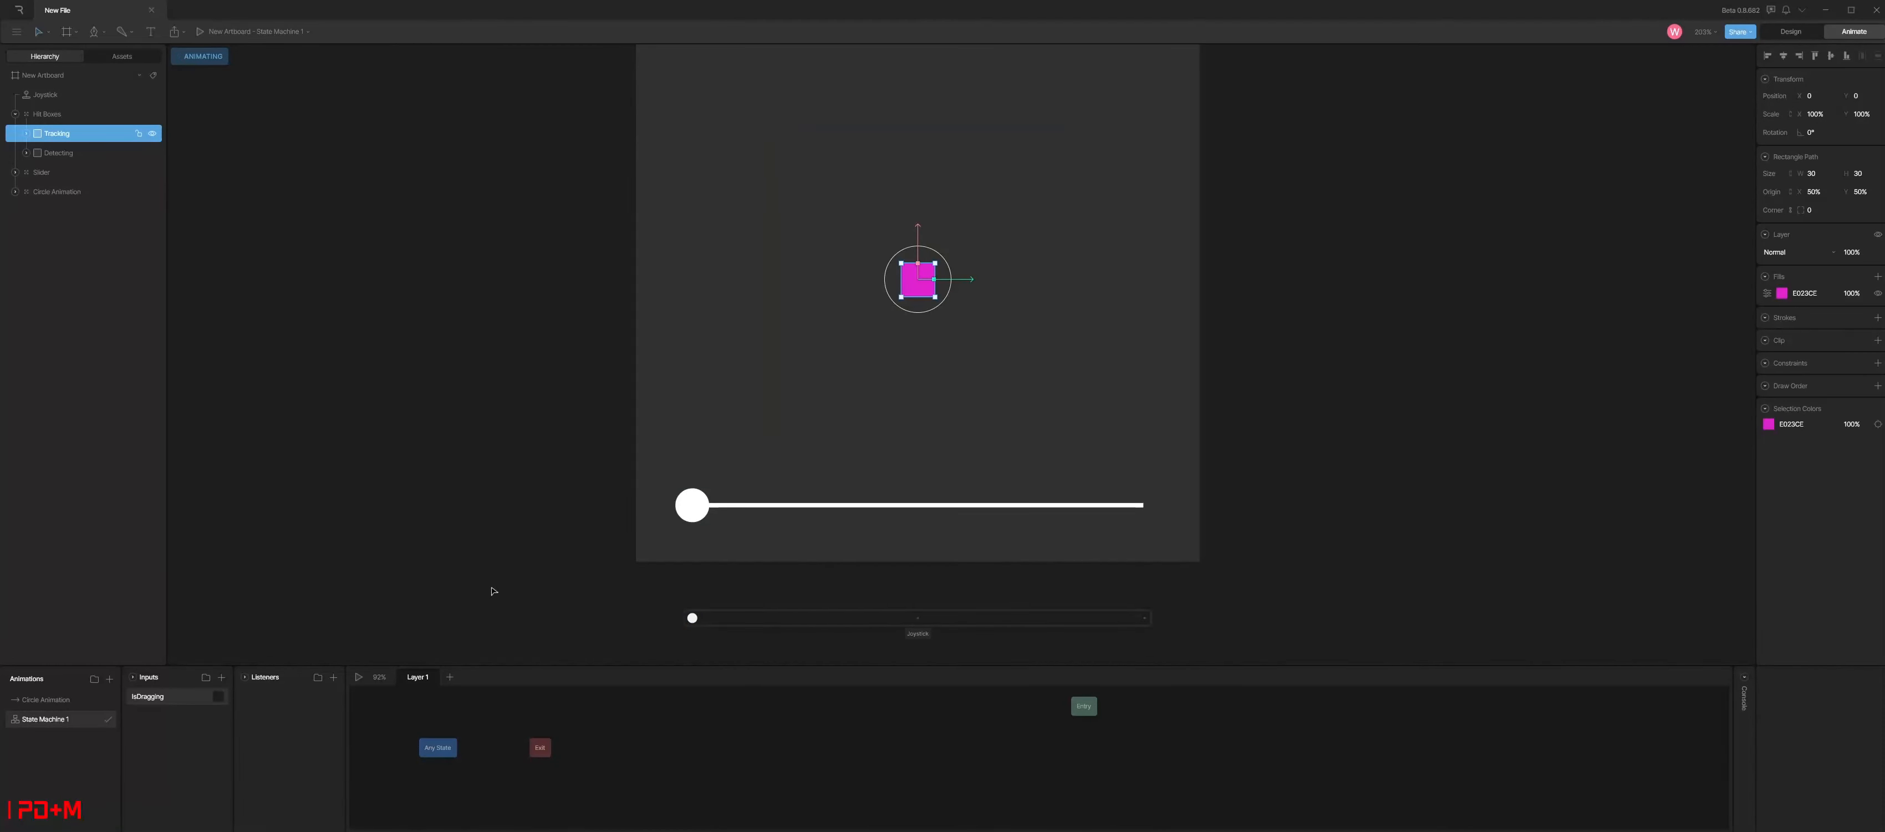
click(334, 677)
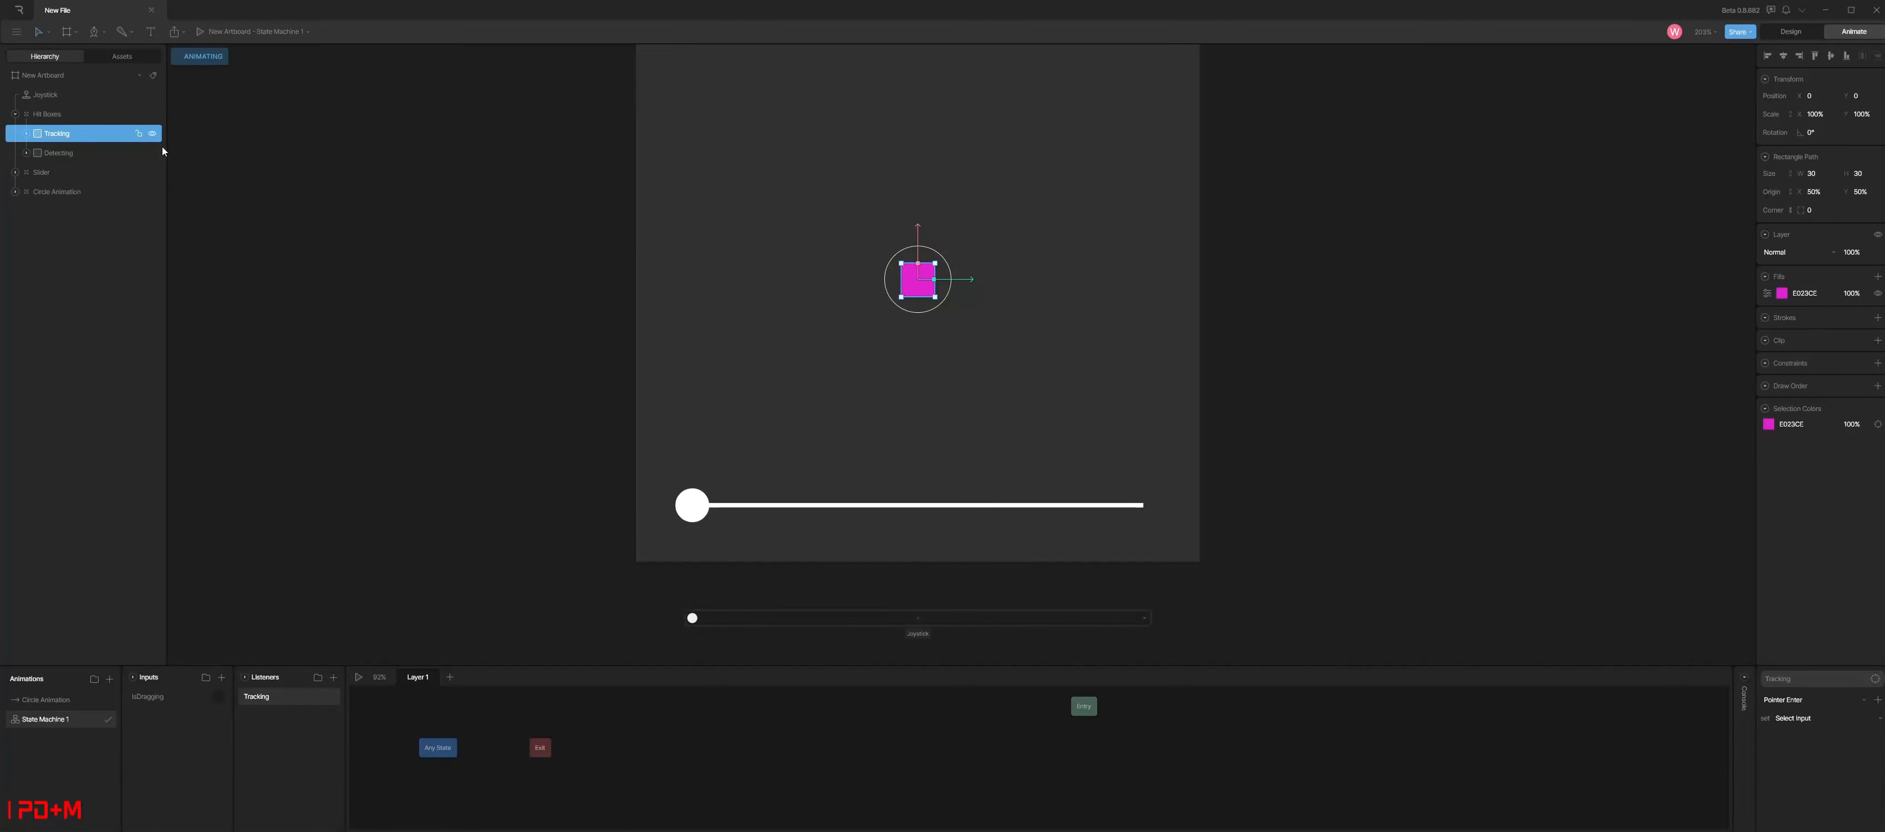
Hide the Tracking square and add two listeners for the Detecting square, named Detecting 1 and Detecting 2.
click(152, 135)
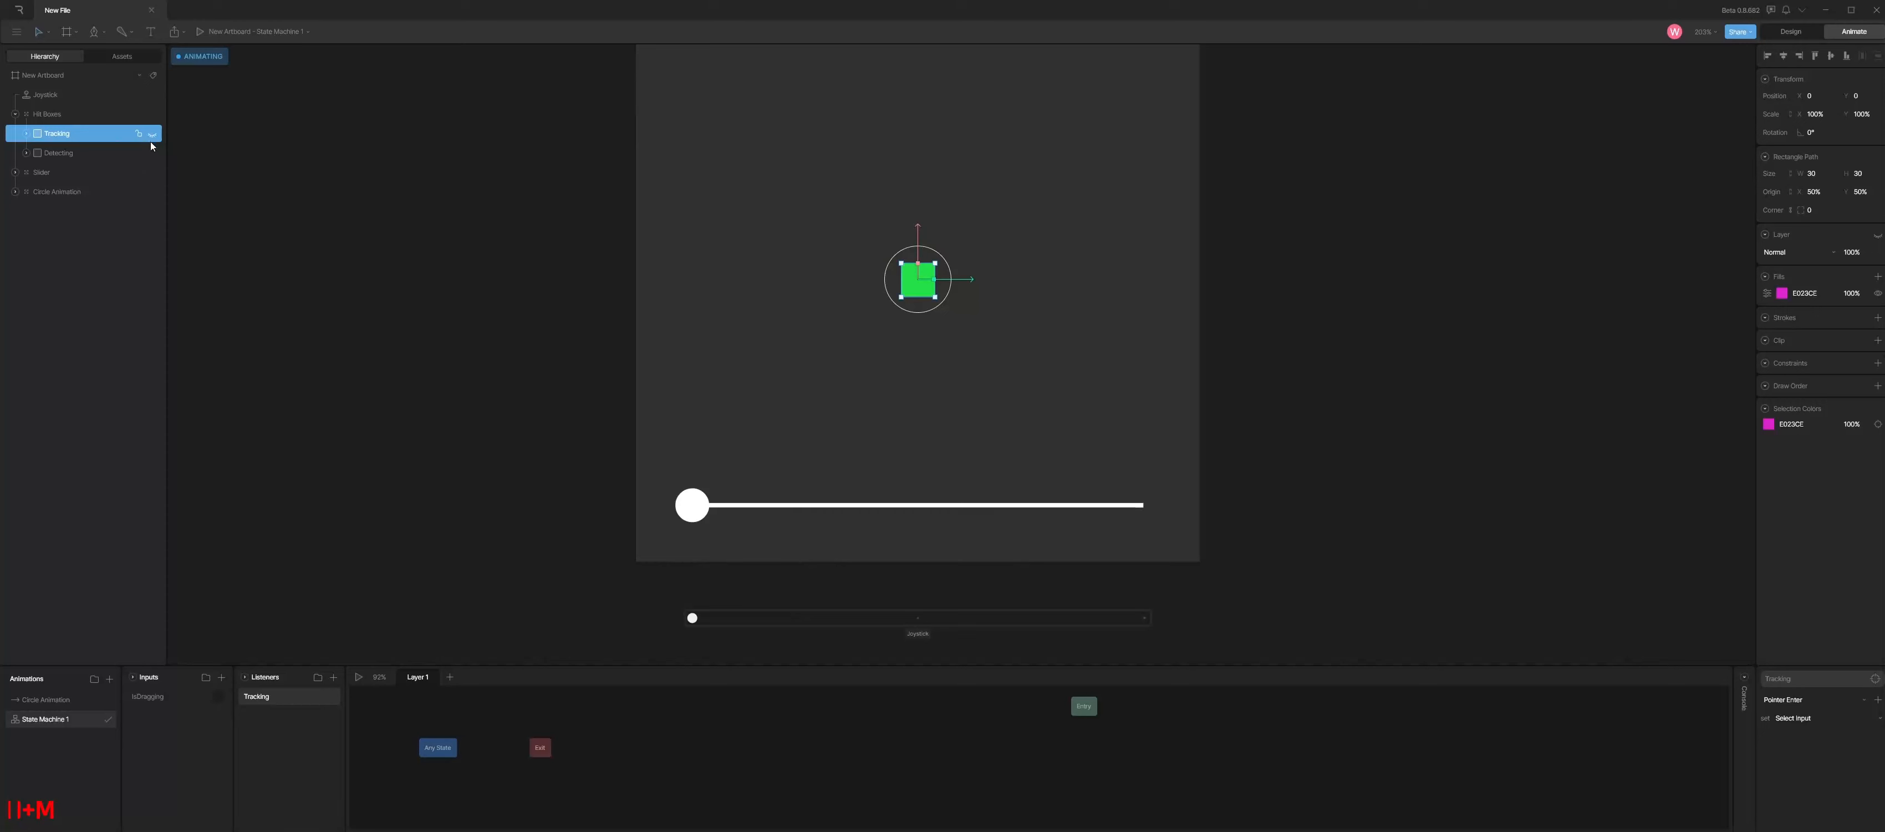
click(85, 153)
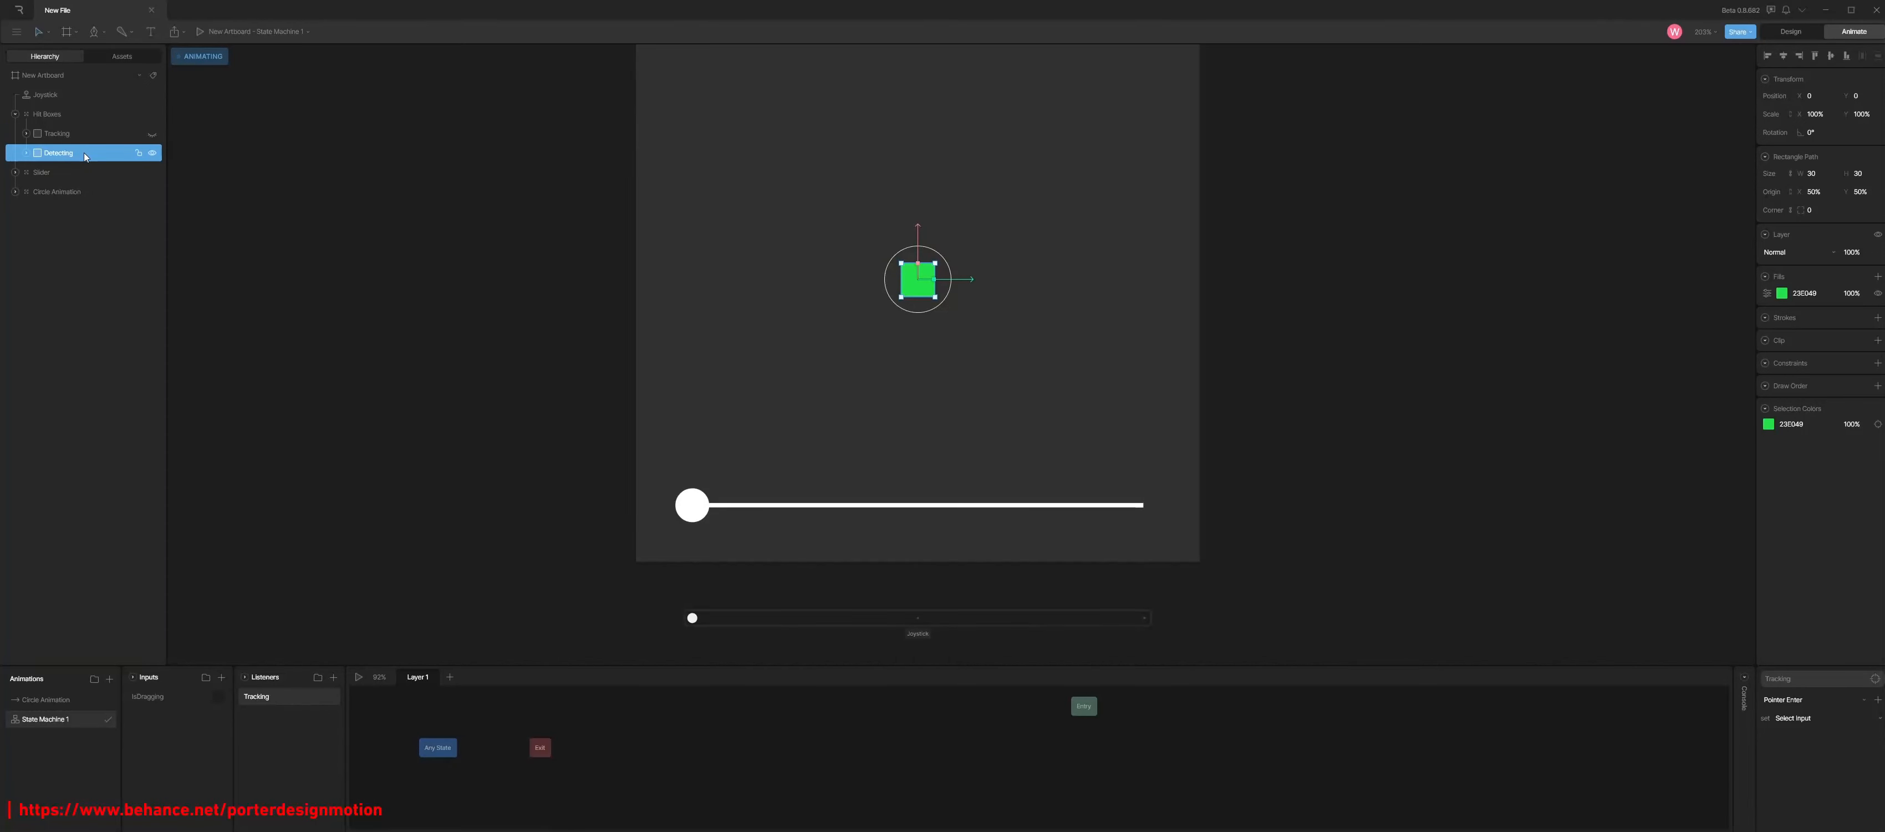
click(333, 677)
double_click(272, 697)
click(333, 677)
double_click(284, 697)
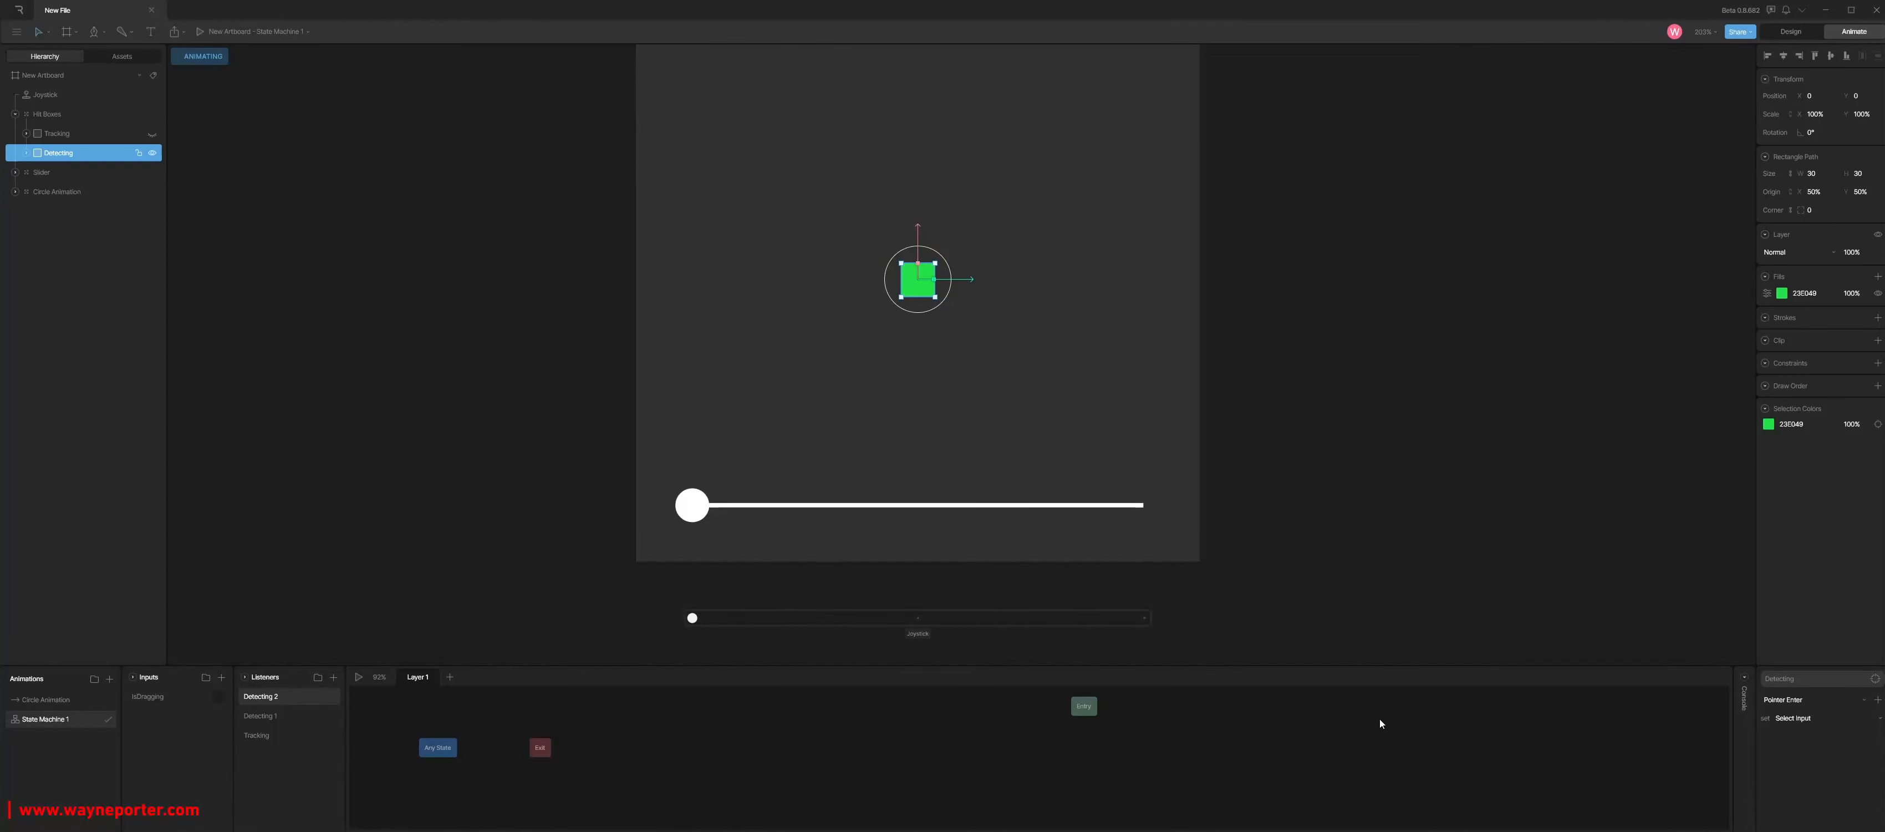
Configure the Tracking listener to set IsDragging to true on Pointer Move.
click(249, 741)
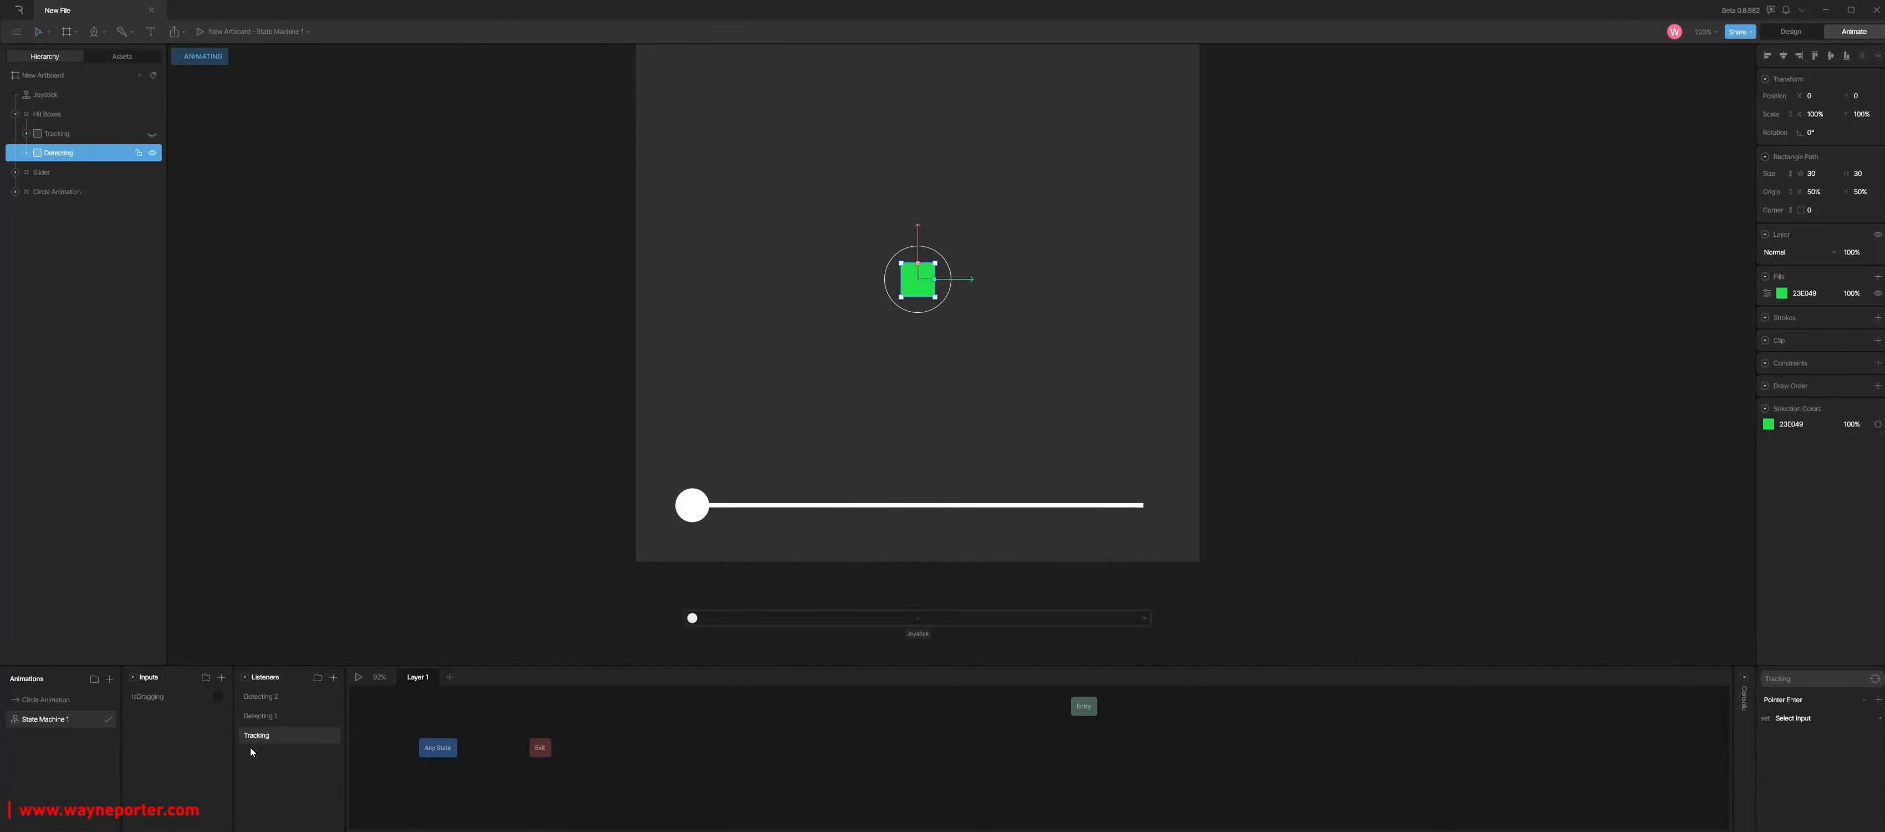
click(1800, 701)
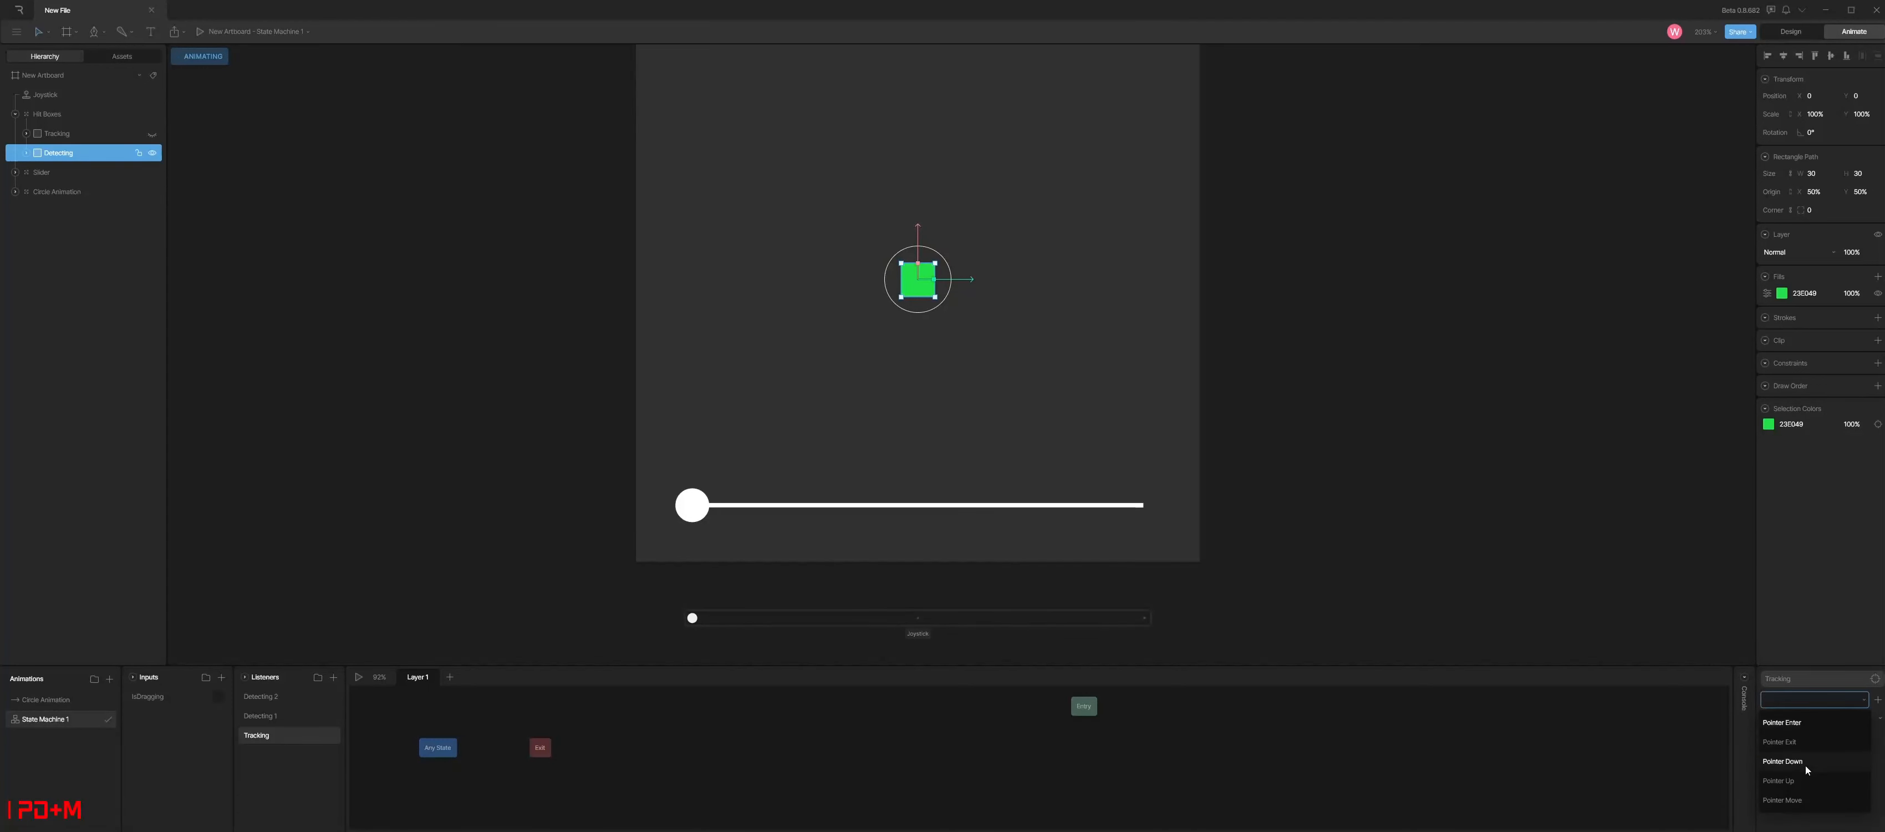
click(1783, 800)
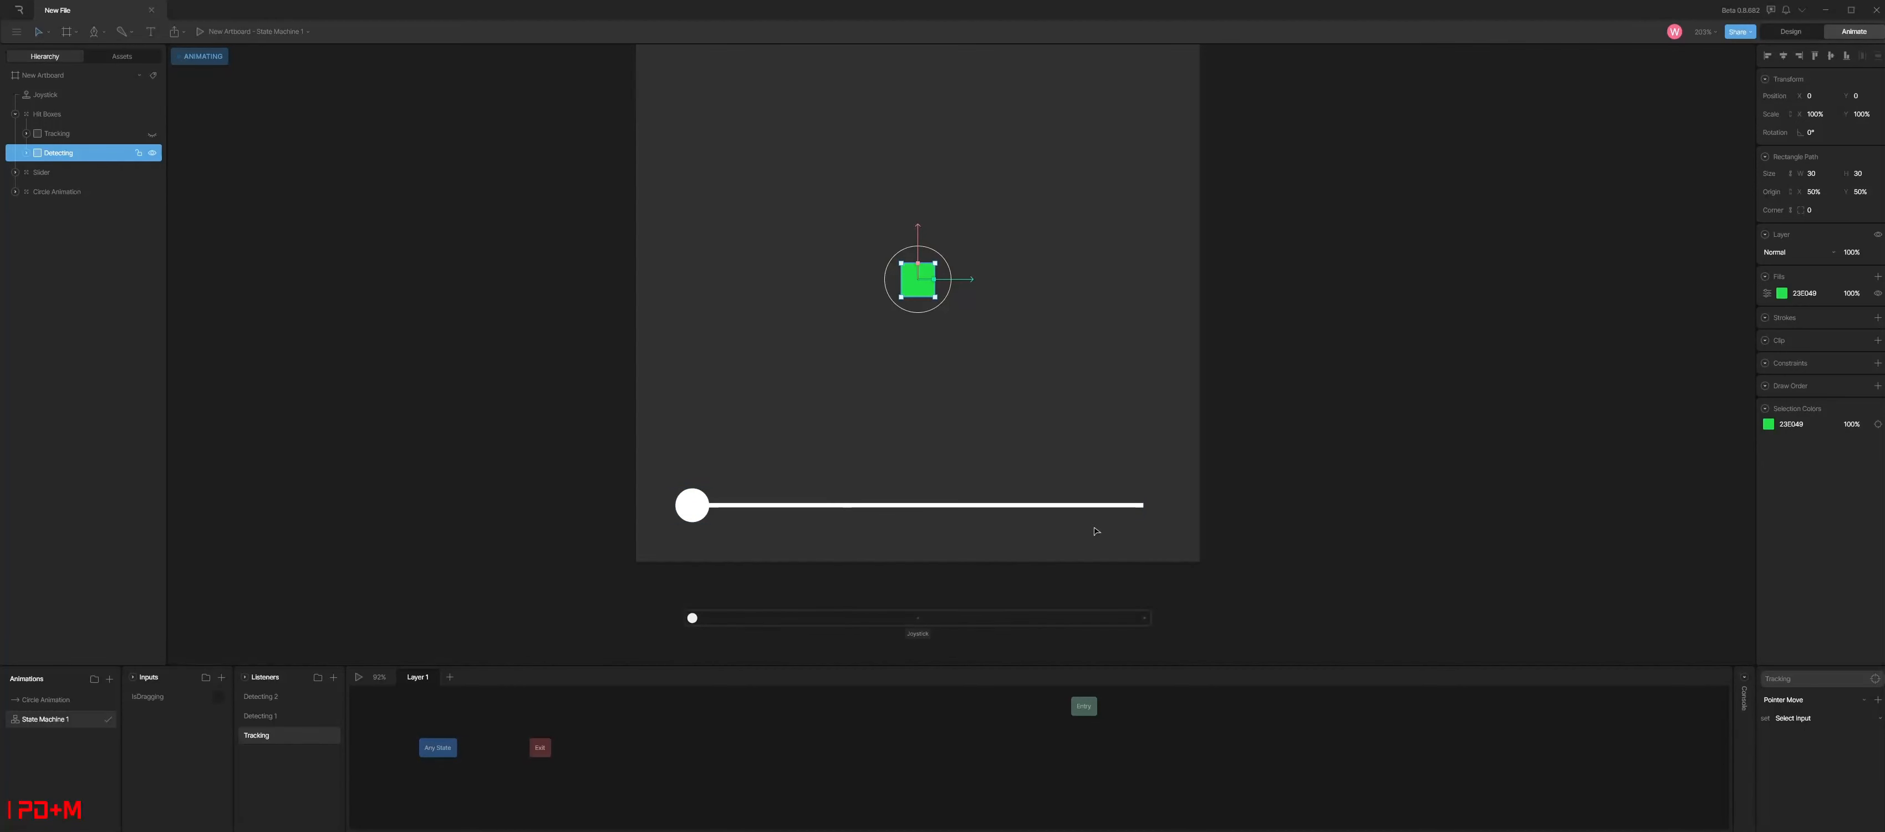
click(1809, 718)
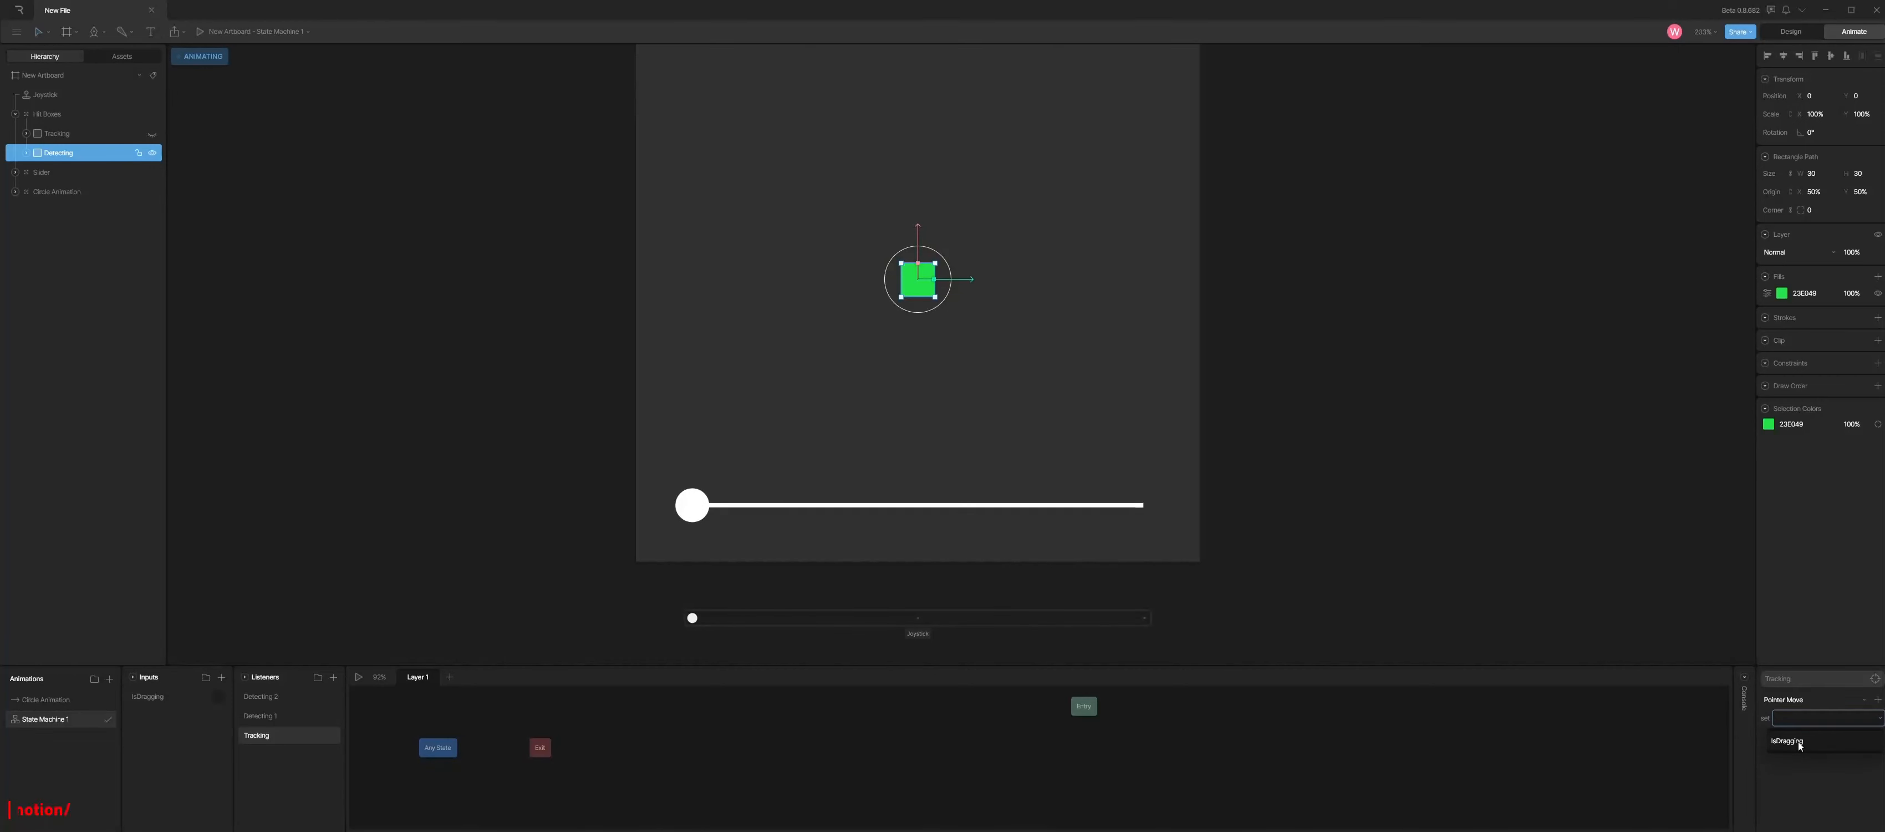
click(1798, 741)
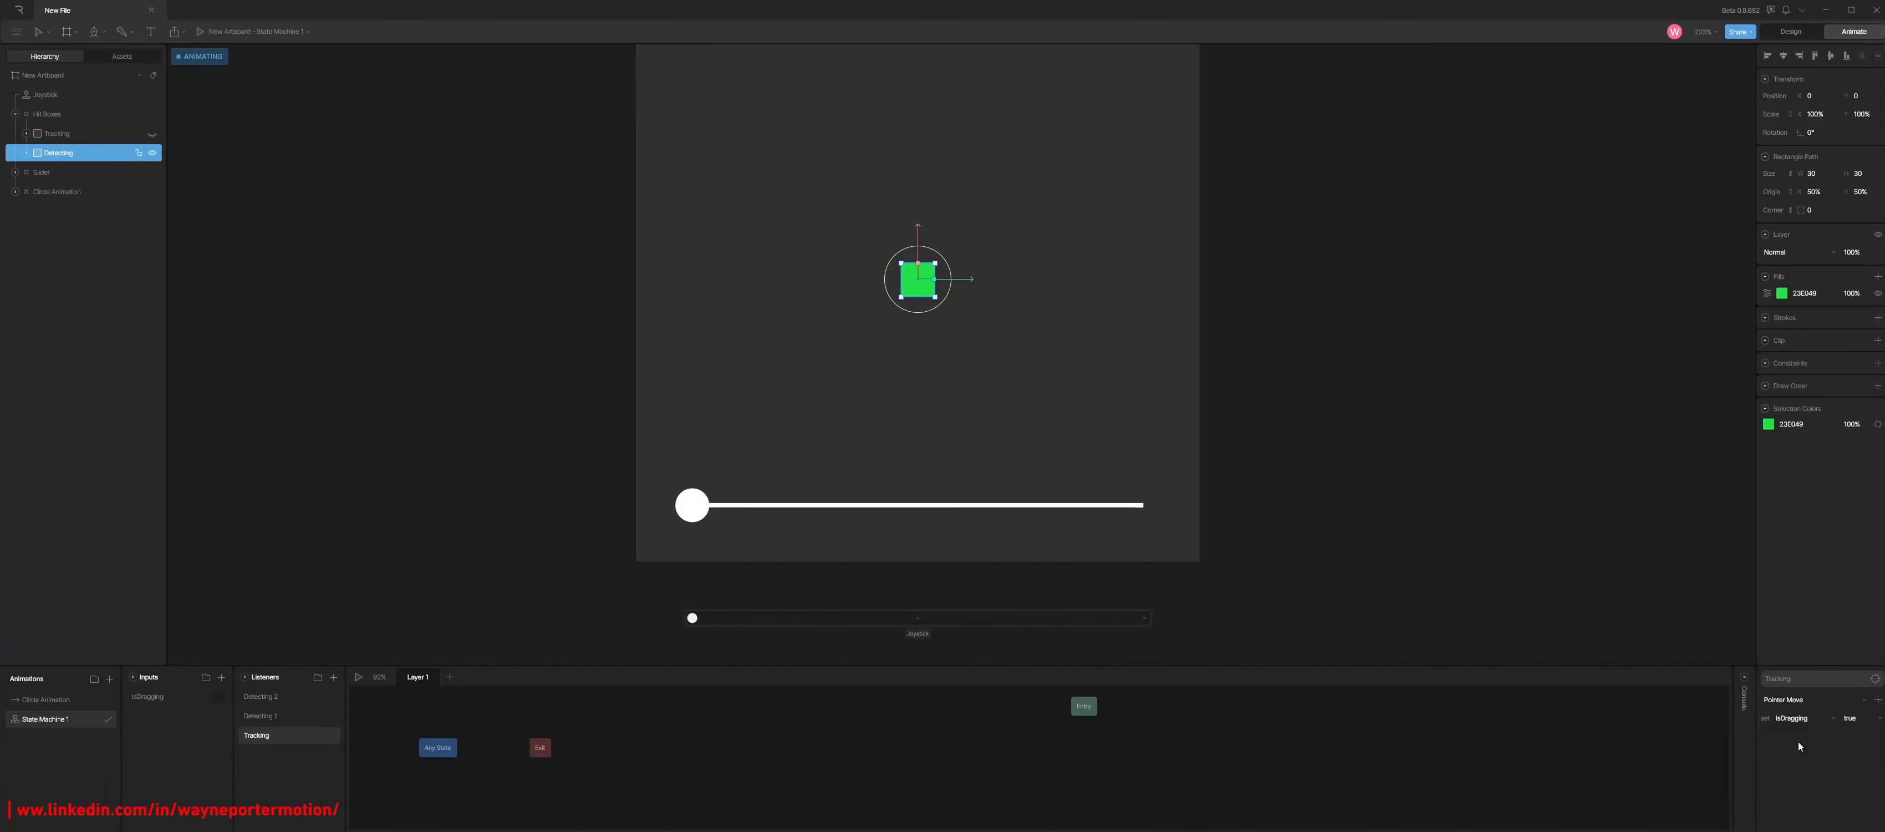
Add an Align Target action to the Tracking listener and set its target to the Hit Boxes group.
click(1878, 701)
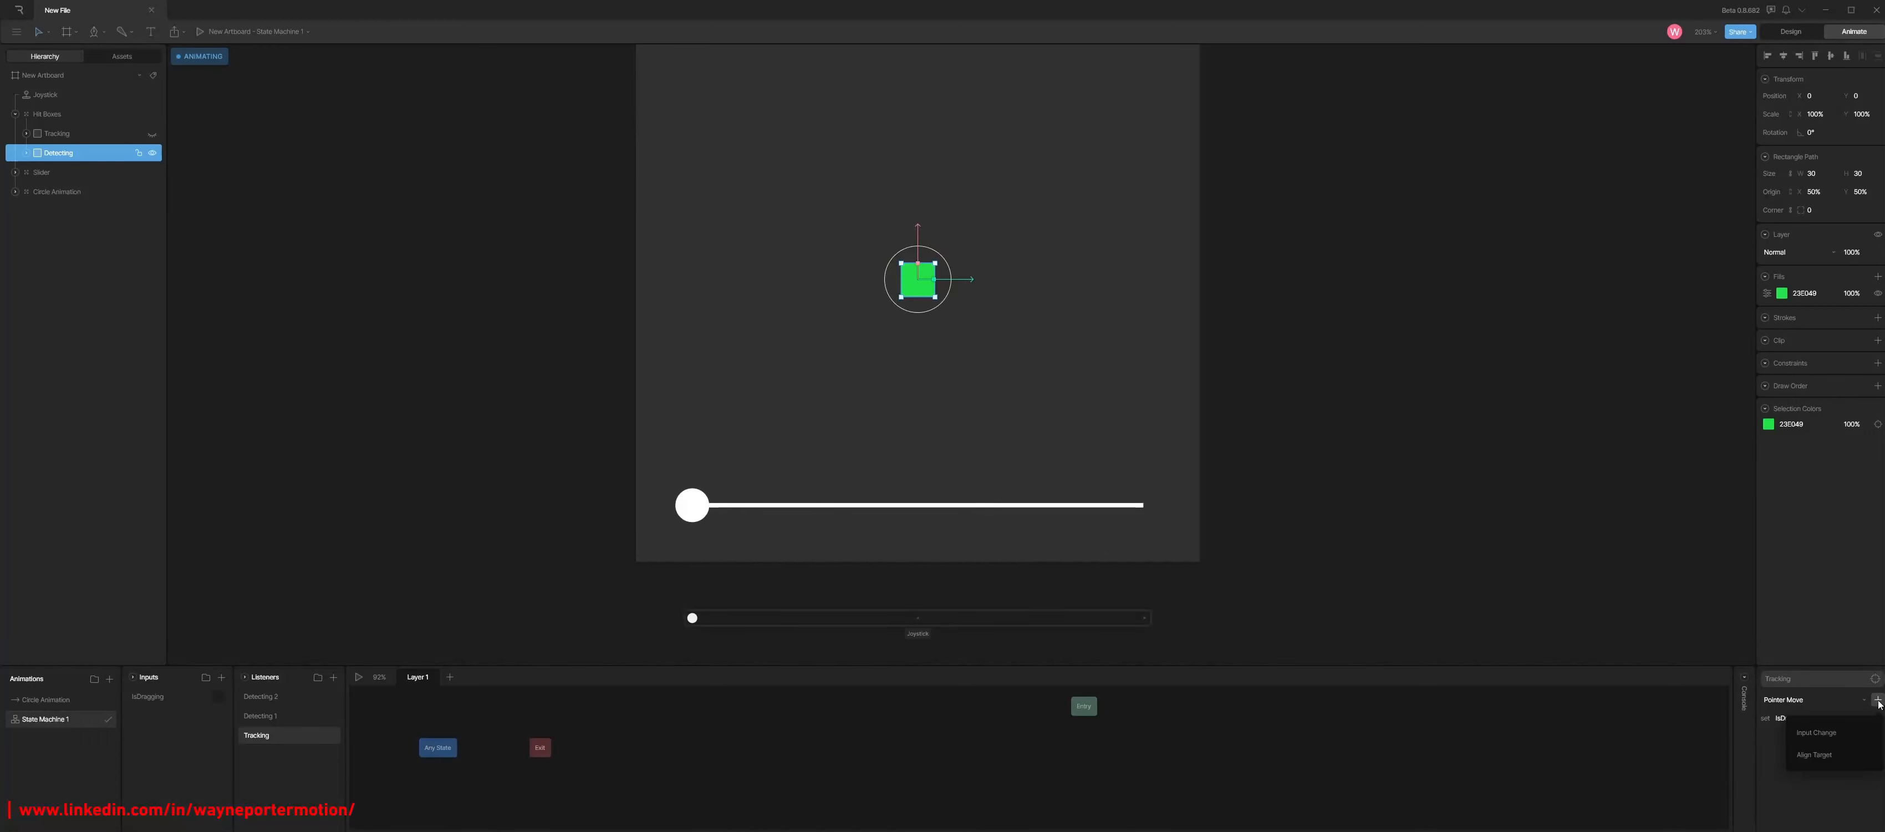
click(1815, 754)
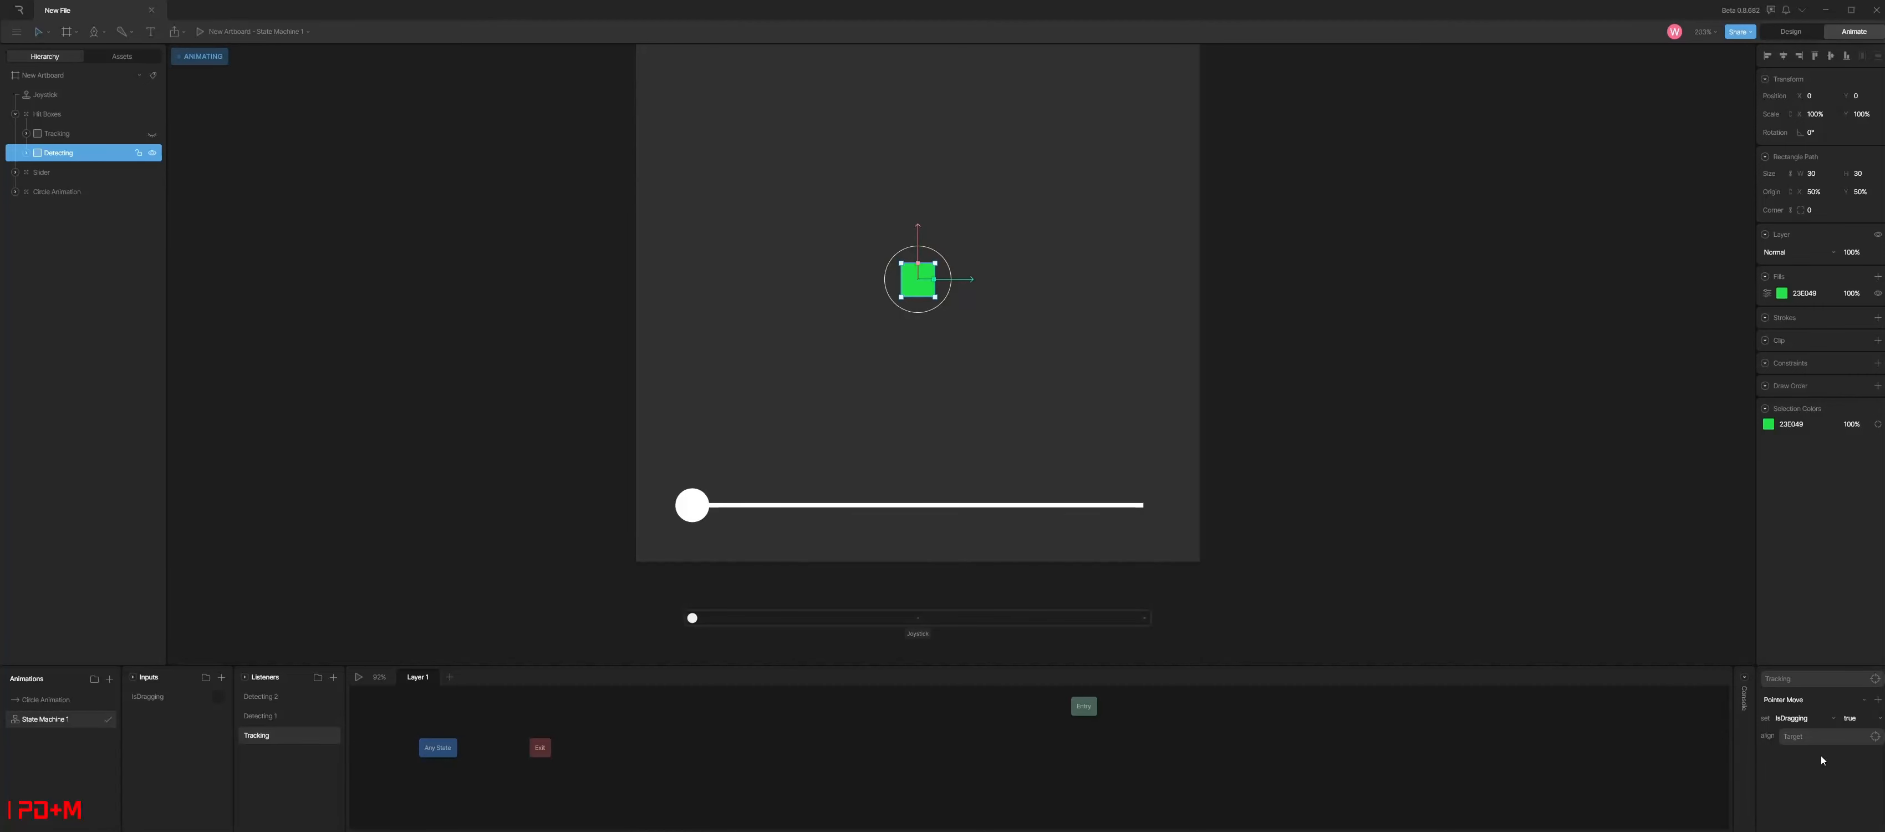
click(1804, 738)
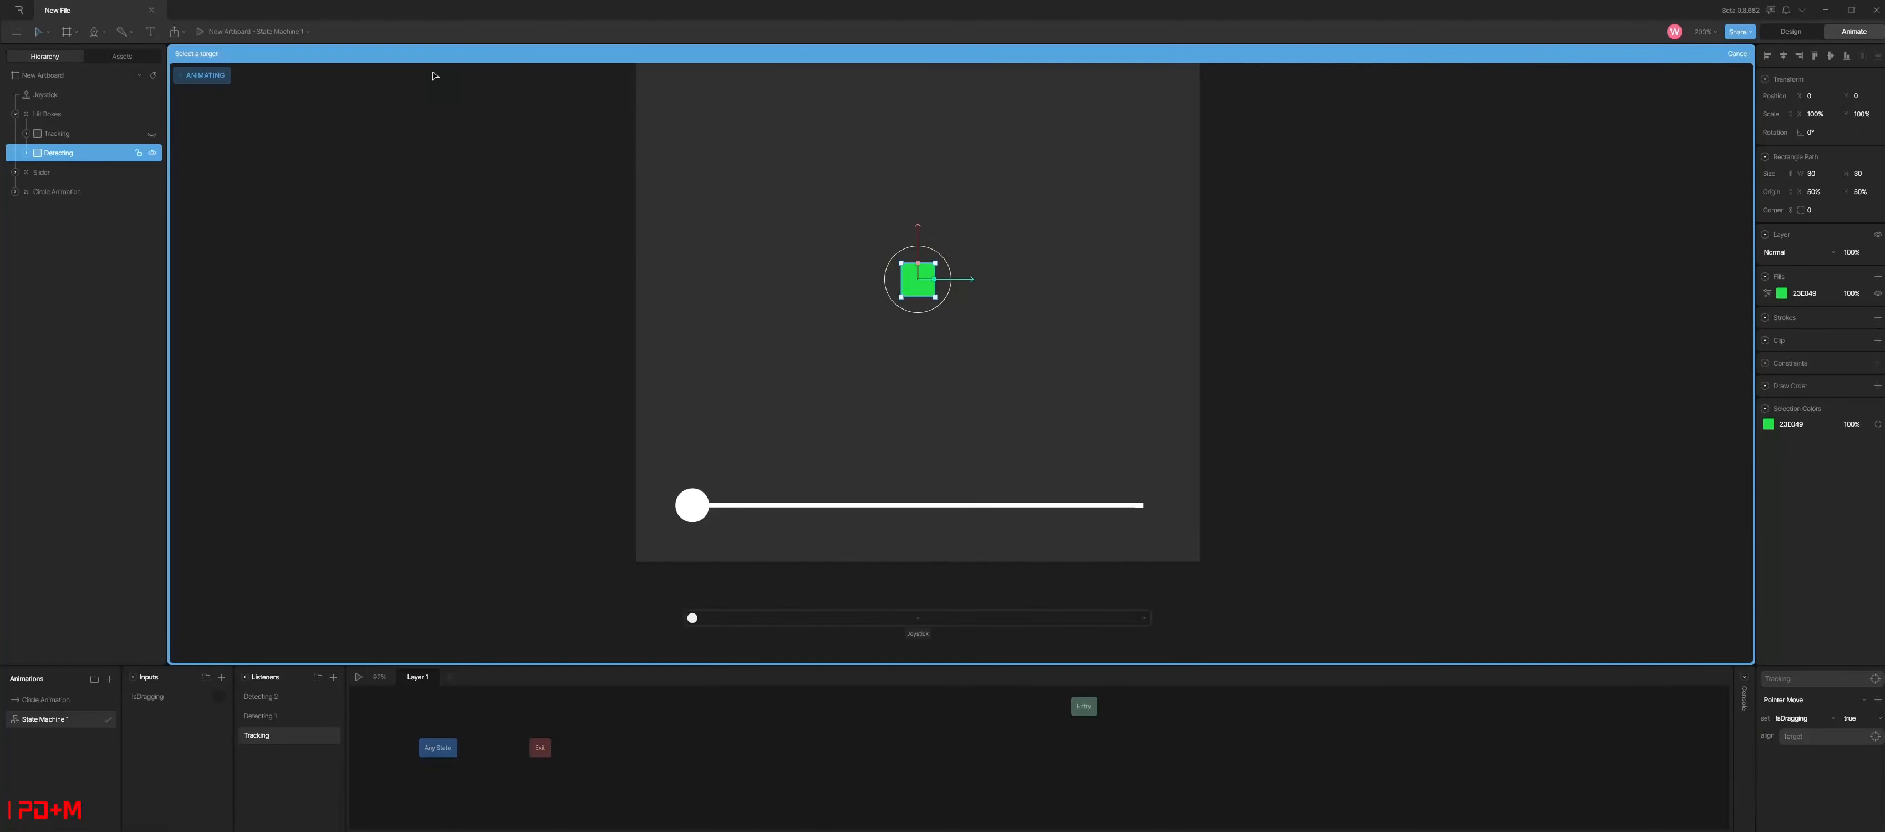
click(55, 115)
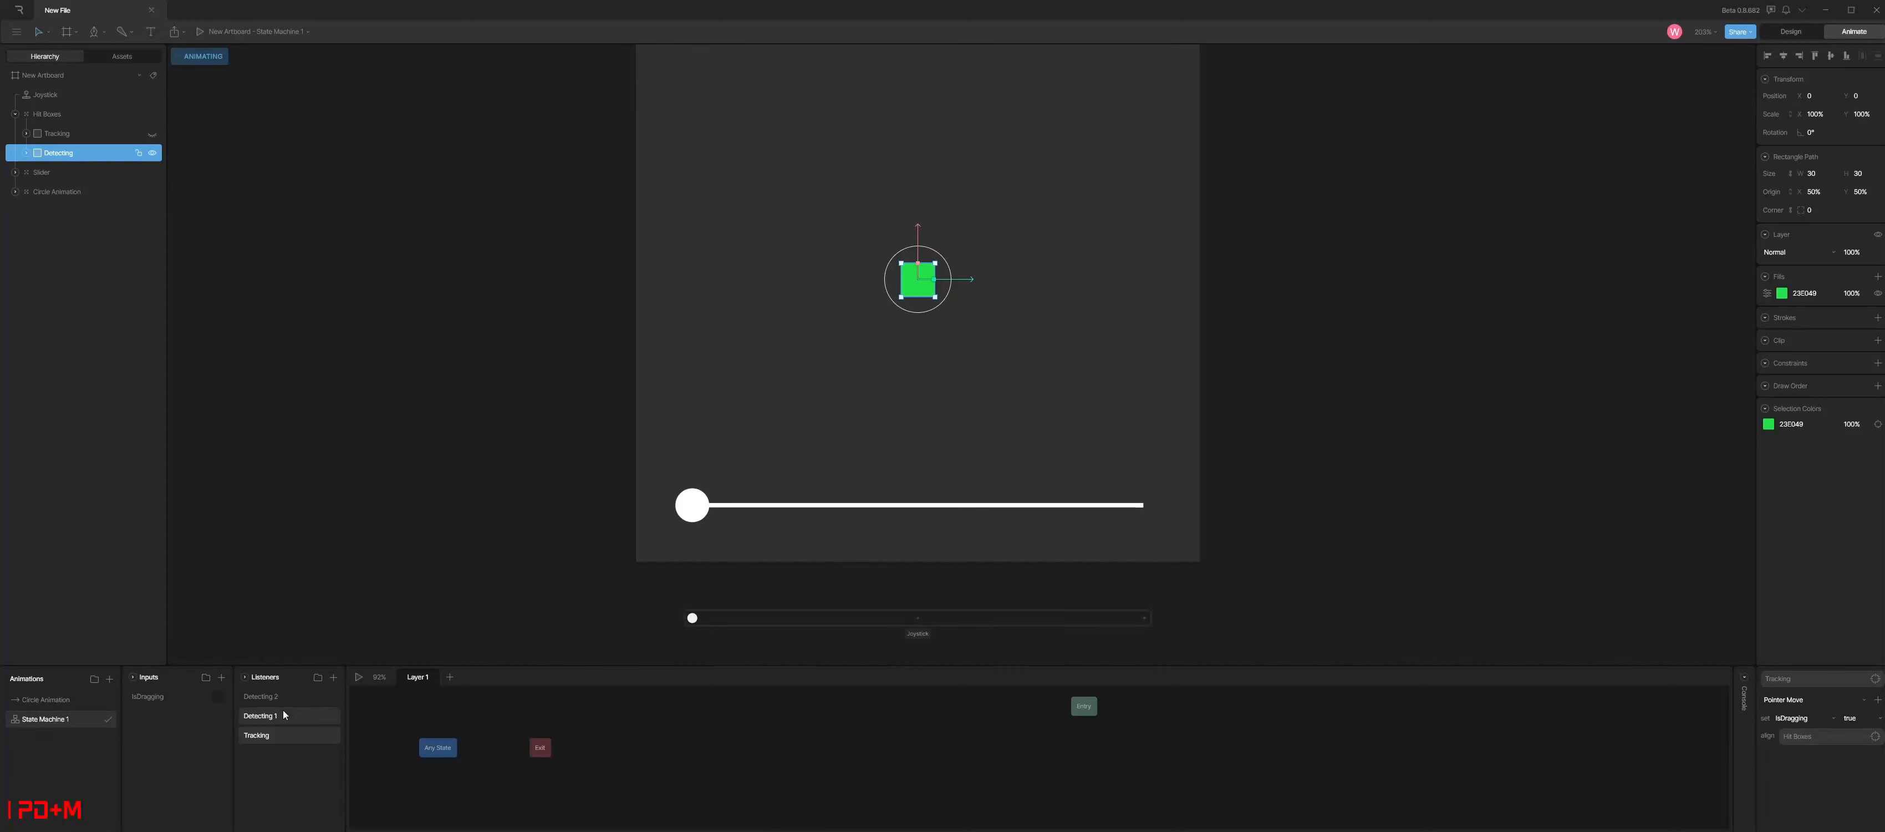
Configure the Detecting 1 listener to set IsDragging to true on Pointer Down.
click(265, 718)
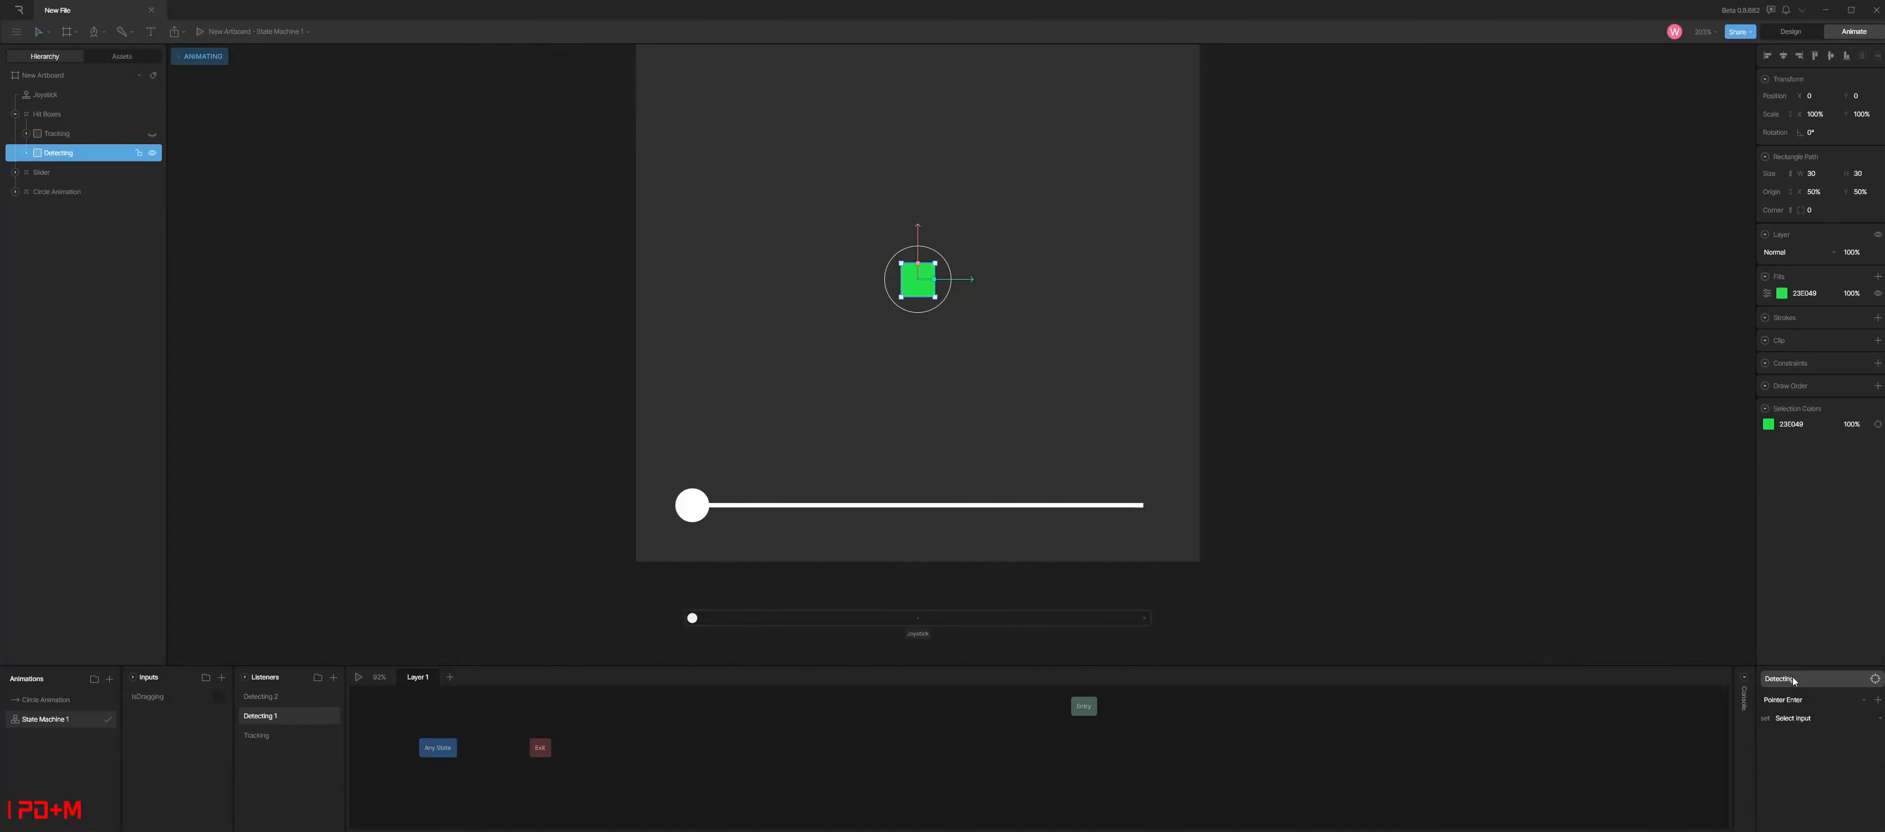
click(1798, 700)
click(1807, 766)
click(1795, 721)
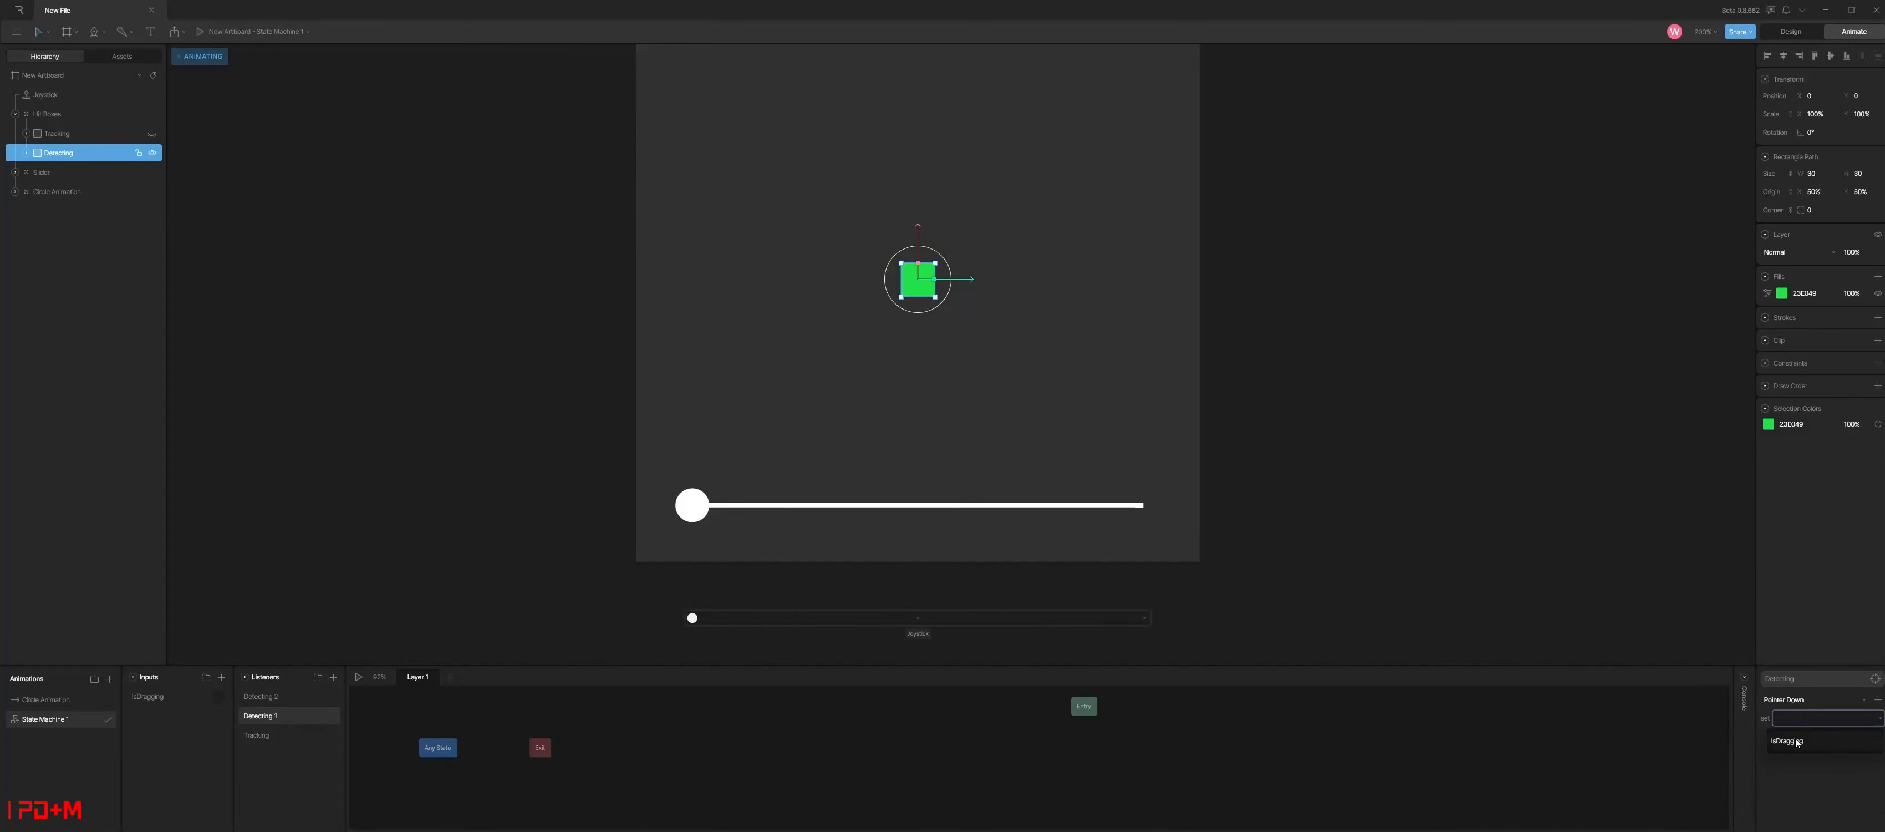
click(1796, 741)
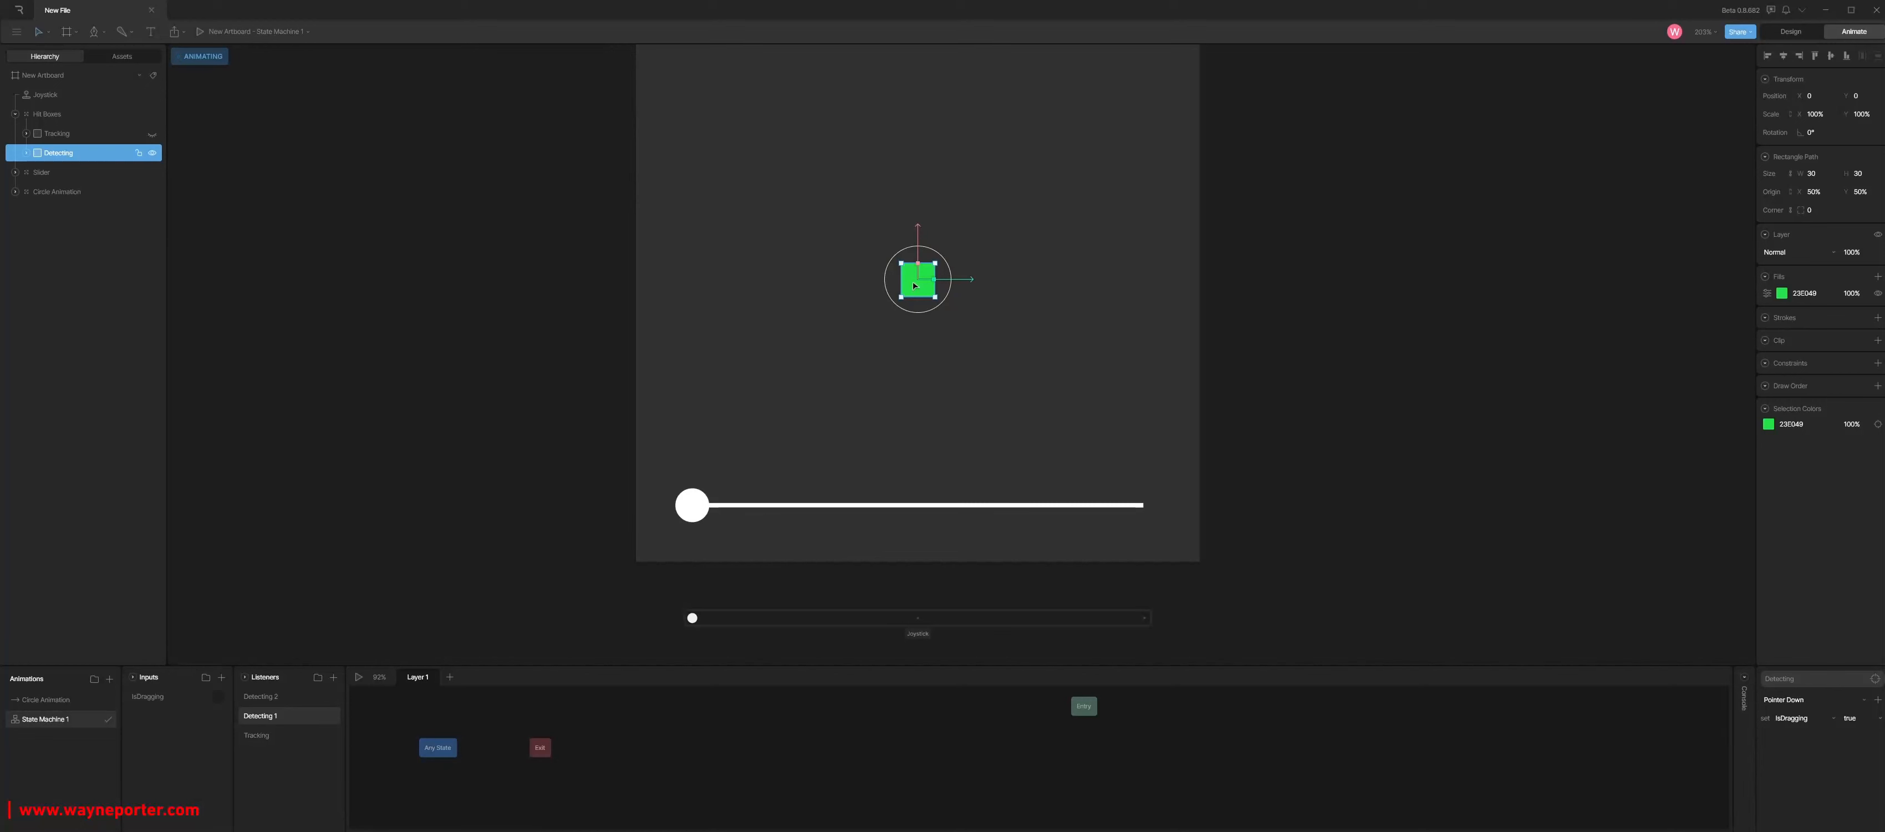
Configure the Detecting 2 listener to set IsDragging to false on Pointer Up.
click(270, 704)
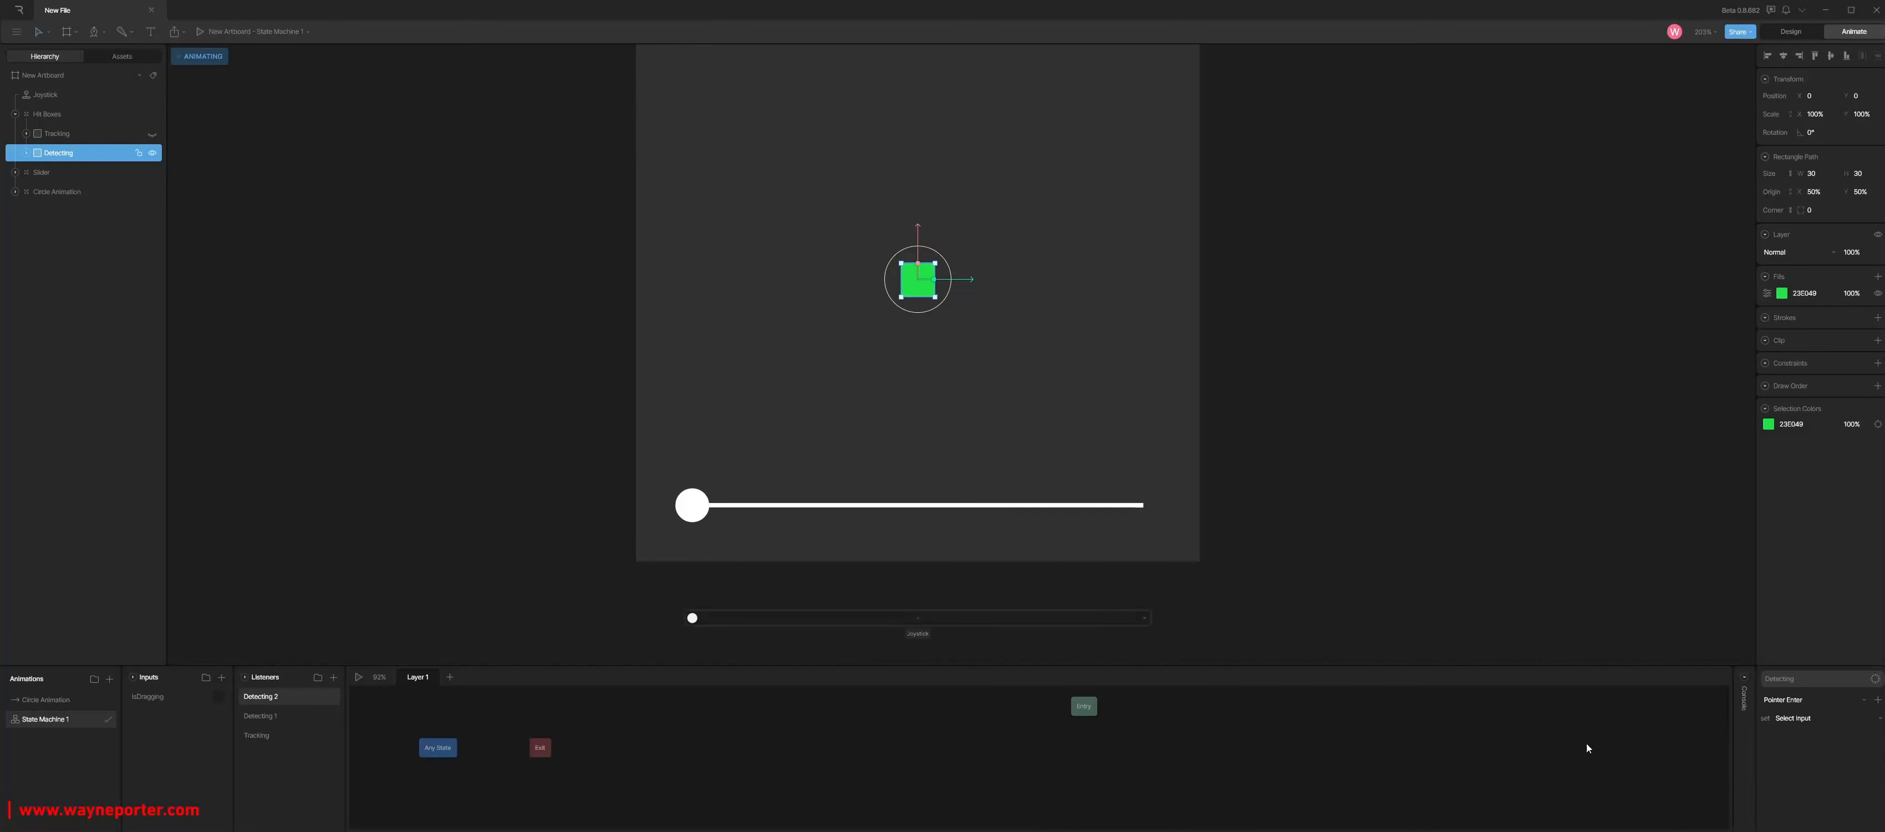
click(1804, 708)
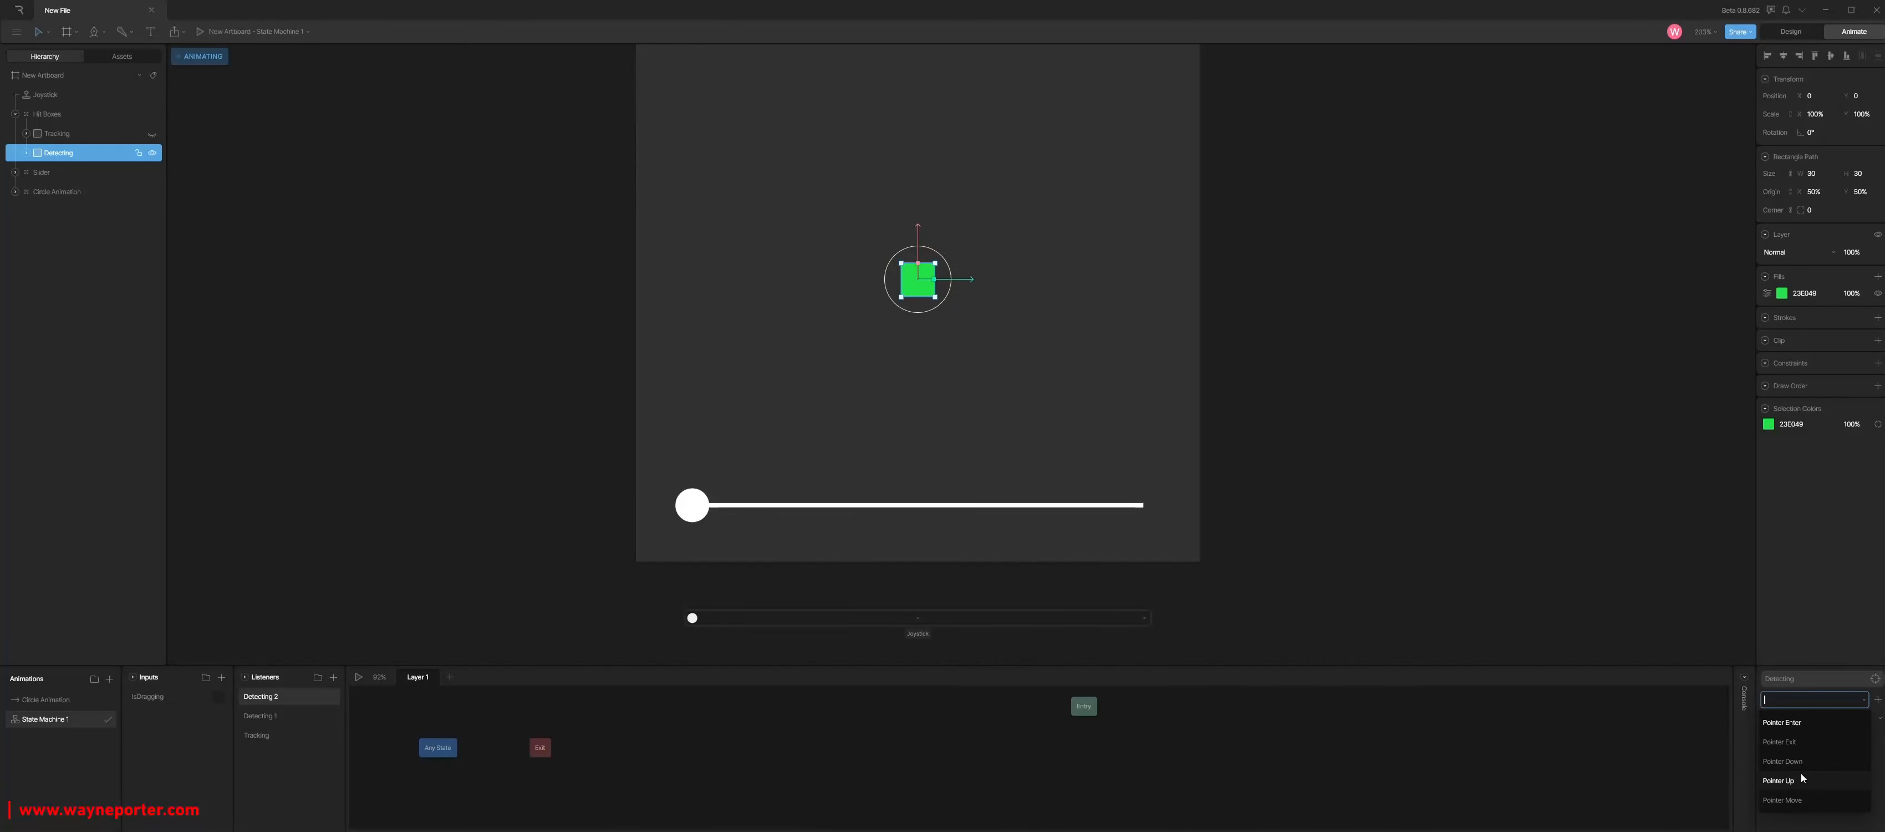
click(1780, 779)
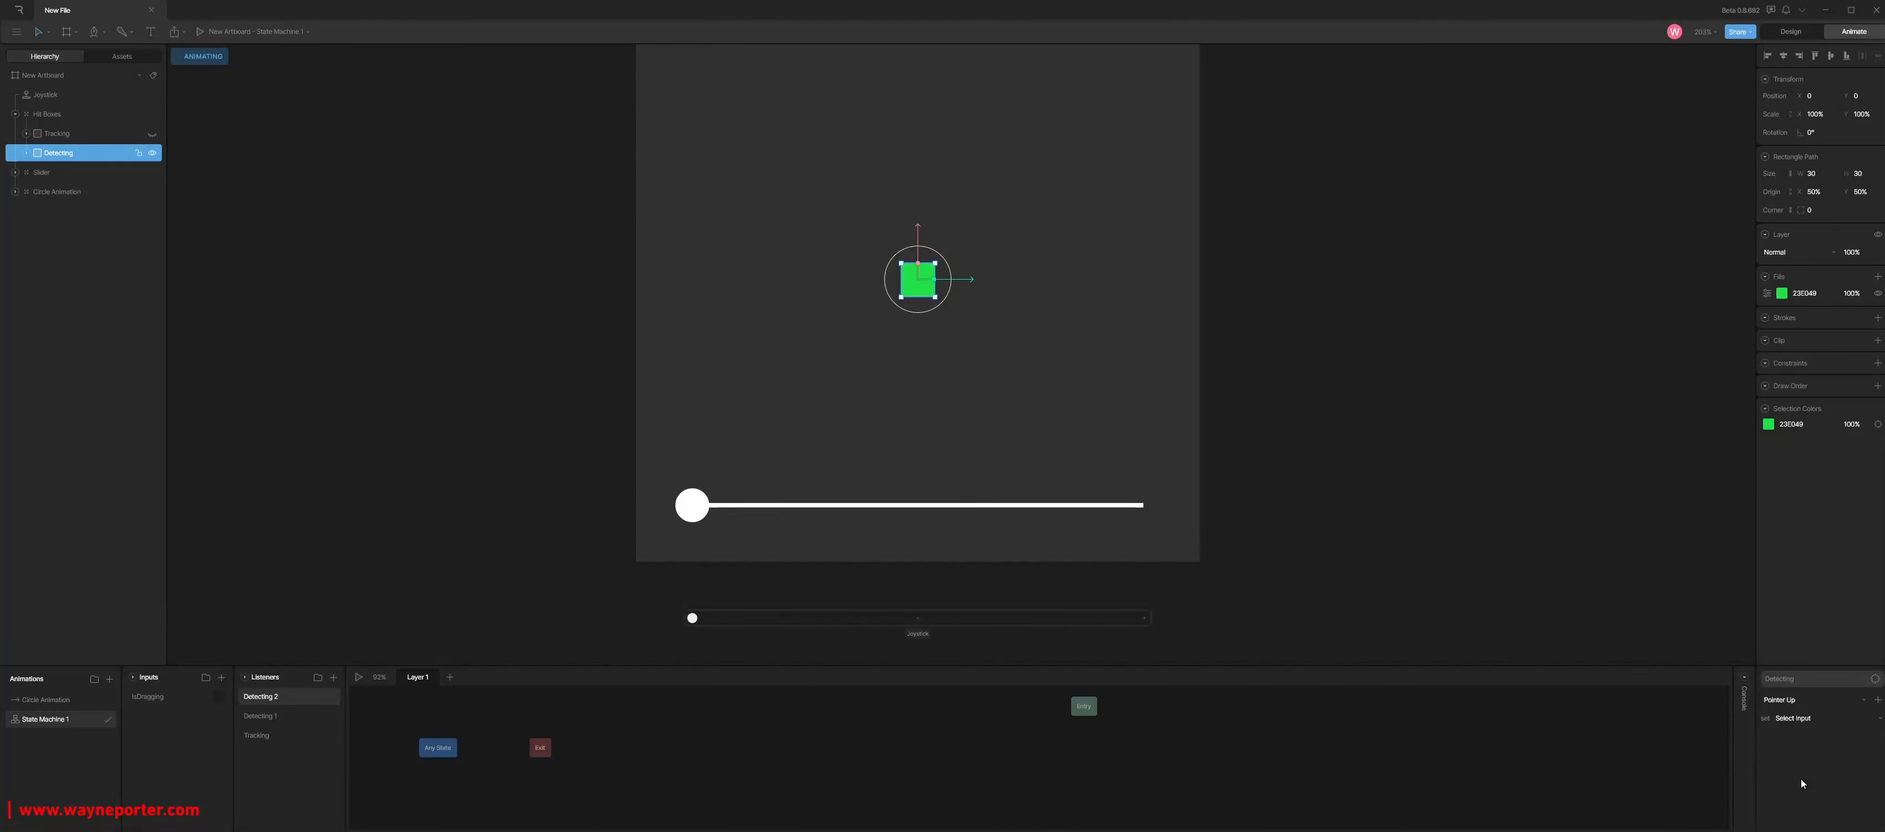
click(1808, 725)
click(1797, 736)
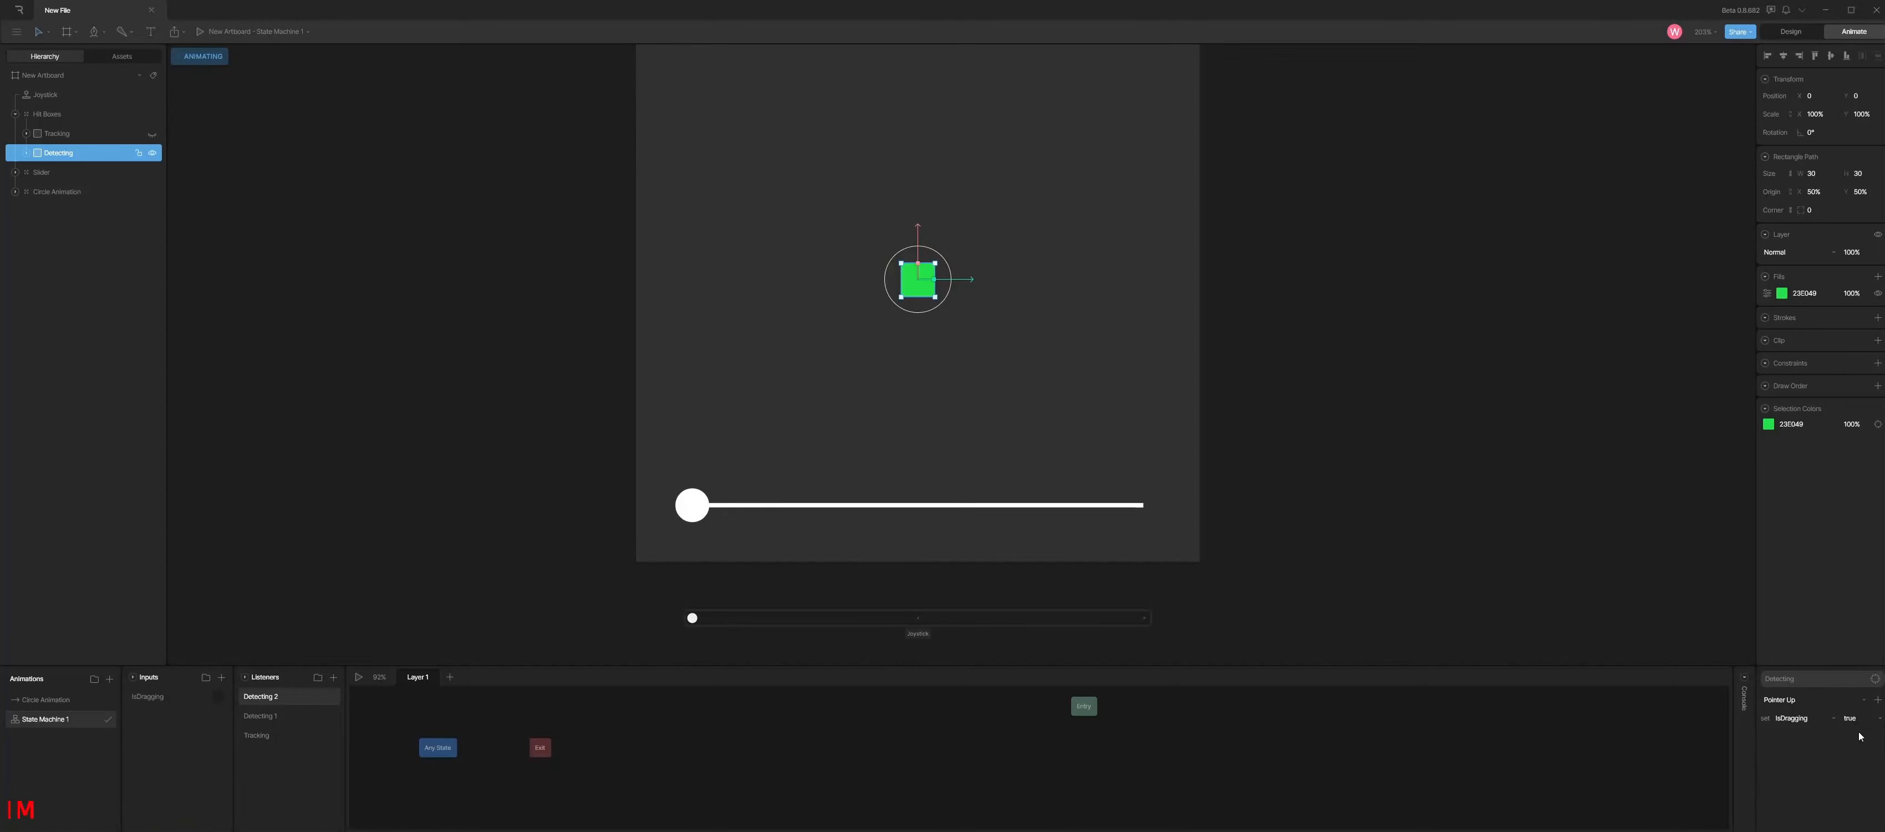
click(1866, 720)
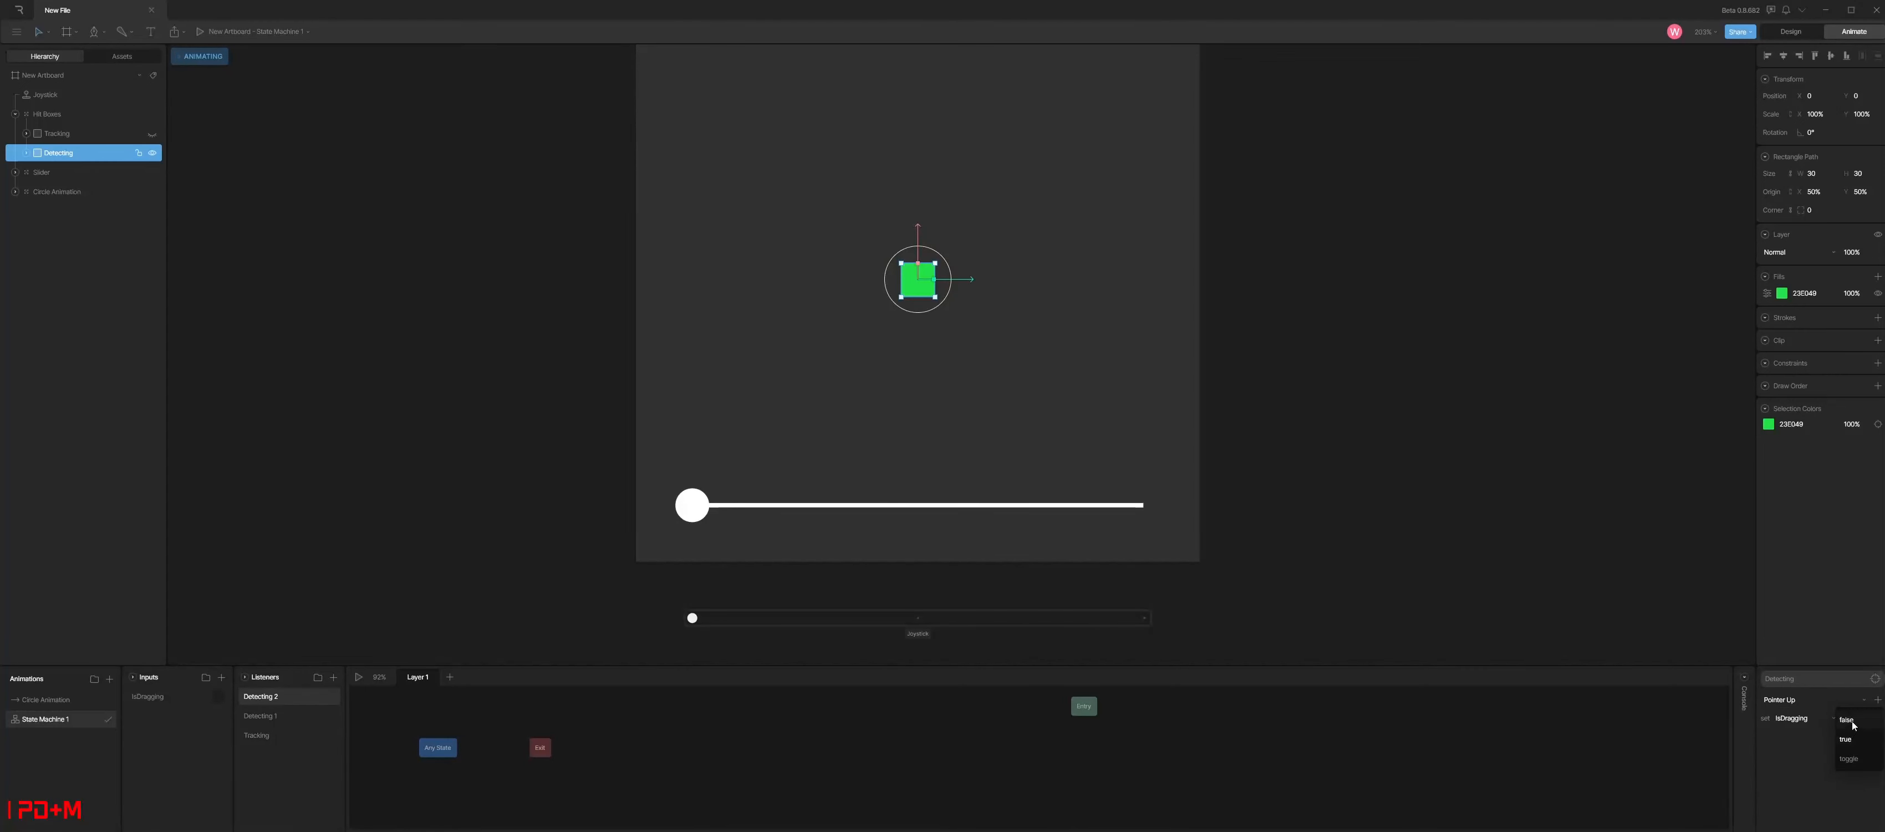
click(1858, 720)
drag(1106, 757, 1094, 767)
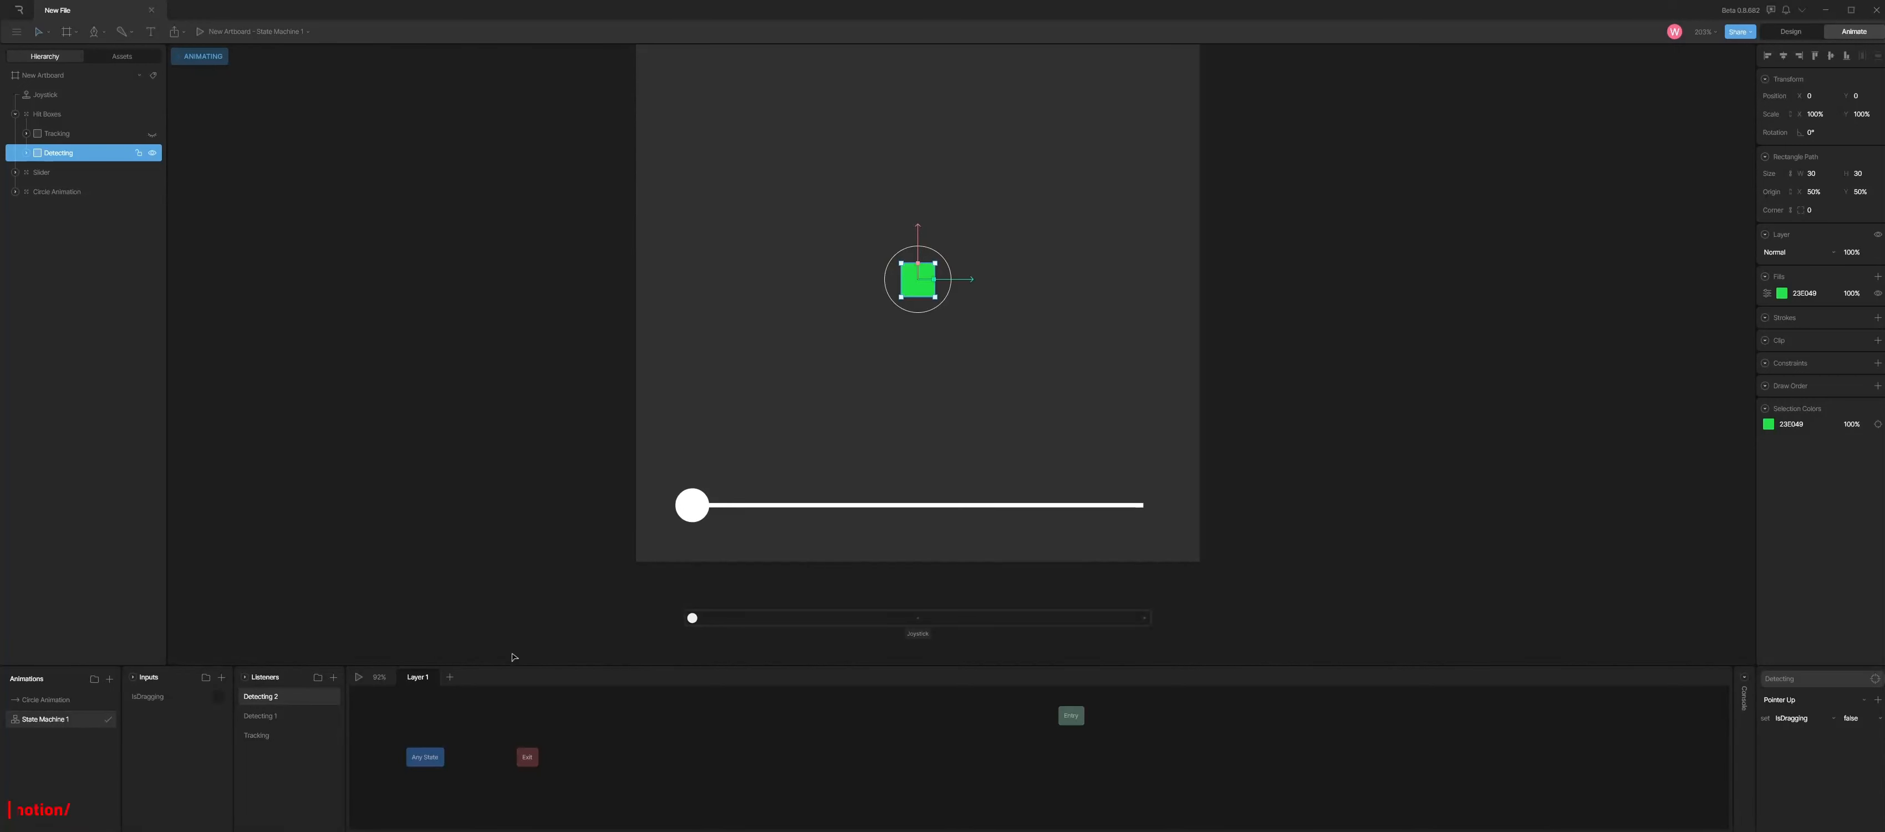
Unhide and select the Tracking square, and create a new timeline named Tracking.
click(285, 741)
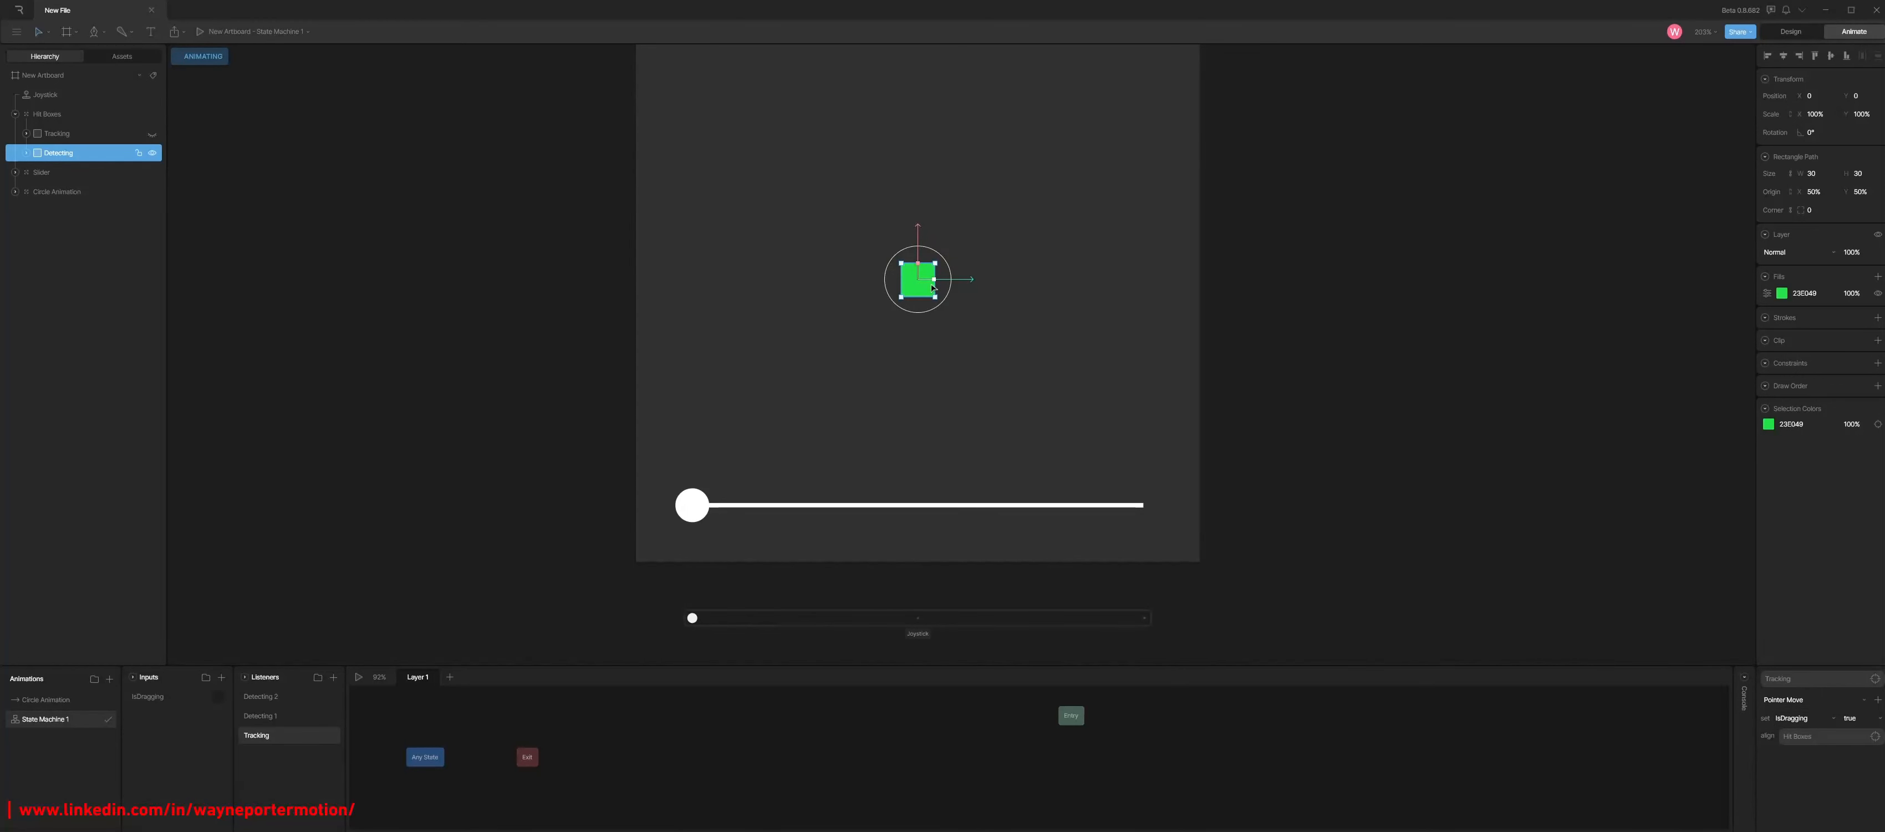
drag(1327, 338, 1323, 367)
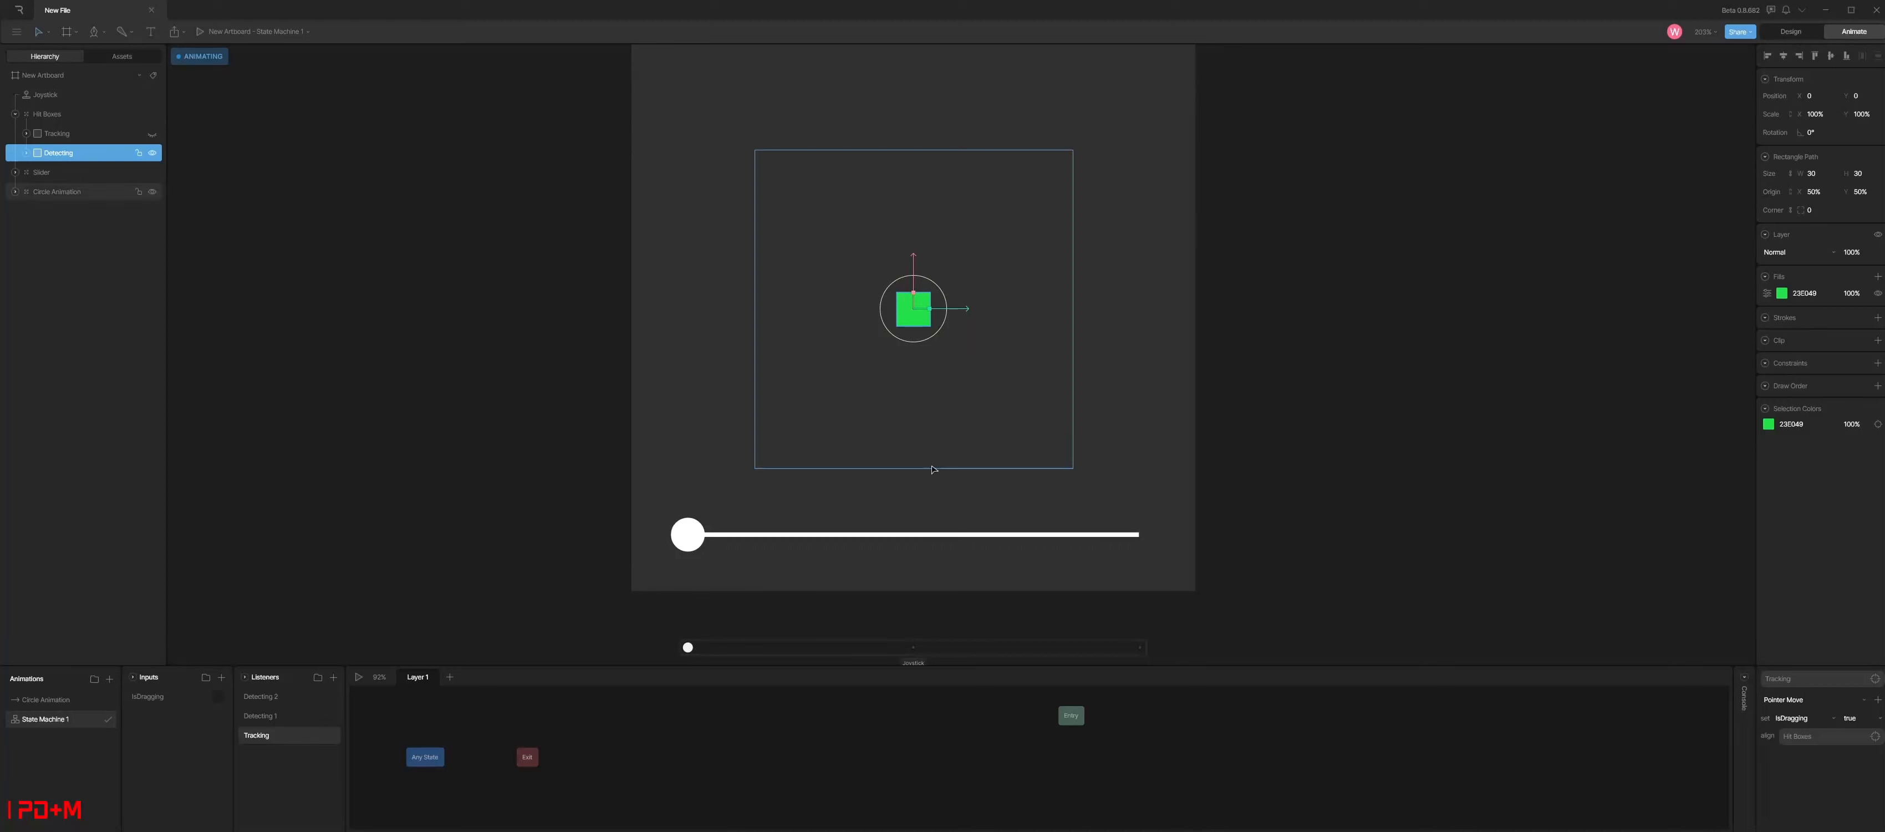
click(153, 135)
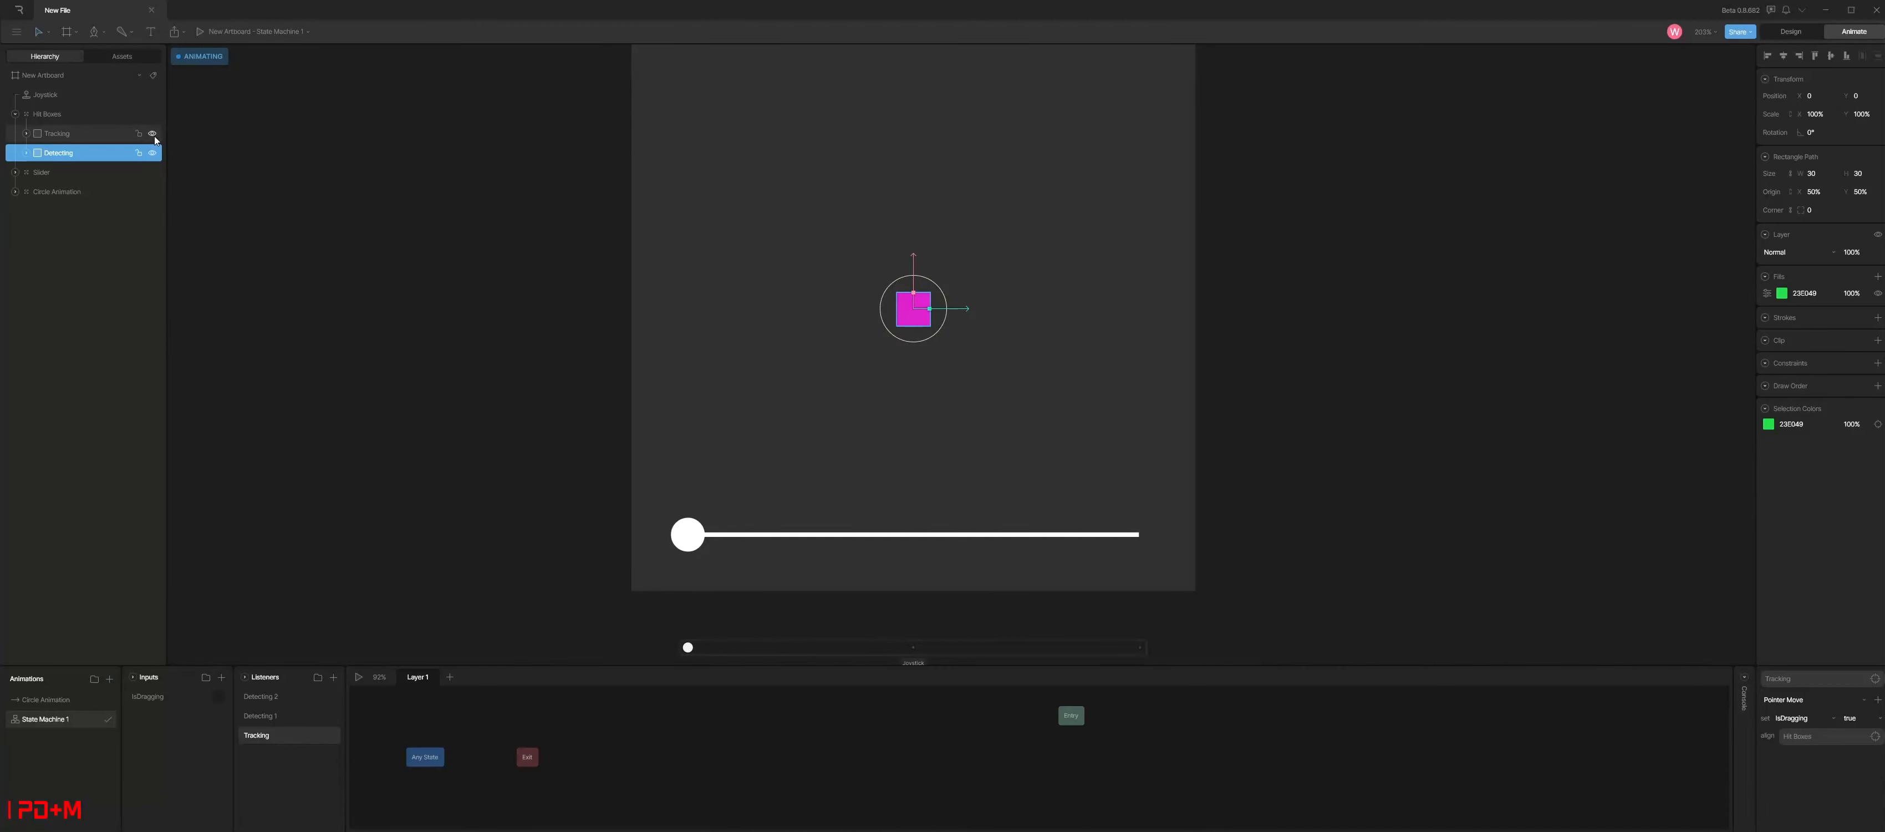
click(93, 136)
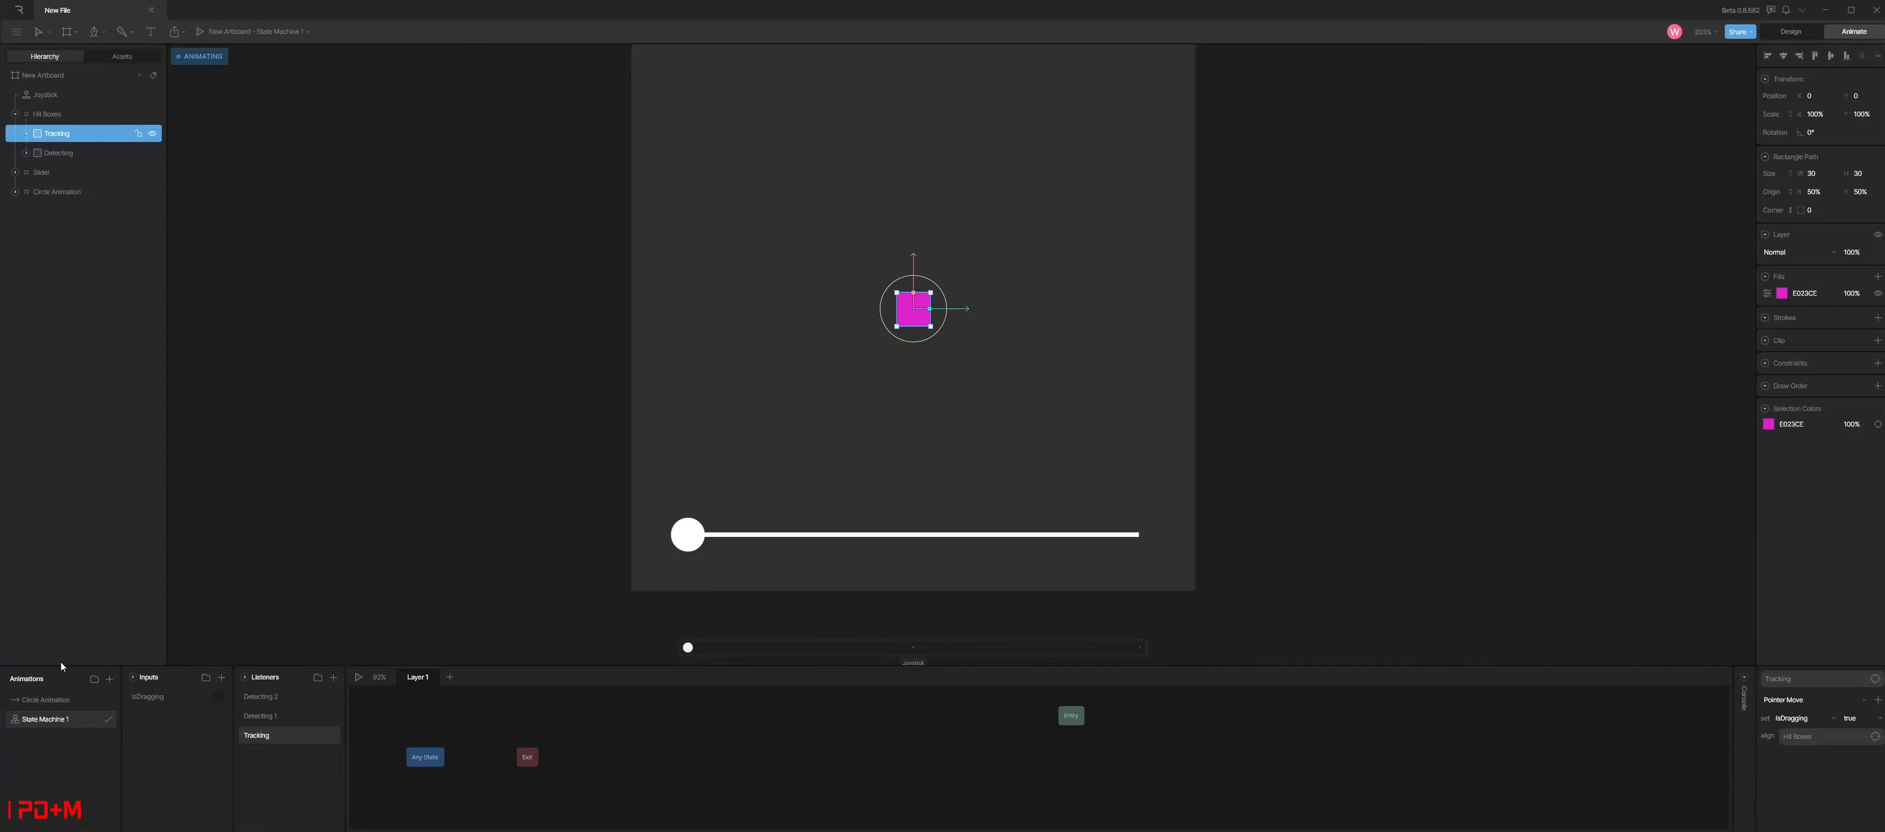
click(108, 679)
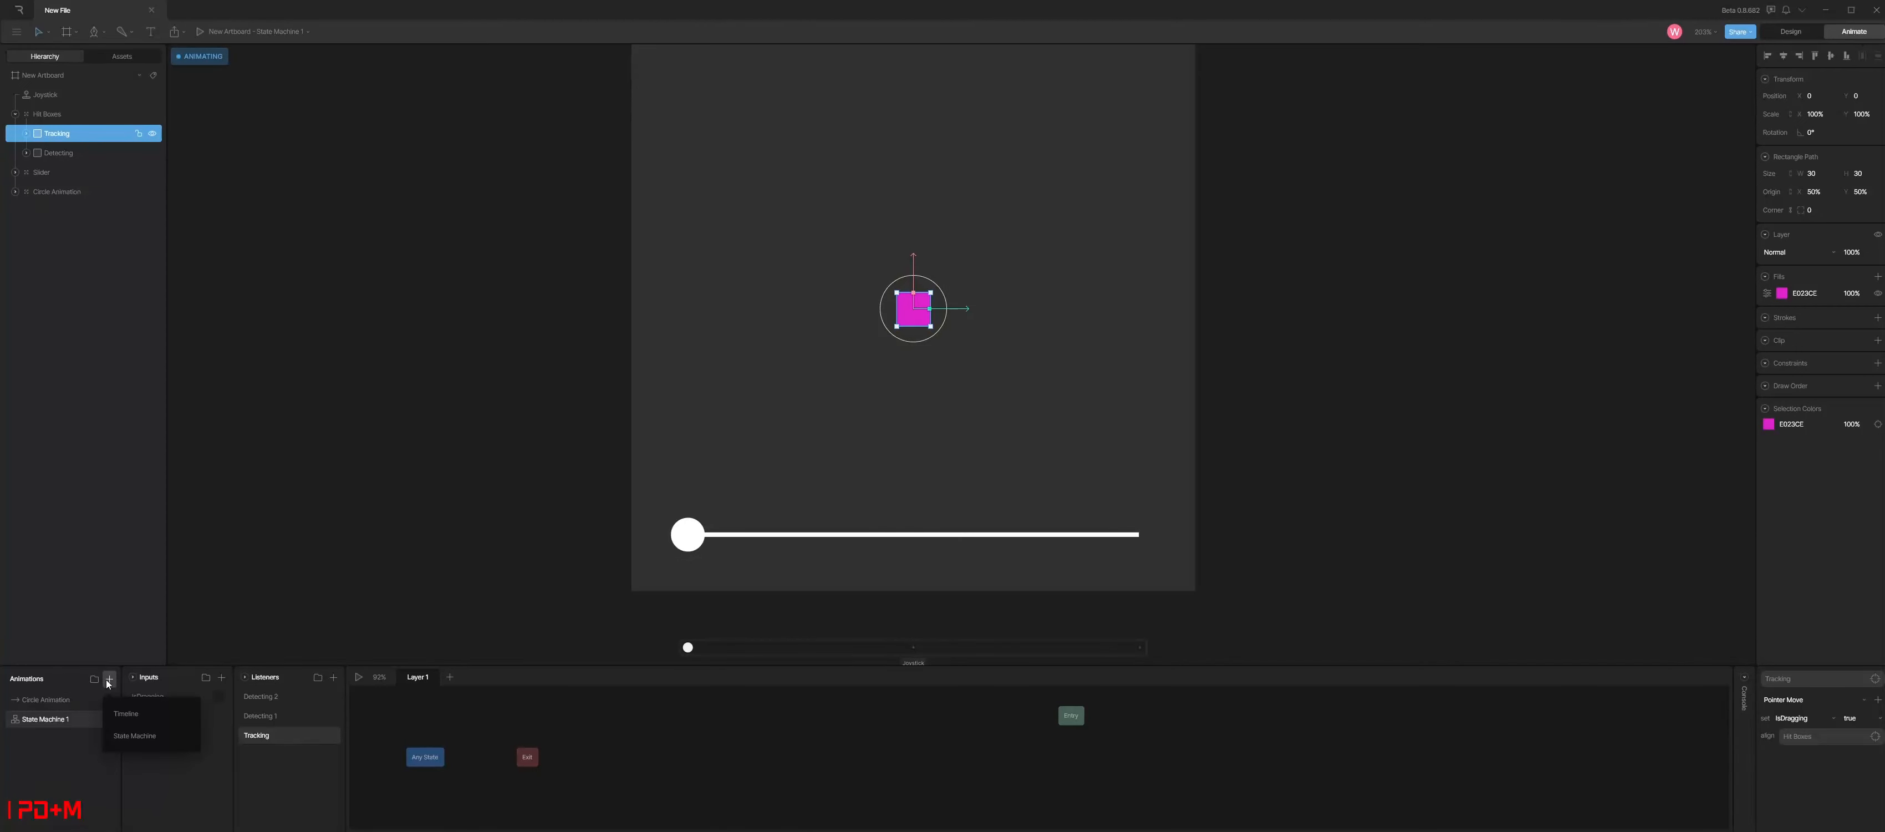
click(125, 714)
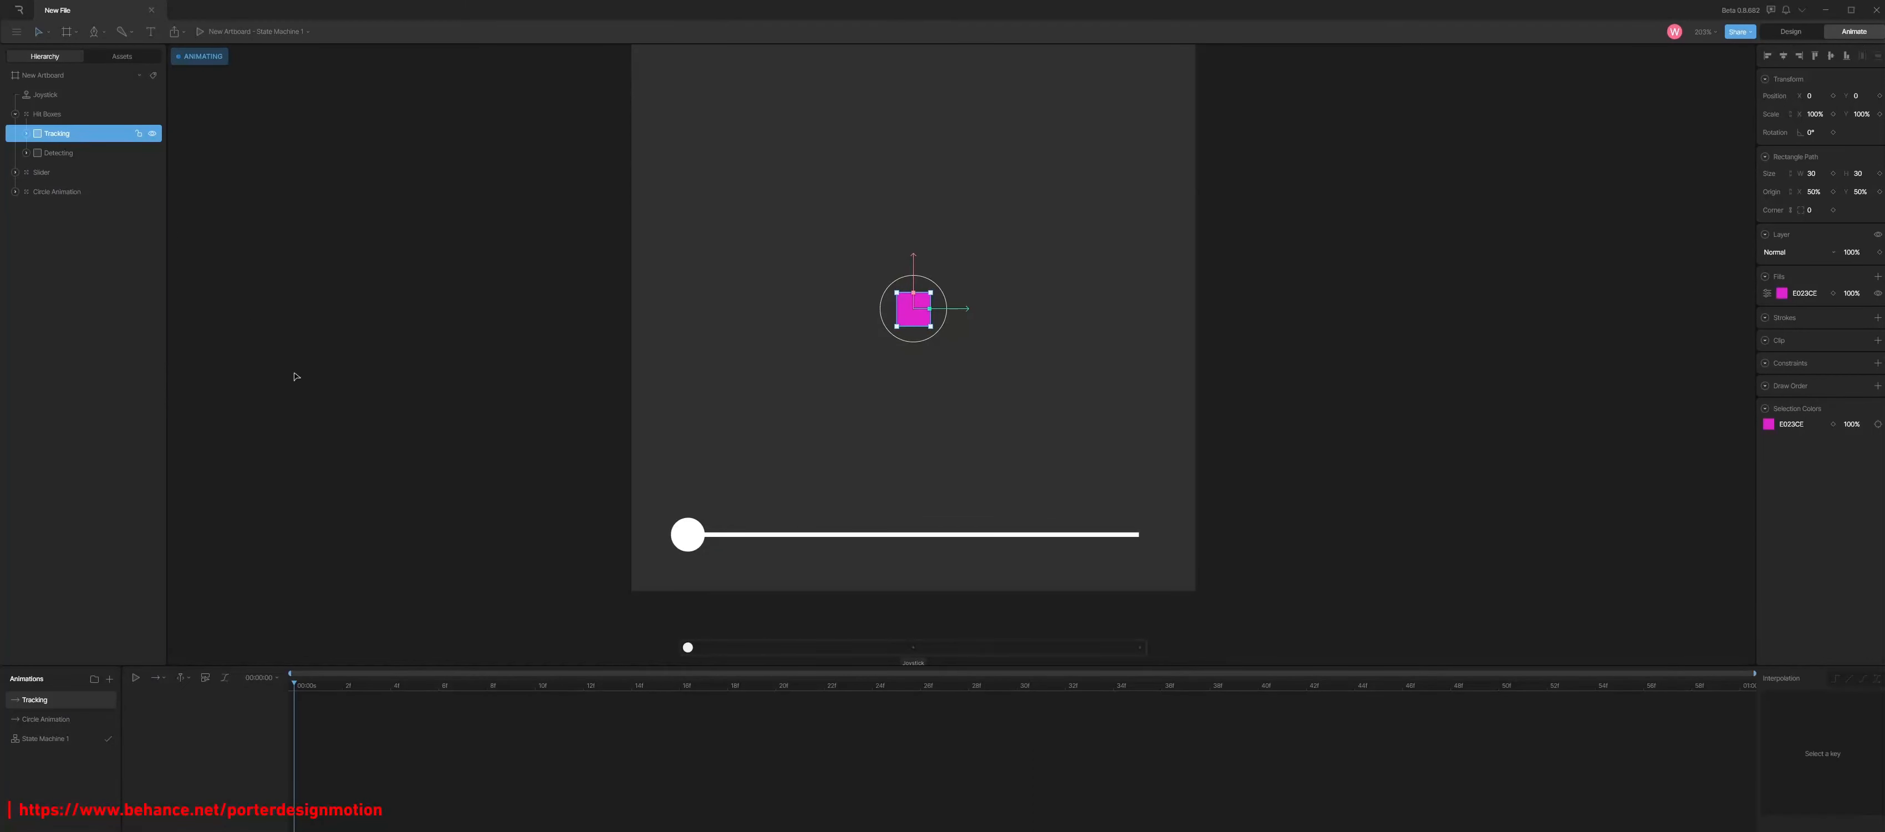
Set the Tracking square's X and Y scale to 200% at the start of the Tracking timeline.
click(1790, 114)
click(1812, 117)
text(200)
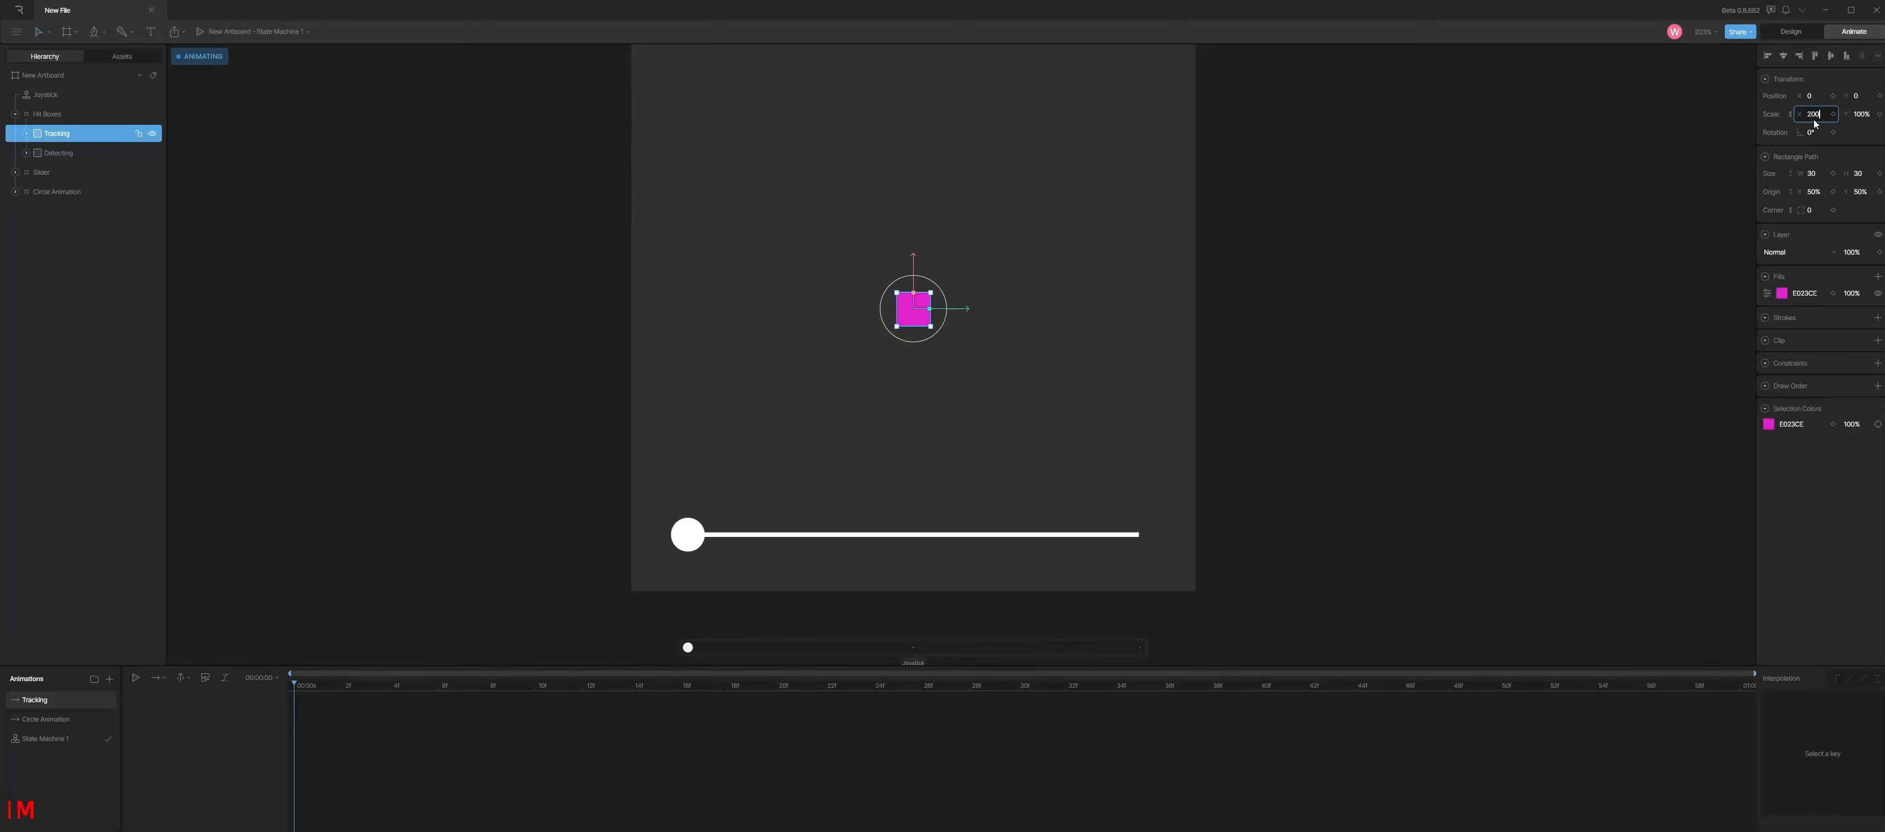
key(Return)
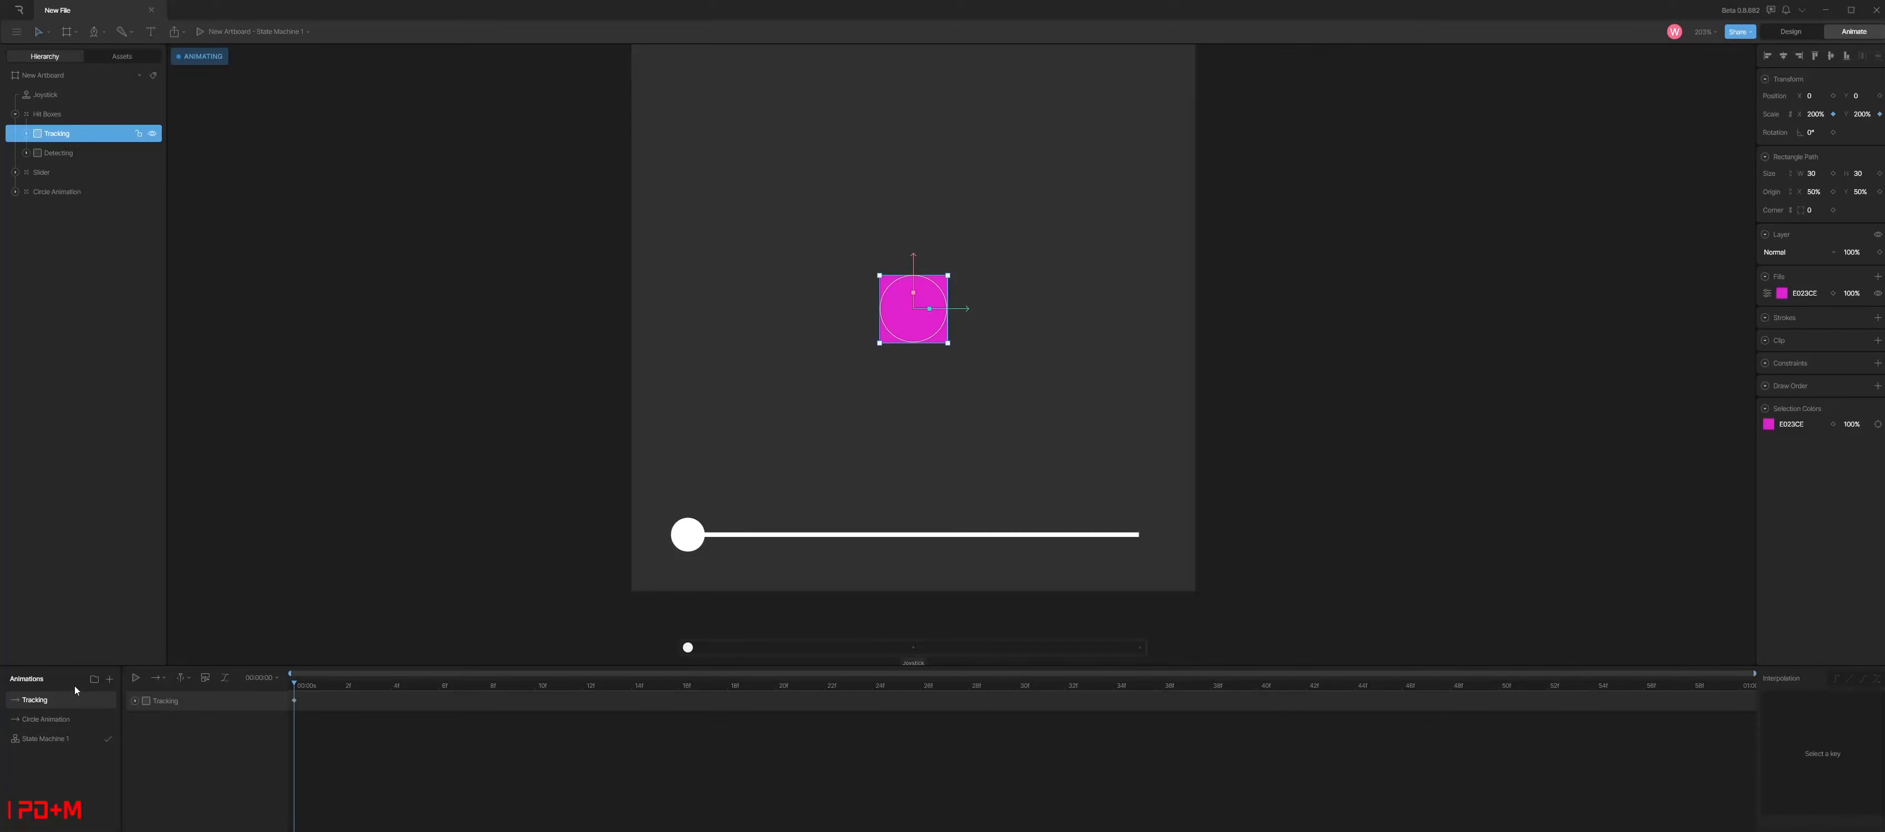
Create a timeline named Detecting and set the Tracking square's X and Y scale to 0% at its start.
click(111, 681)
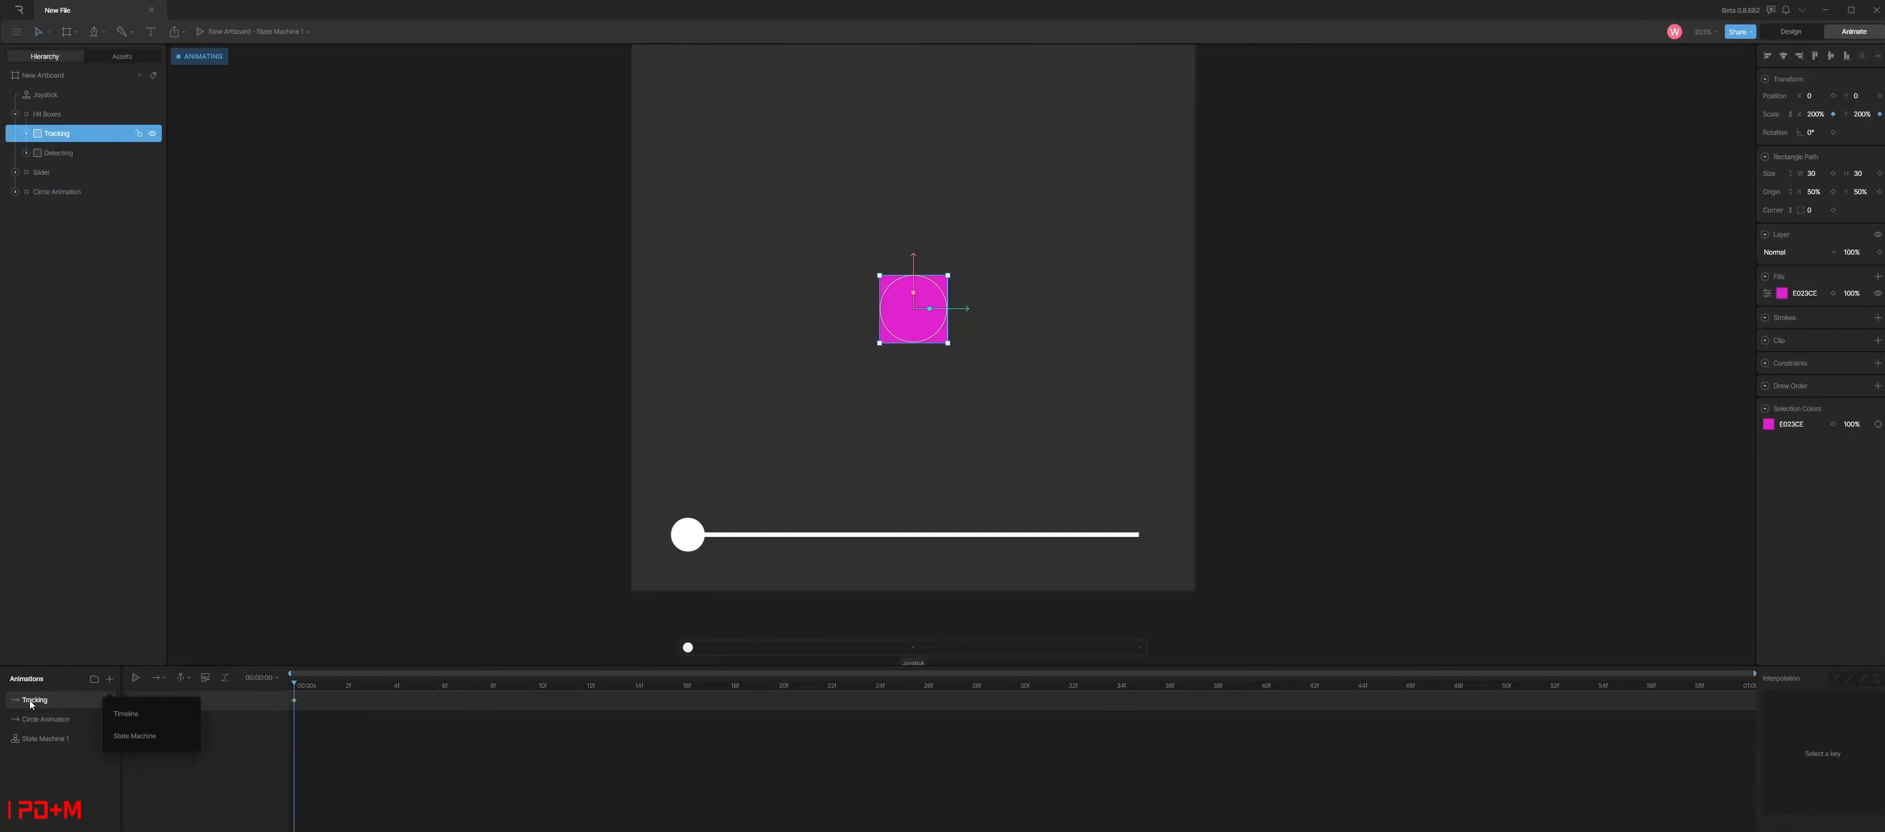
click(143, 714)
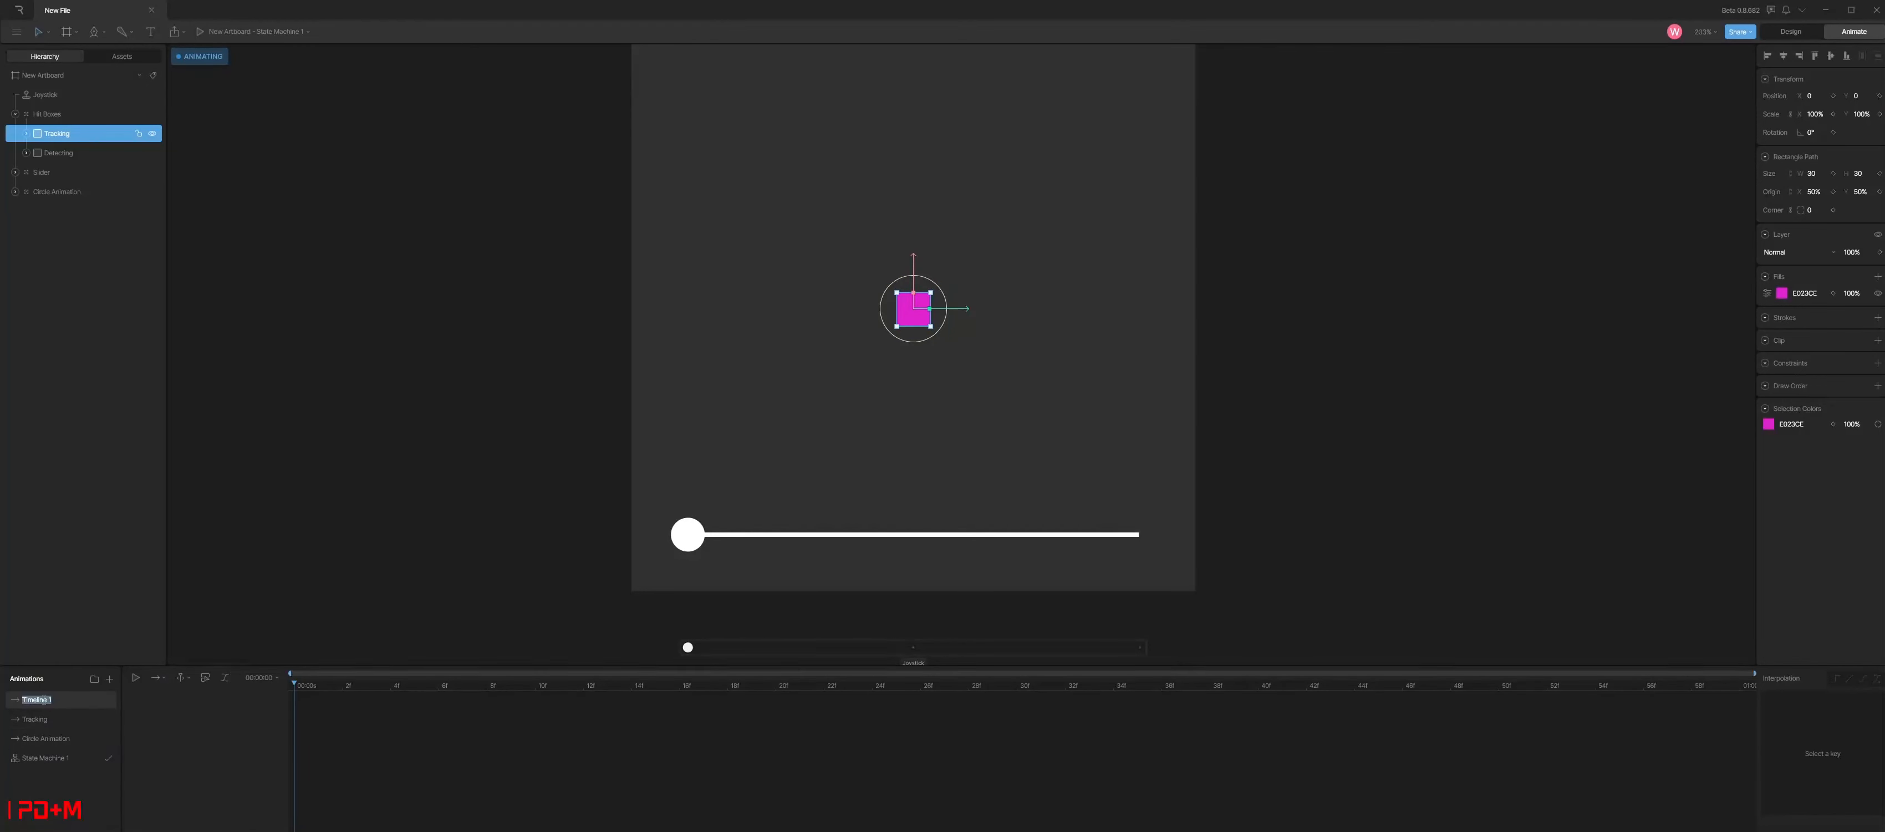
text(Detecting)
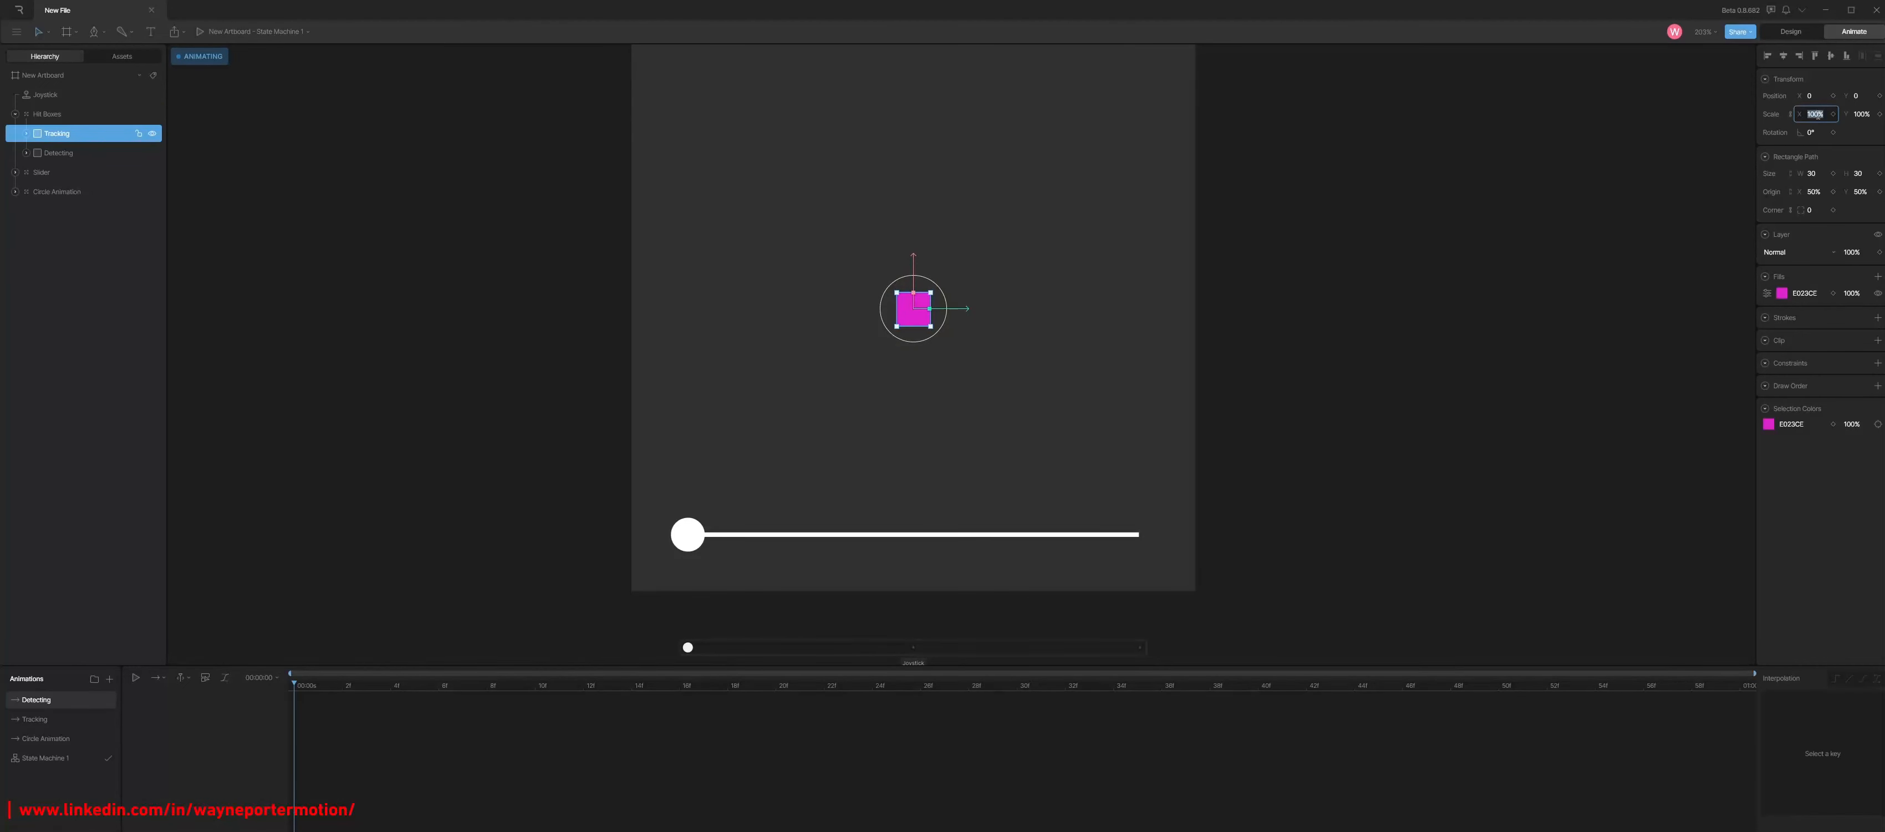
text(0)
key(Return)
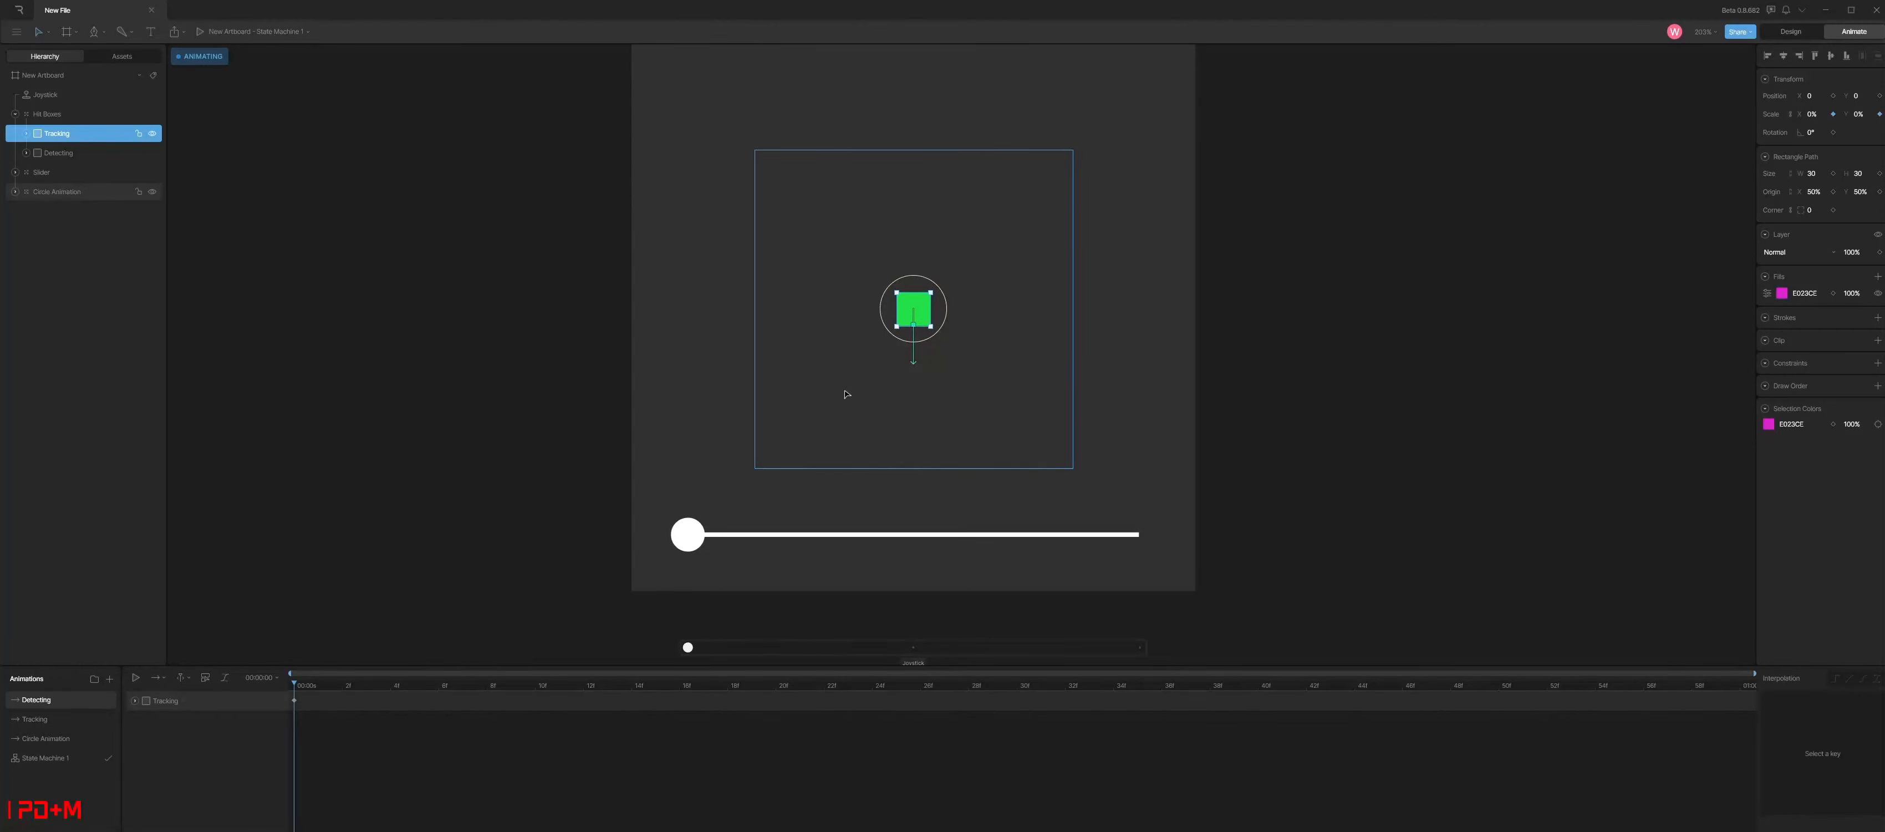
Expand the Slider group, switch to Design mode and set the Joystick's handle source to the slider's Button.
click(14, 172)
click(1791, 32)
click(1408, 459)
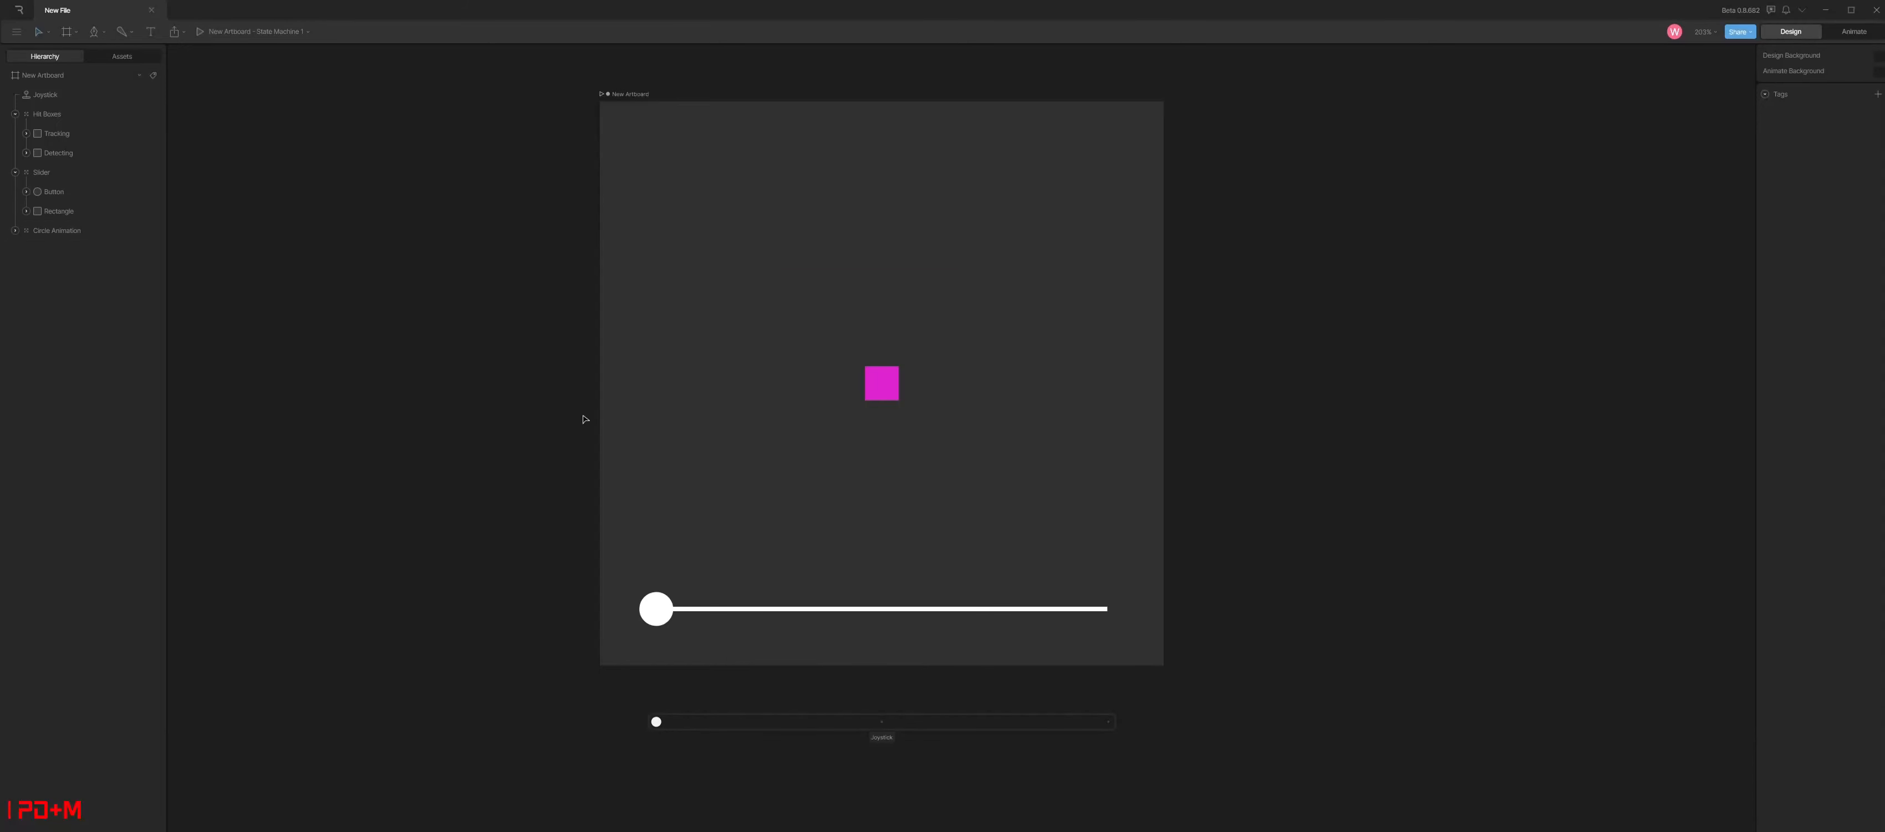
click(64, 100)
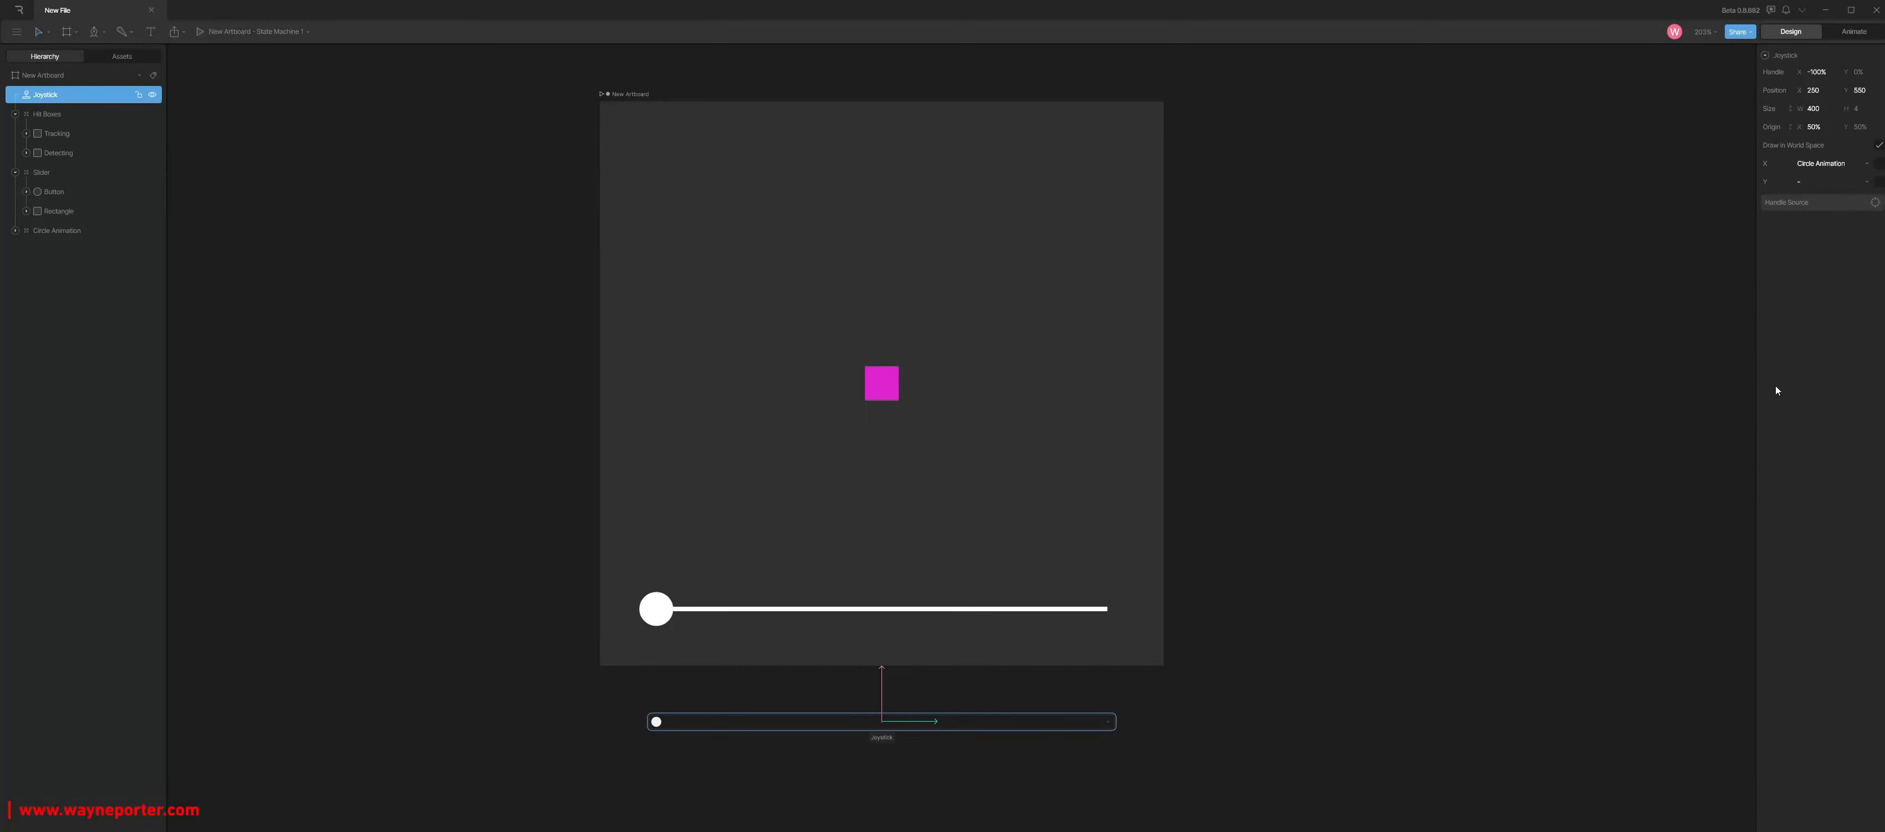
click(1812, 203)
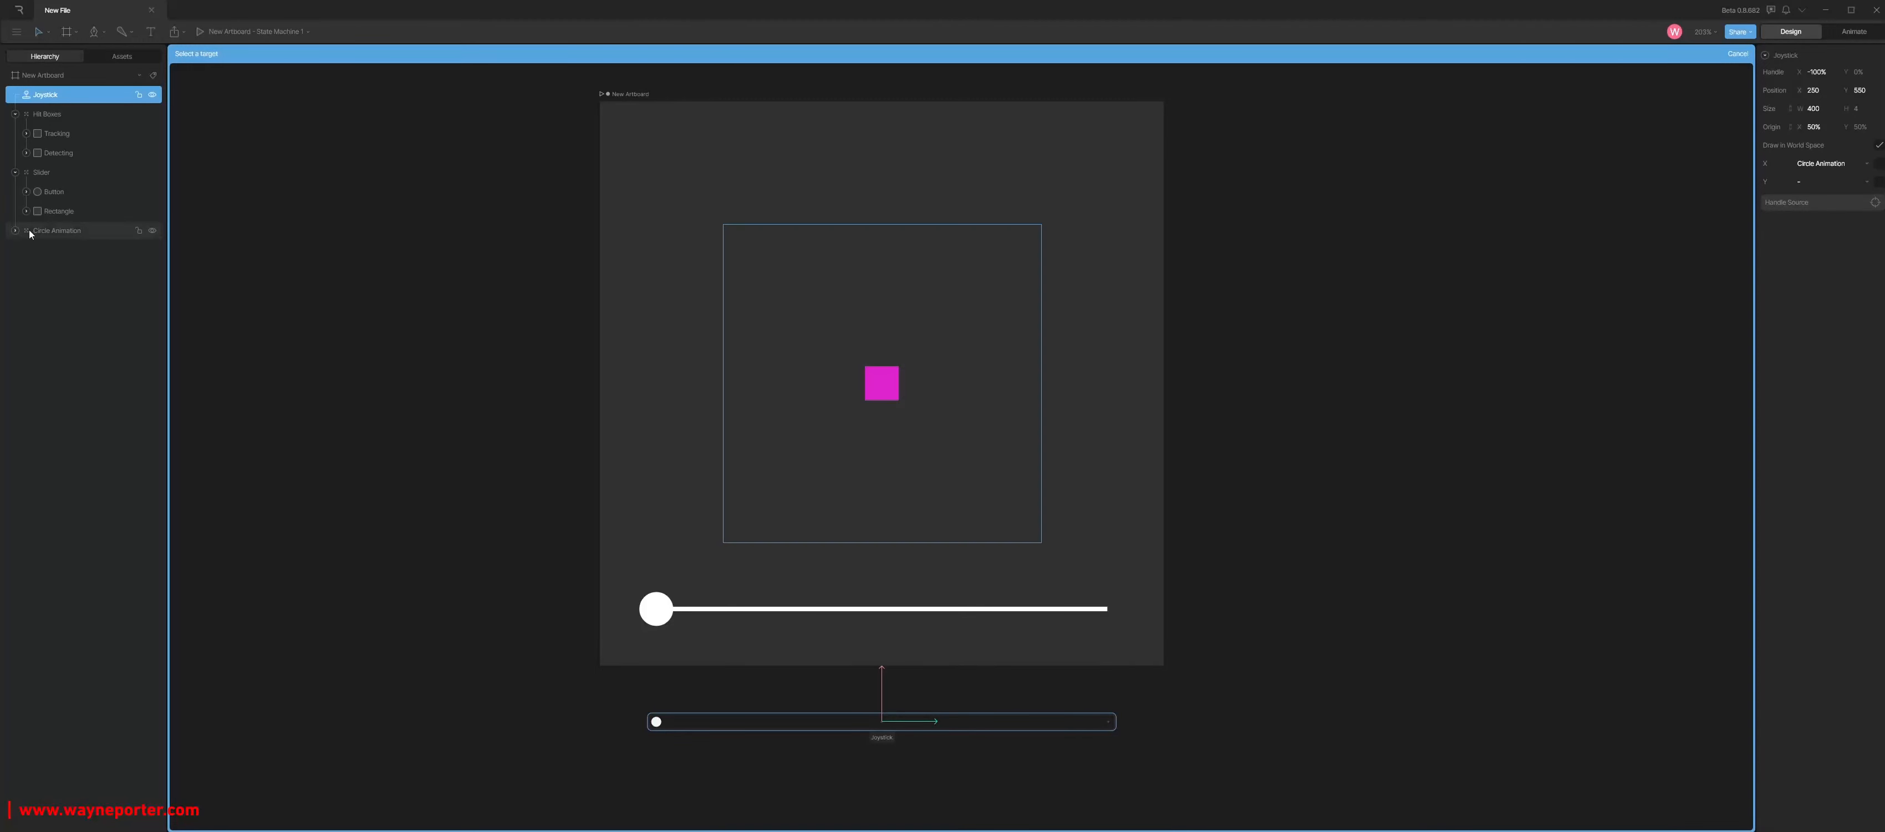
click(64, 192)
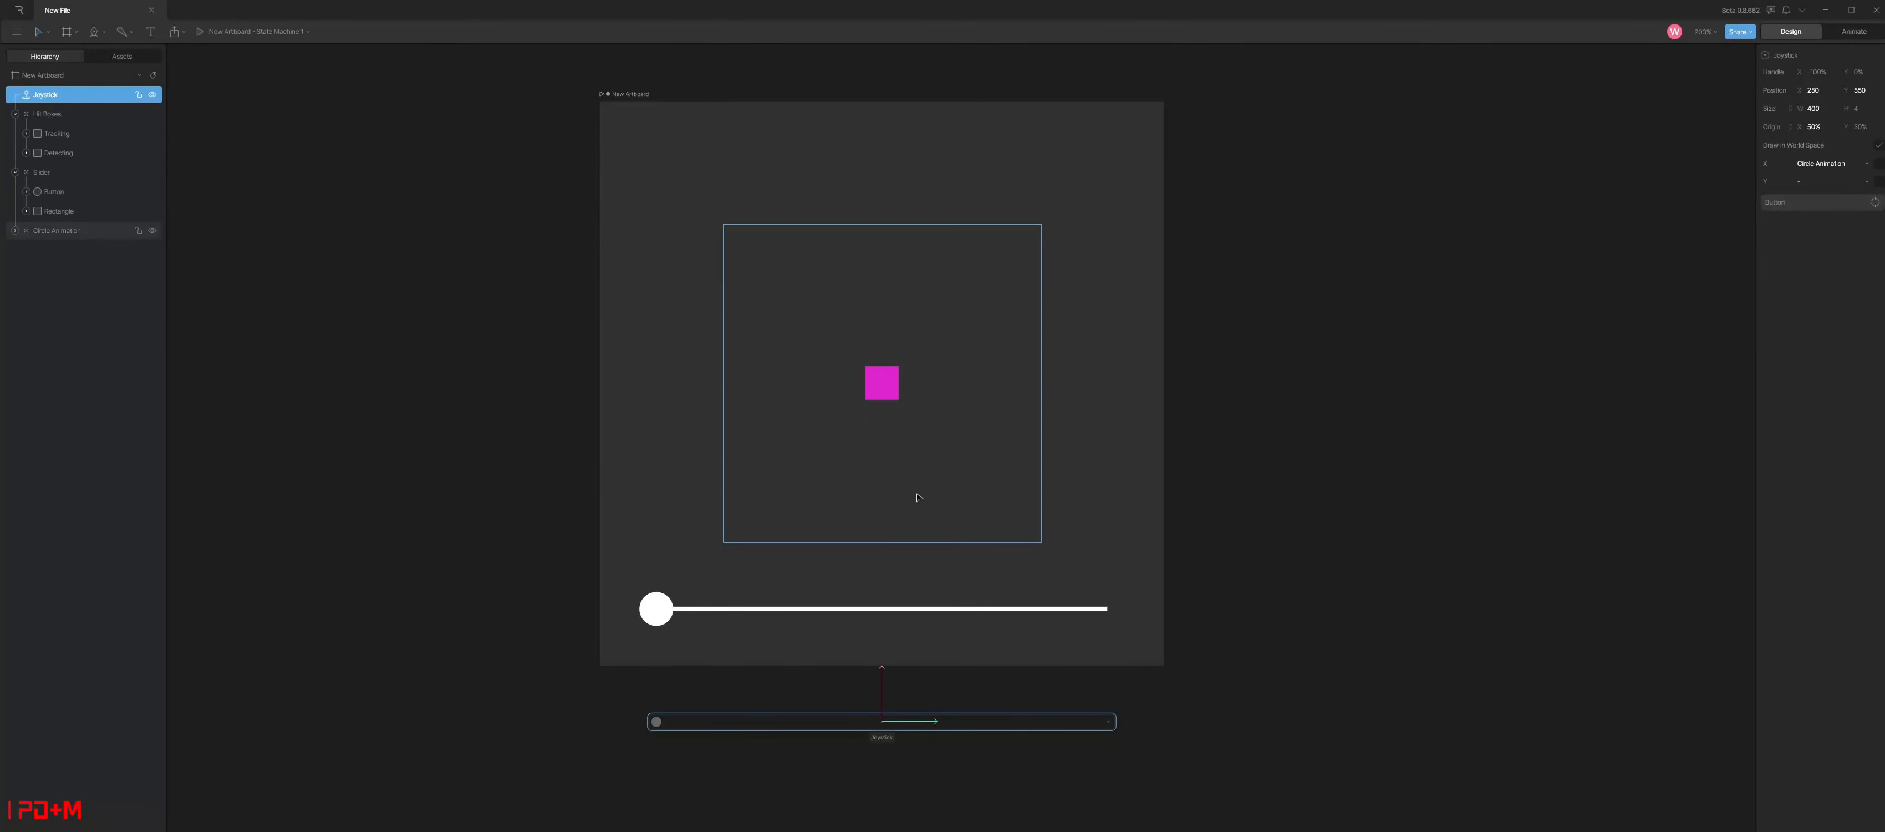
Move the Hit Boxes group onto the round Button at the start of the slider.
click(53, 114)
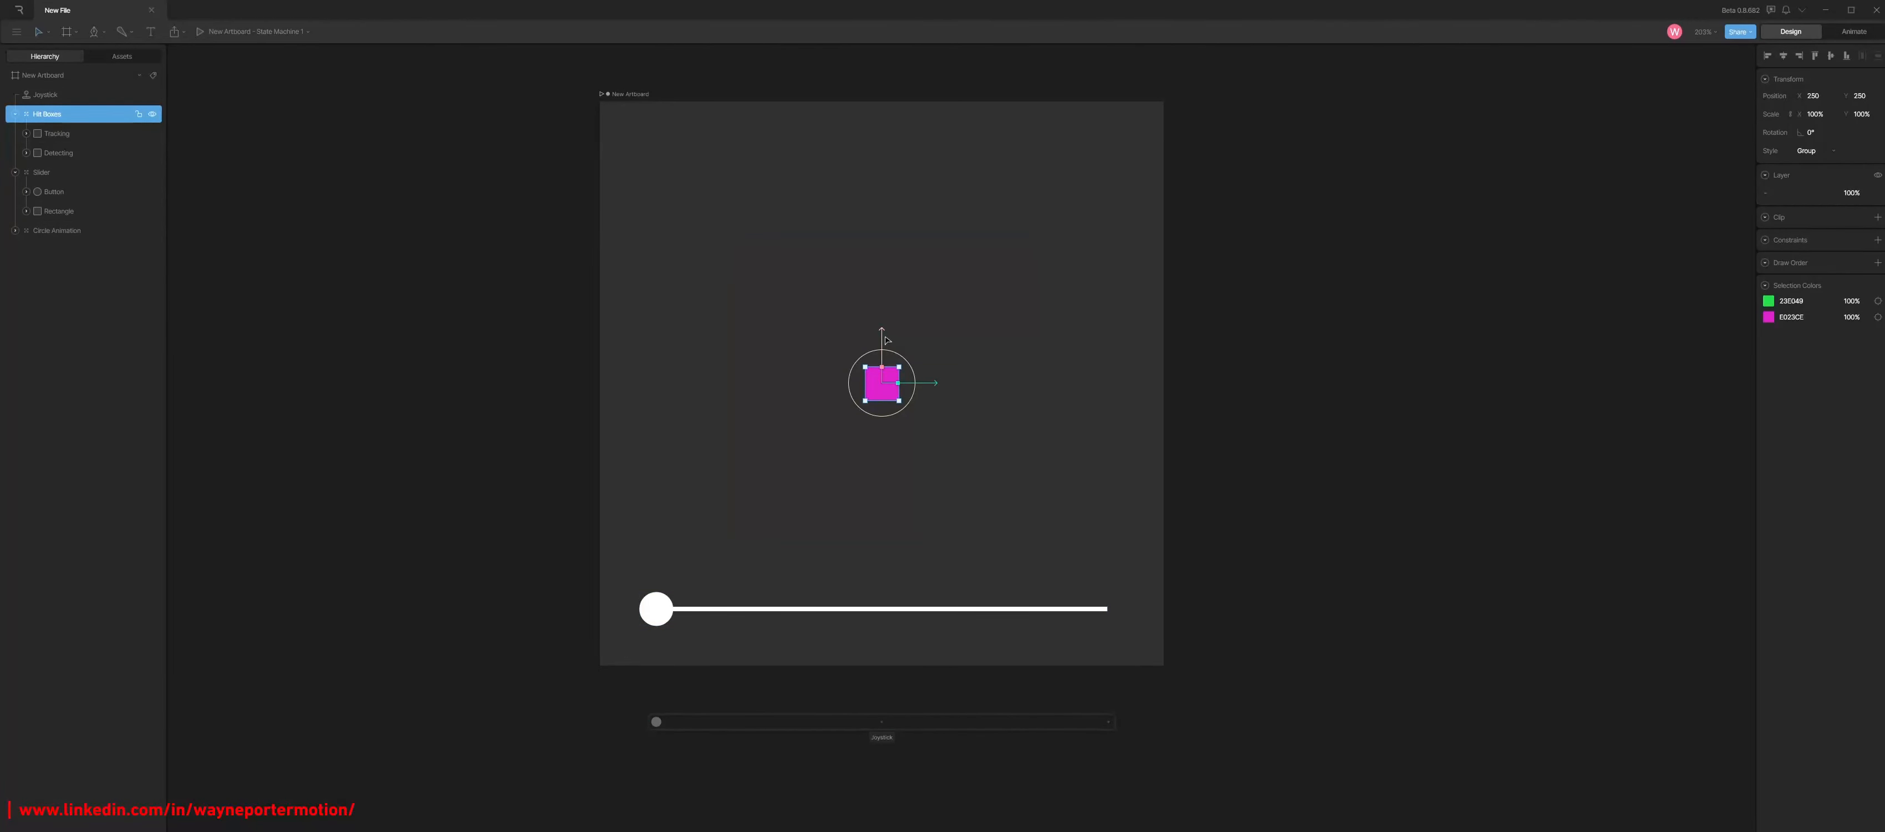
drag(892, 344, 712, 620)
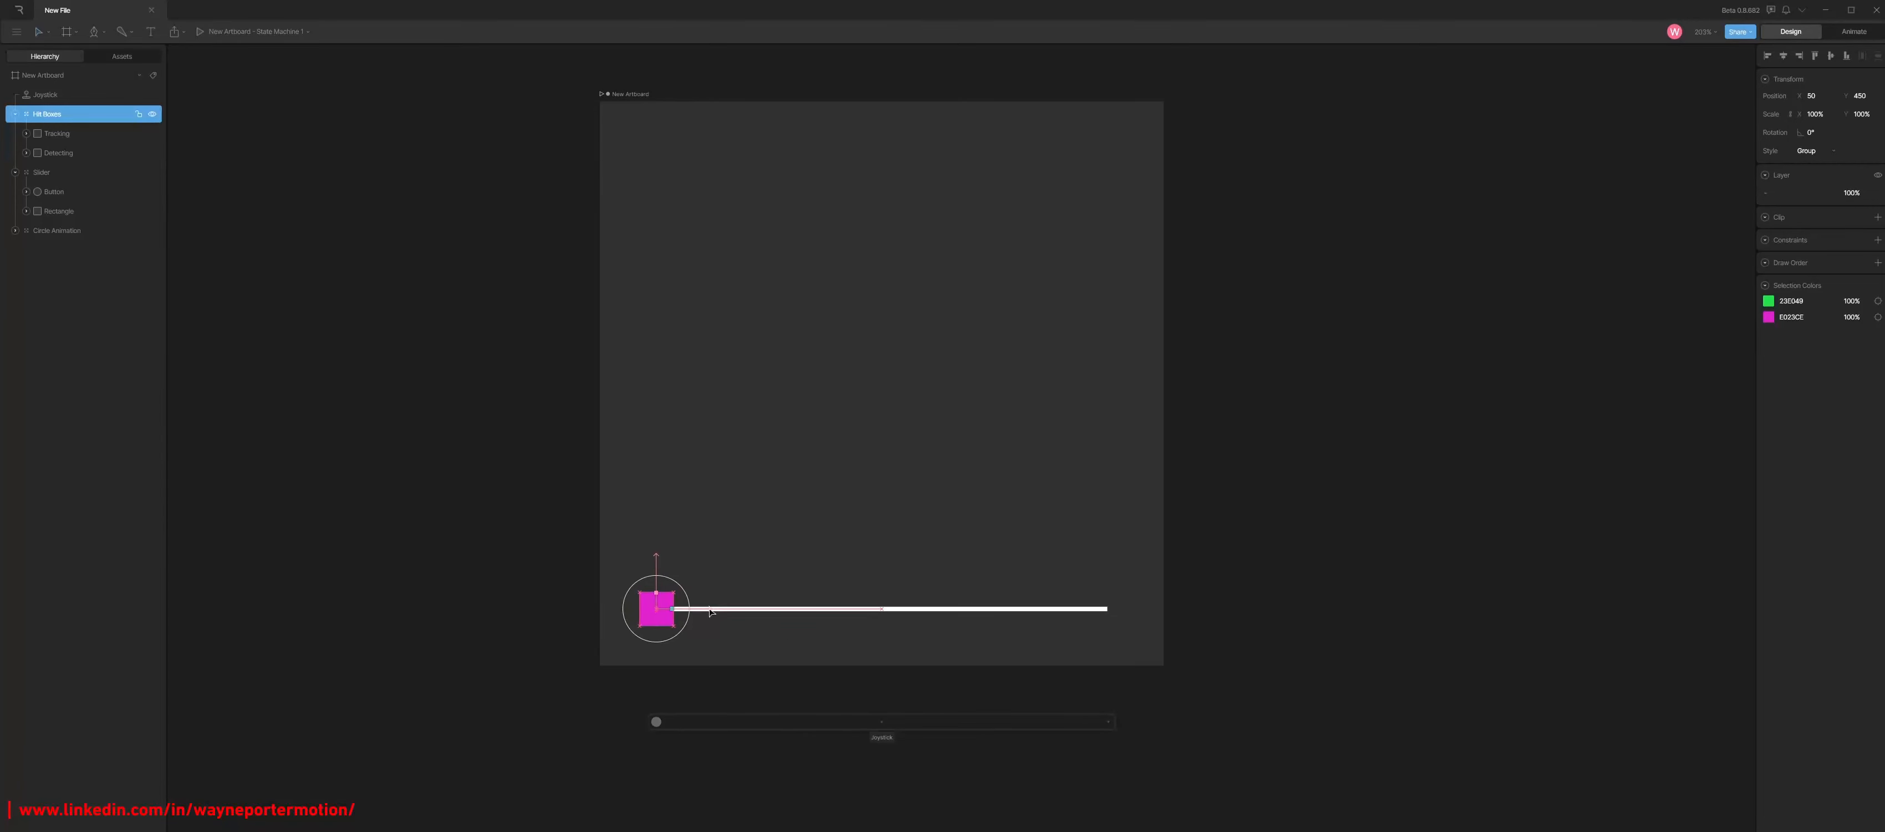
click(69, 192)
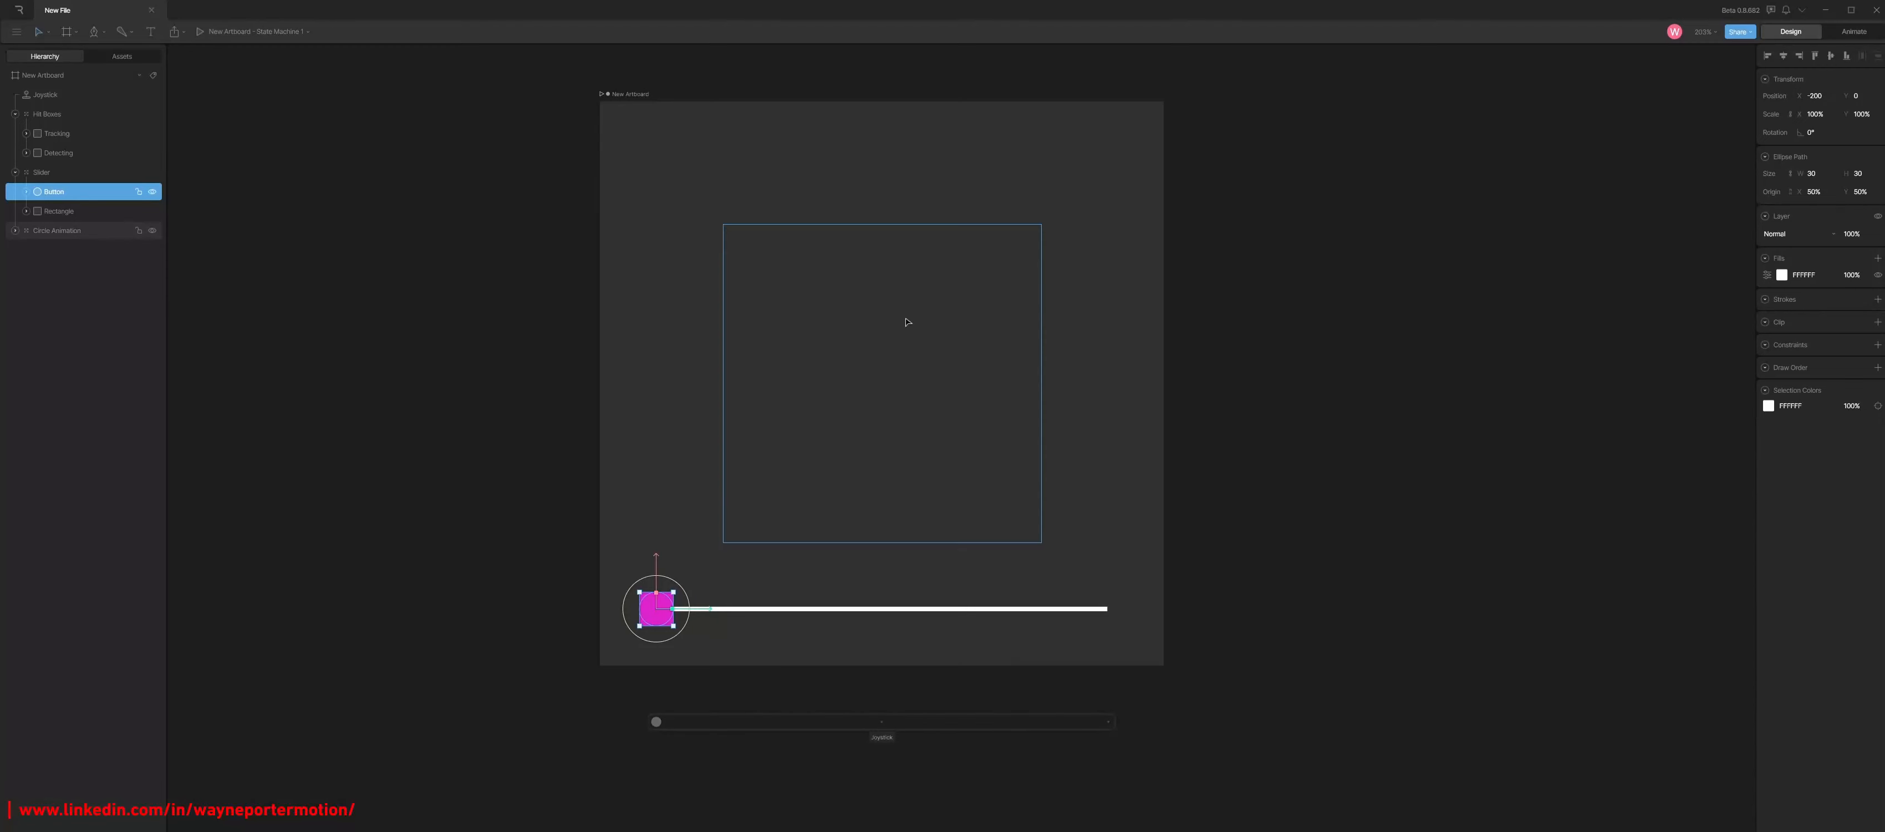
click(53, 173)
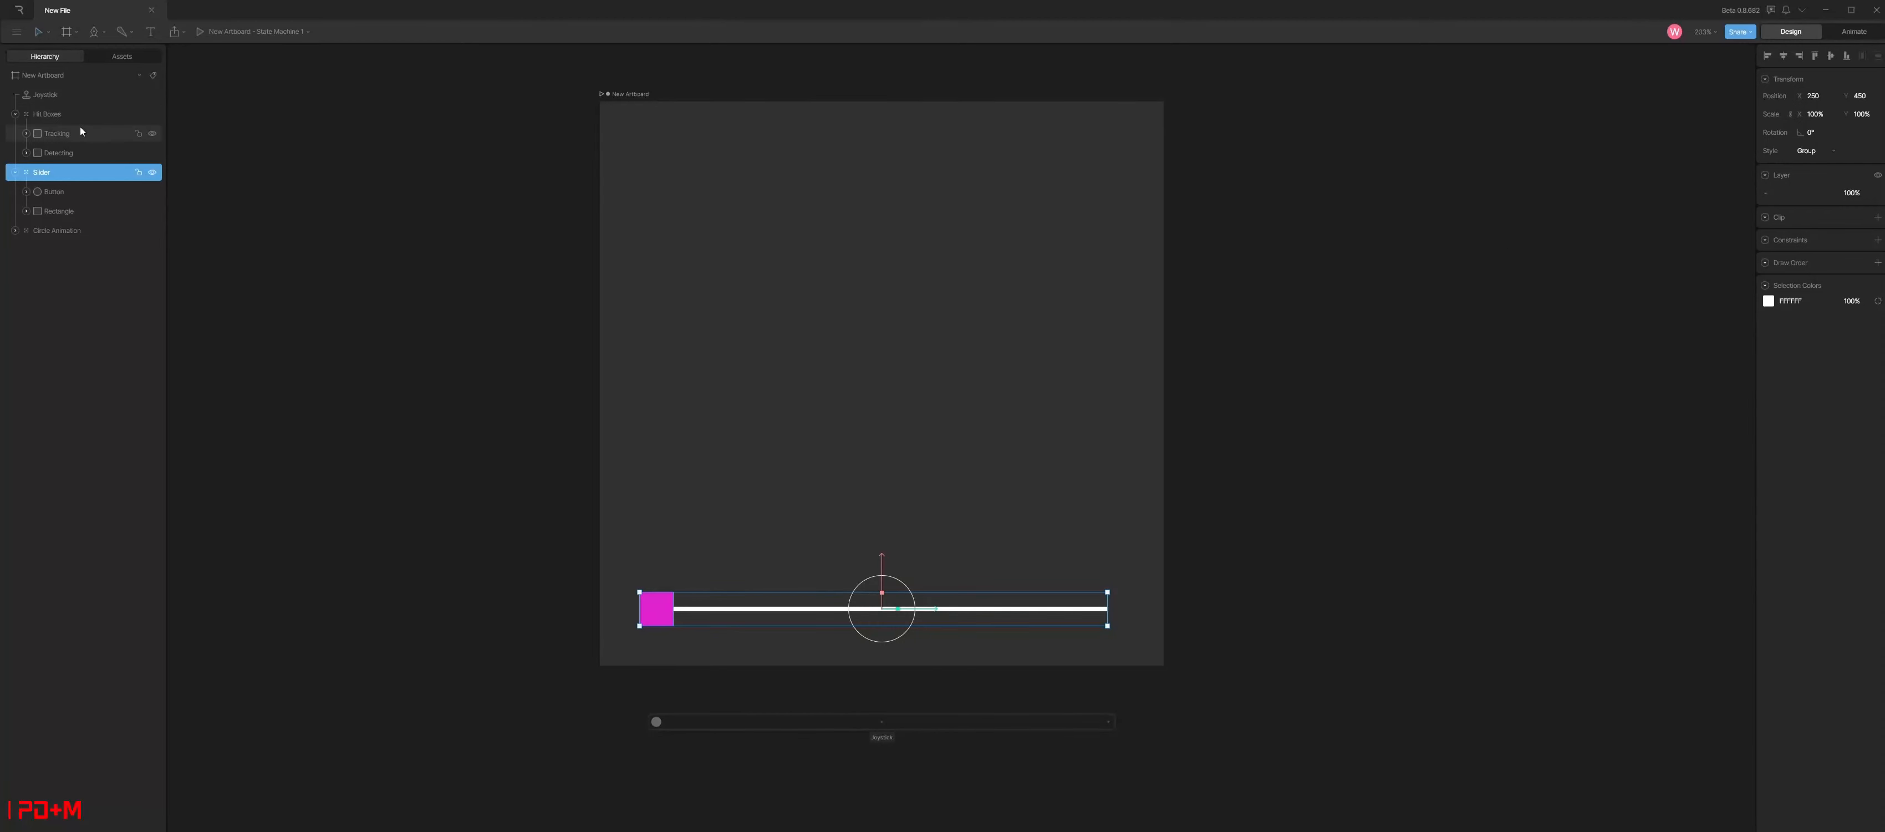
click(64, 114)
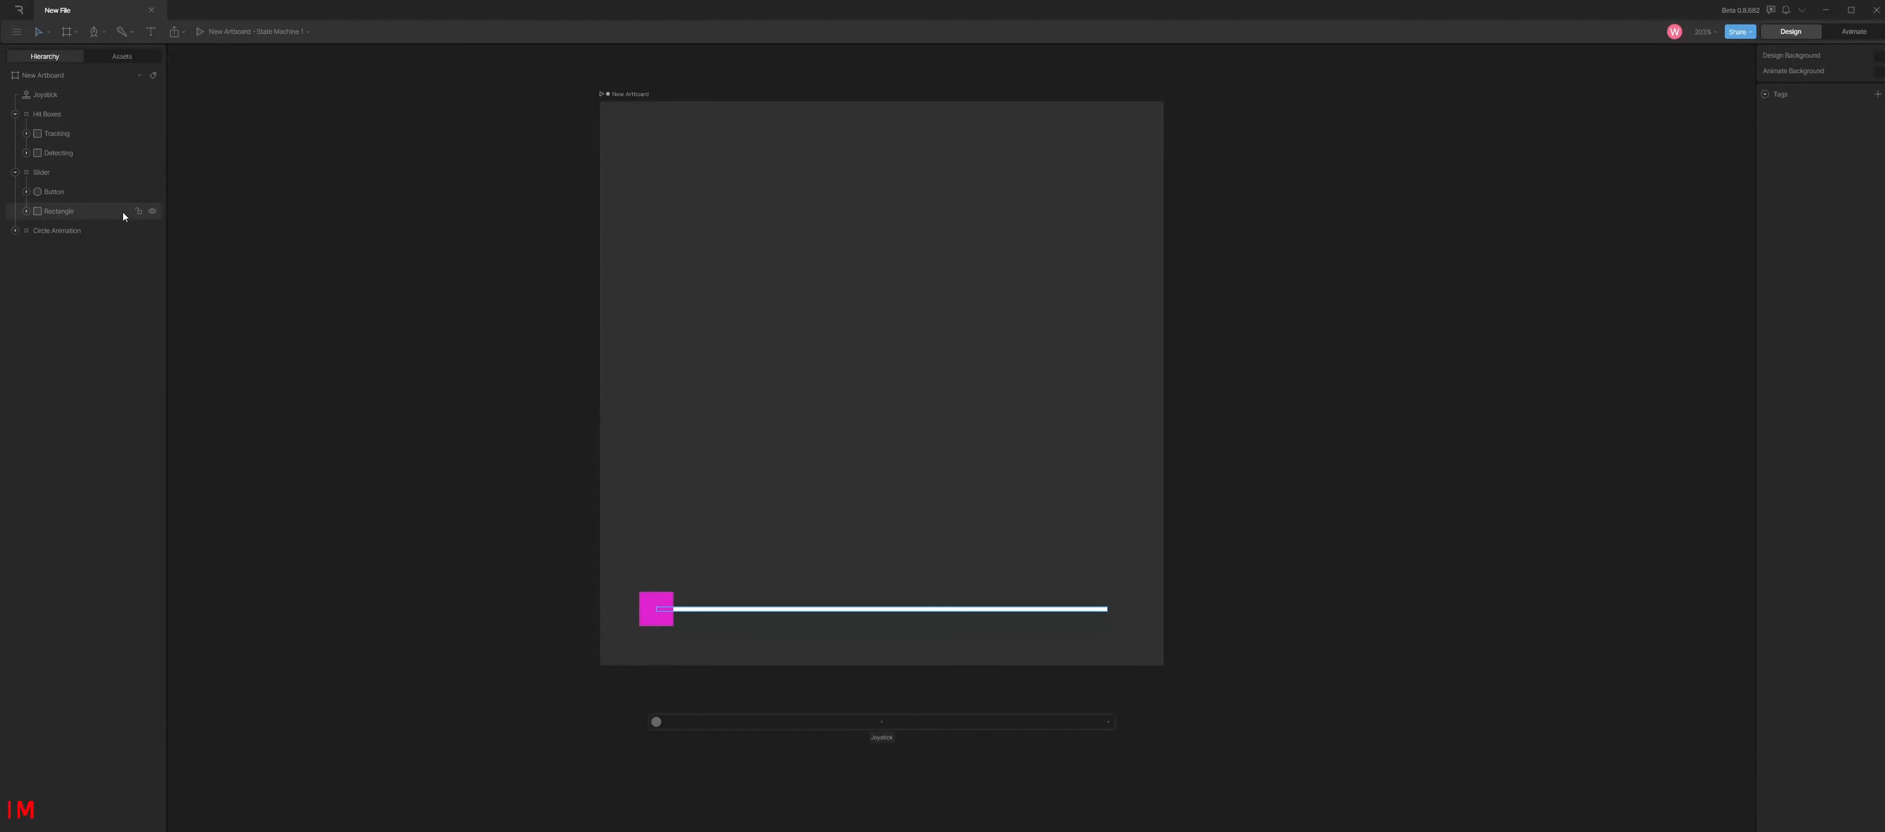
Add a Translation constraint to the slider's Button and set its target to the Hit Boxes group.
click(66, 196)
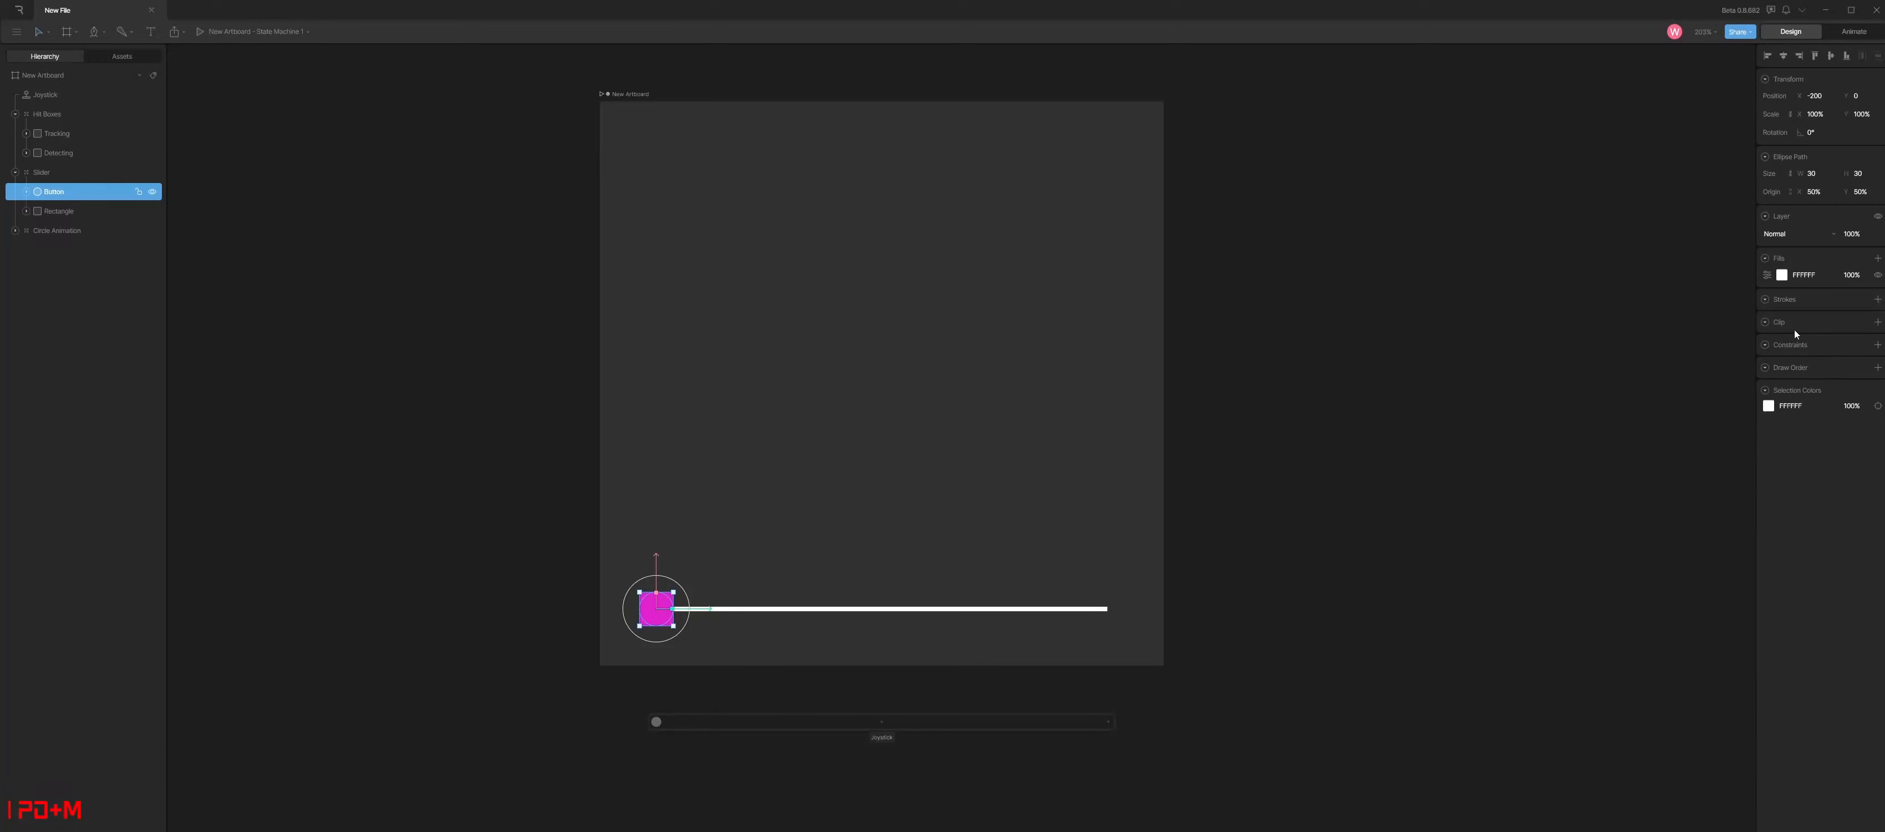
click(1878, 345)
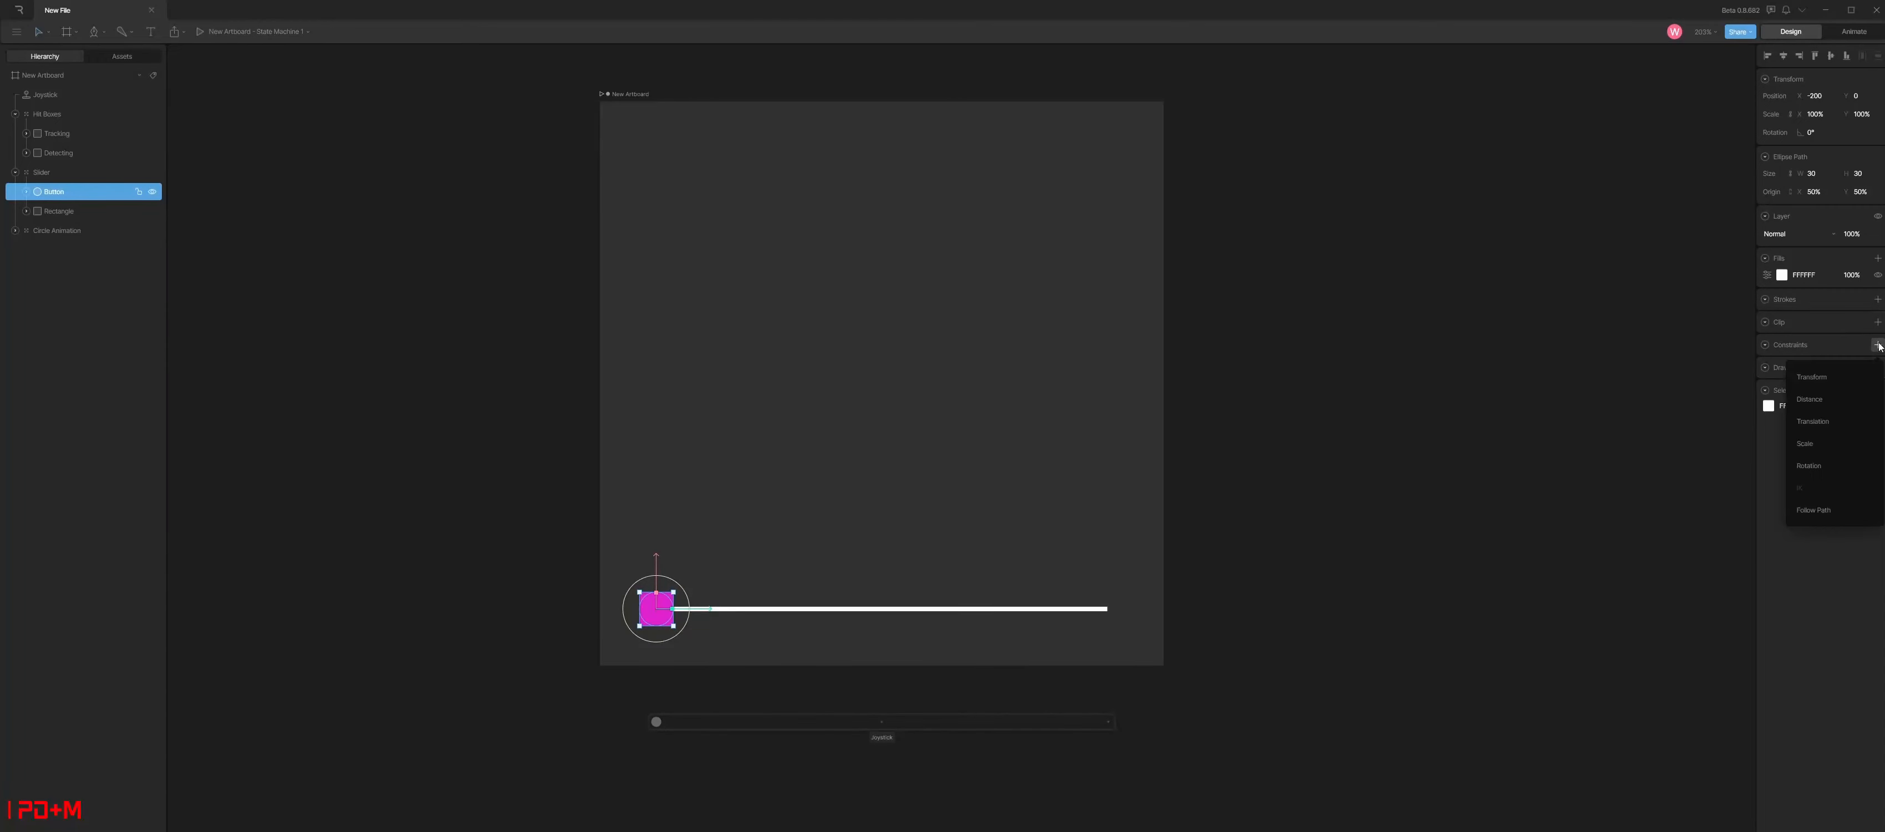
click(1838, 423)
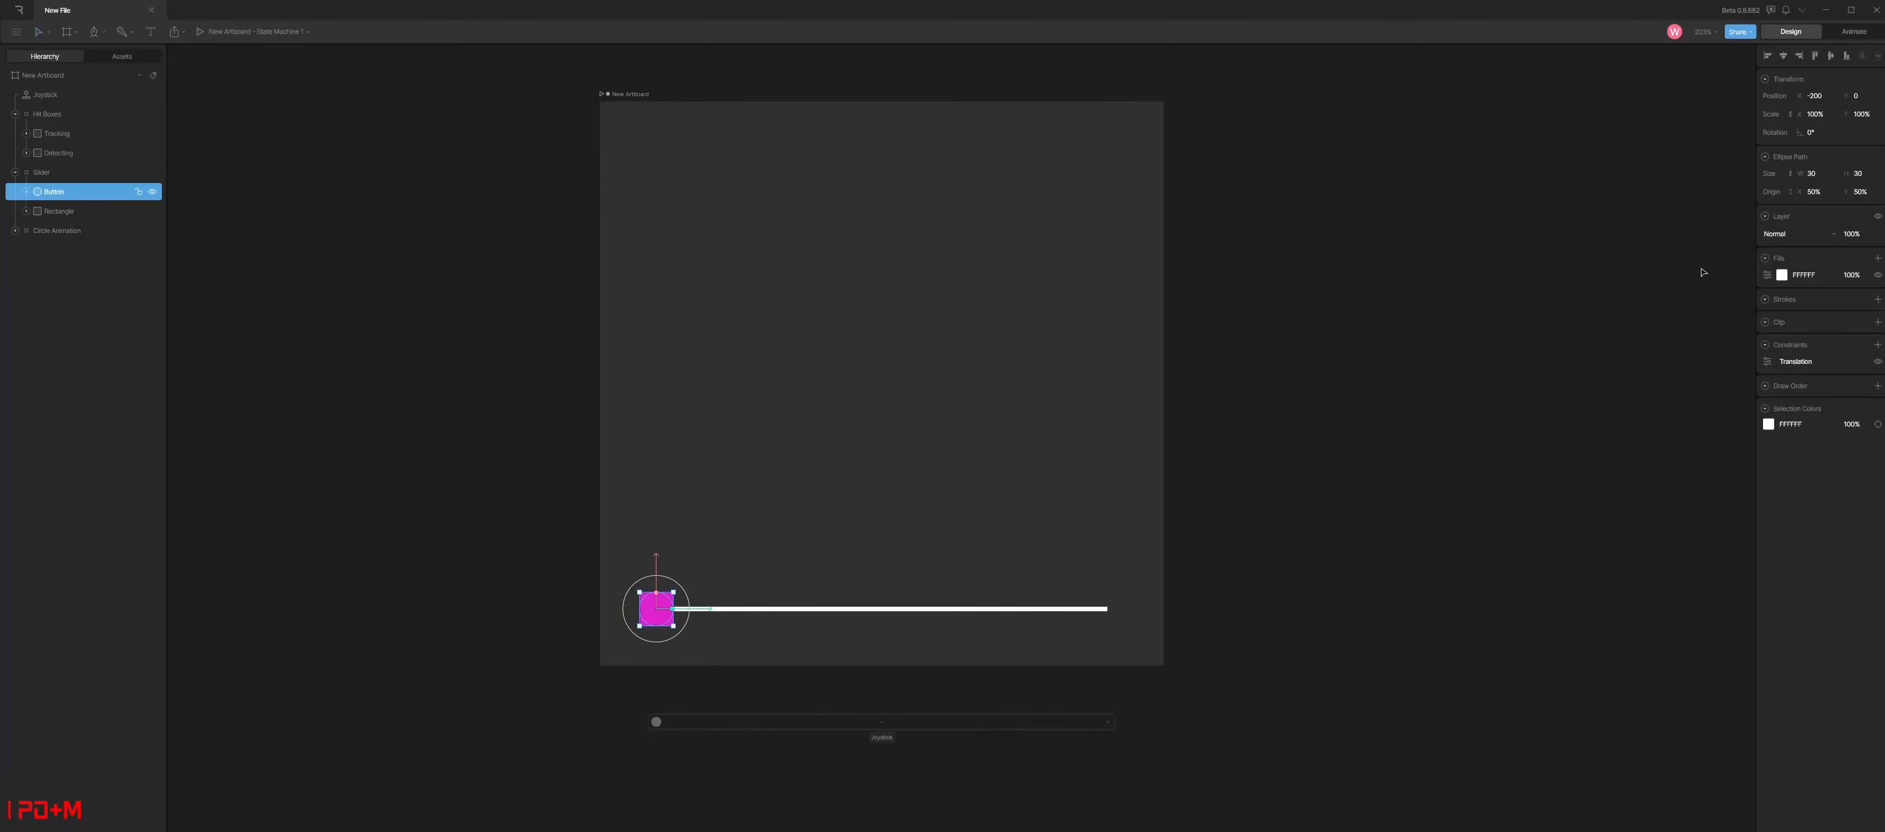
click(1768, 362)
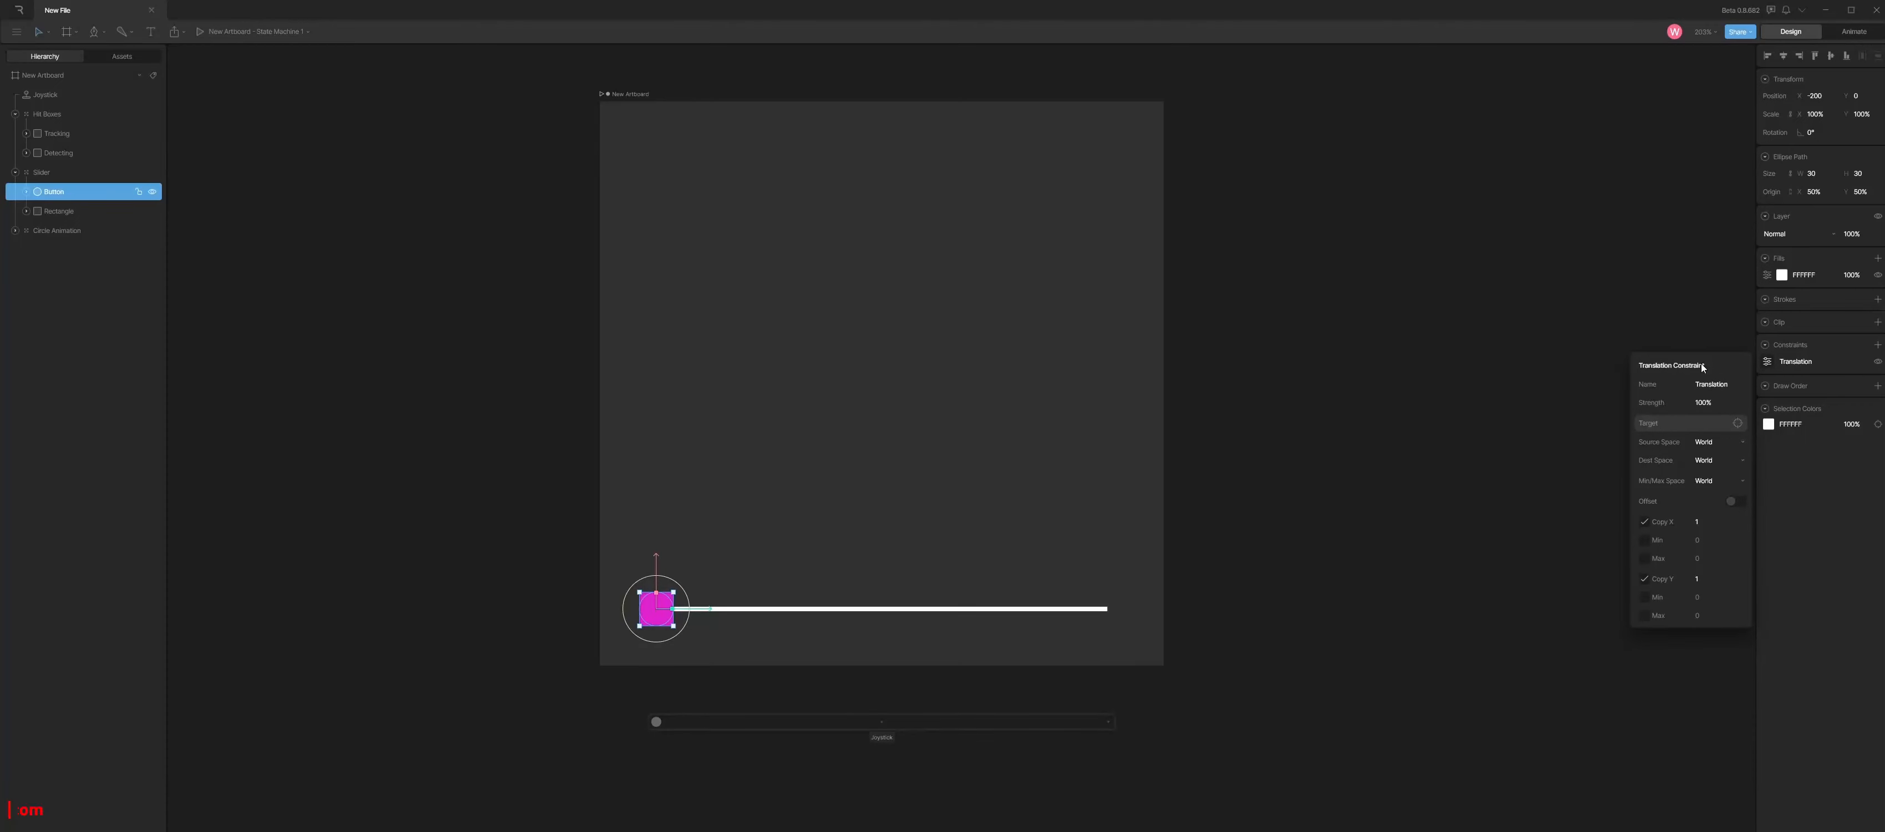
click(1686, 423)
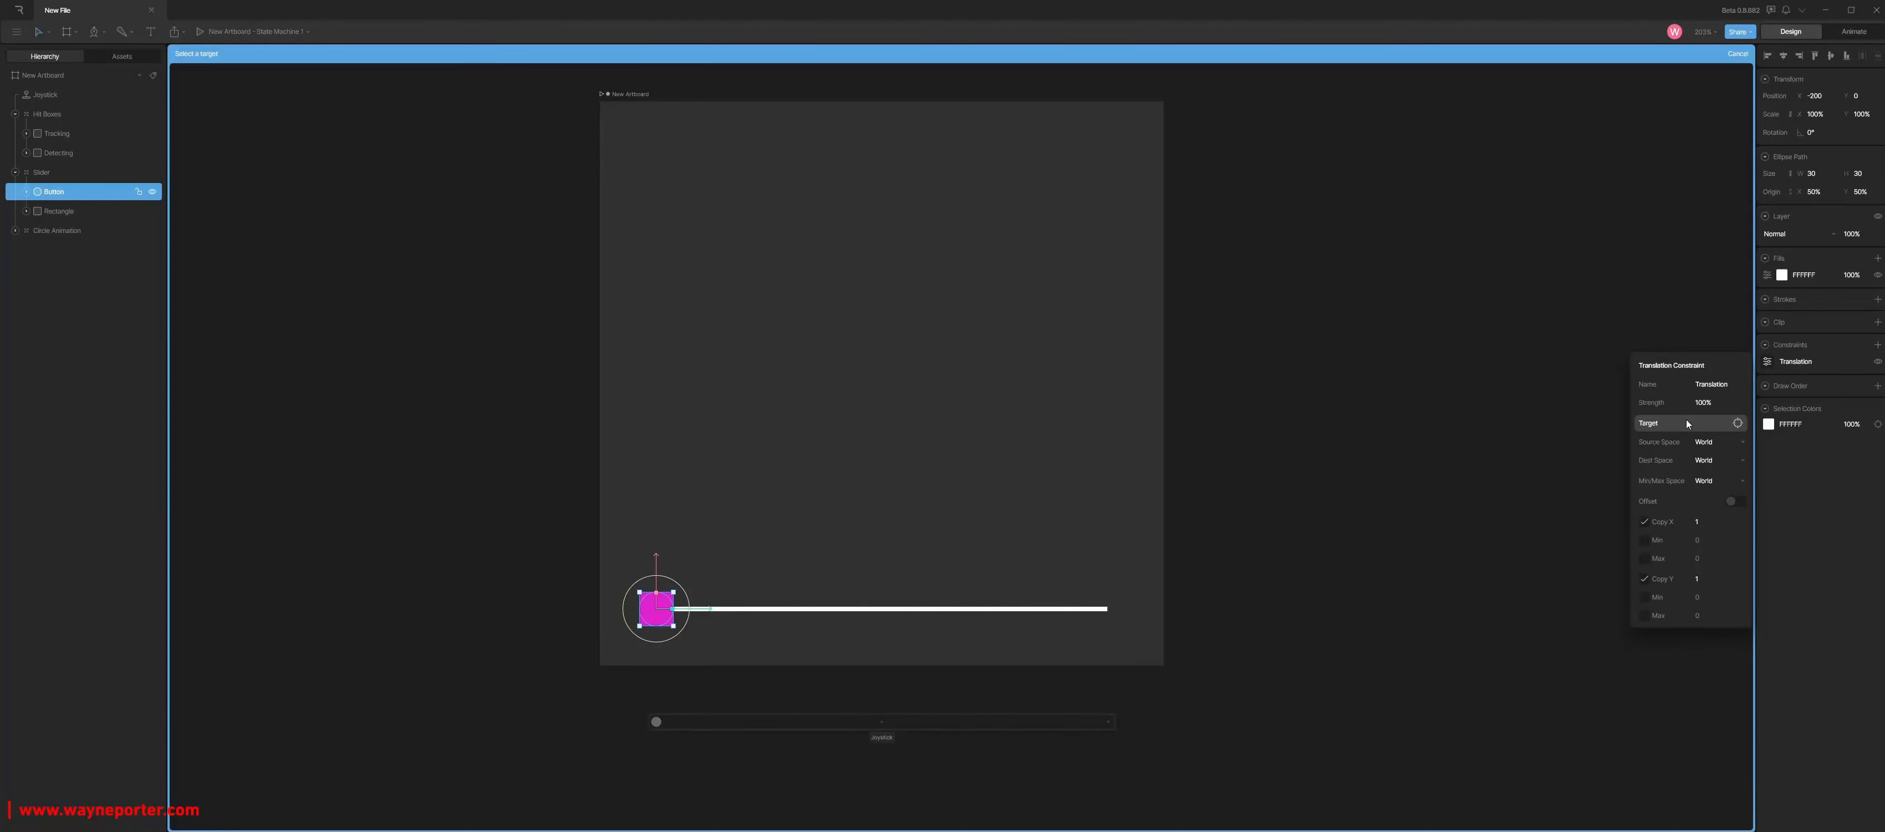
click(53, 114)
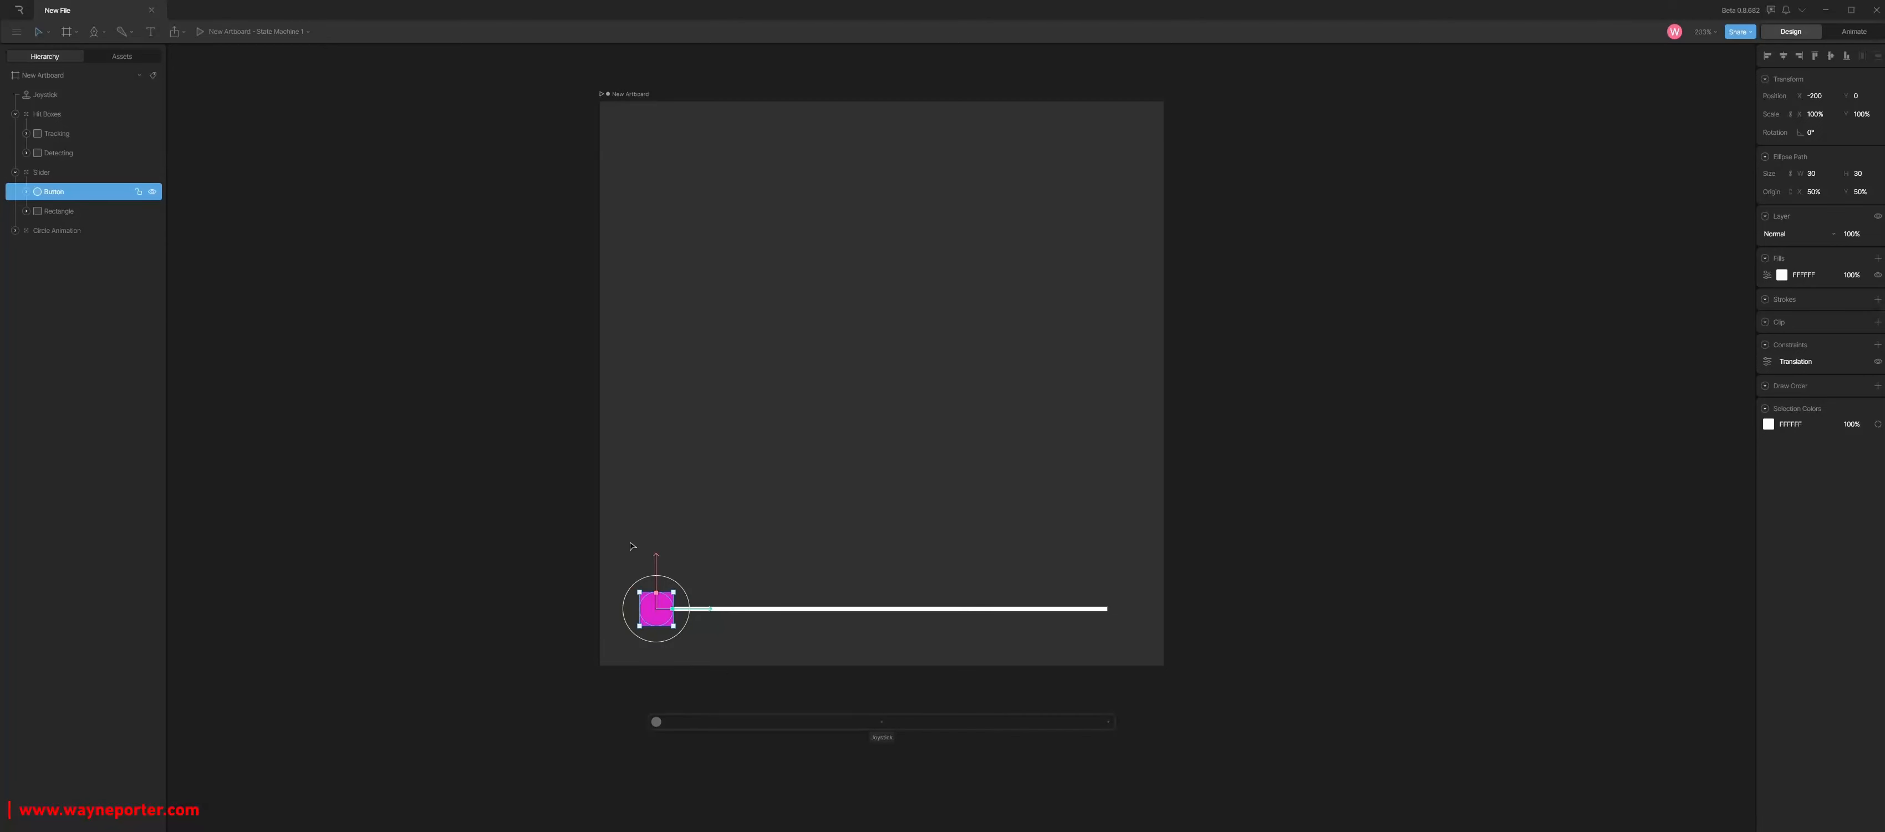
Hide the Tracking and Detecting squares and test moving the Hit Boxes group along the slider, undoing the move.
click(152, 134)
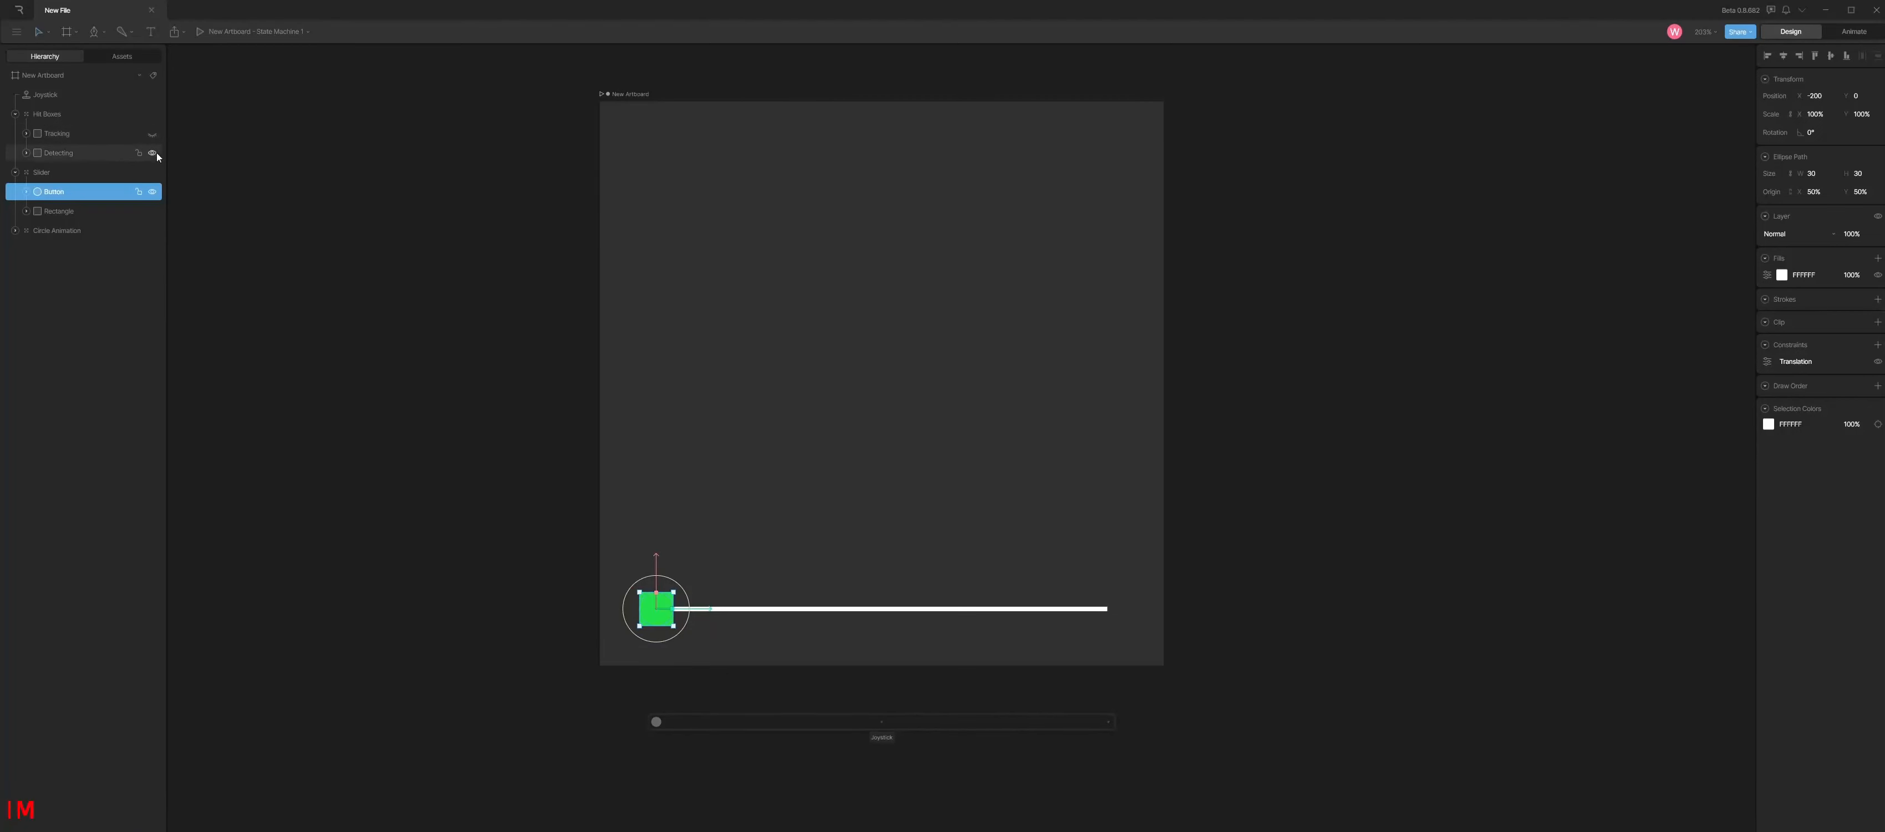
click(153, 154)
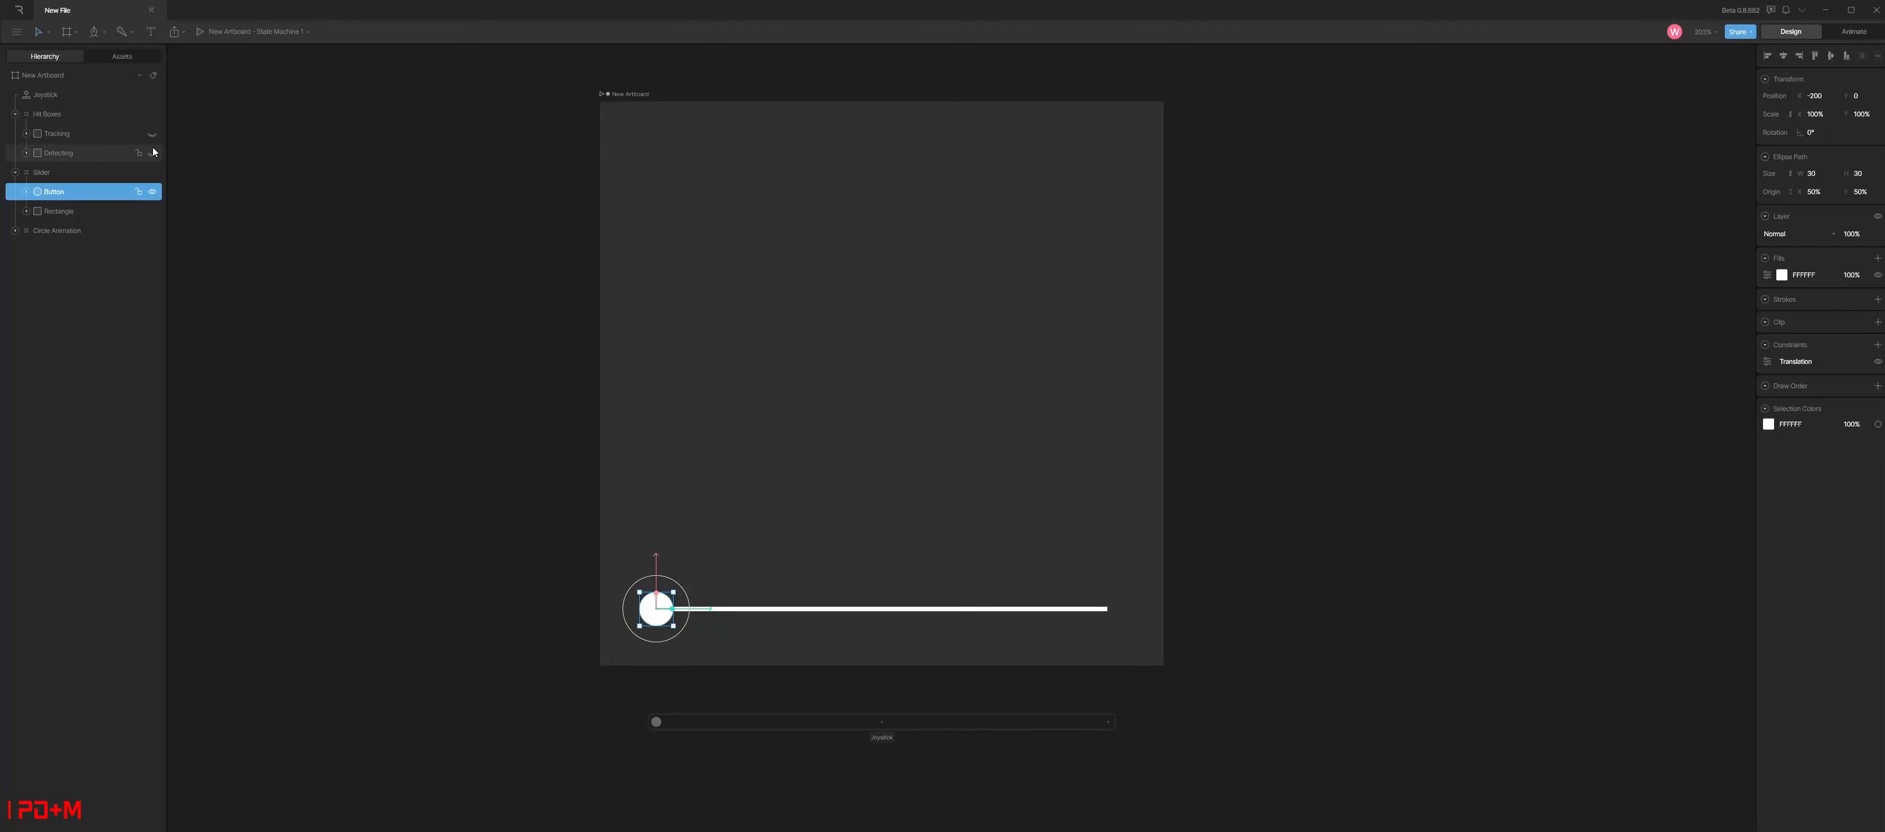
click(59, 117)
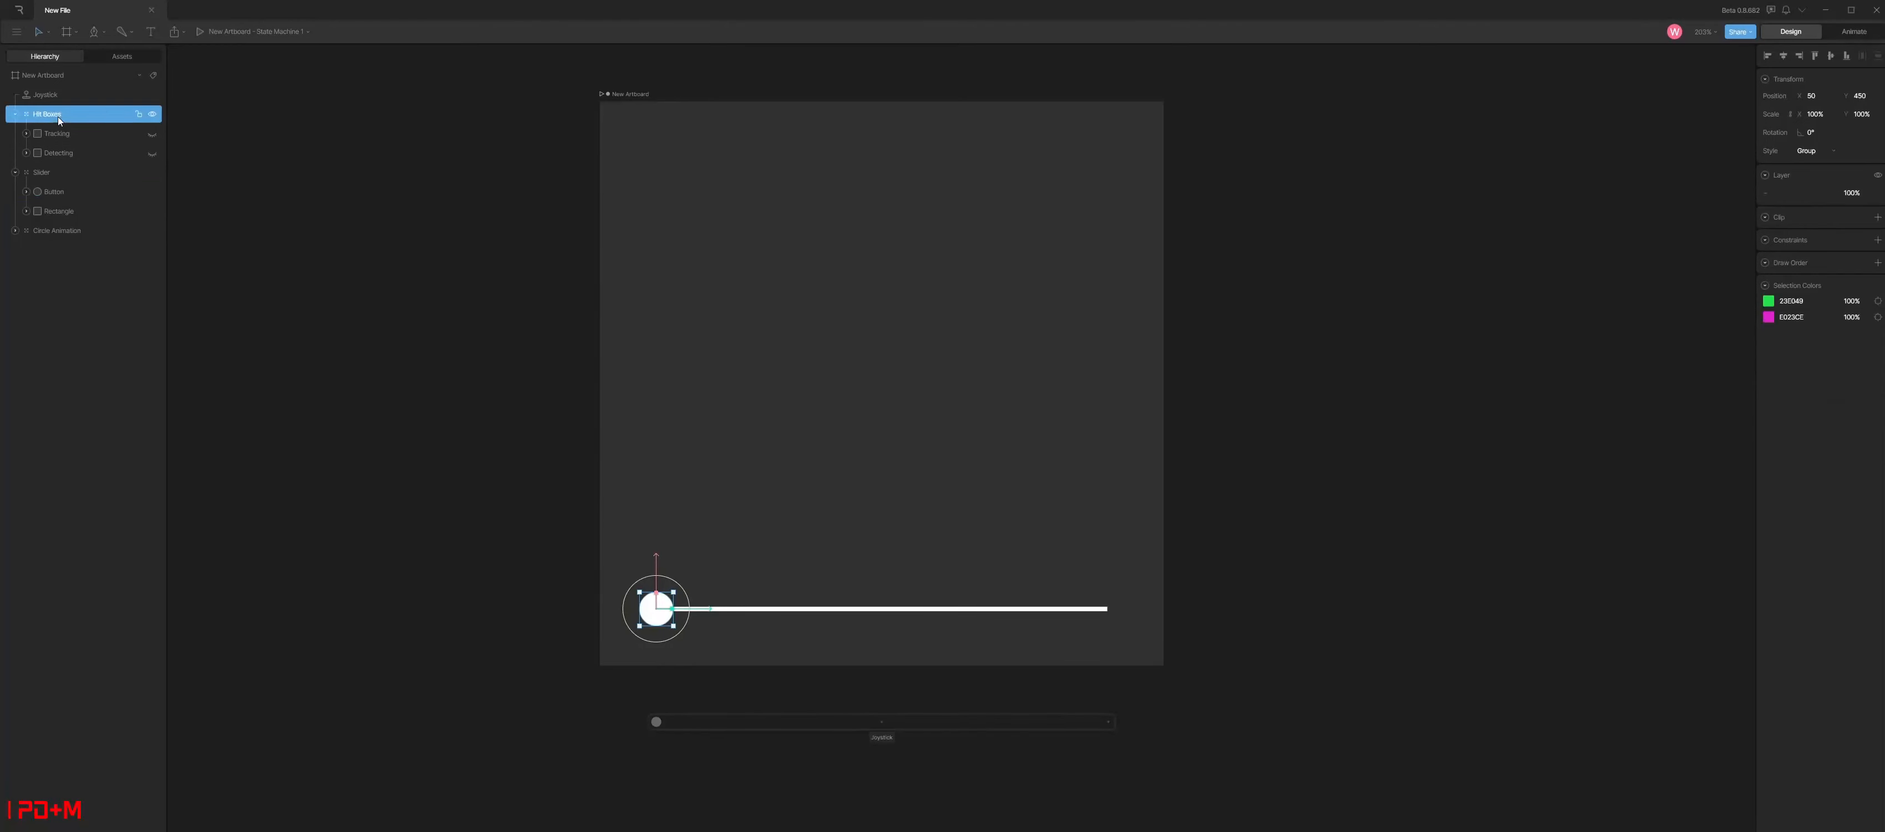
drag(703, 608, 847, 607)
key(ctrl+z)
click(69, 190)
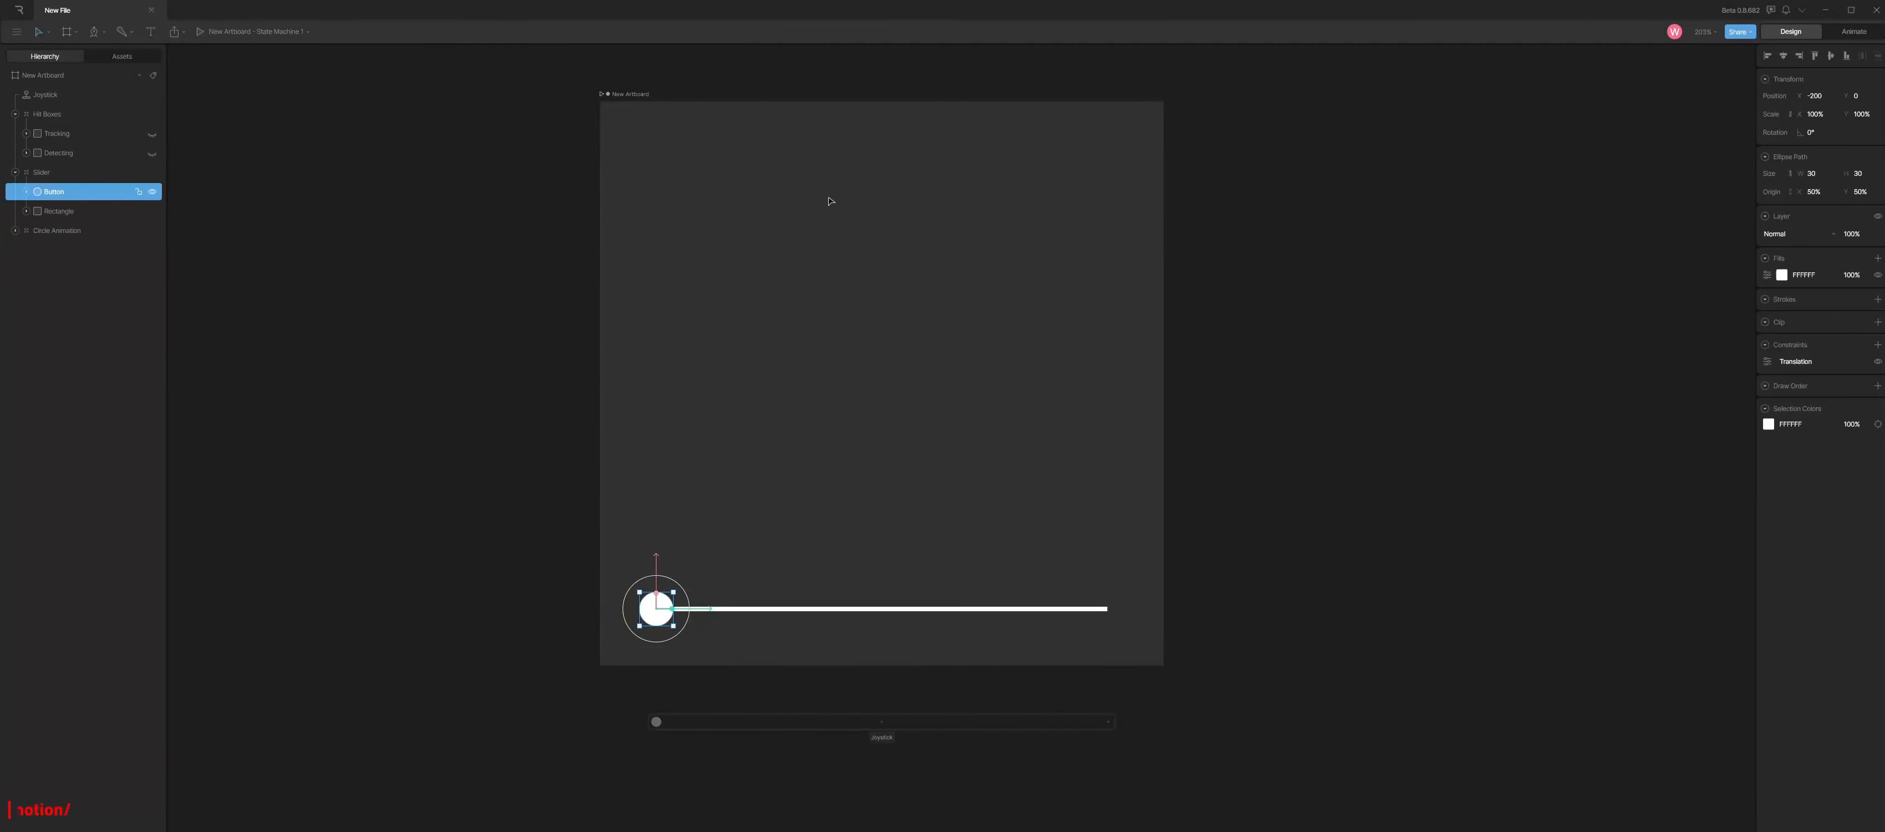
click(1768, 362)
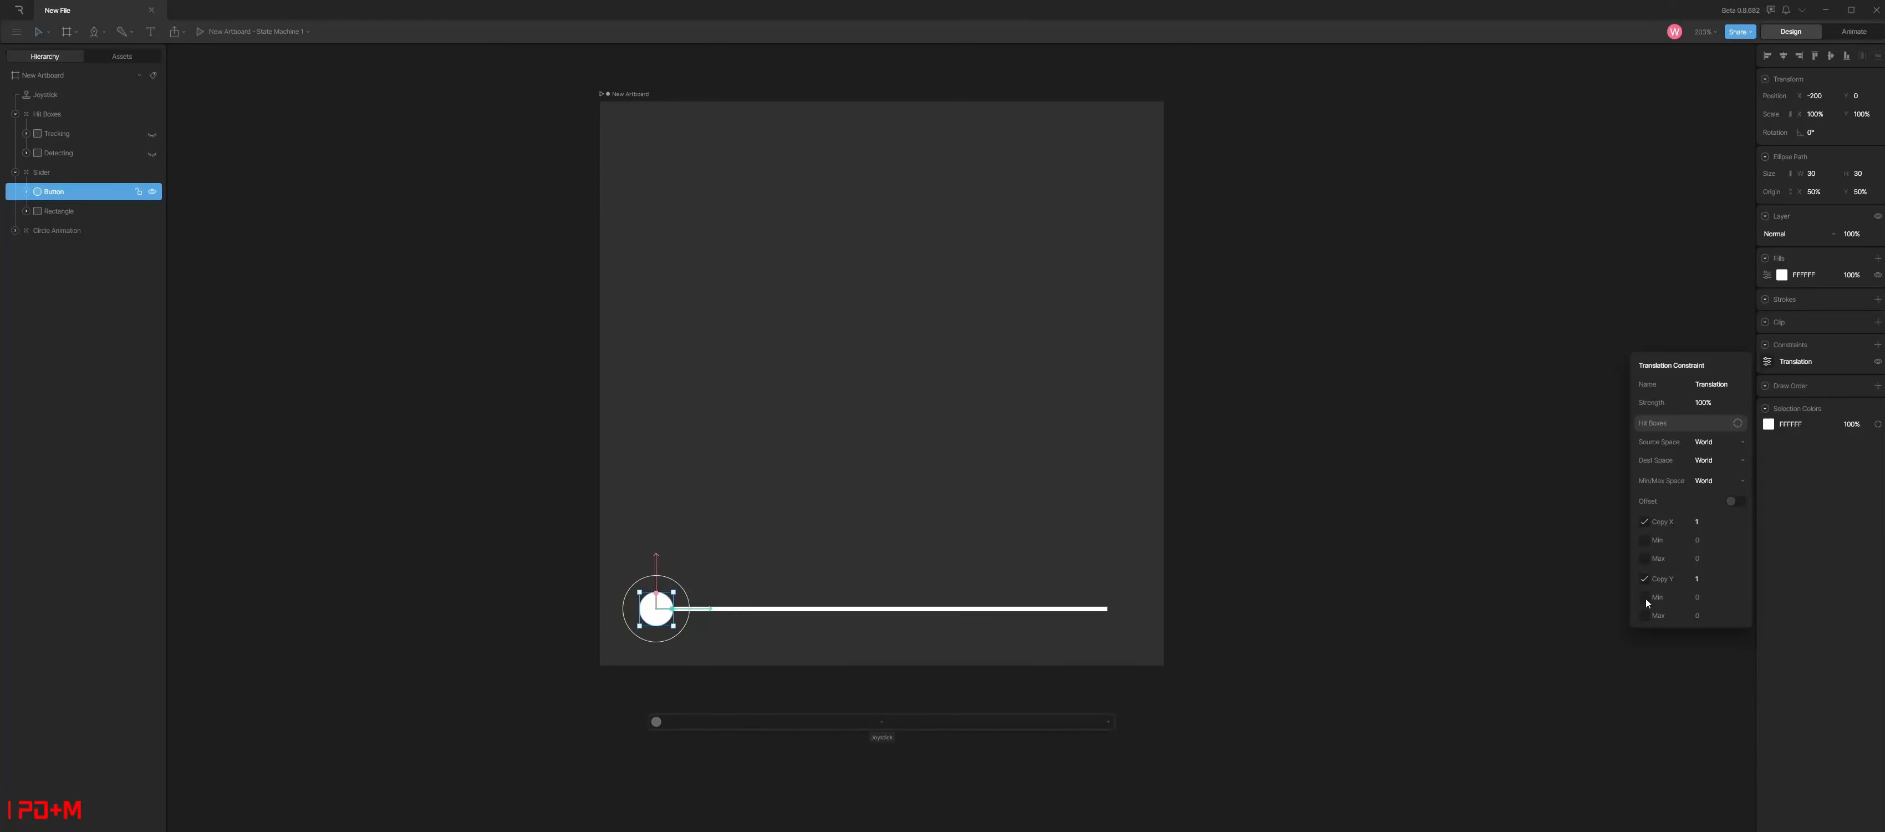
click(332, 303)
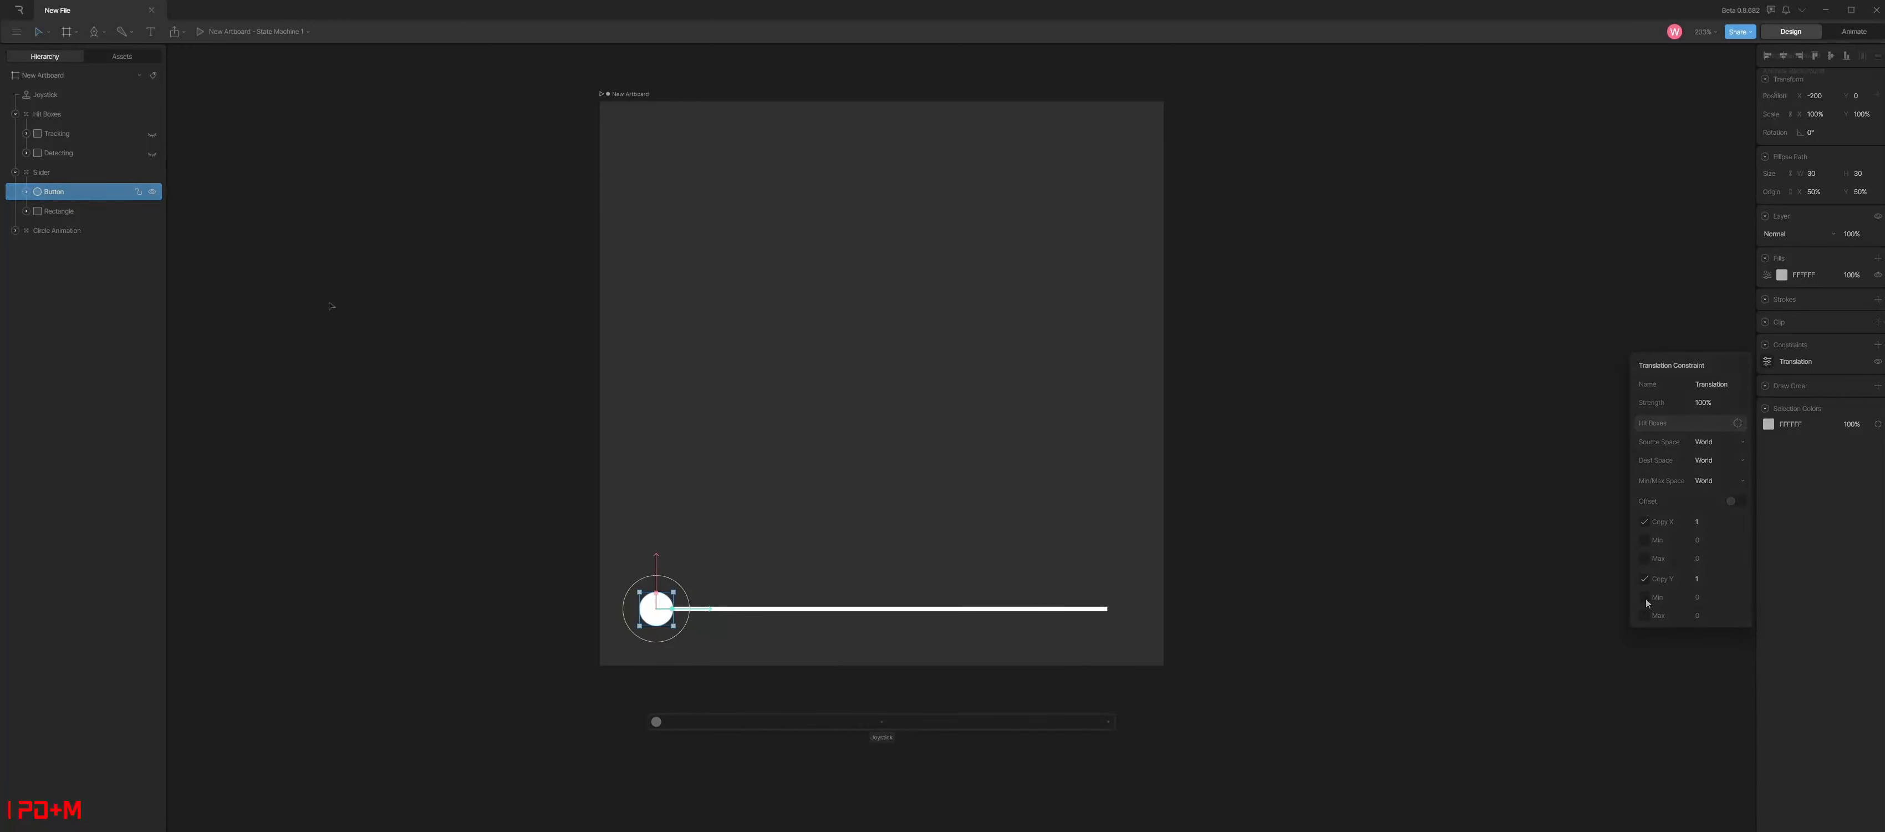
Add a Translation constraint to the Hit Boxes group and turn off Copy X and Copy Y.
click(61, 114)
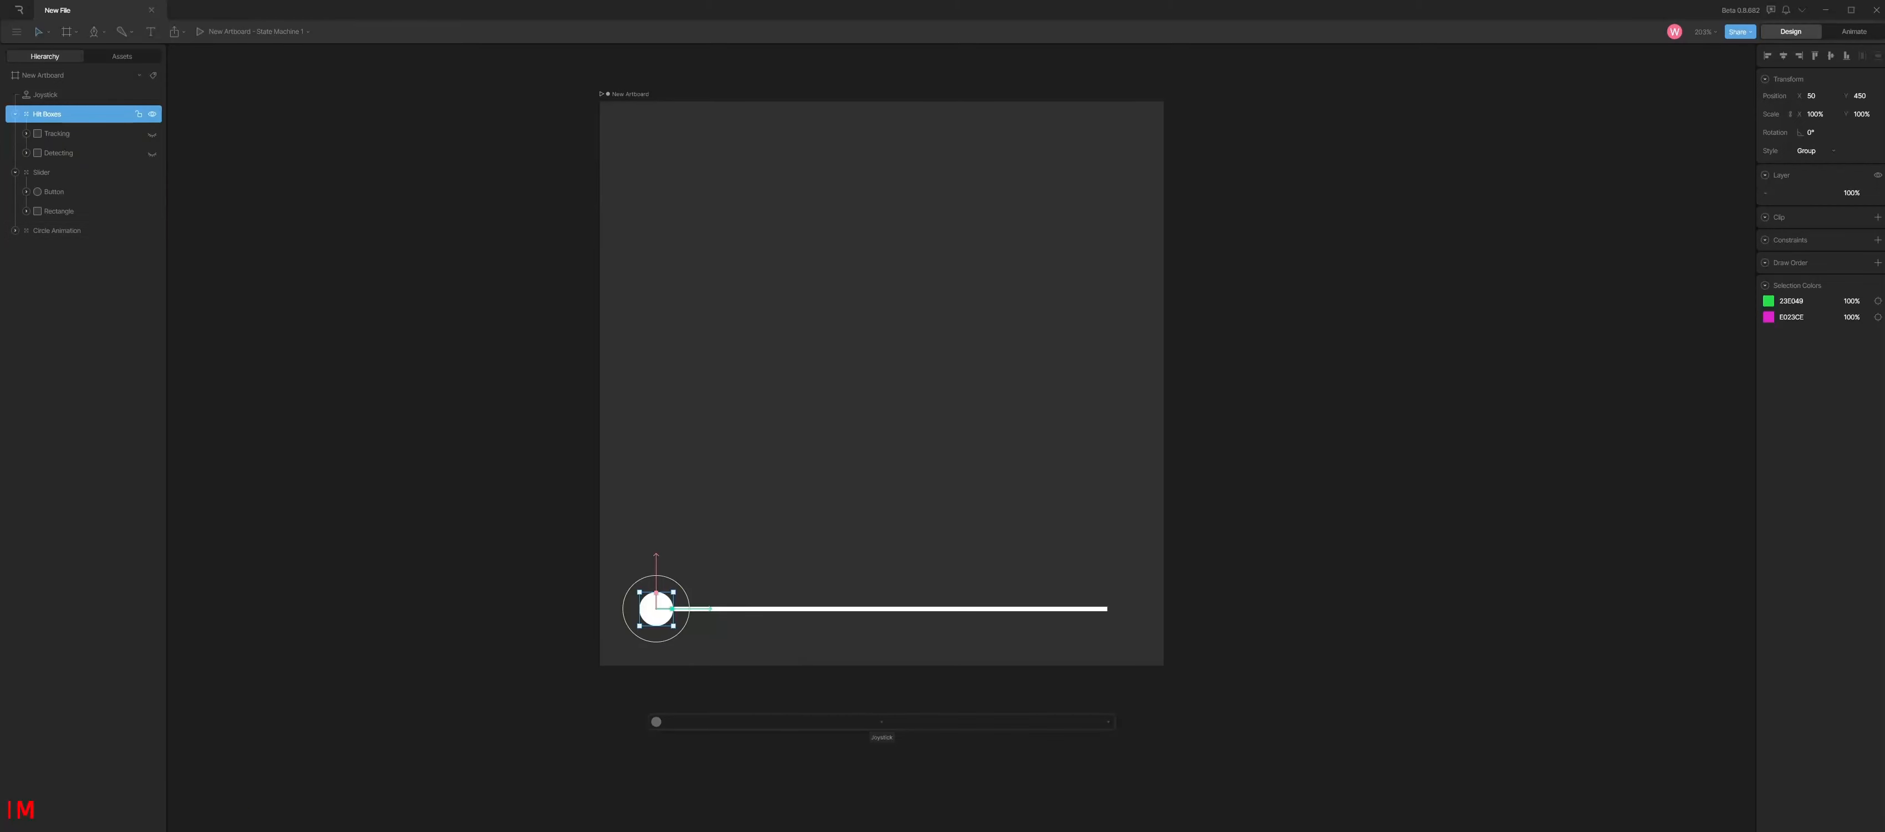
click(1879, 240)
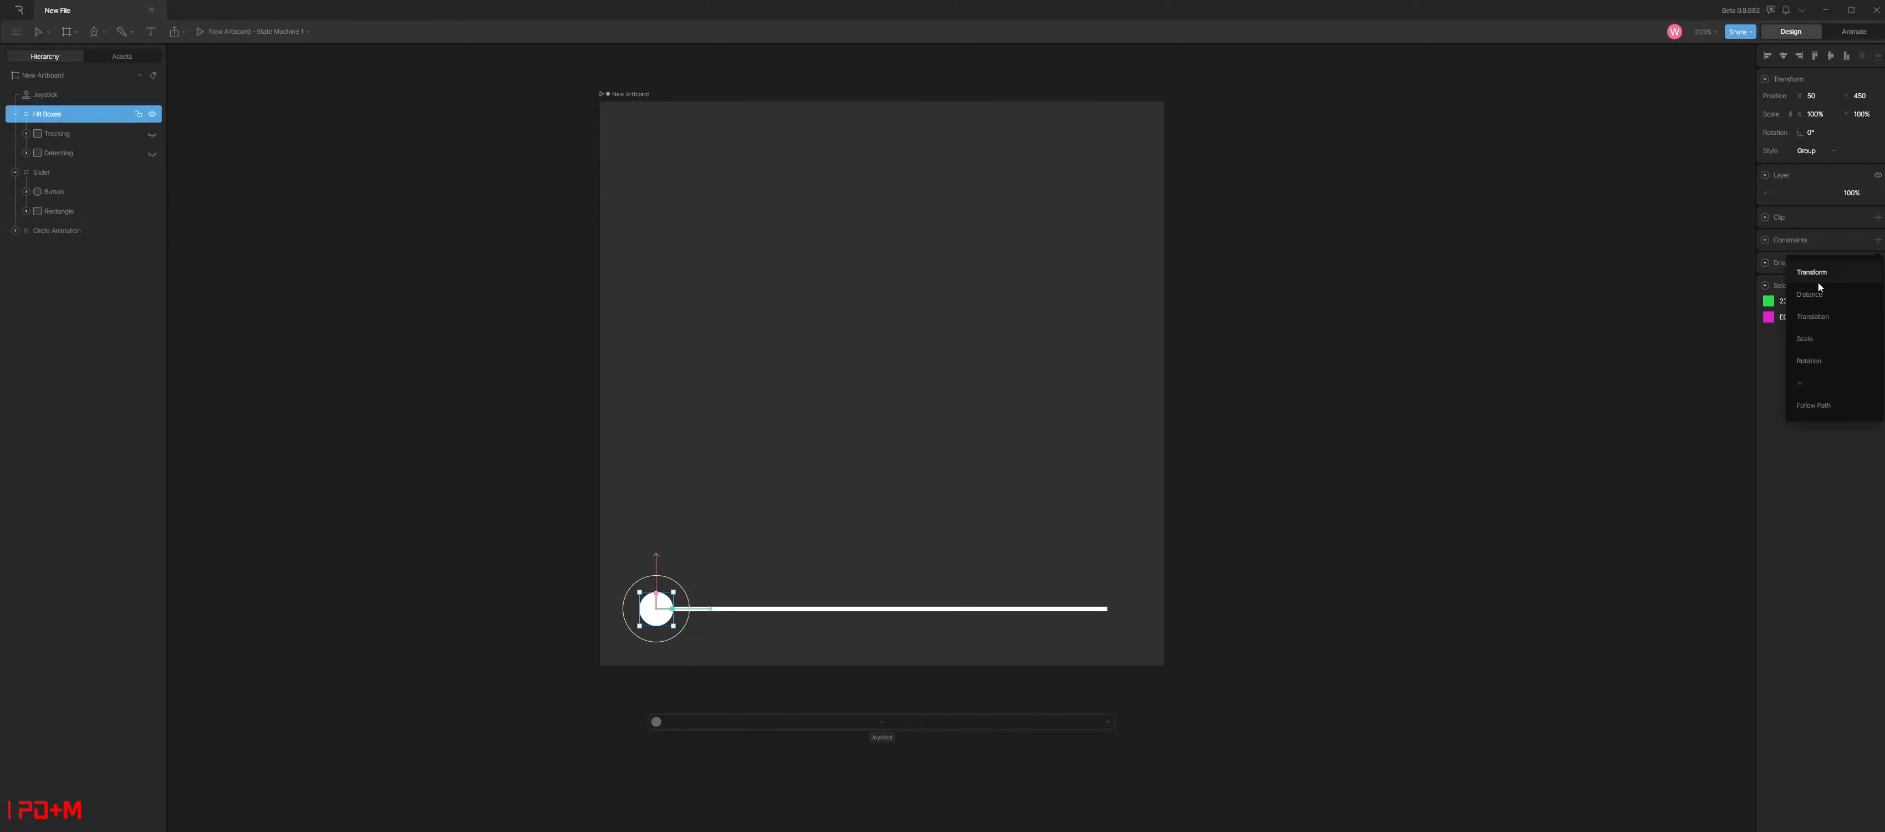
click(1813, 316)
click(1808, 256)
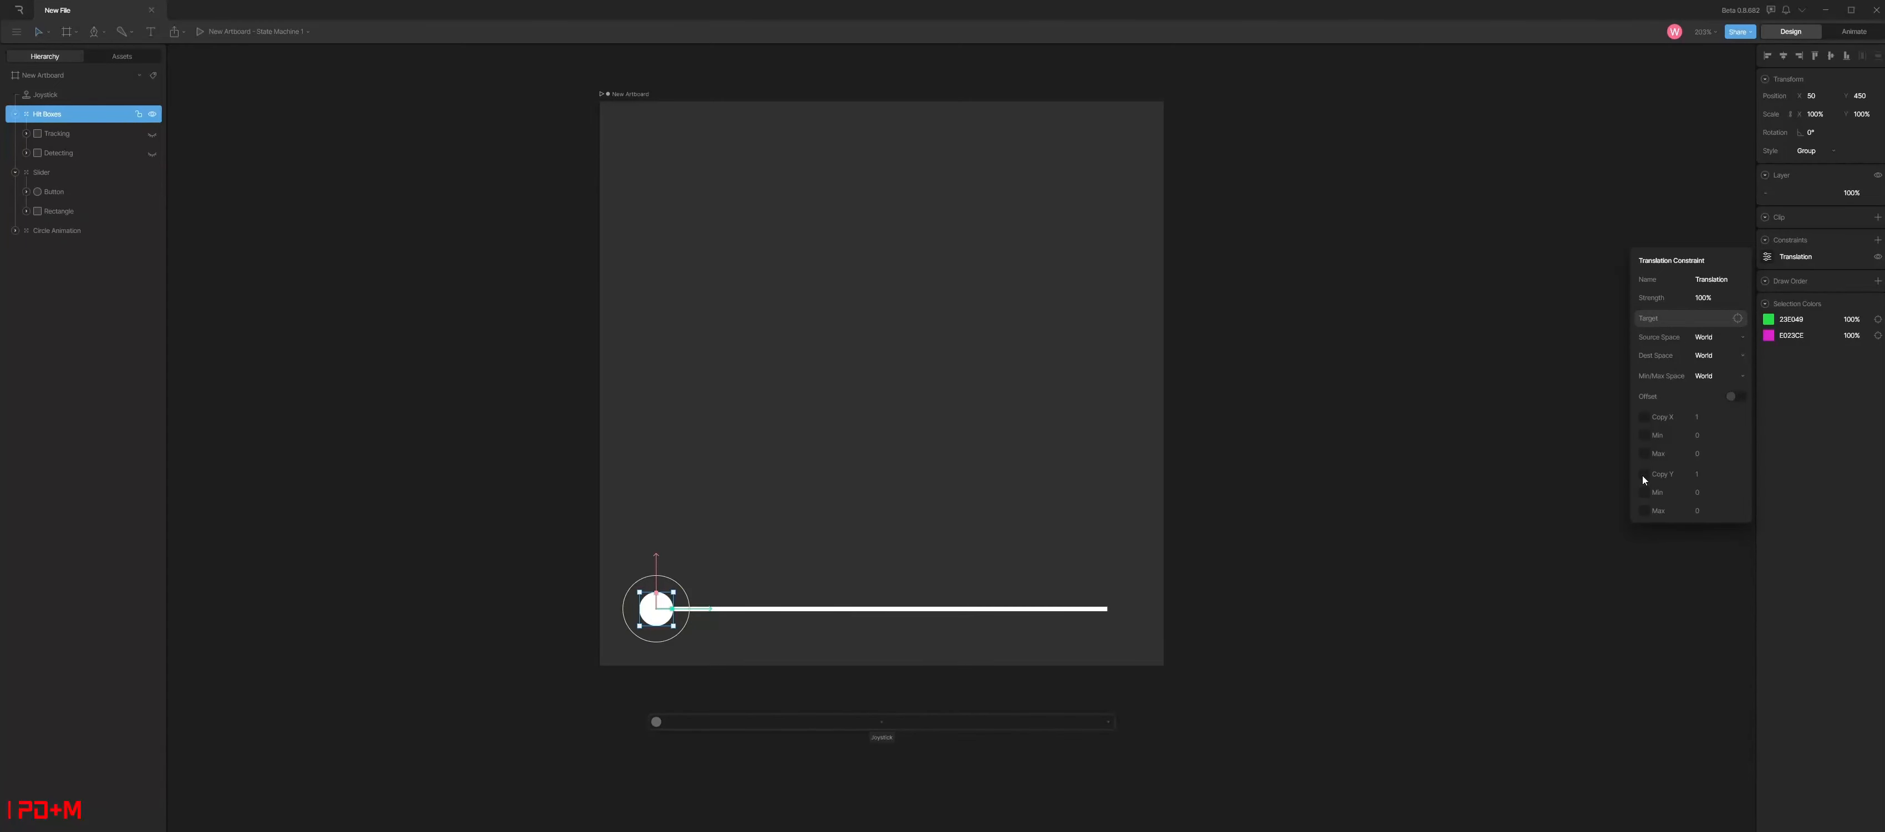
Limit the Hit Boxes group's X translation to a minimum of 50 and a maximum of 450.
click(1646, 437)
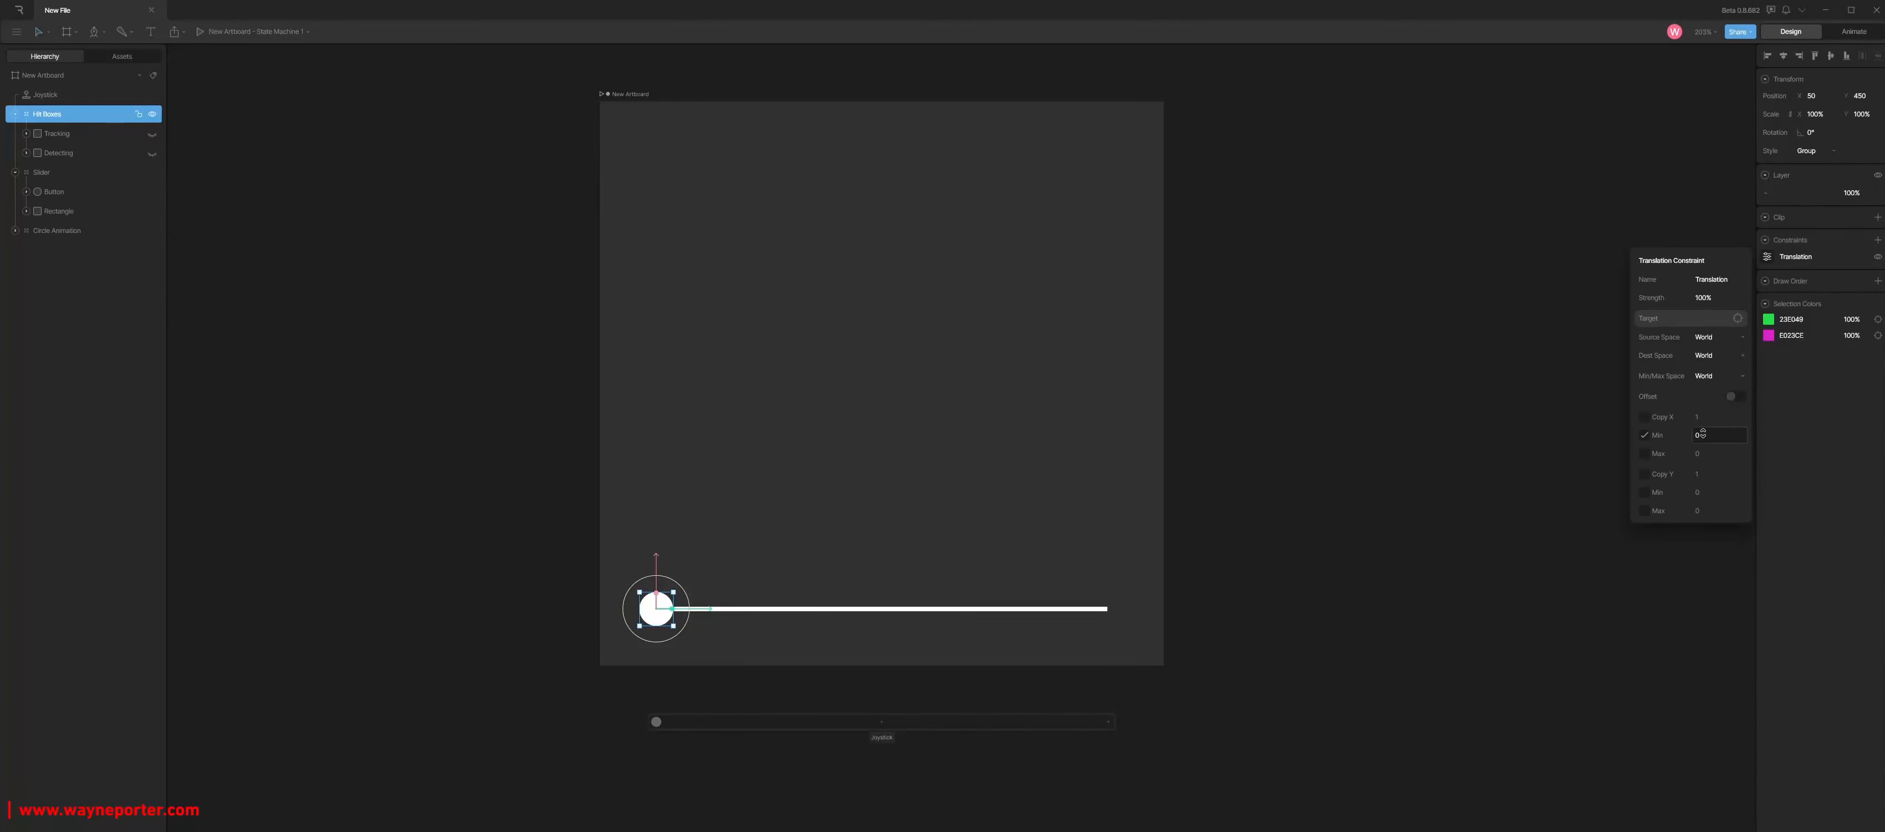
click(1705, 436)
key(Return)
click(1645, 453)
click(1705, 455)
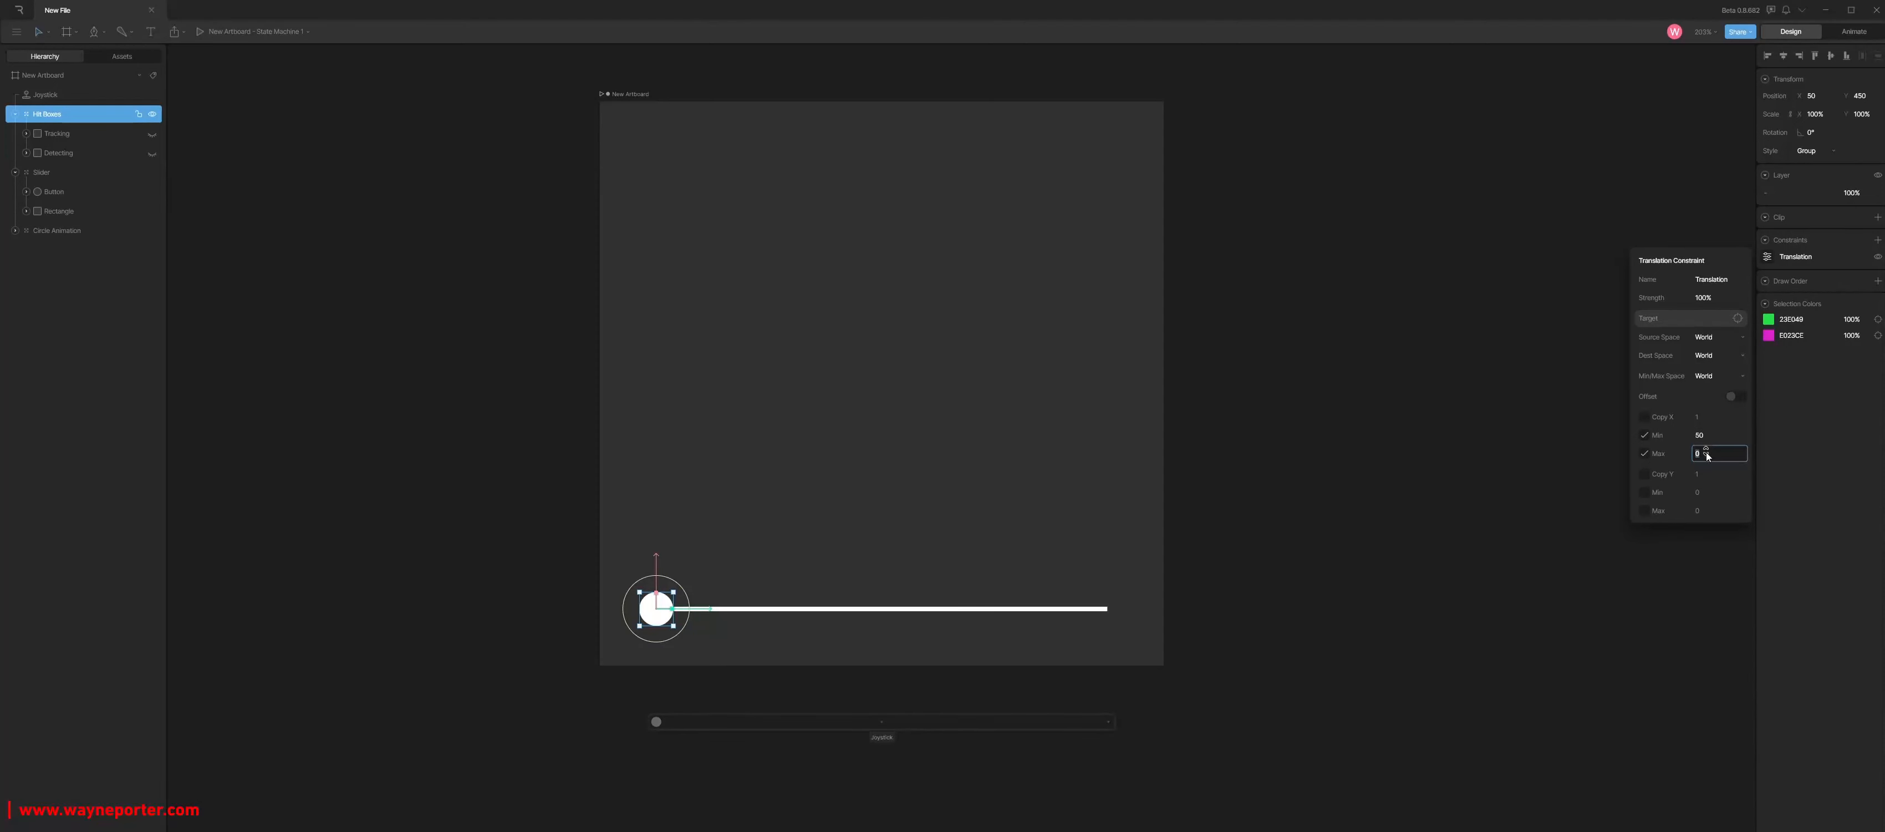
key(Return)
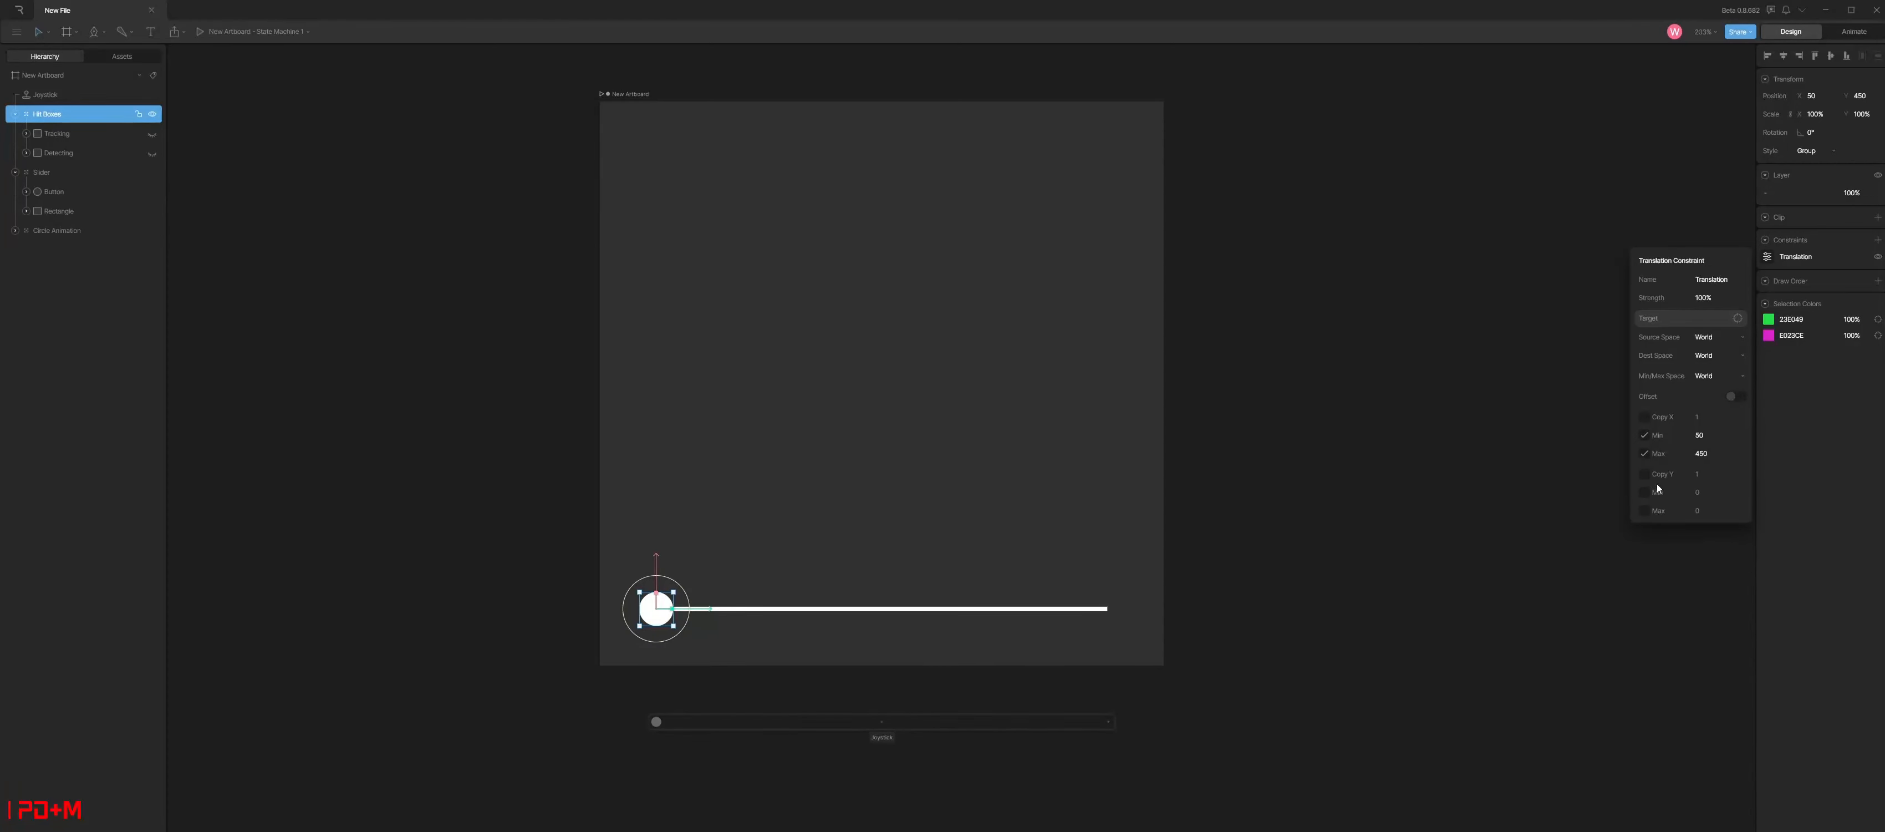
Enable the Y limits of the Hit Boxes group's Translation constraint and set both minimum and maximum to 450.
click(1647, 510)
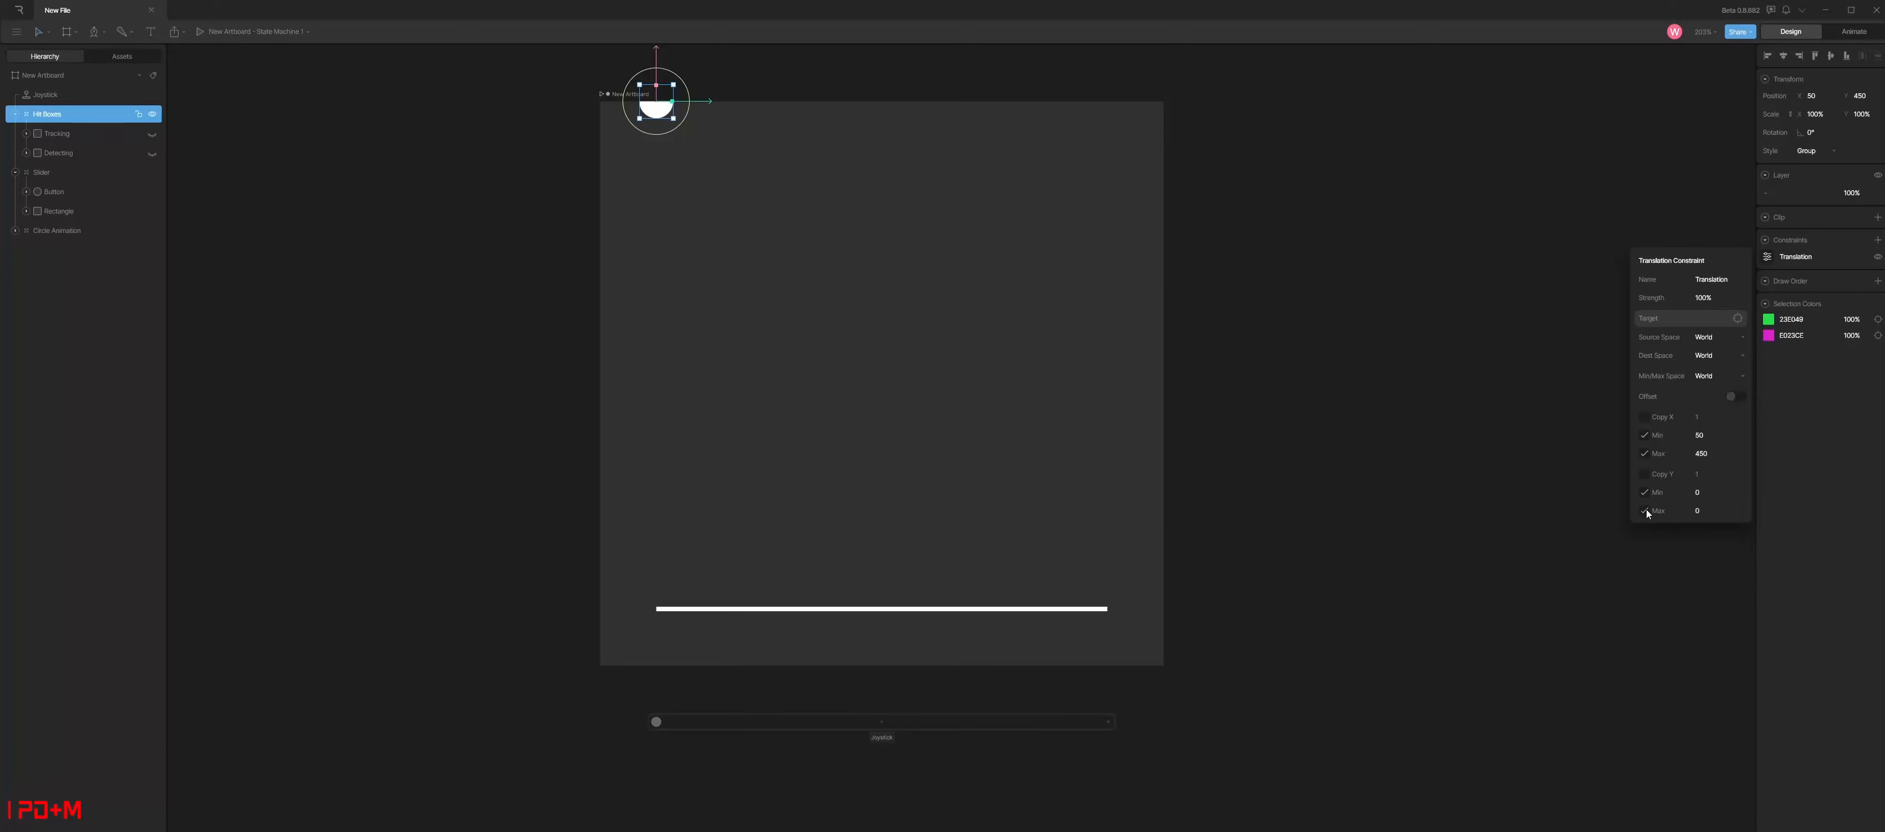
click(1713, 492)
text(450)
key(Tab)
text(450)
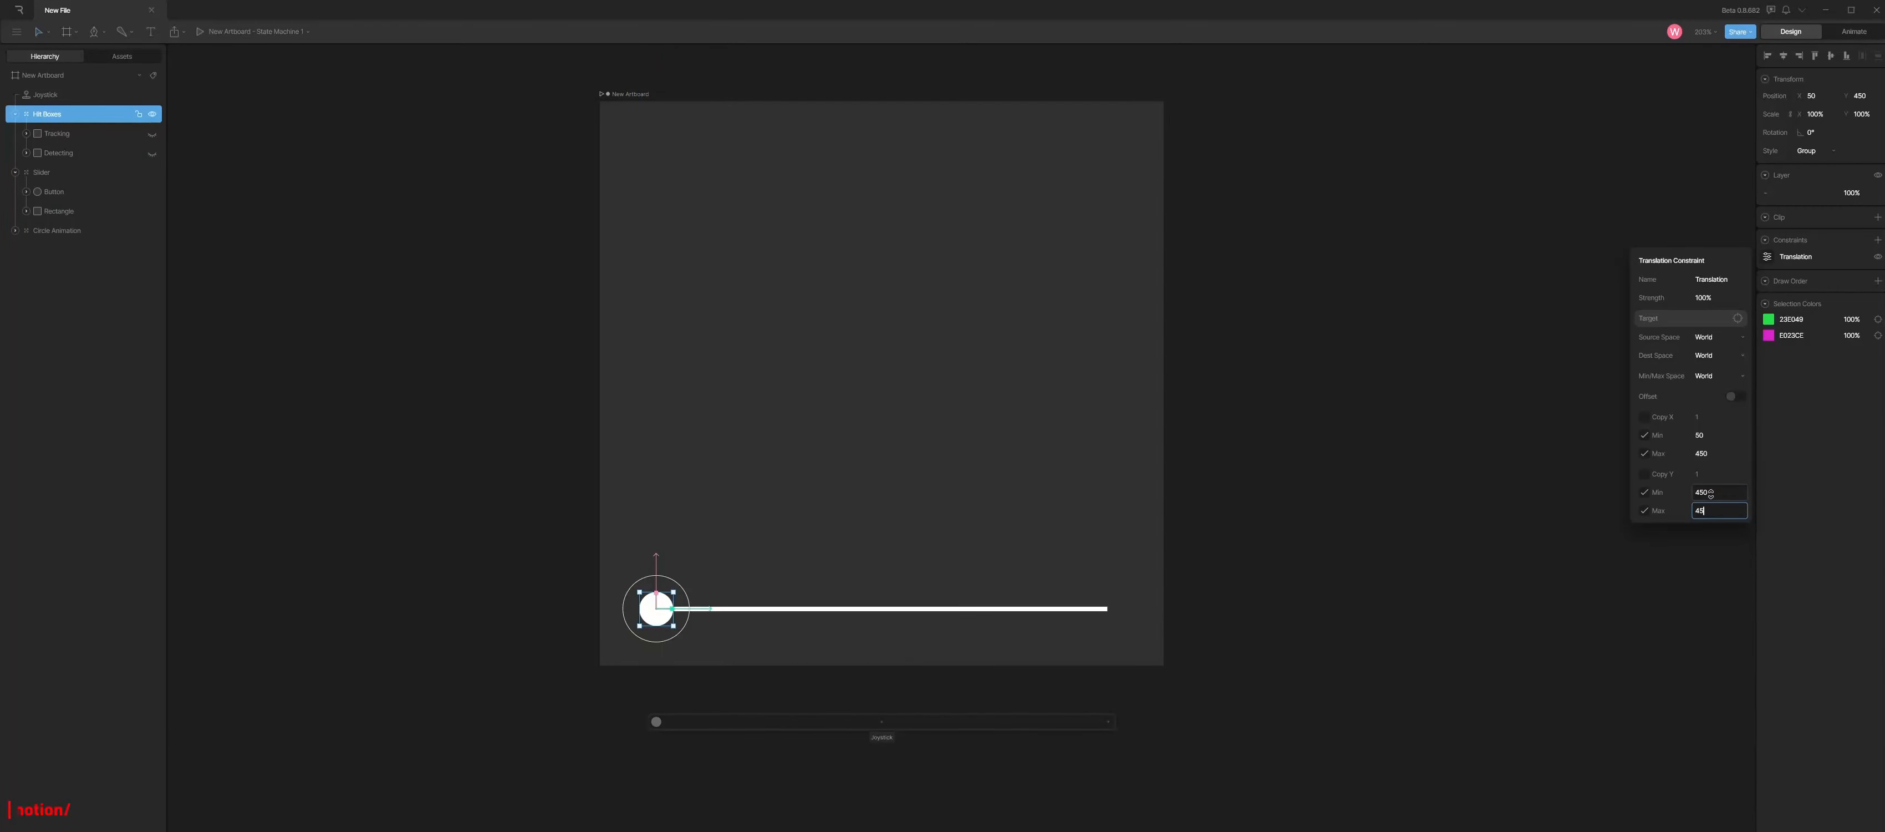
key(Return)
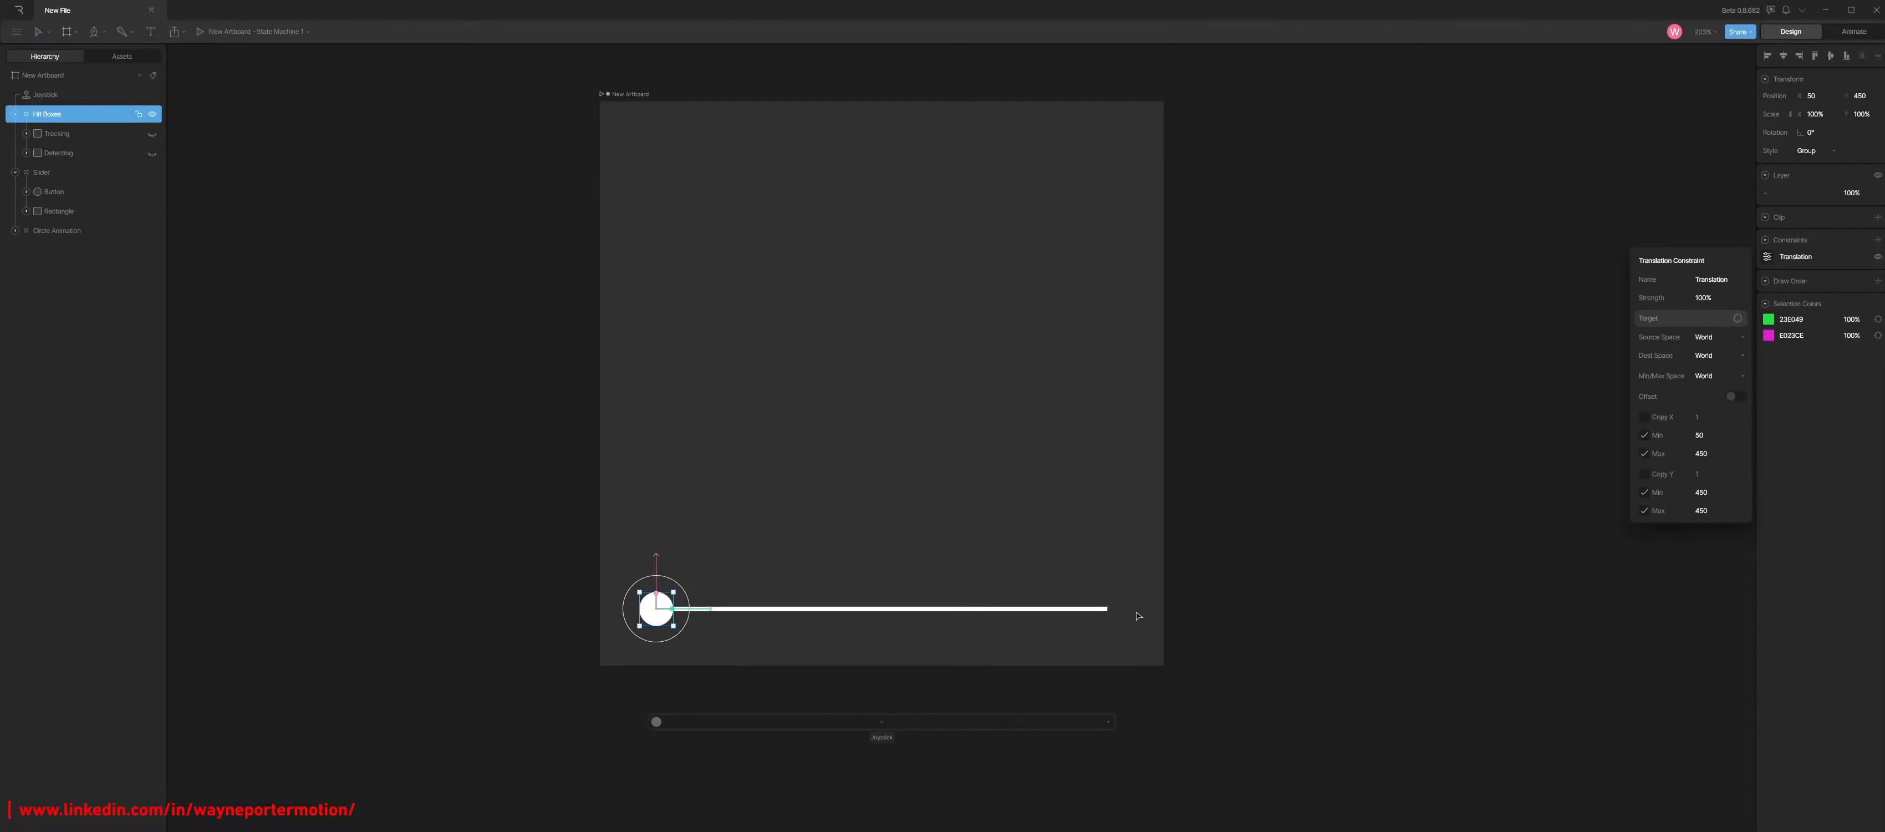
click(1674, 131)
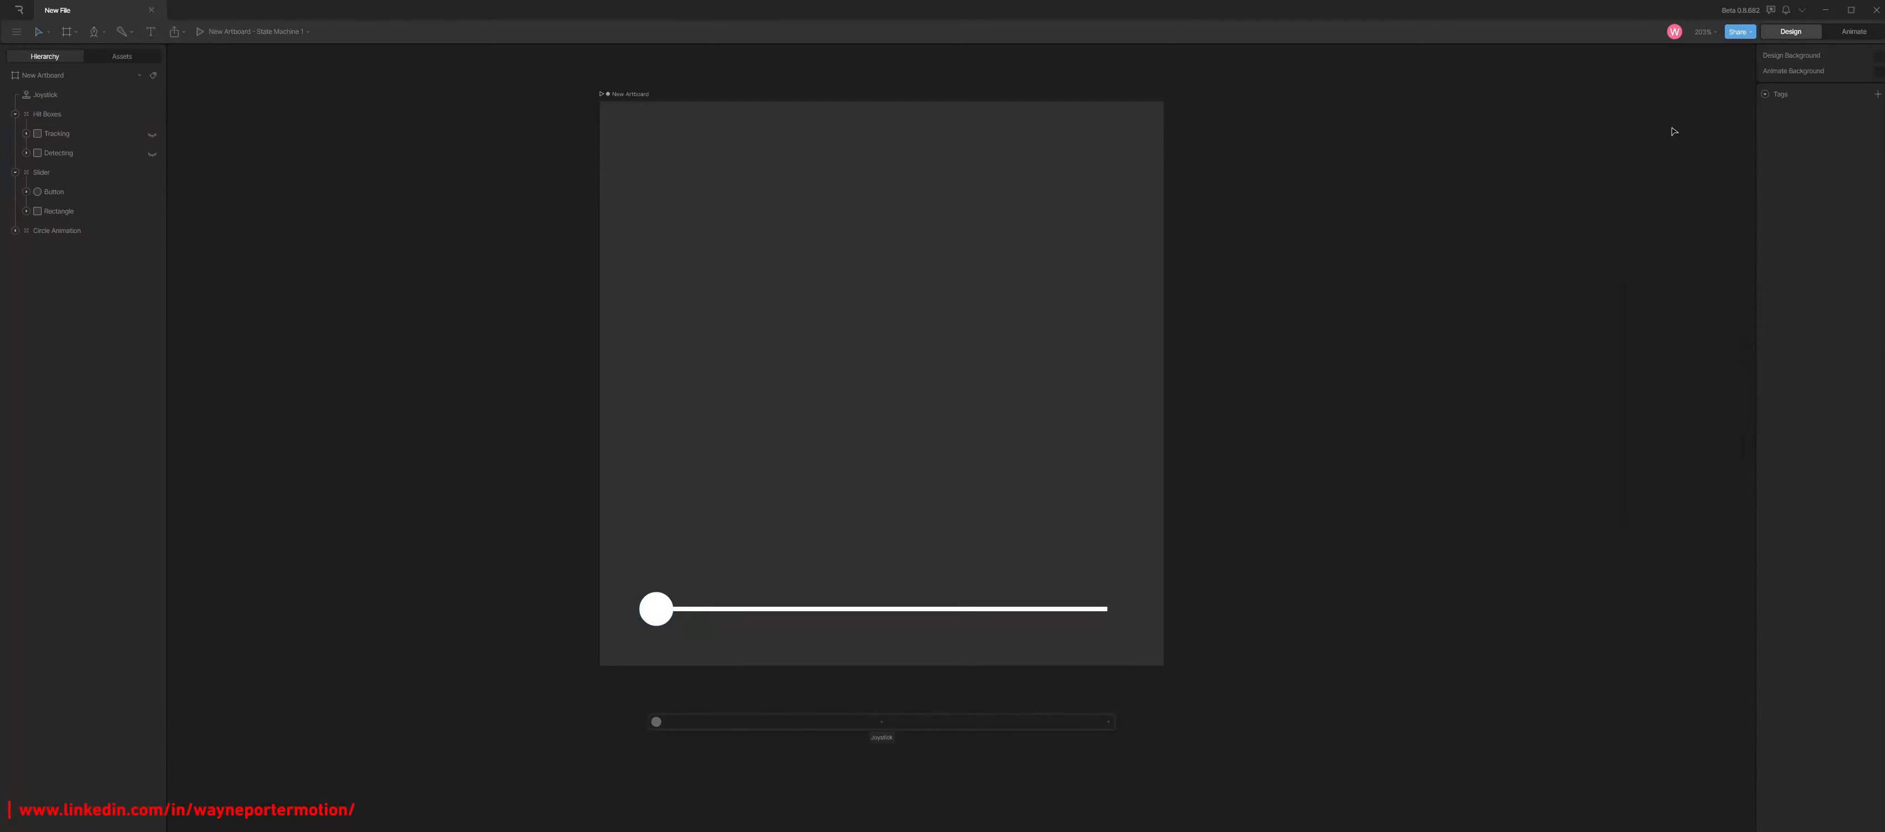
Test the constraint limits by moving the Hit Boxes group past both ends of the slider and returning it to the start.
click(66, 116)
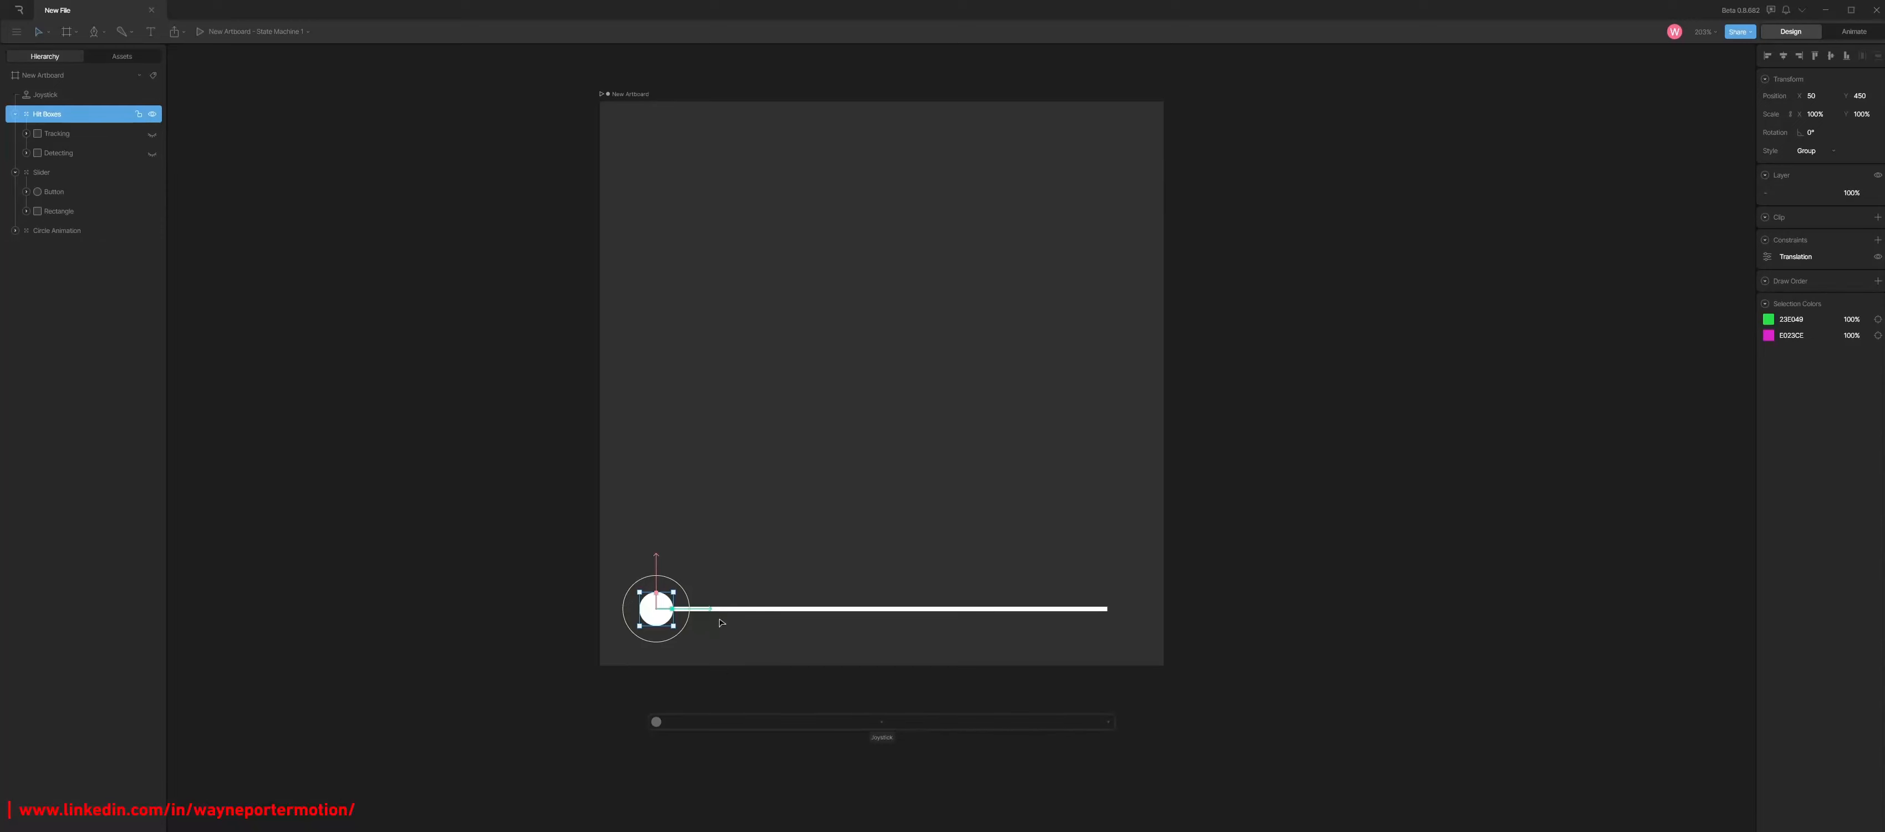
drag(707, 610, 311, 592)
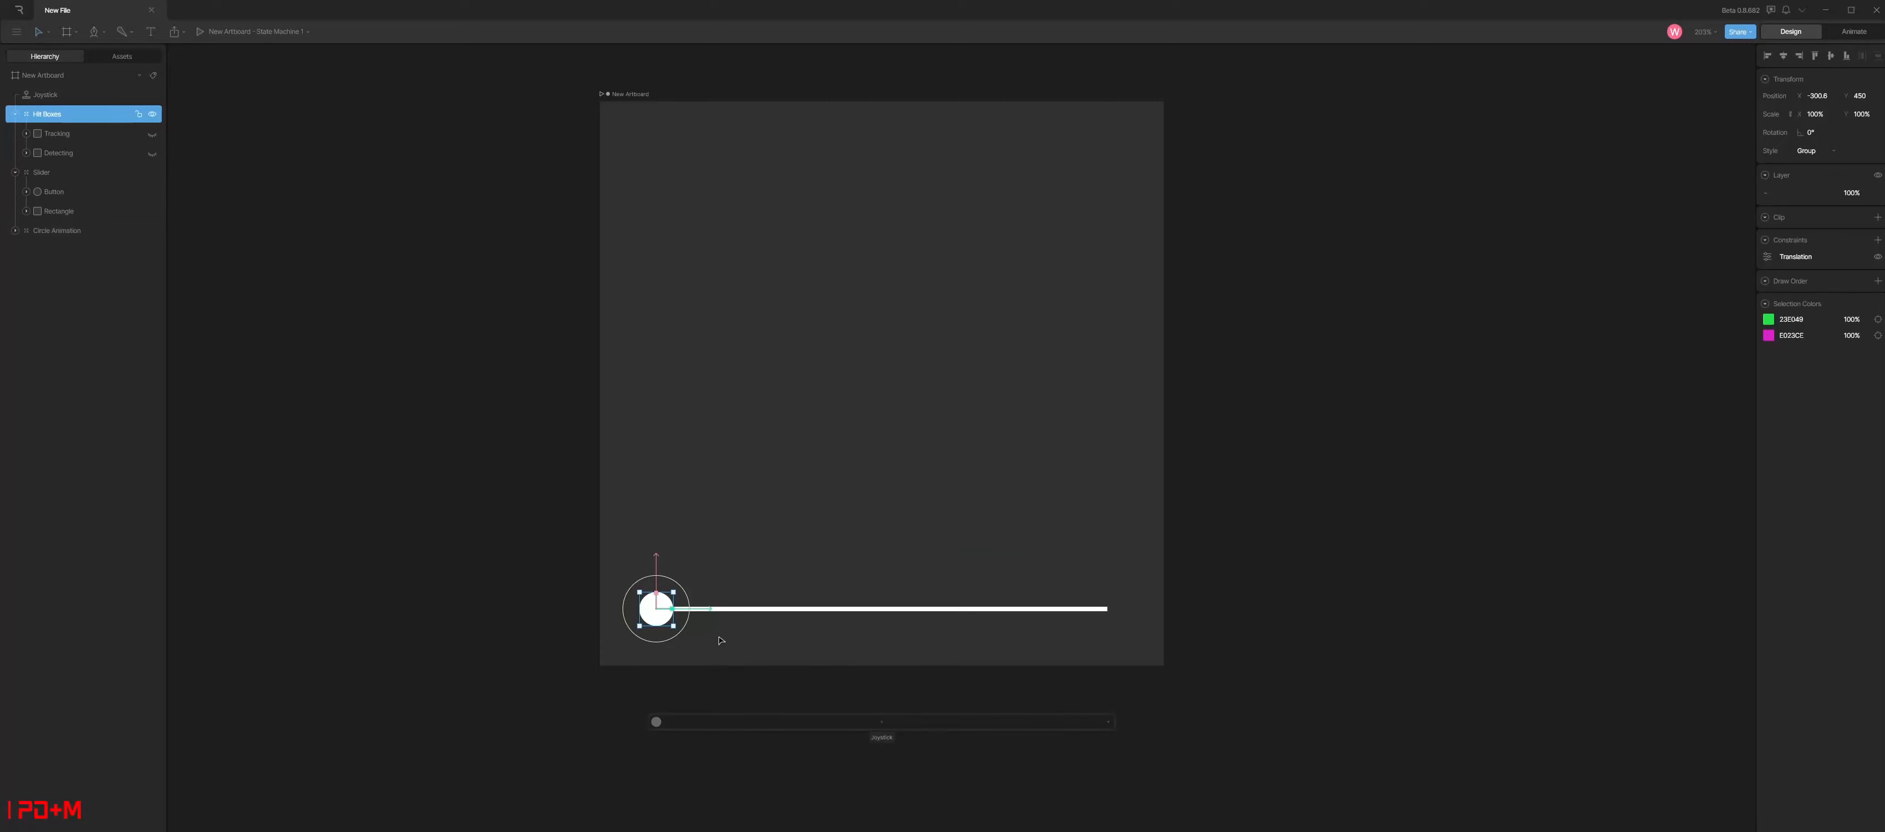
key(ctrl+z)
drag(696, 613, 1253, 607)
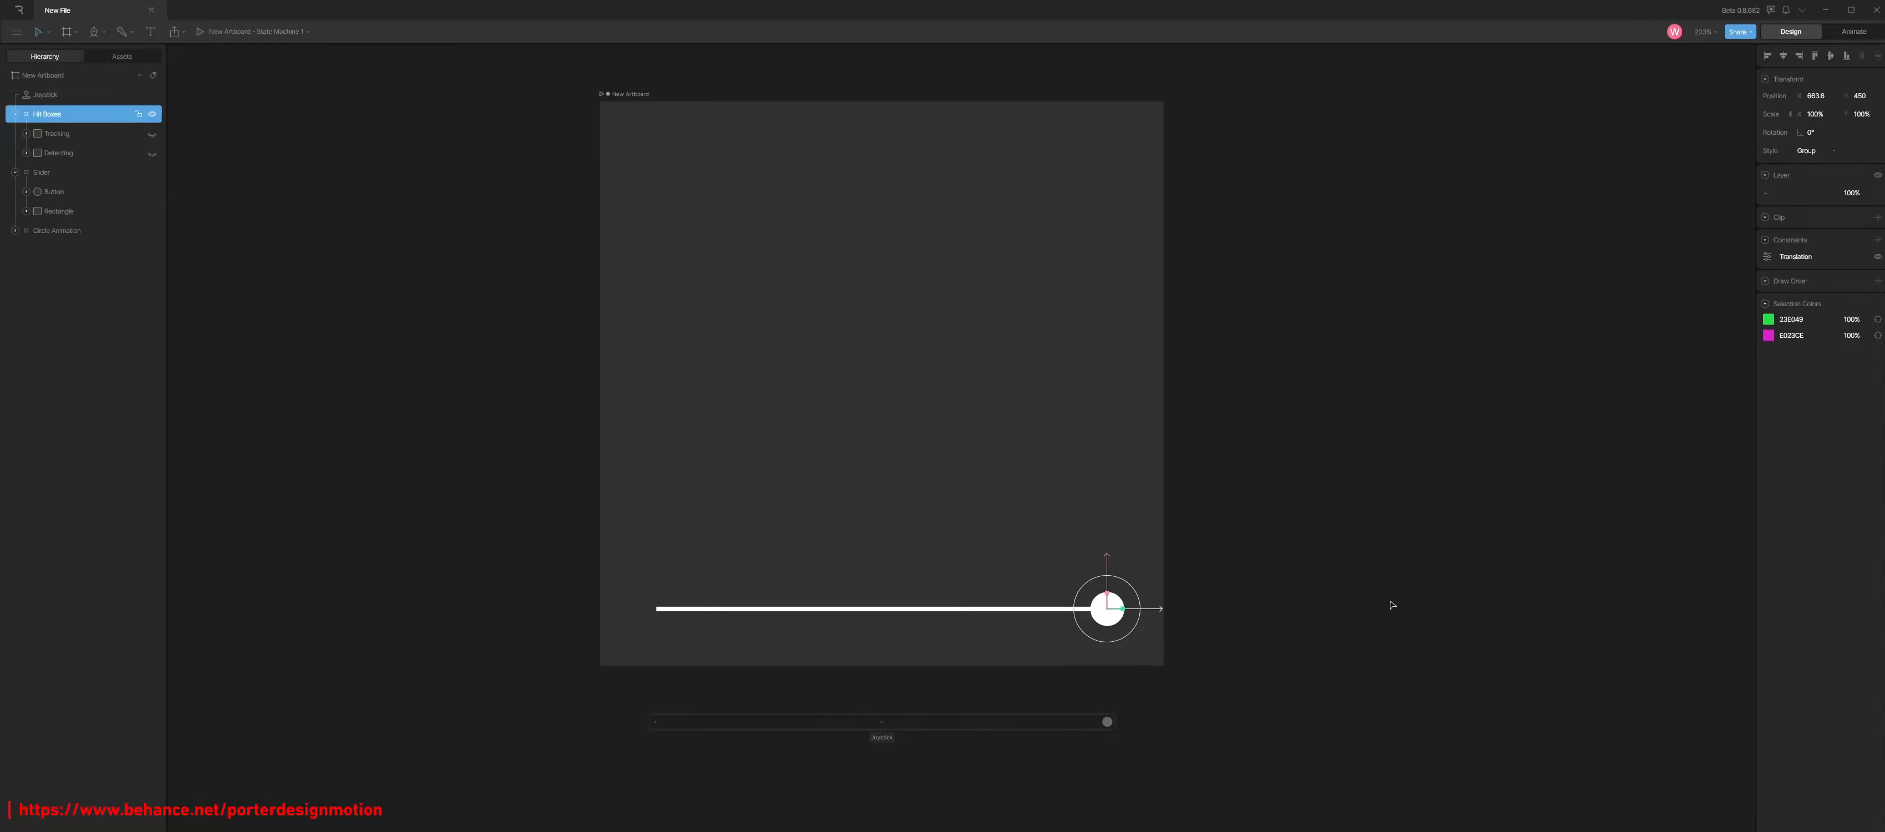
drag(1391, 605, 826, 602)
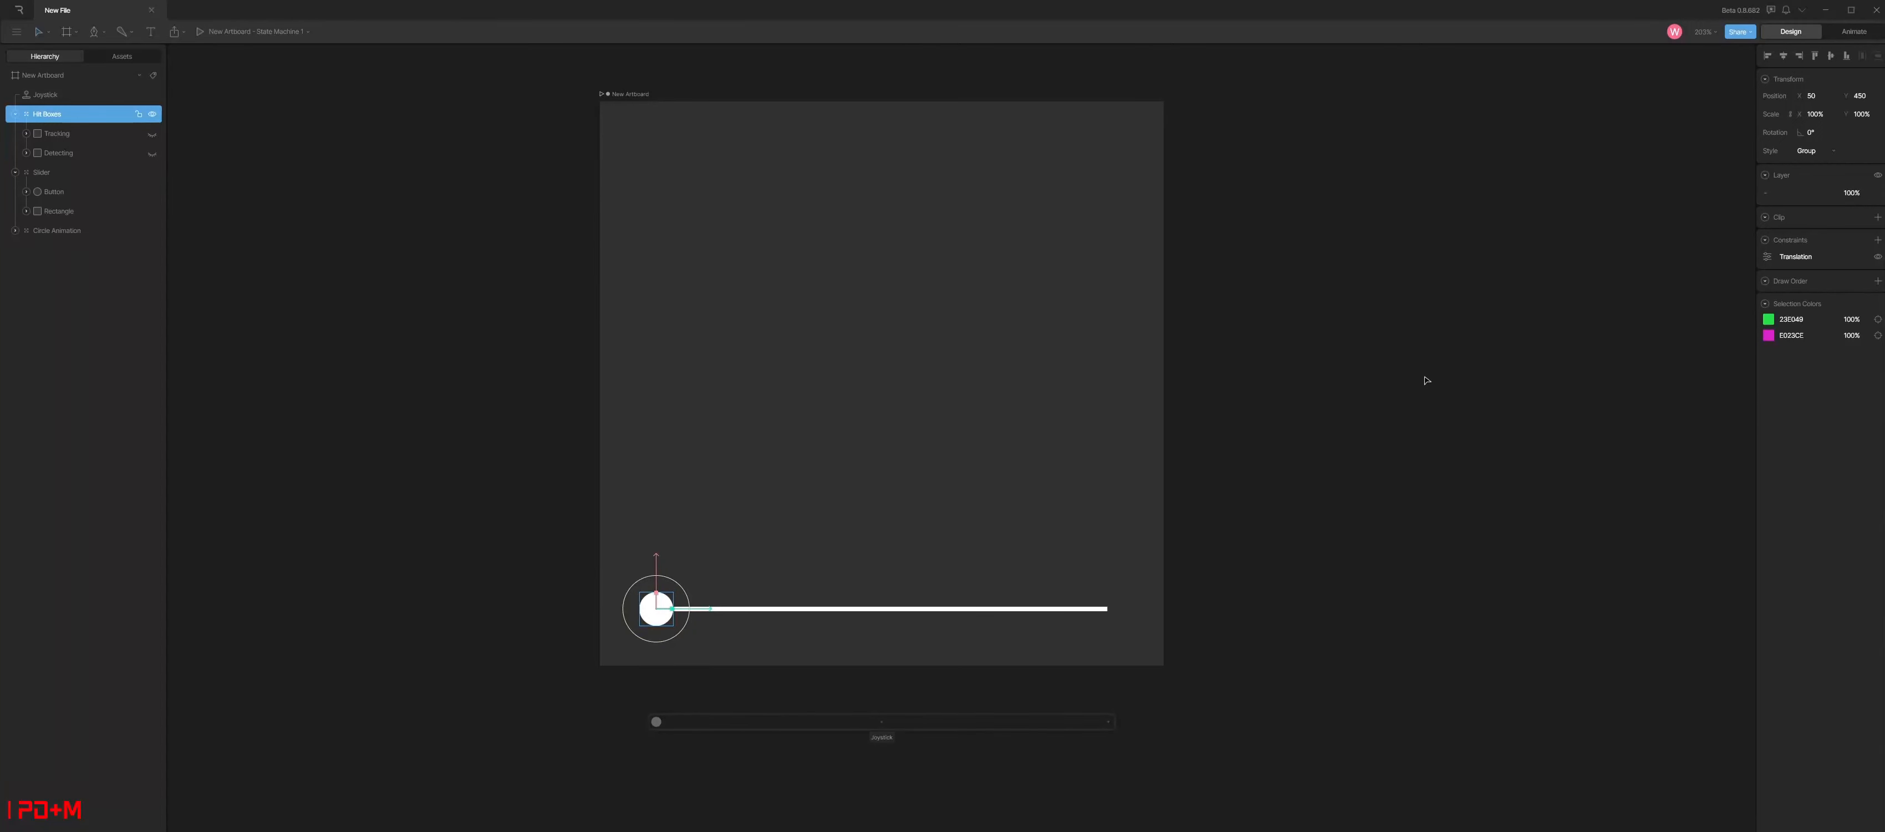
Switch to Animate mode, enlarge the timeline area and make the Tracking and Detecting squares visible again.
key(Tab)
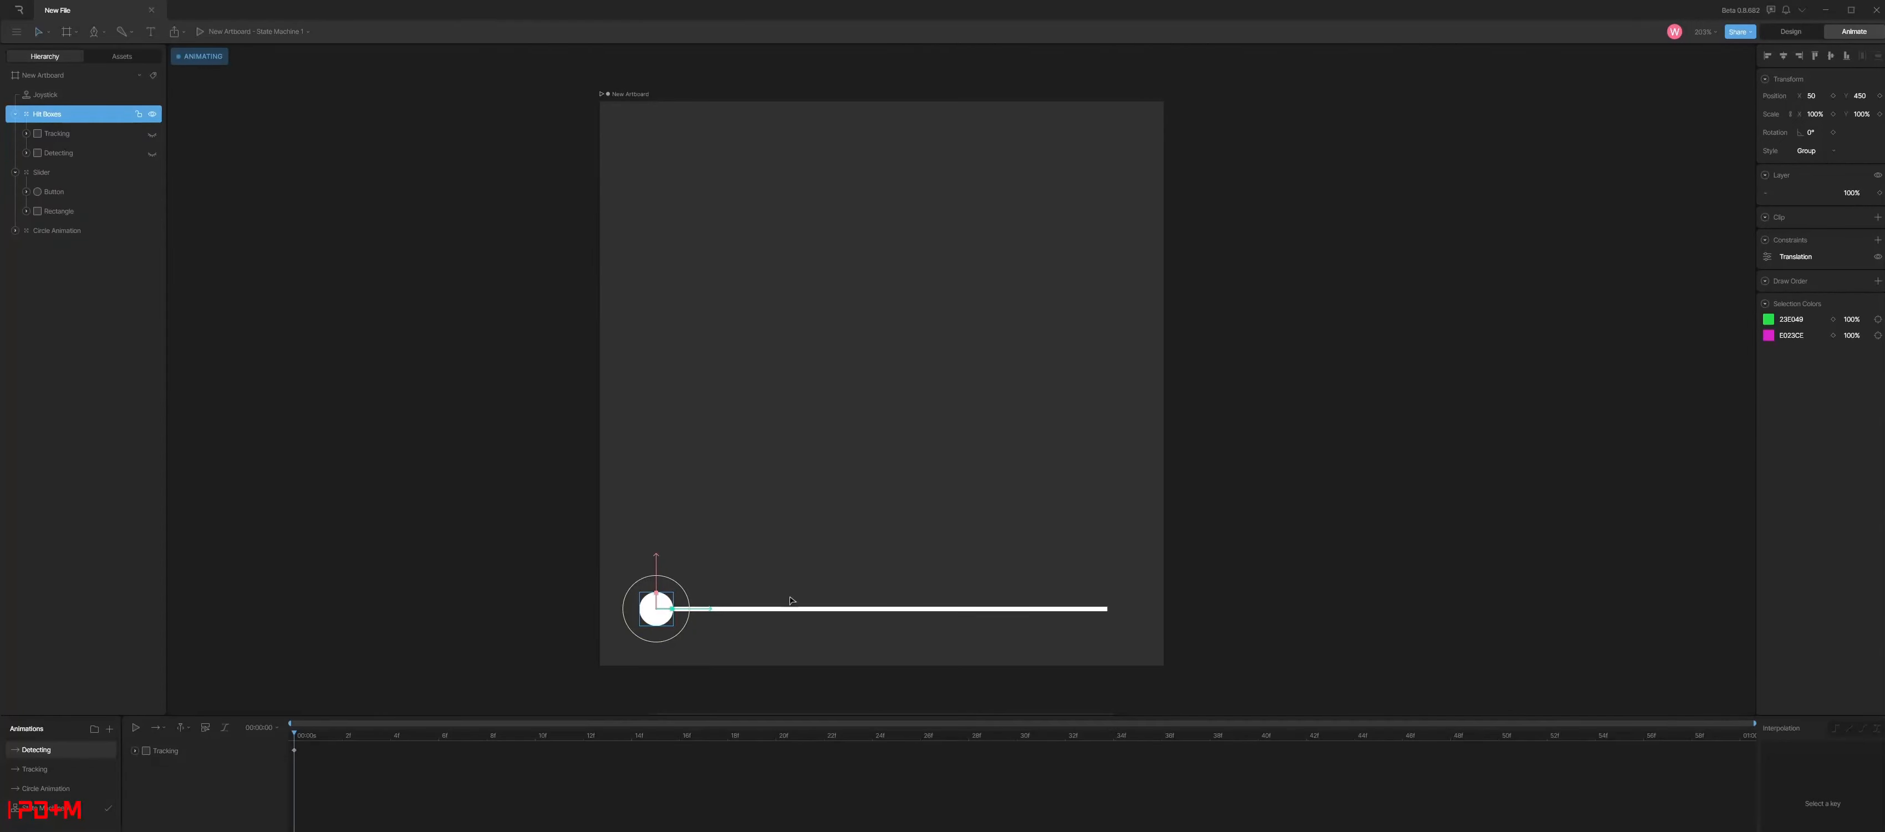
drag(538, 711, 538, 681)
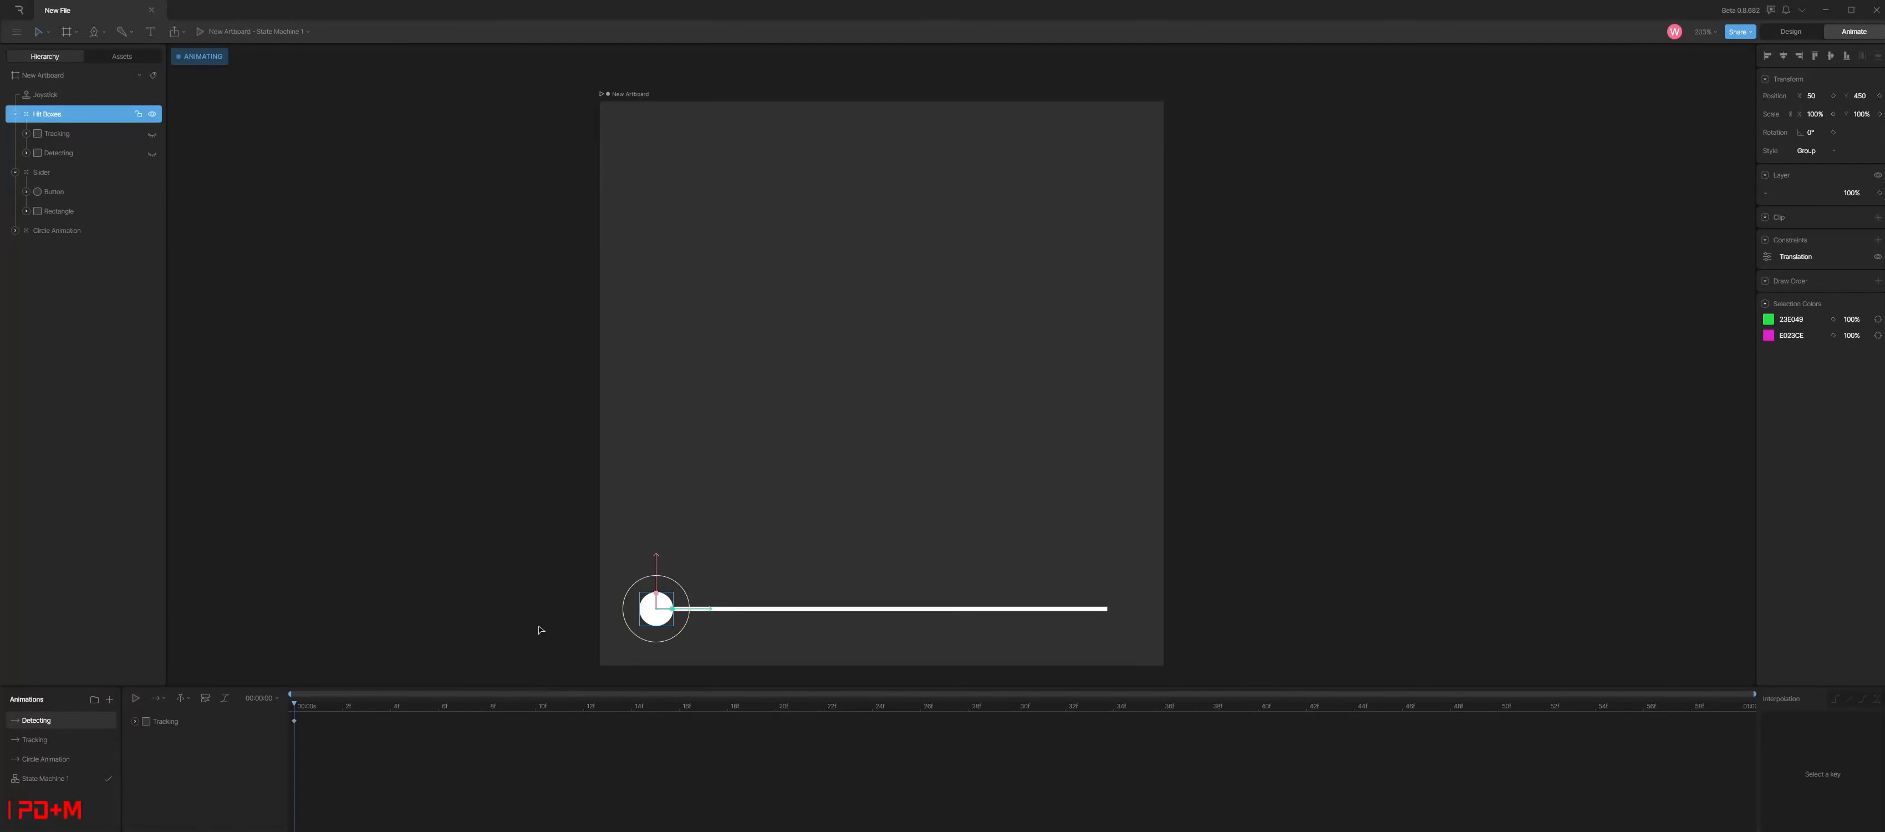
drag(534, 605, 534, 560)
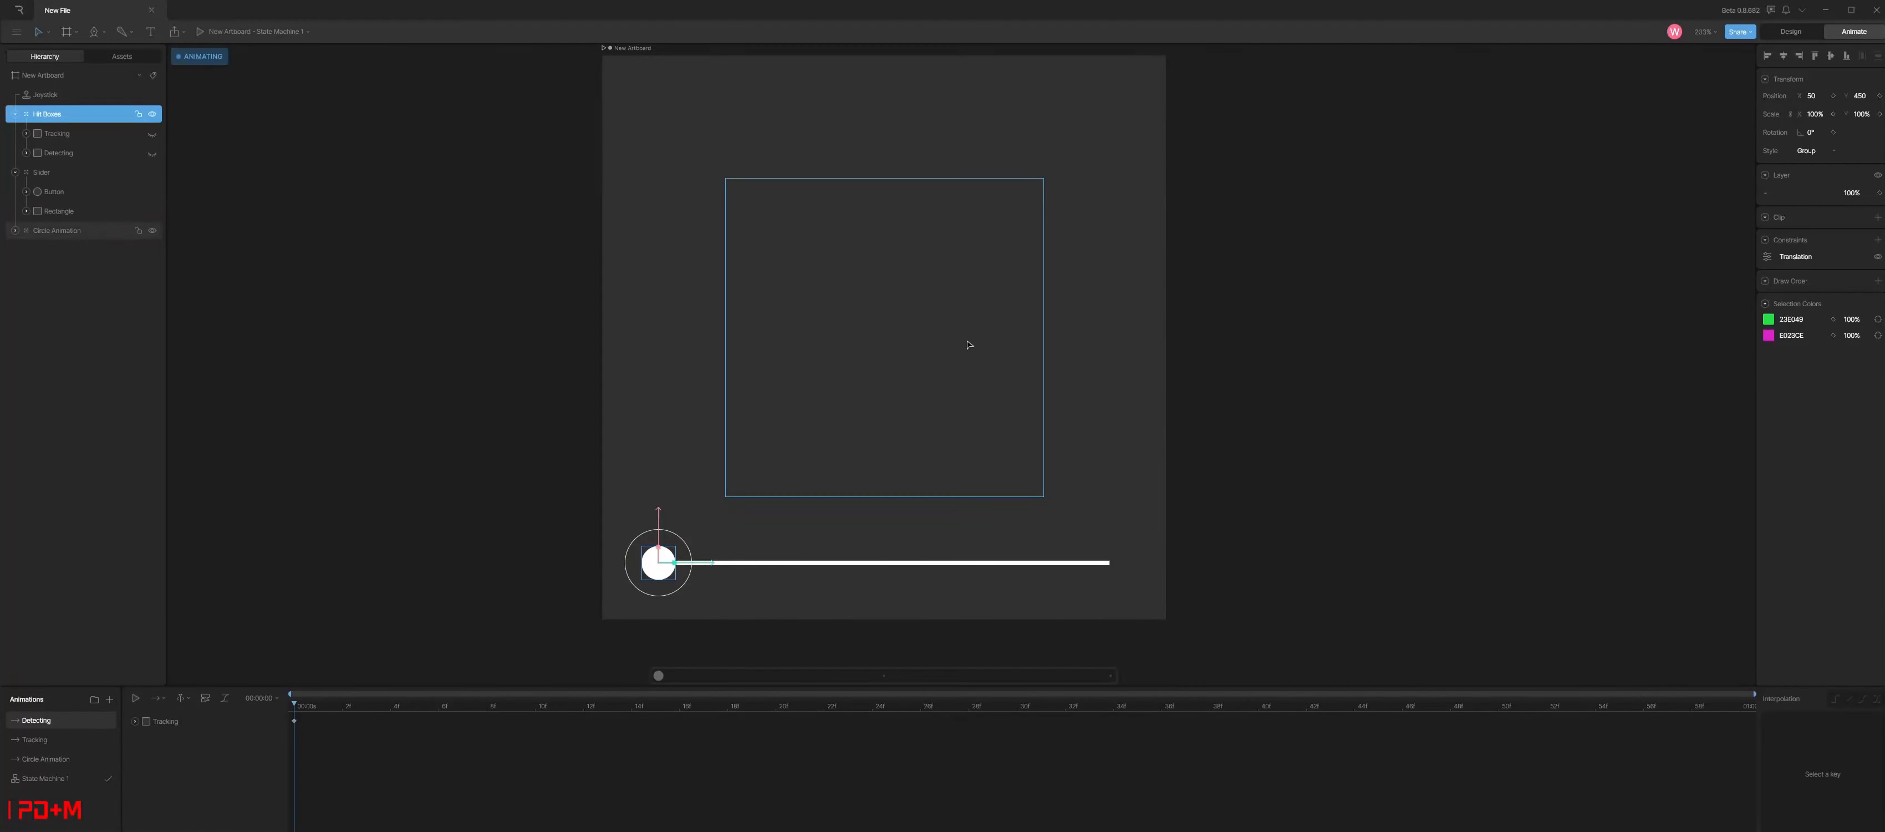
key(ctrl+minus)
drag(761, 183, 1185, 585)
drag(538, 686, 538, 645)
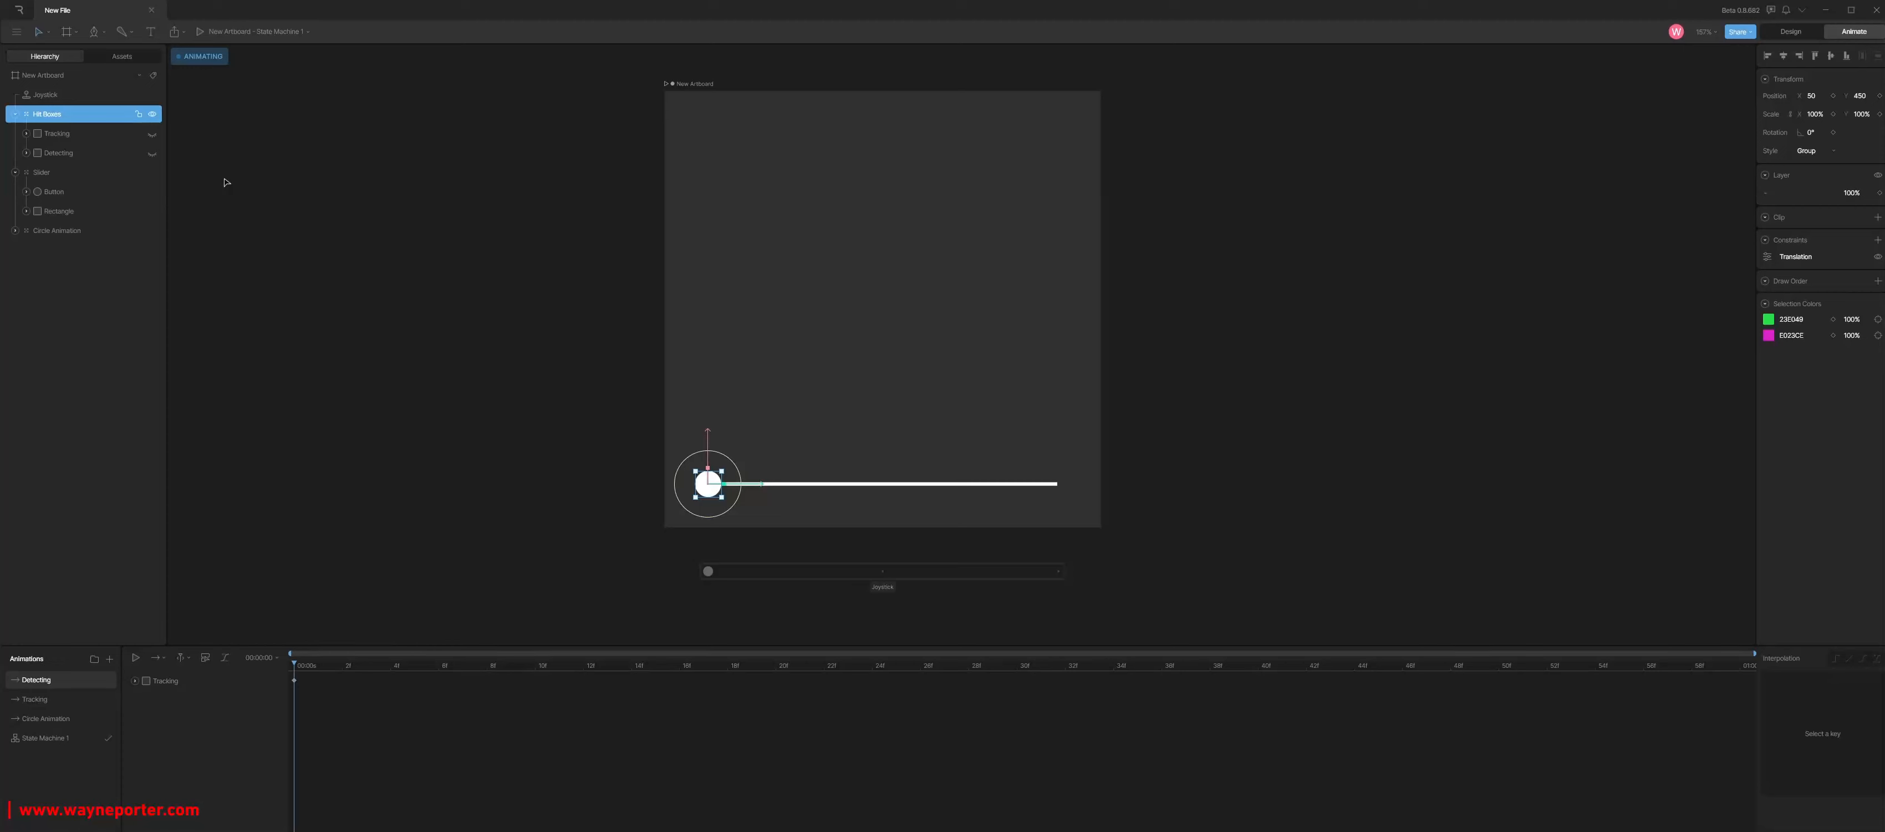
click(153, 135)
click(152, 151)
In State Machine 1, move the Entry state nearer the other states and place the Tracking and Detecting timelines as states below it.
click(87, 738)
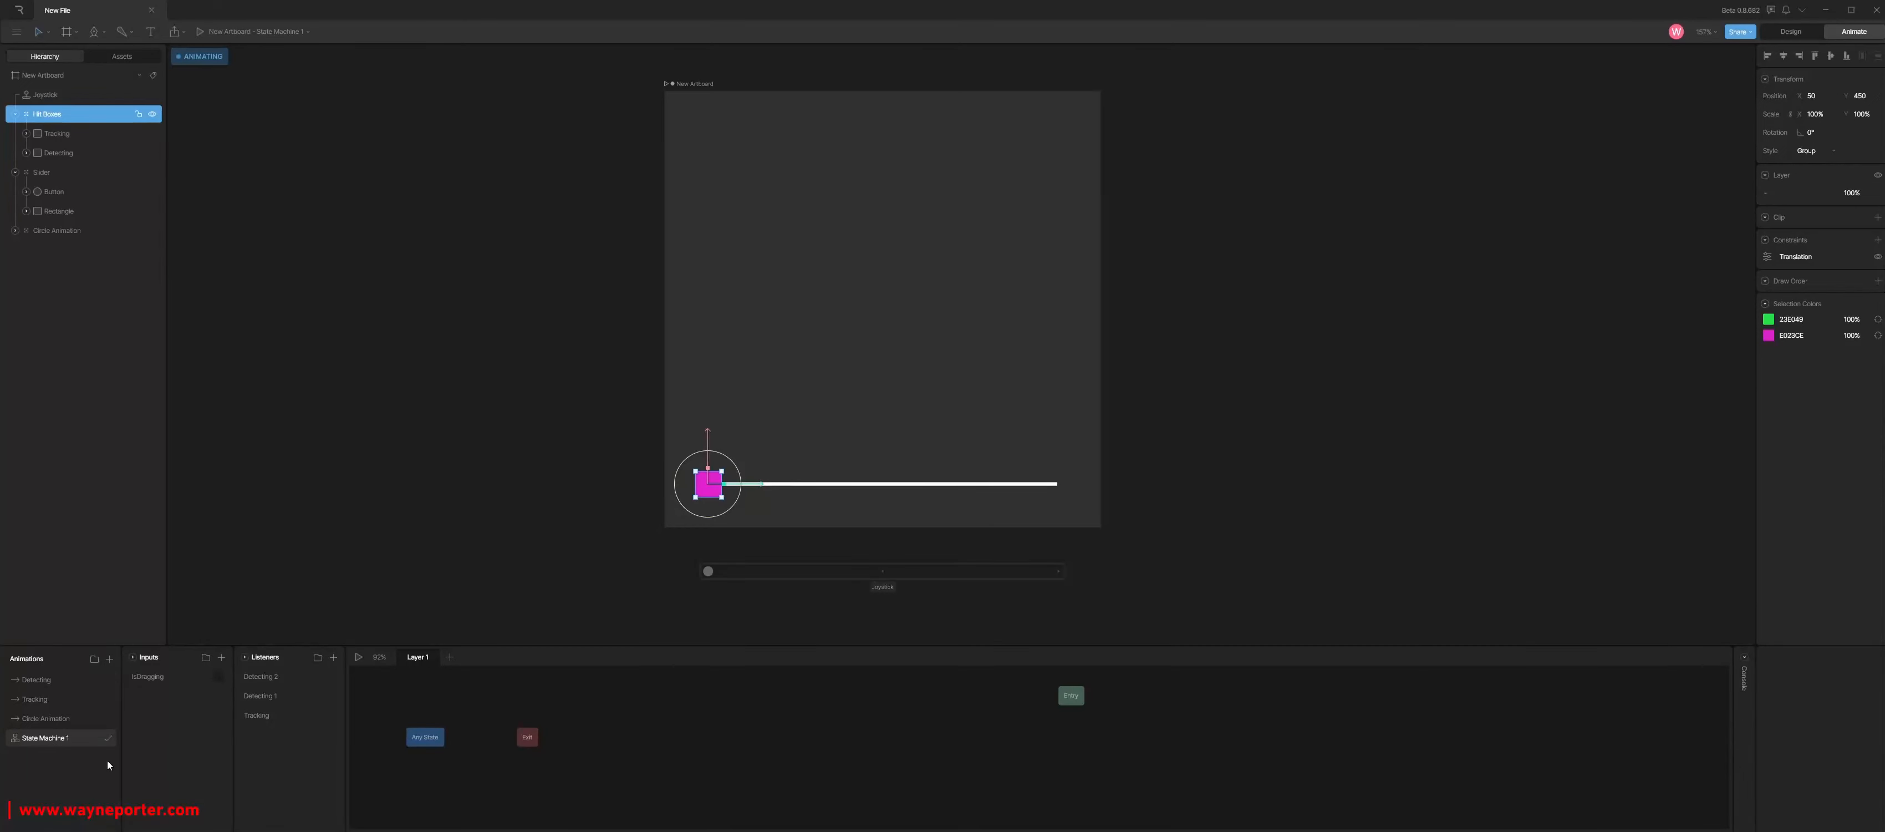
drag(1069, 697, 889, 710)
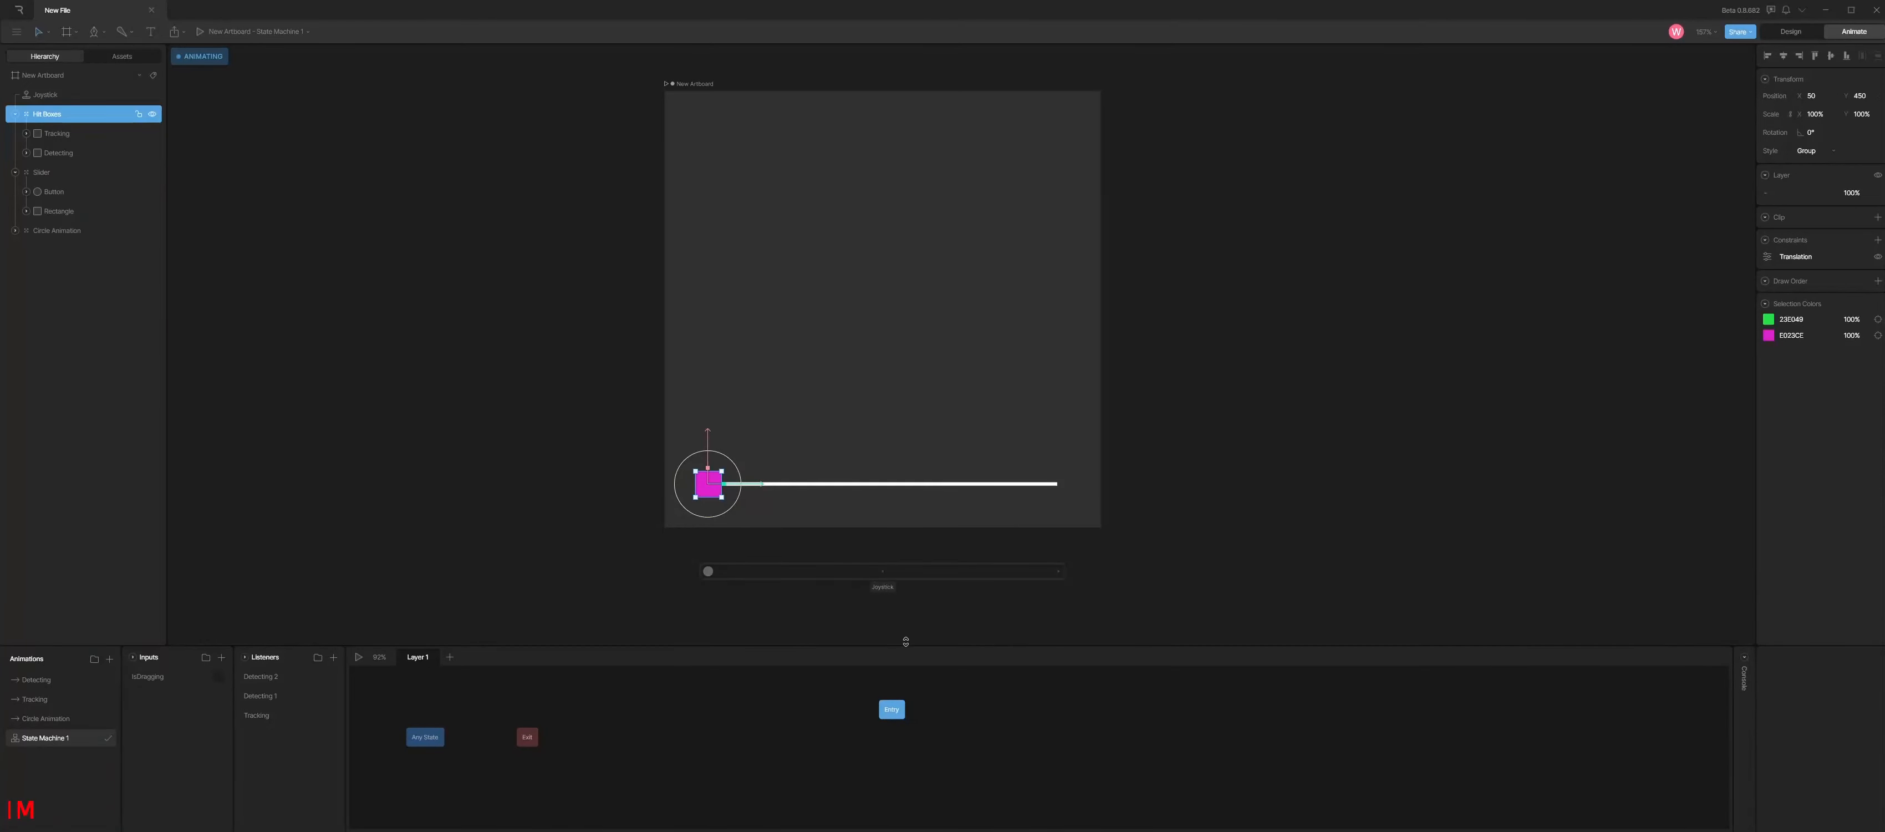
drag(905, 644, 906, 620)
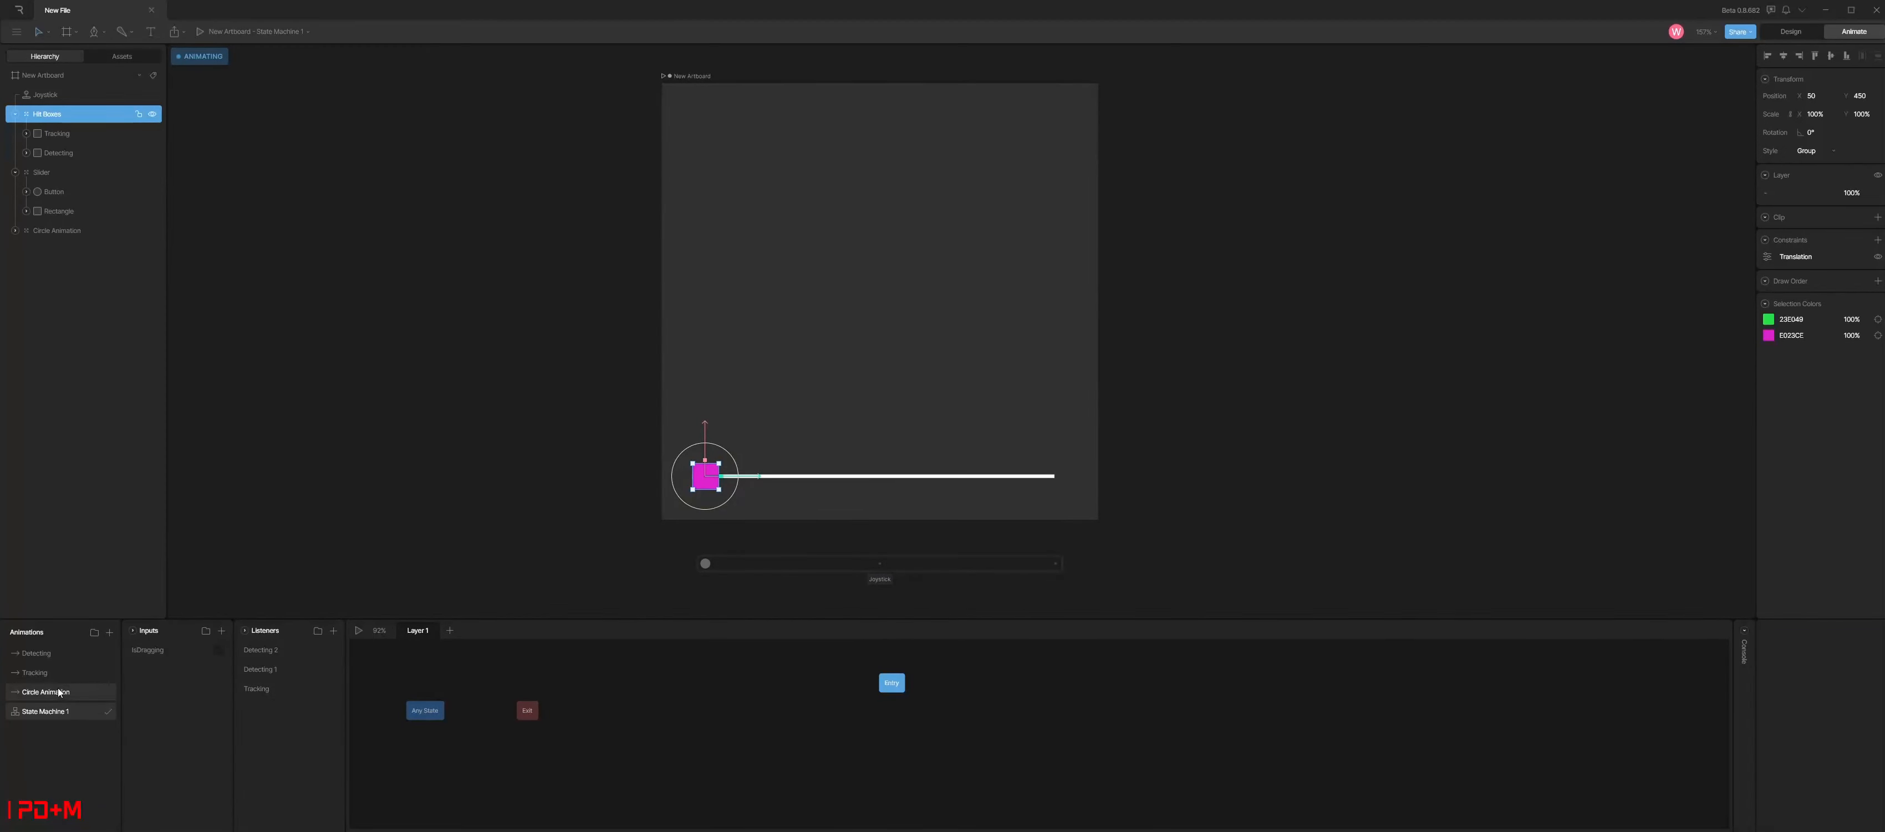
drag(46, 677, 1060, 758)
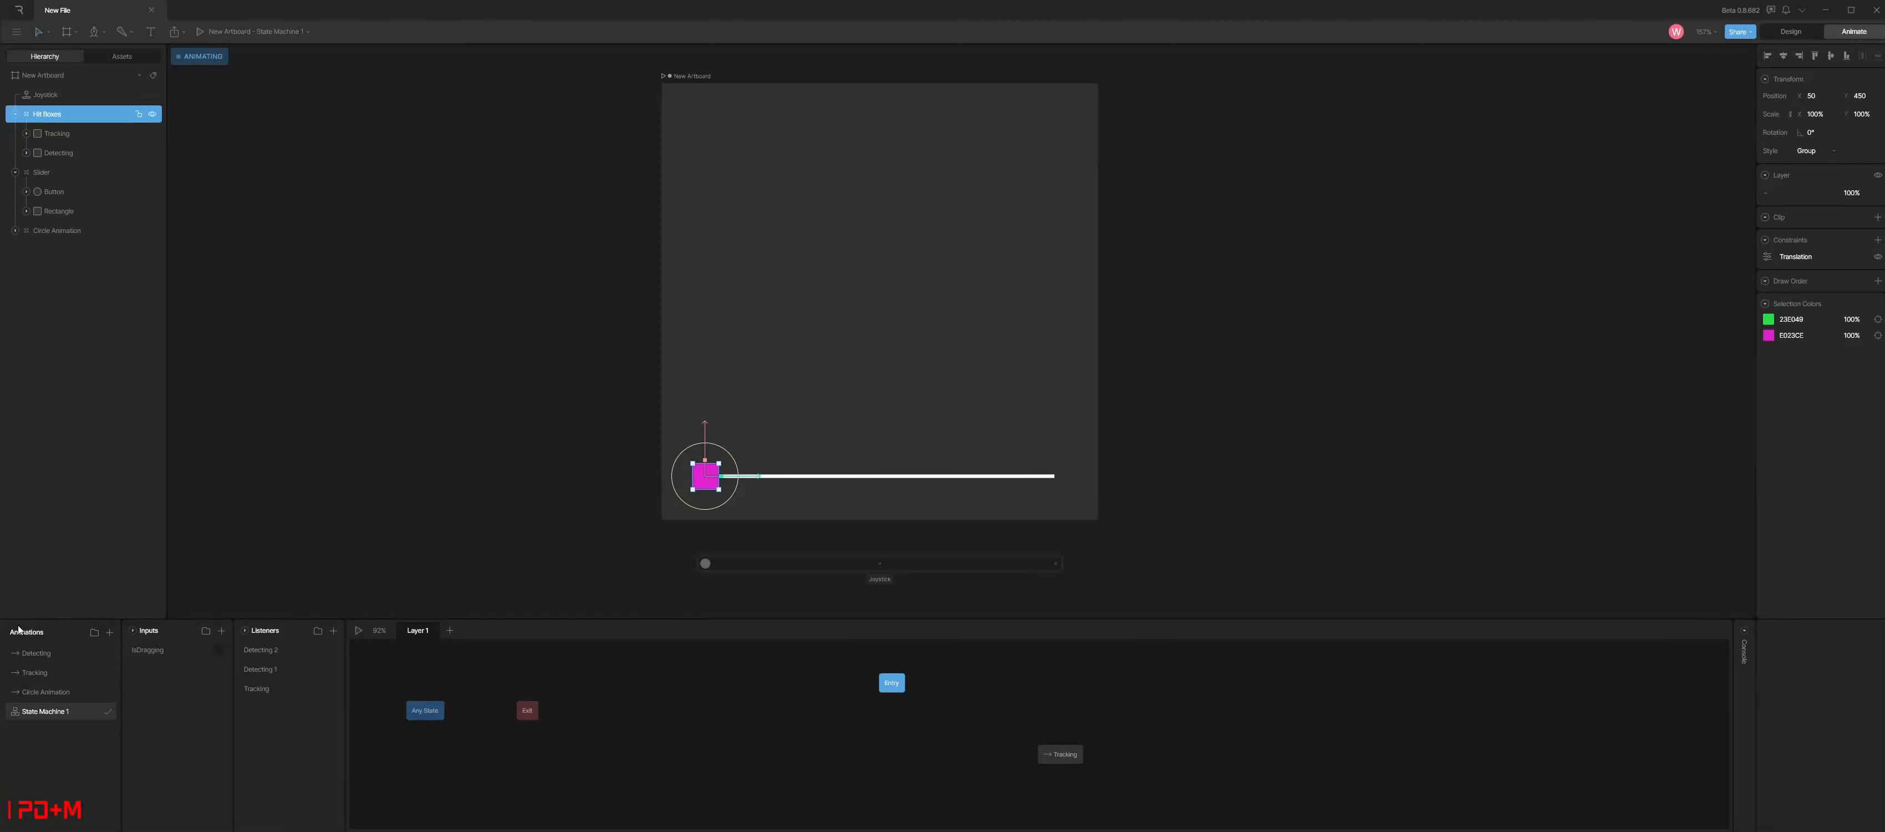
drag(36, 653, 875, 766)
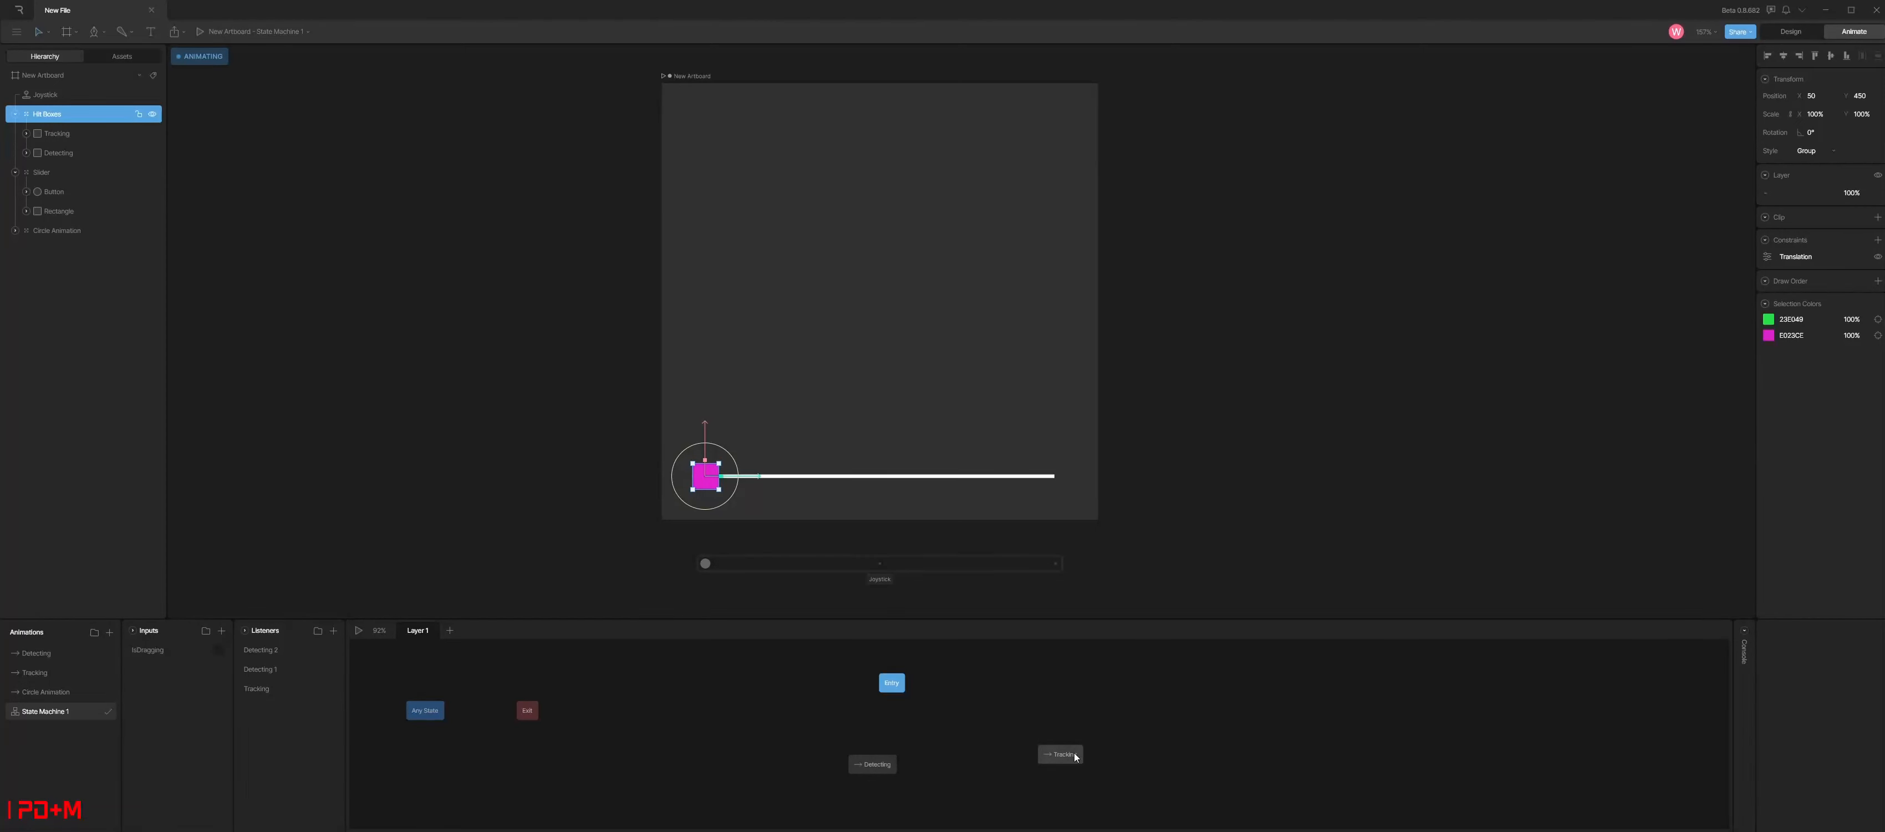
Arrange the Detecting and Tracking states below Entry and connect transitions from Entry to Detecting and from Detecting to Tracking.
drag(1072, 756, 1044, 776)
mouse_move(884, 766)
mouse_down()
mouse_move(913, 766)
mouse_move(899, 758)
mouse_up()
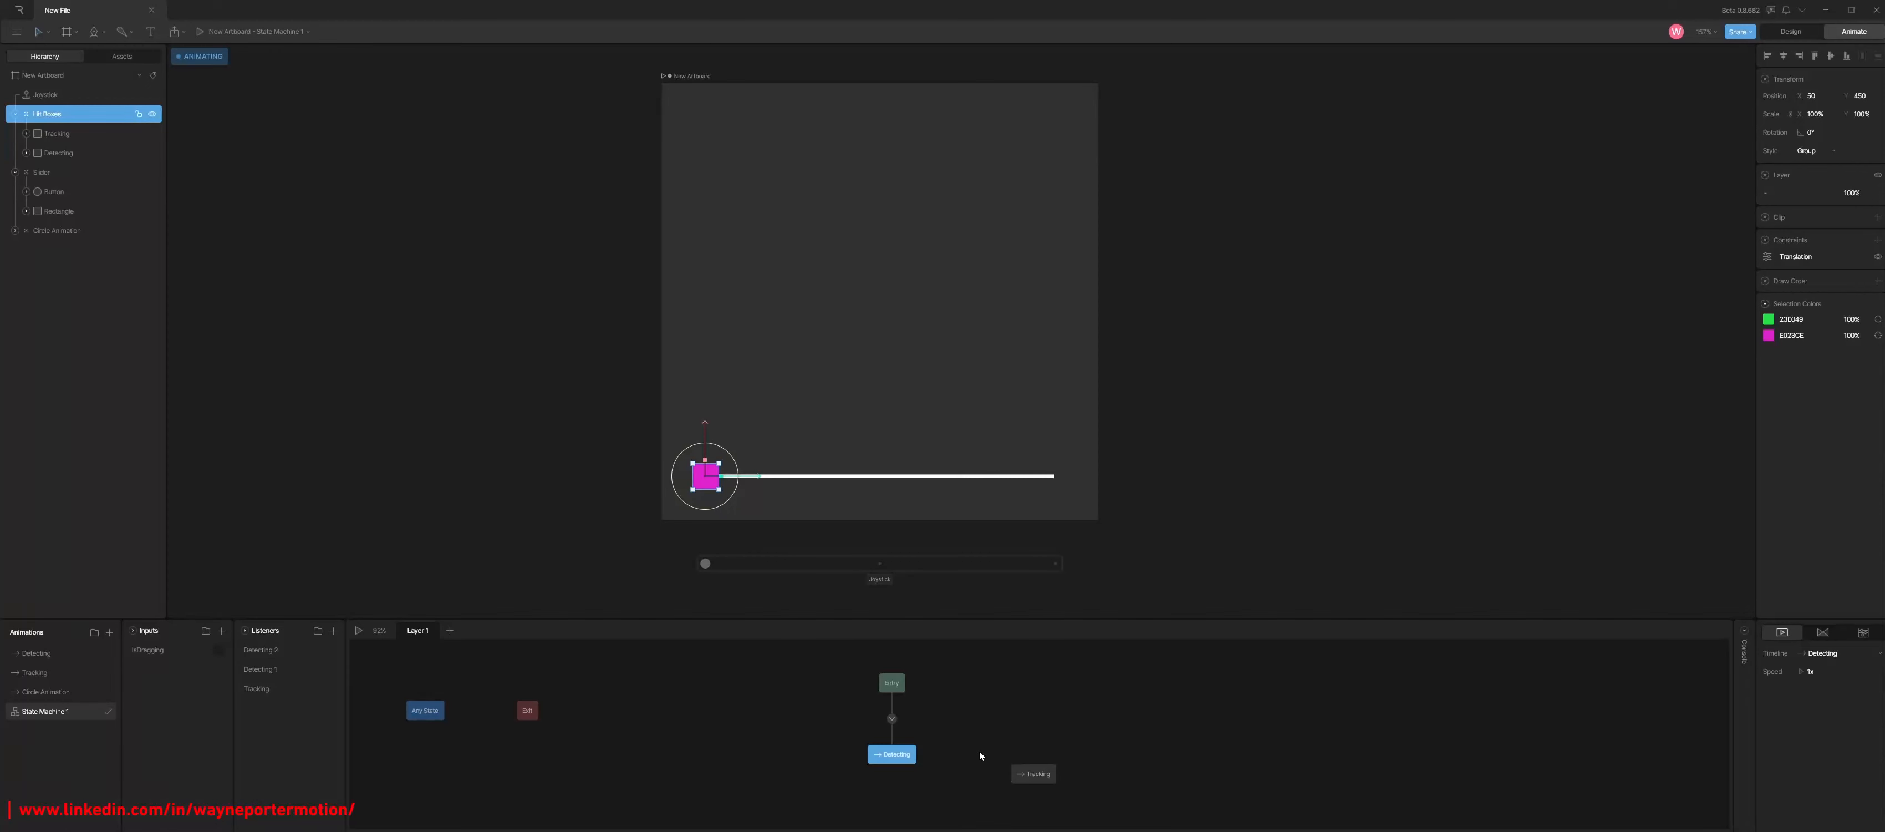
drag(1043, 777, 1004, 758)
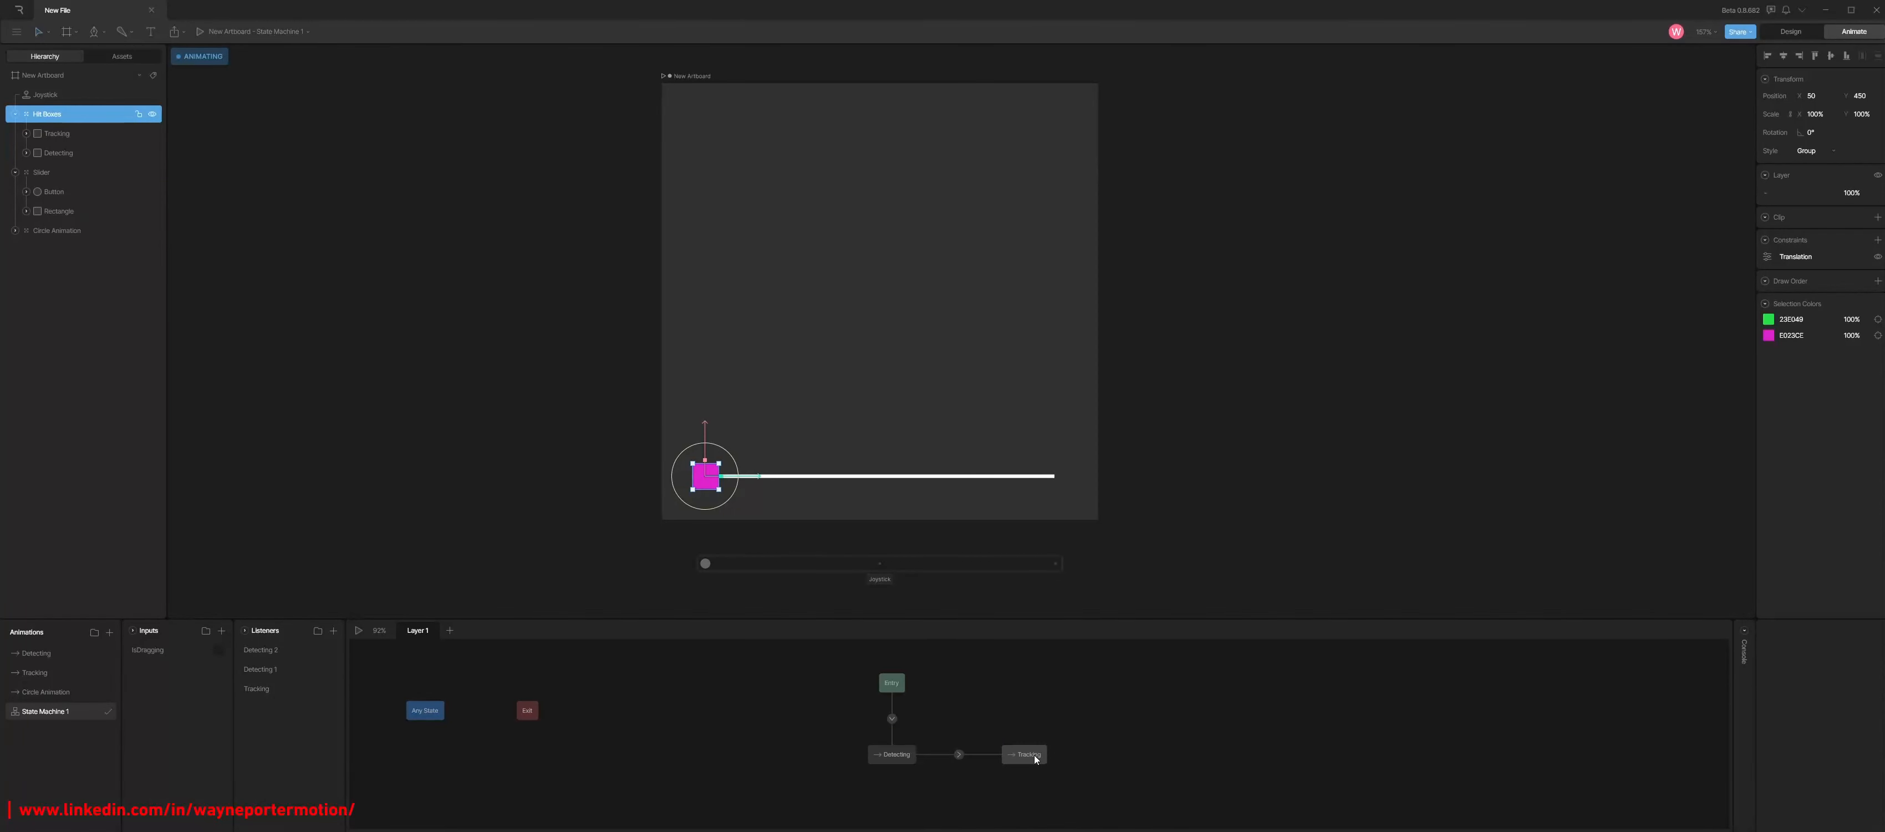
Add a condition to the Detecting to Tracking transition requiring isDragging to be true.
click(957, 754)
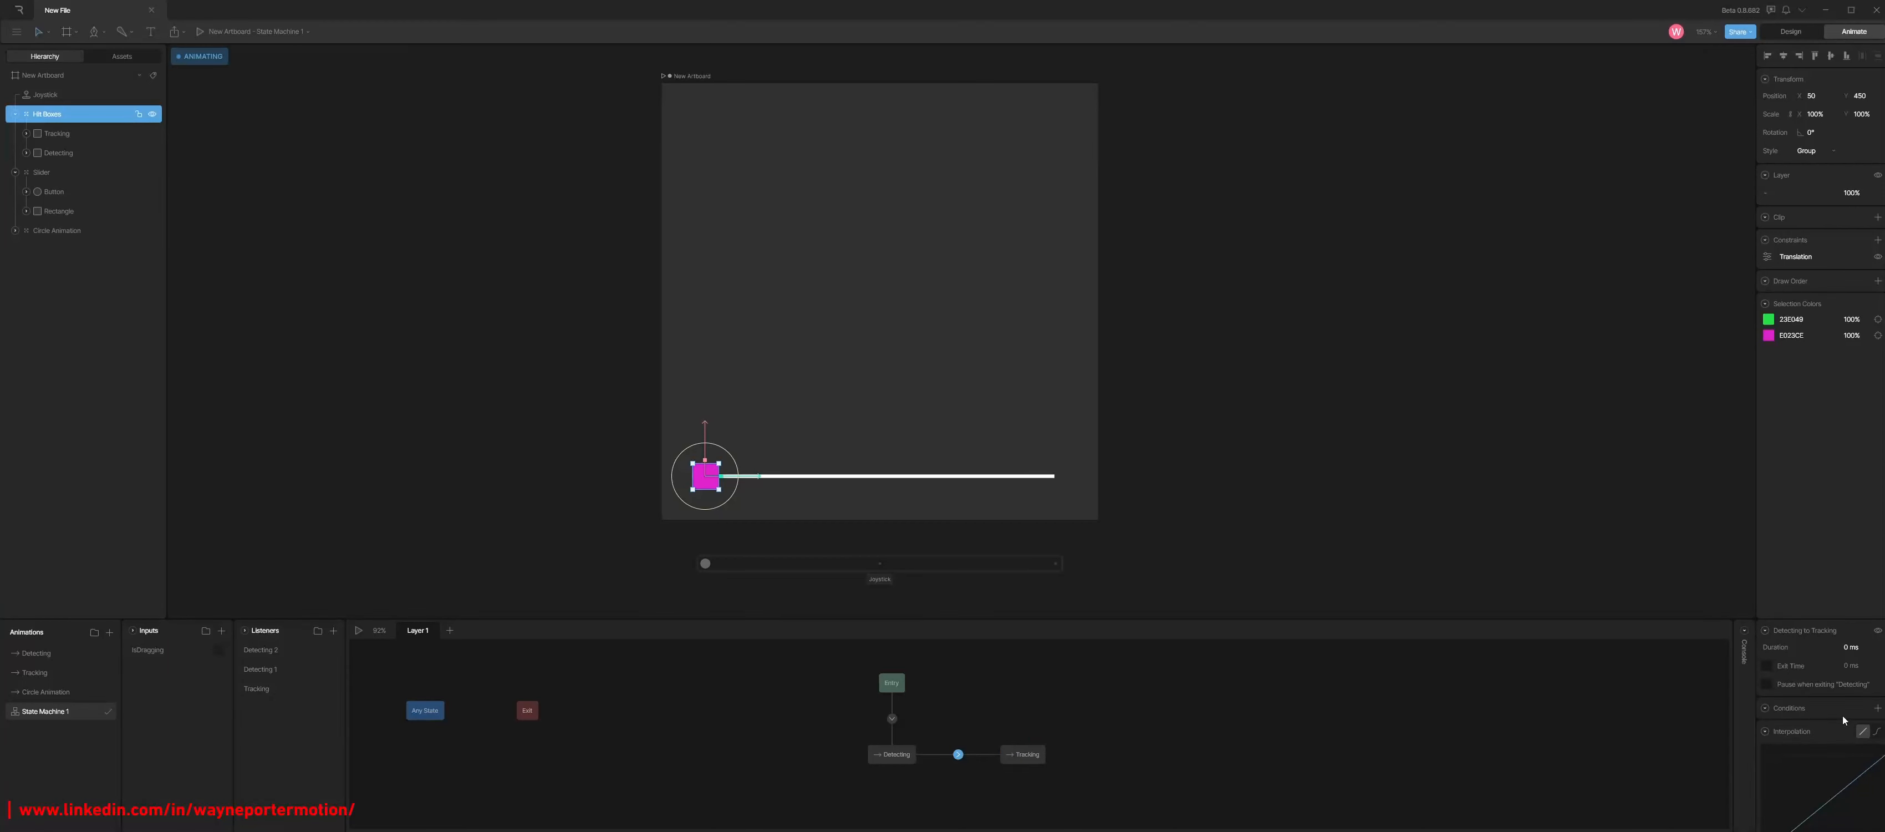
click(1878, 707)
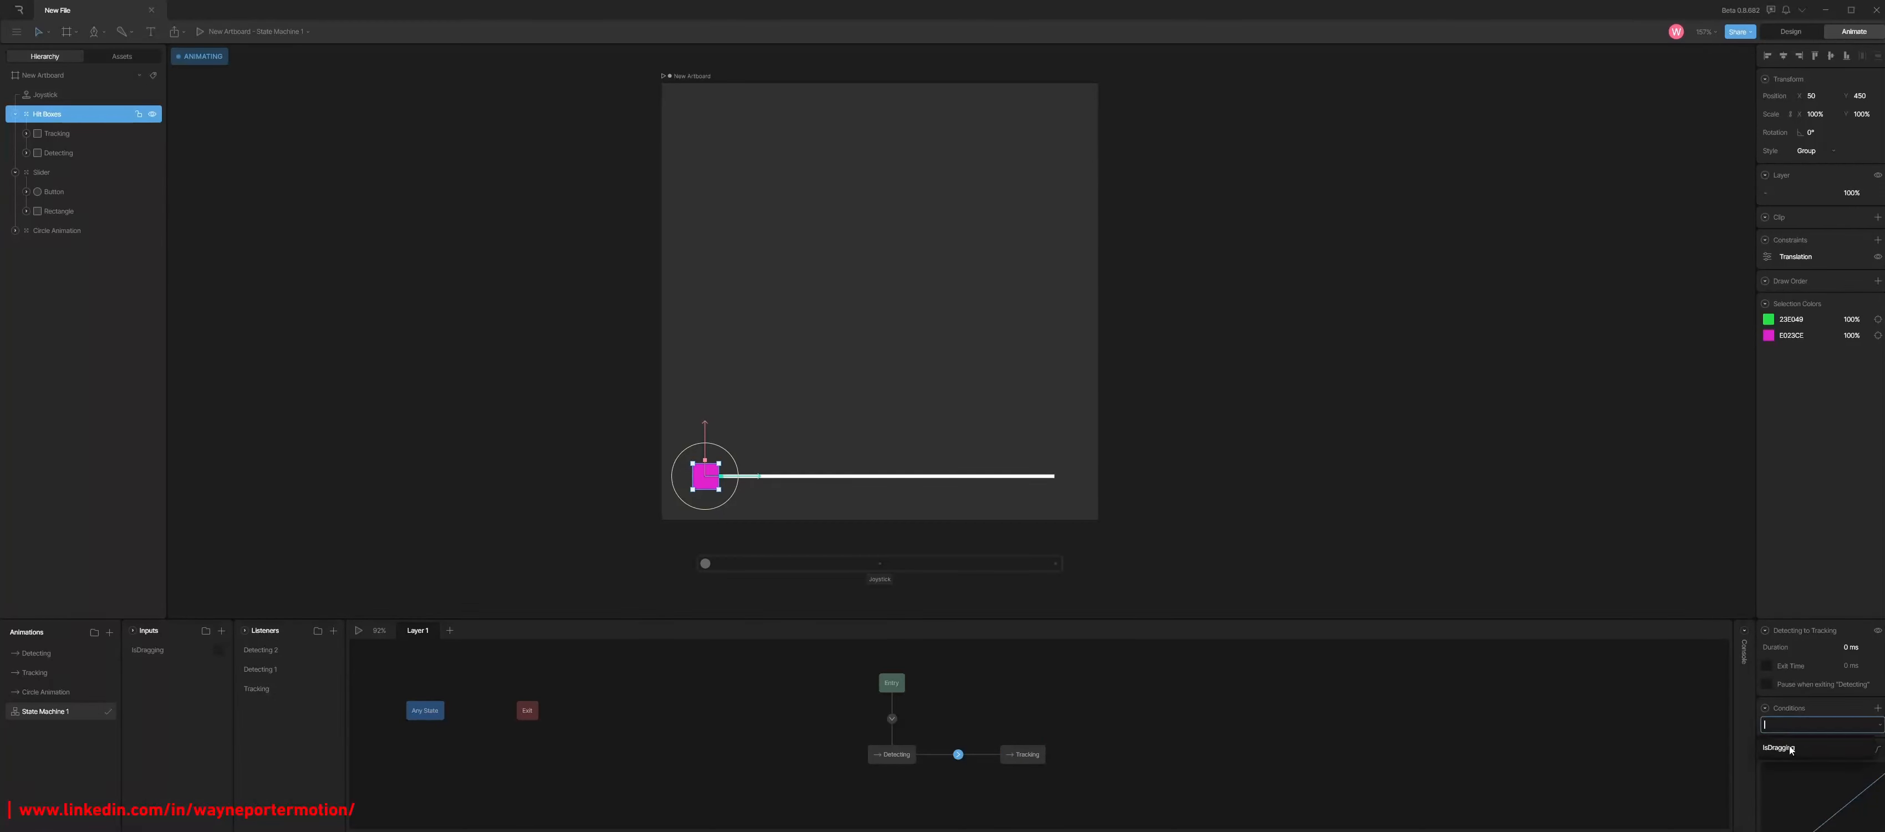
click(1790, 747)
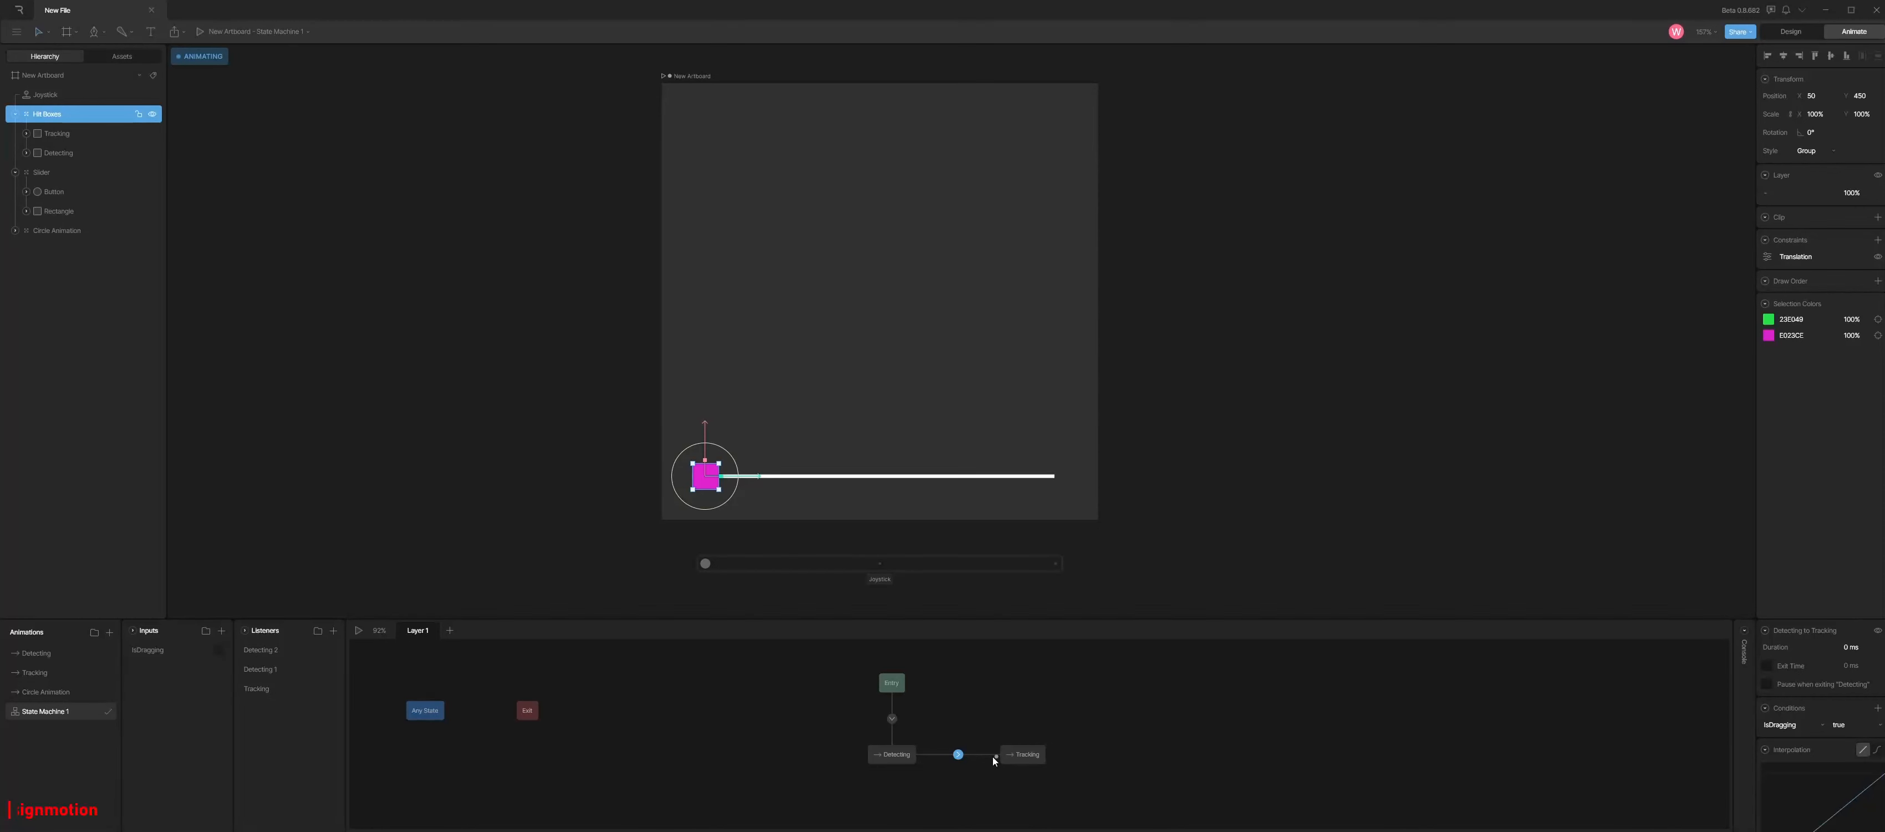
Create a return transition from Tracking to Detecting with the condition isDragging set to false.
drag(994, 760, 899, 754)
click(951, 754)
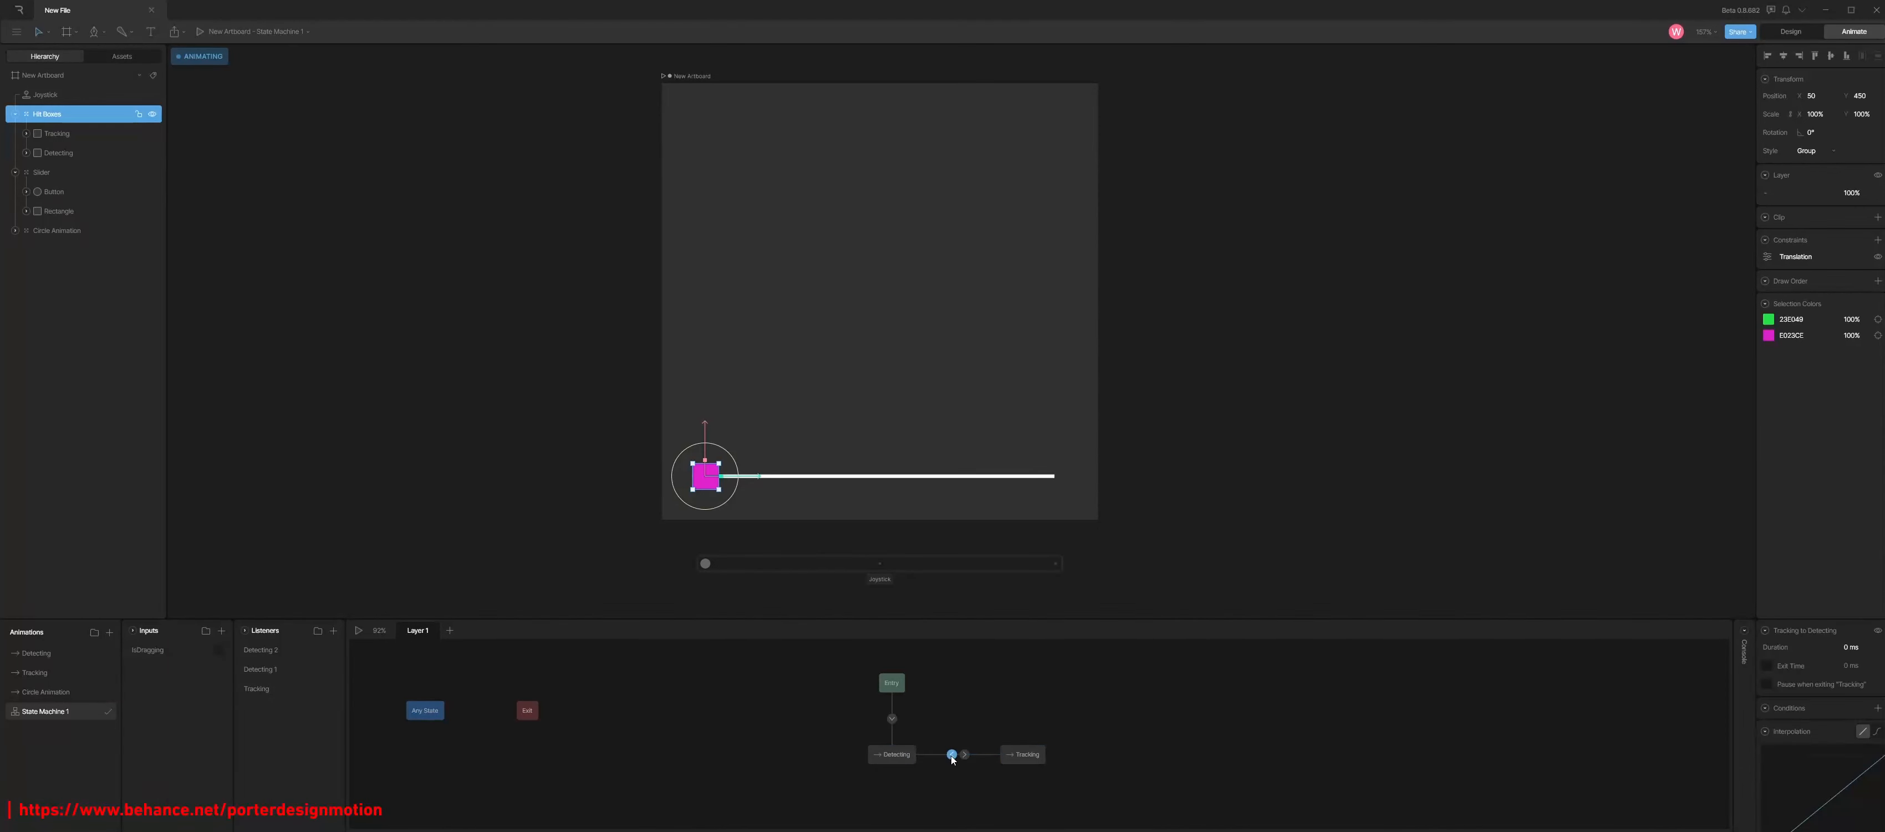
click(1876, 708)
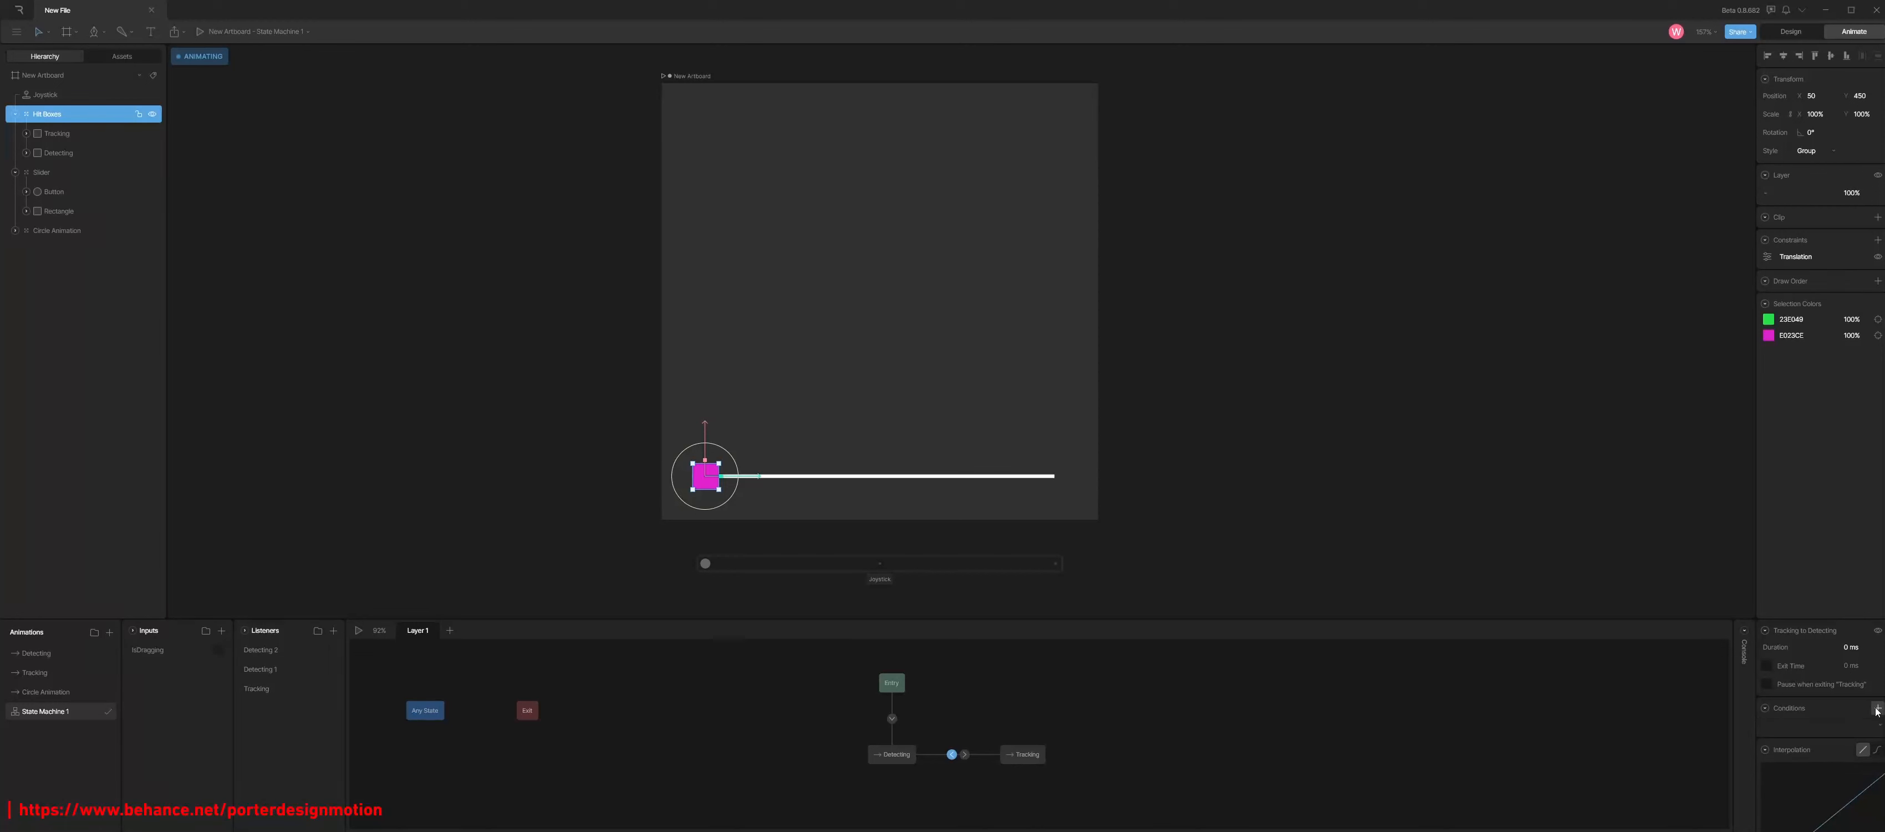
click(1851, 725)
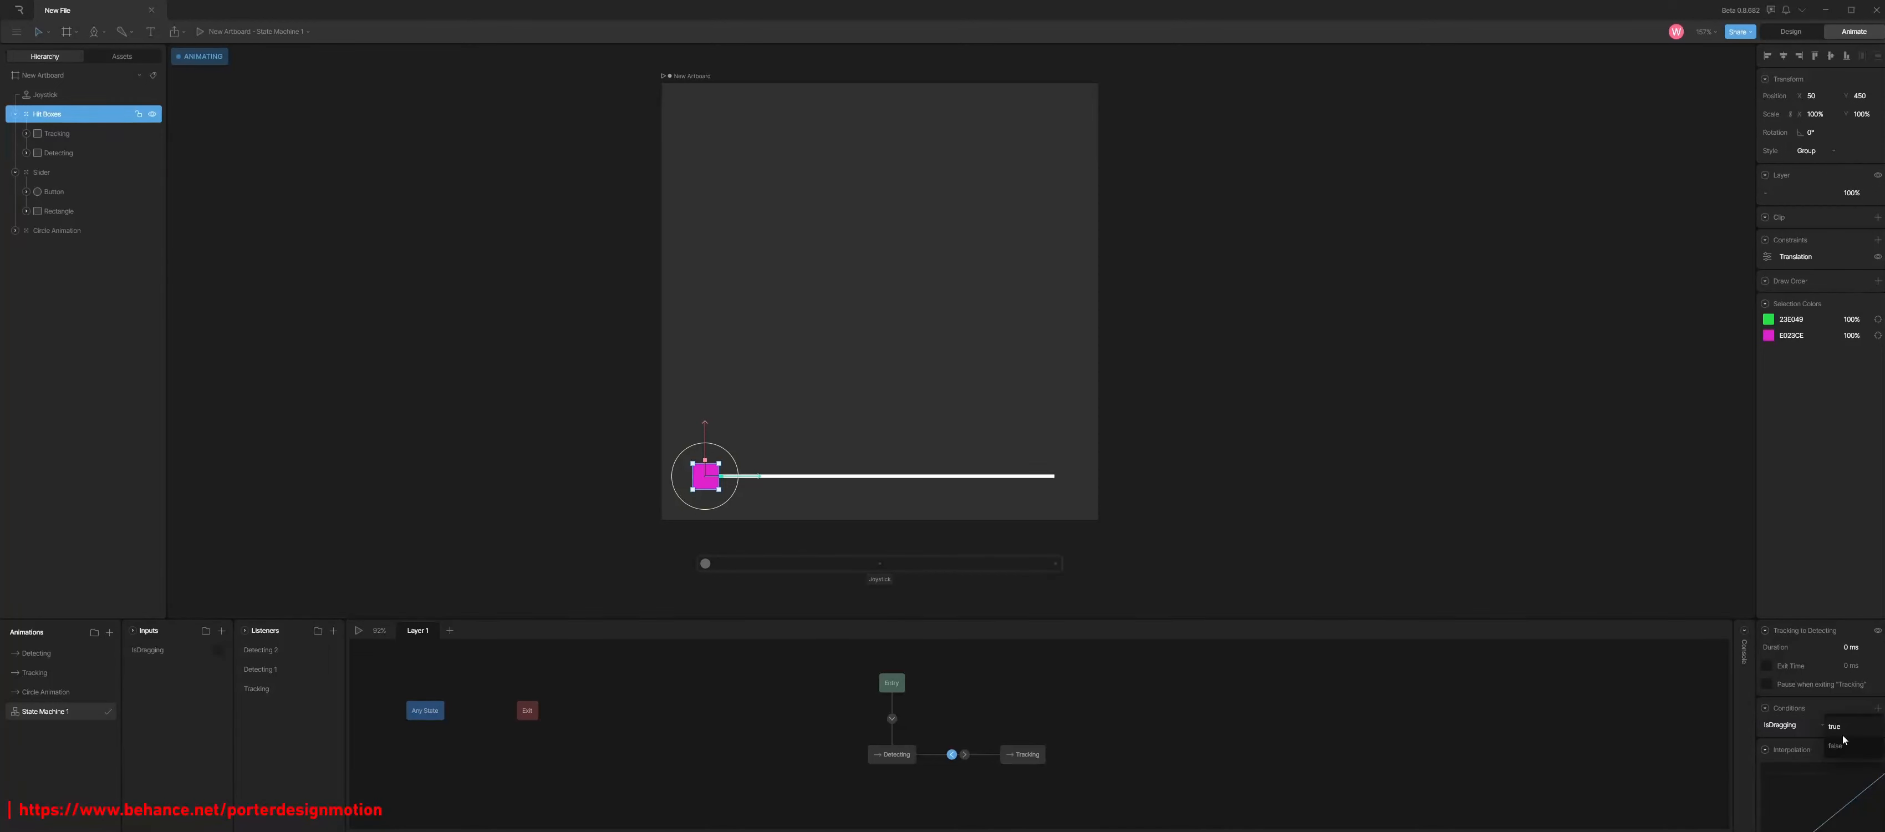
click(1841, 743)
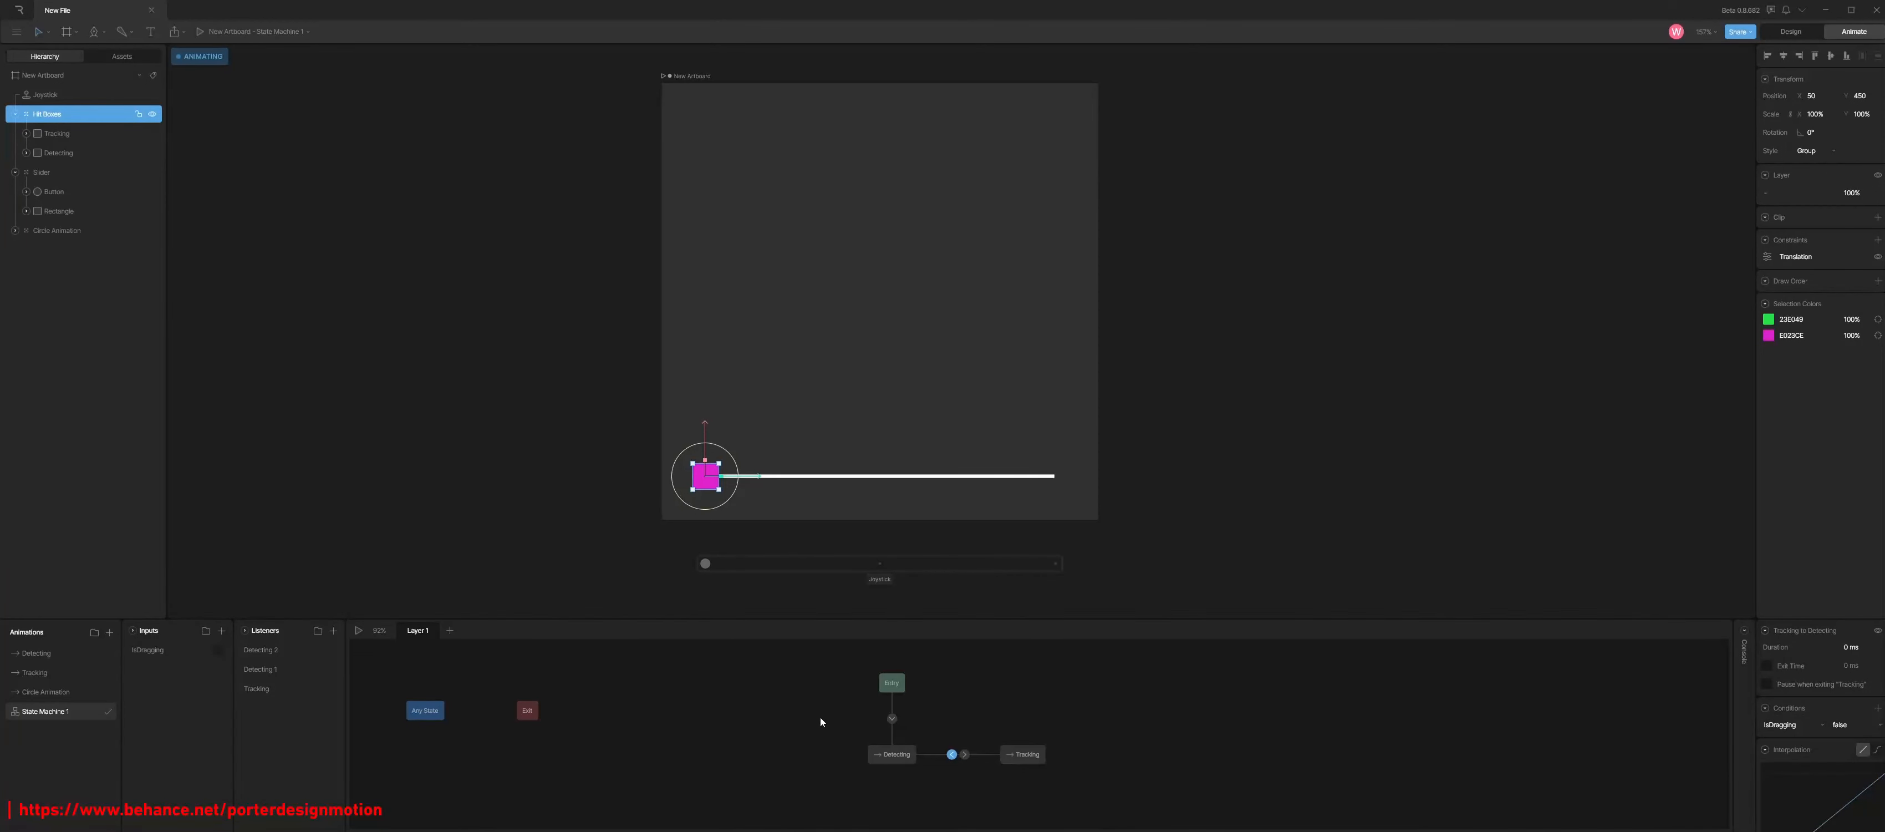
Play State Machine 1 and repeatedly press and release the hit box on the artboard to test switching between Detecting and Tracking.
click(401, 539)
click(359, 630)
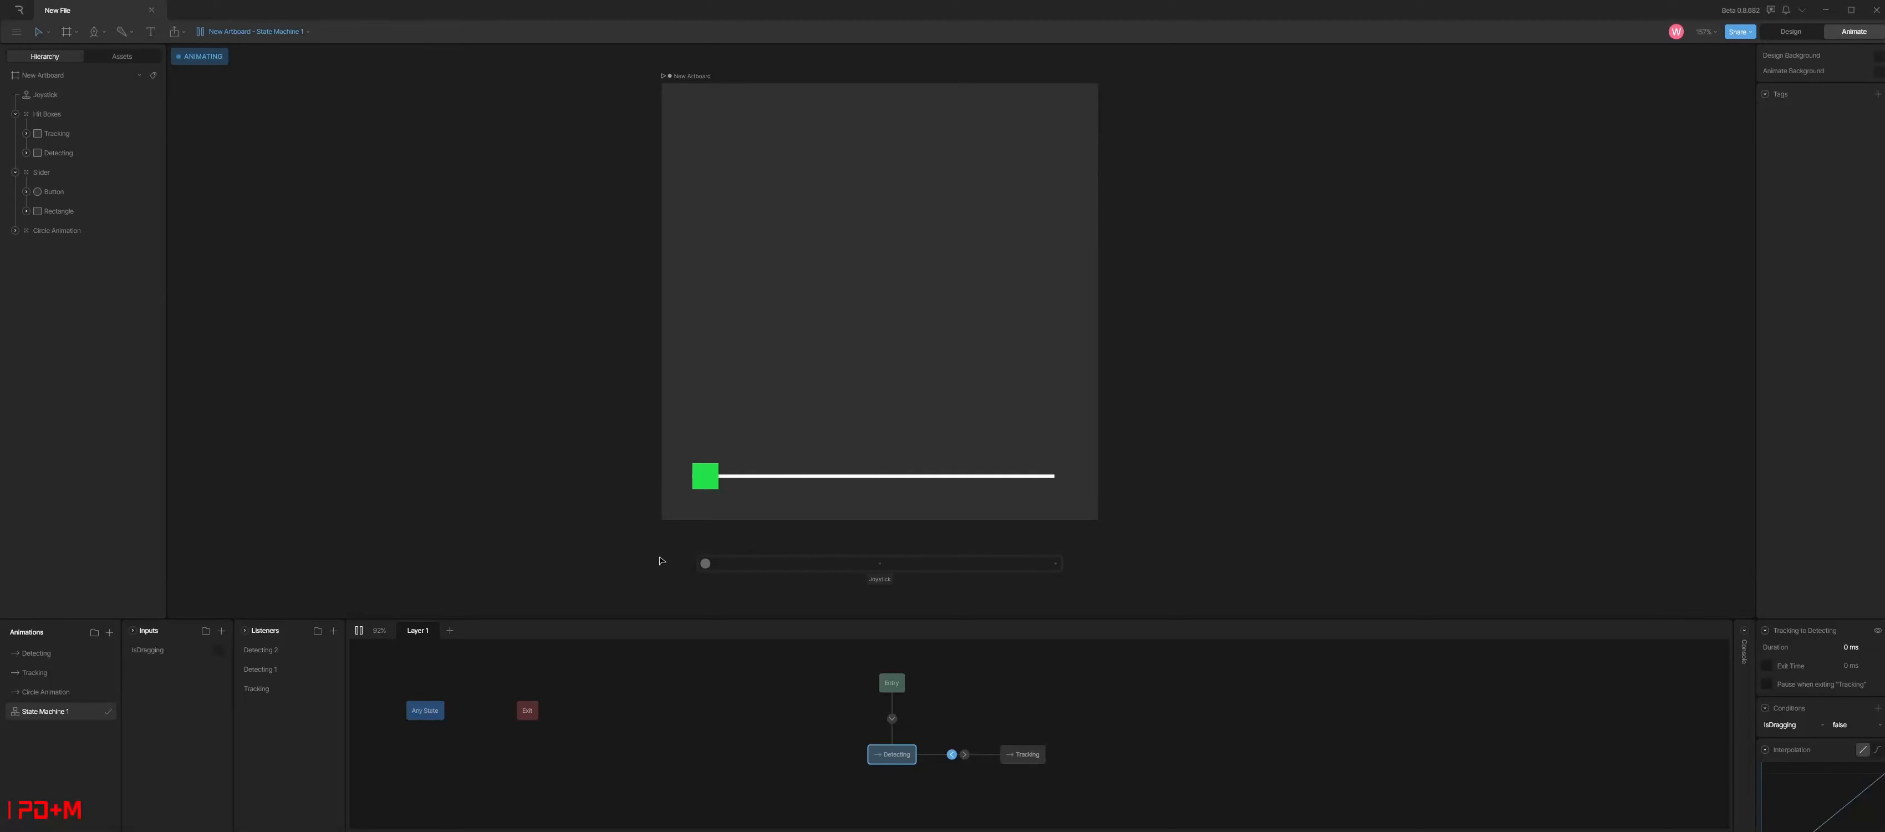
click(705, 480)
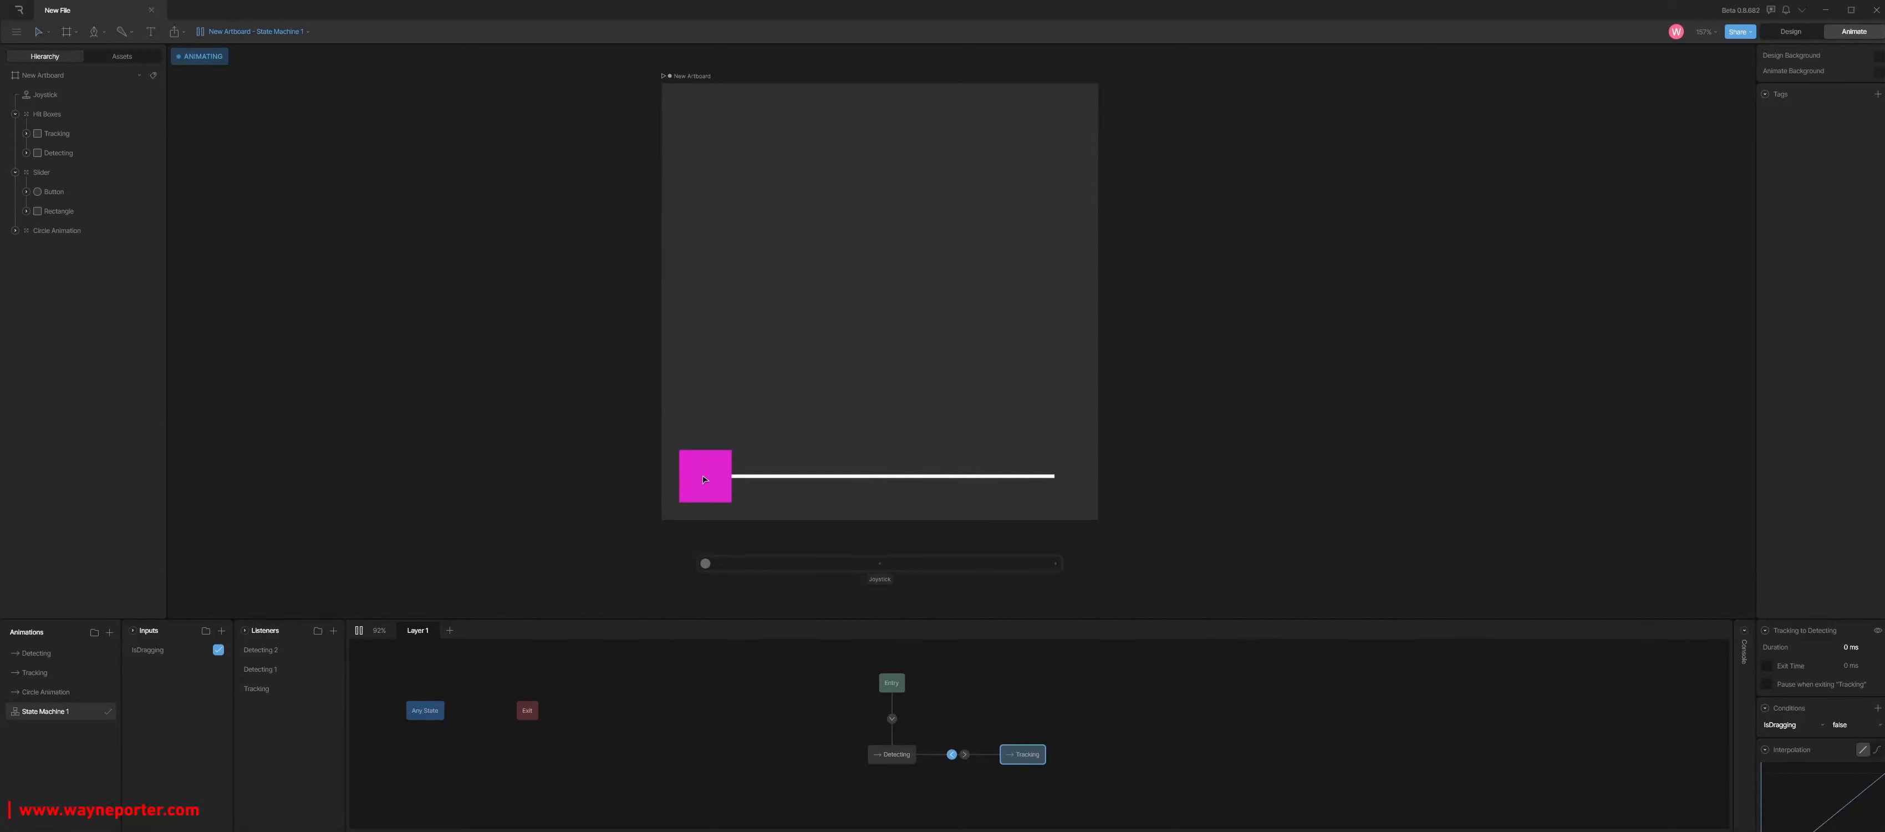
click(704, 479)
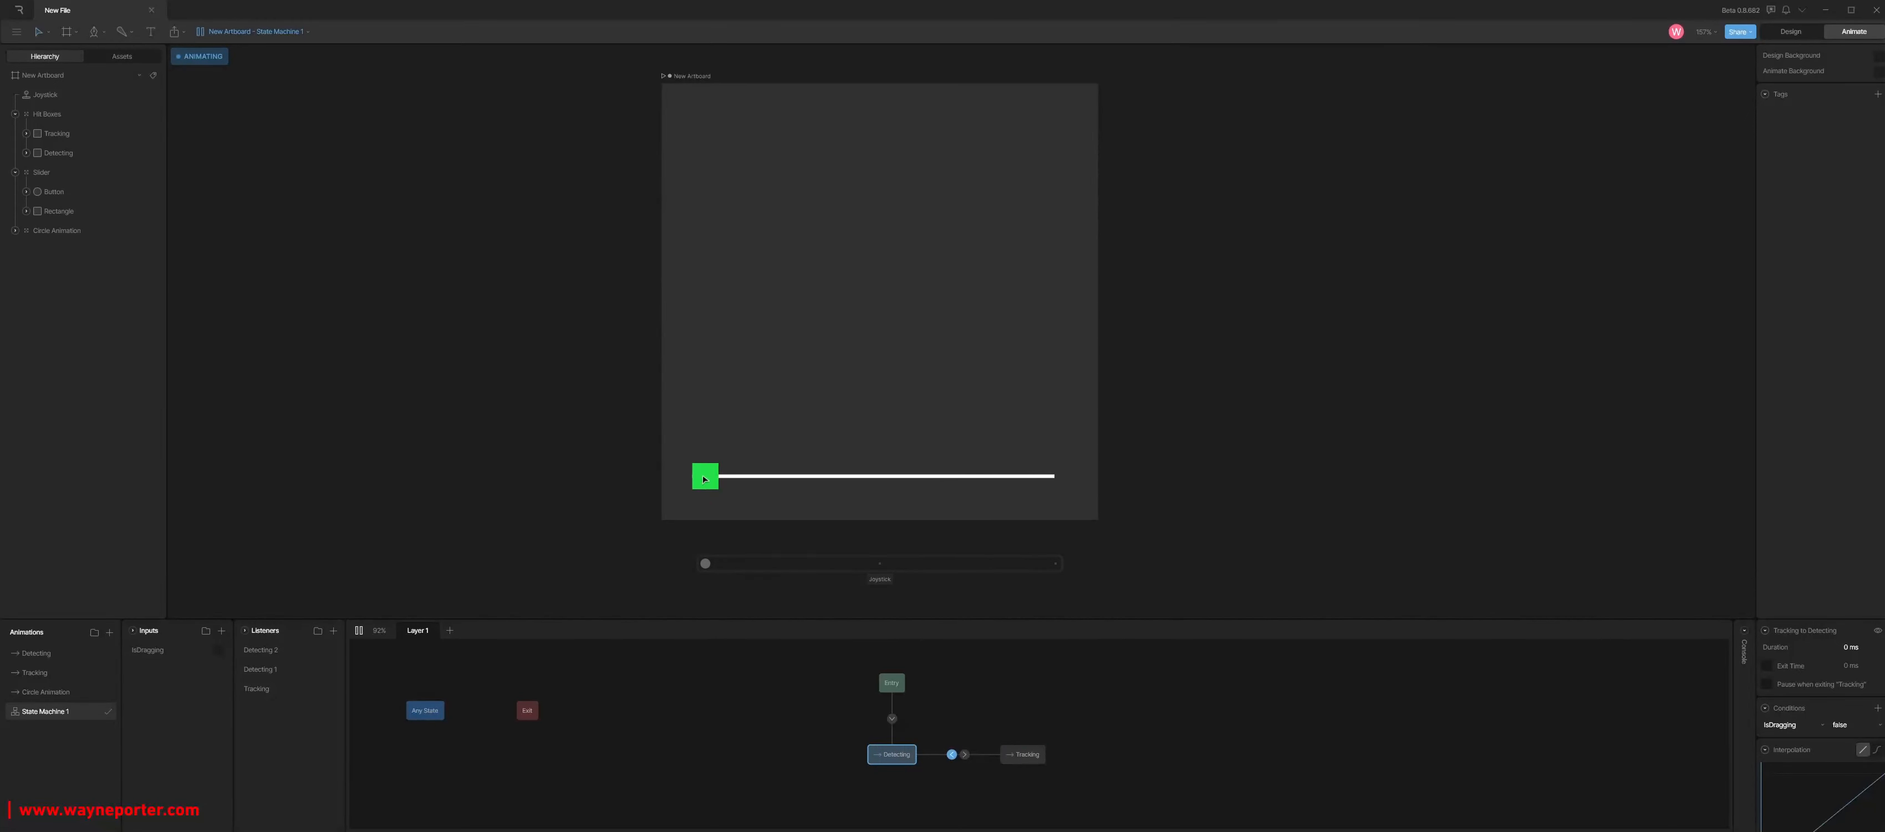
click(704, 480)
click(704, 480)
click(704, 480)
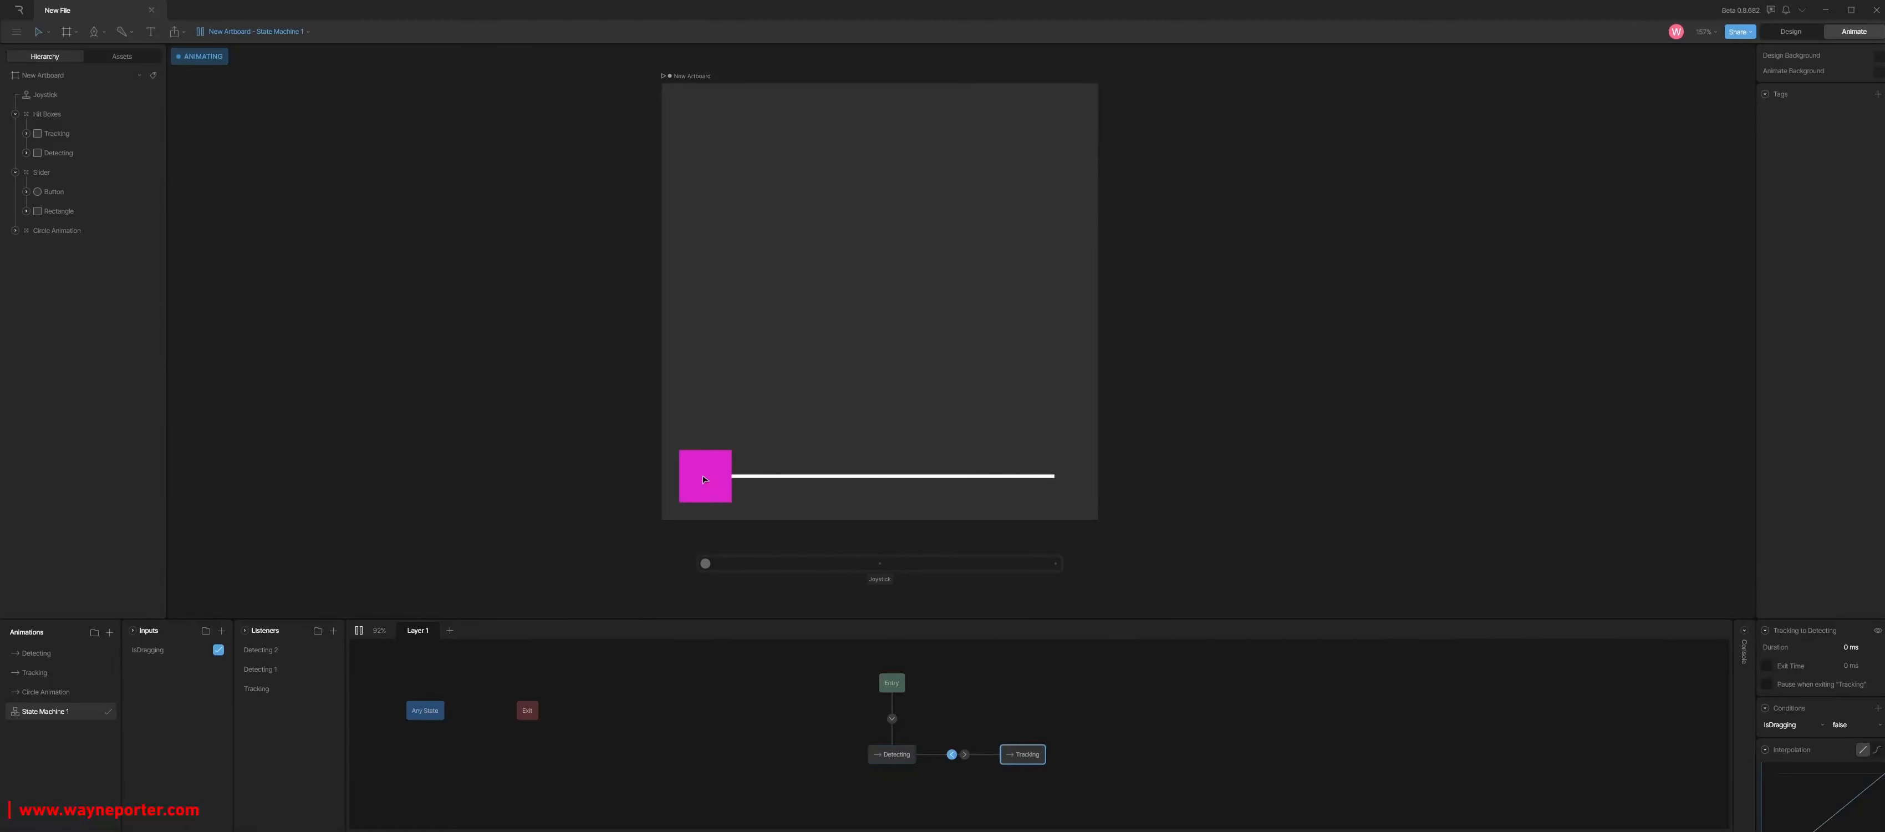
click(704, 479)
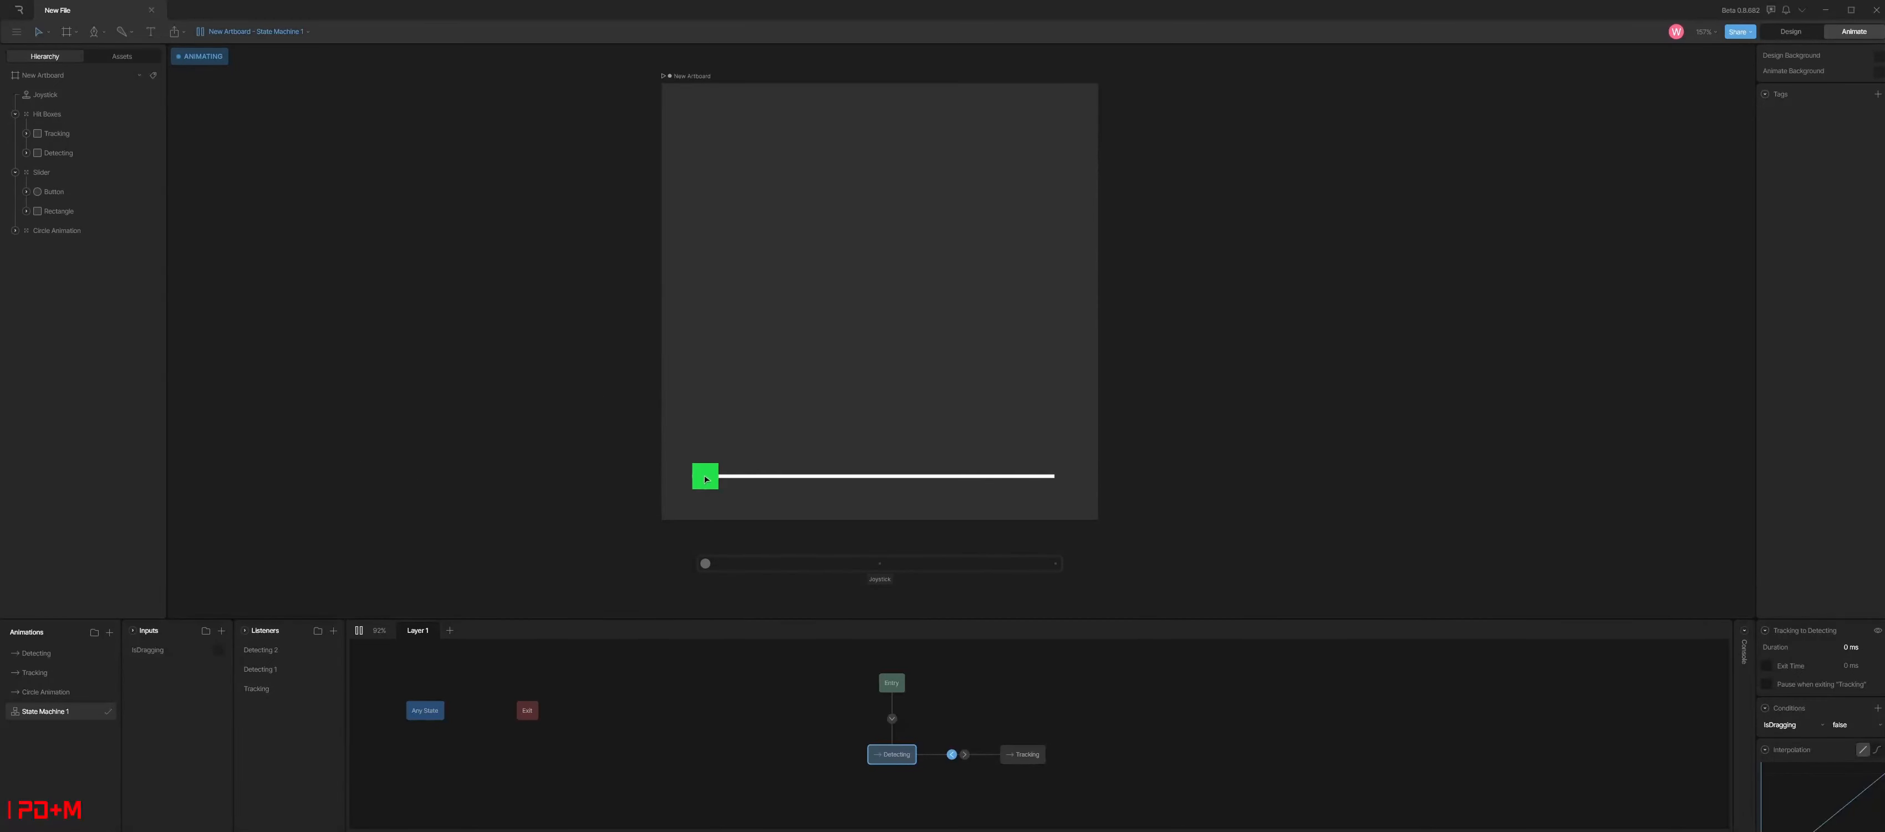
mouse_move(706, 479)
mouse_down()
mouse_move(1060, 476)
mouse_move(705, 479)
mouse_up()
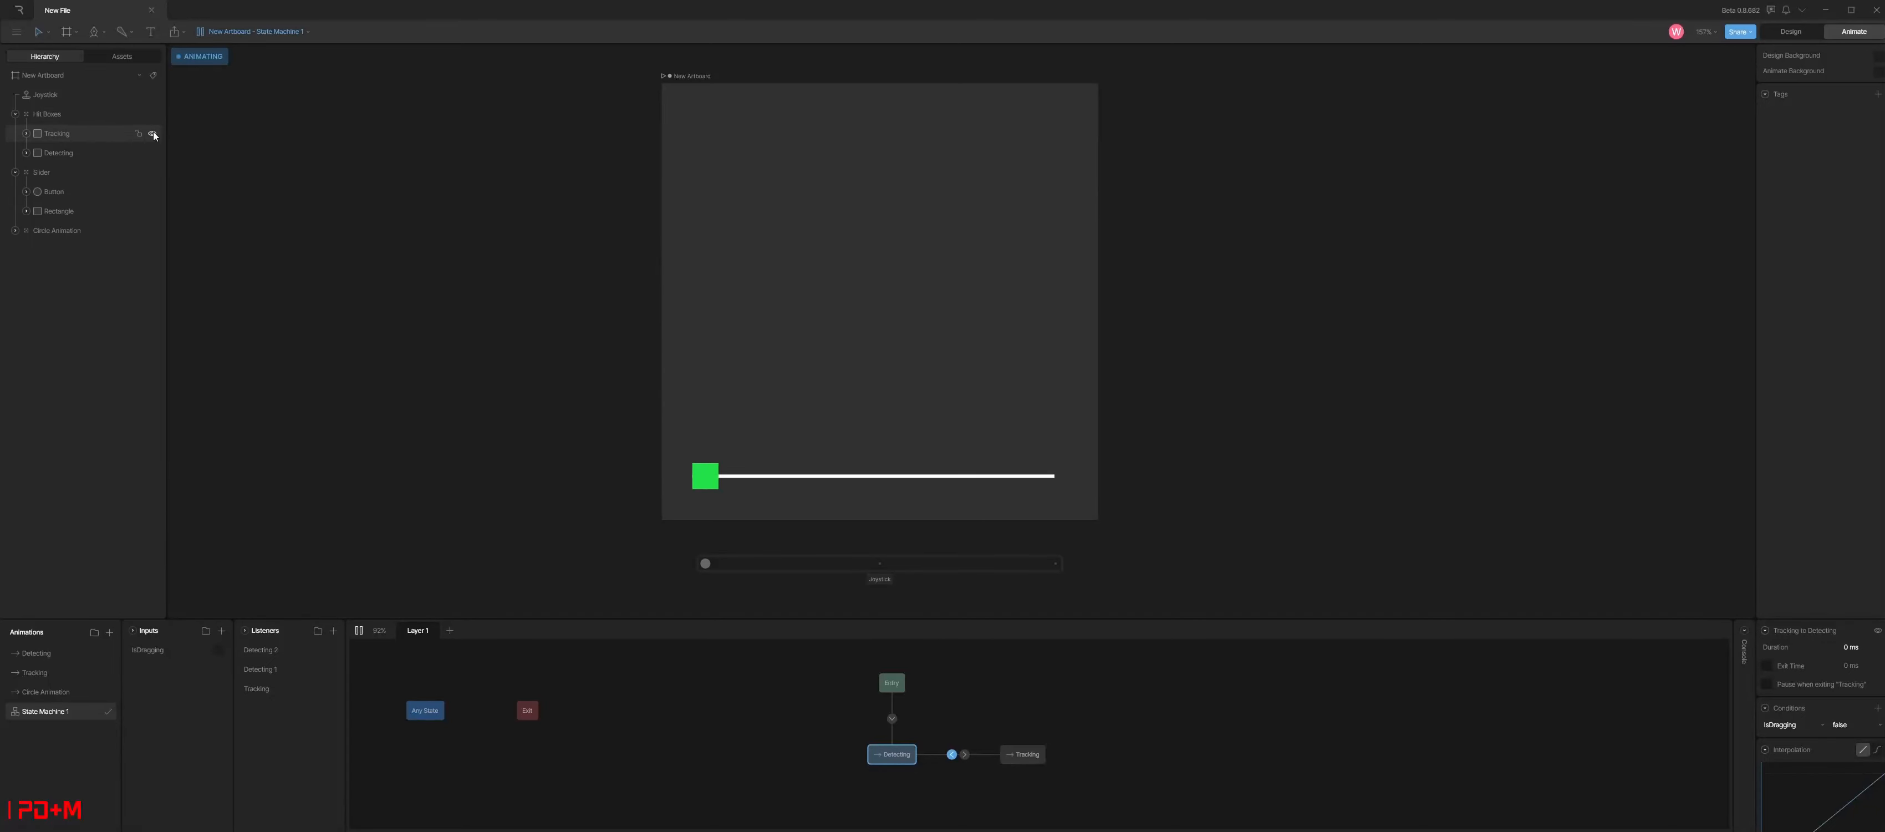
Hide the Tracking and Detecting squares and test the slider button's interaction with the state machine still playing.
click(153, 134)
click(152, 153)
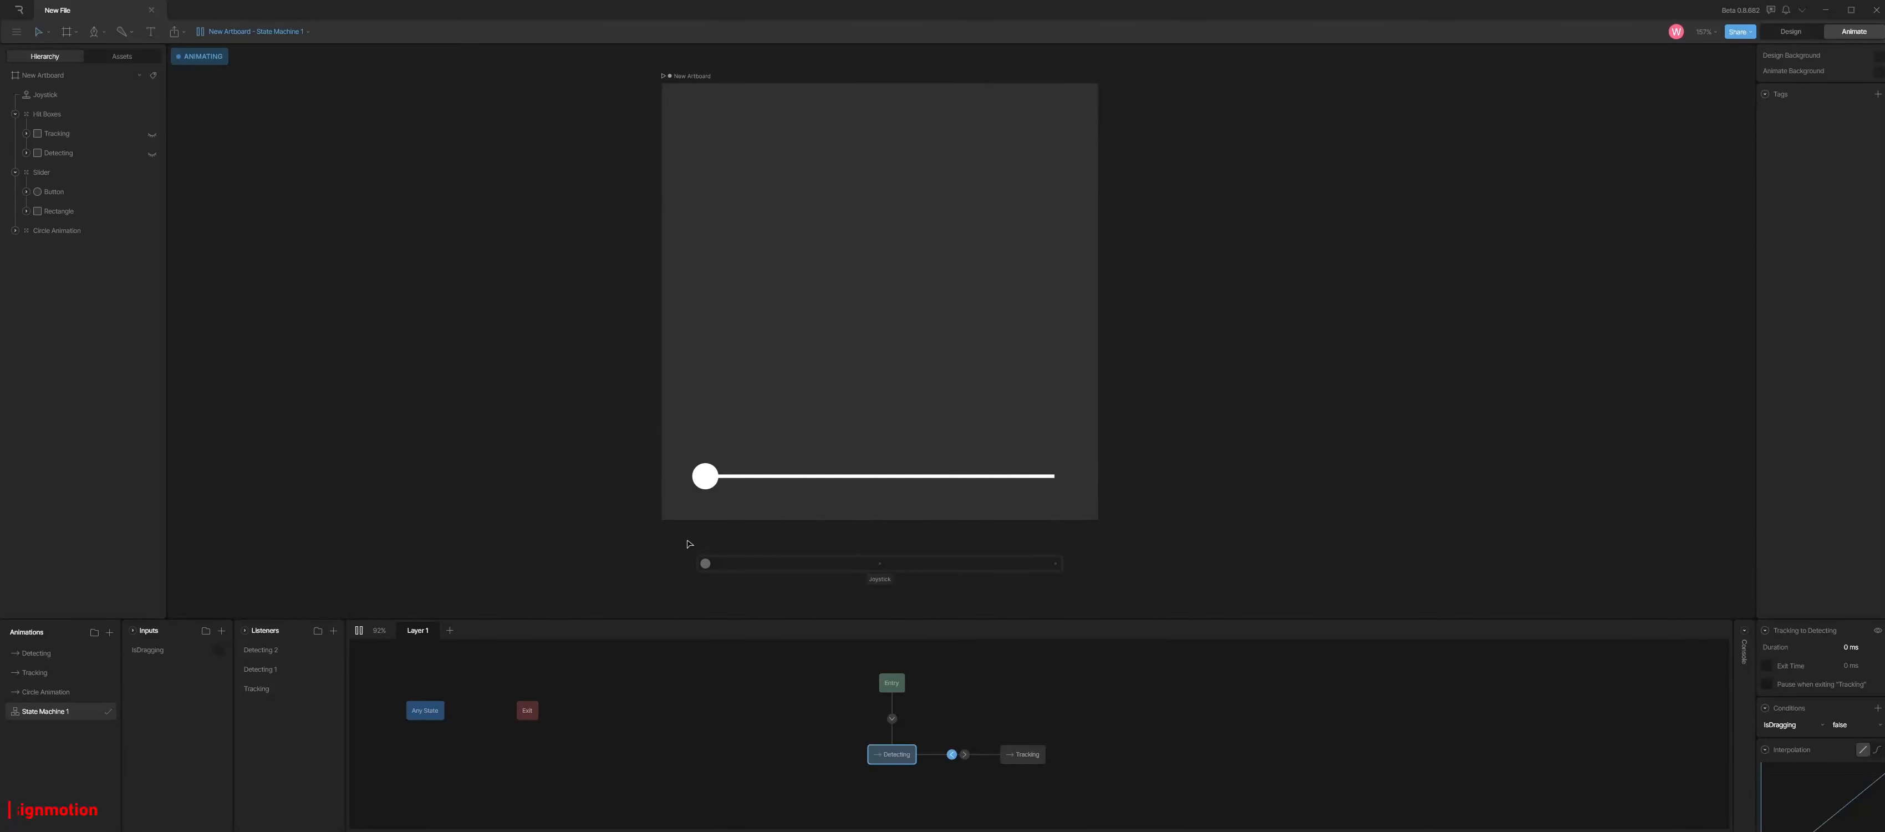
click(705, 479)
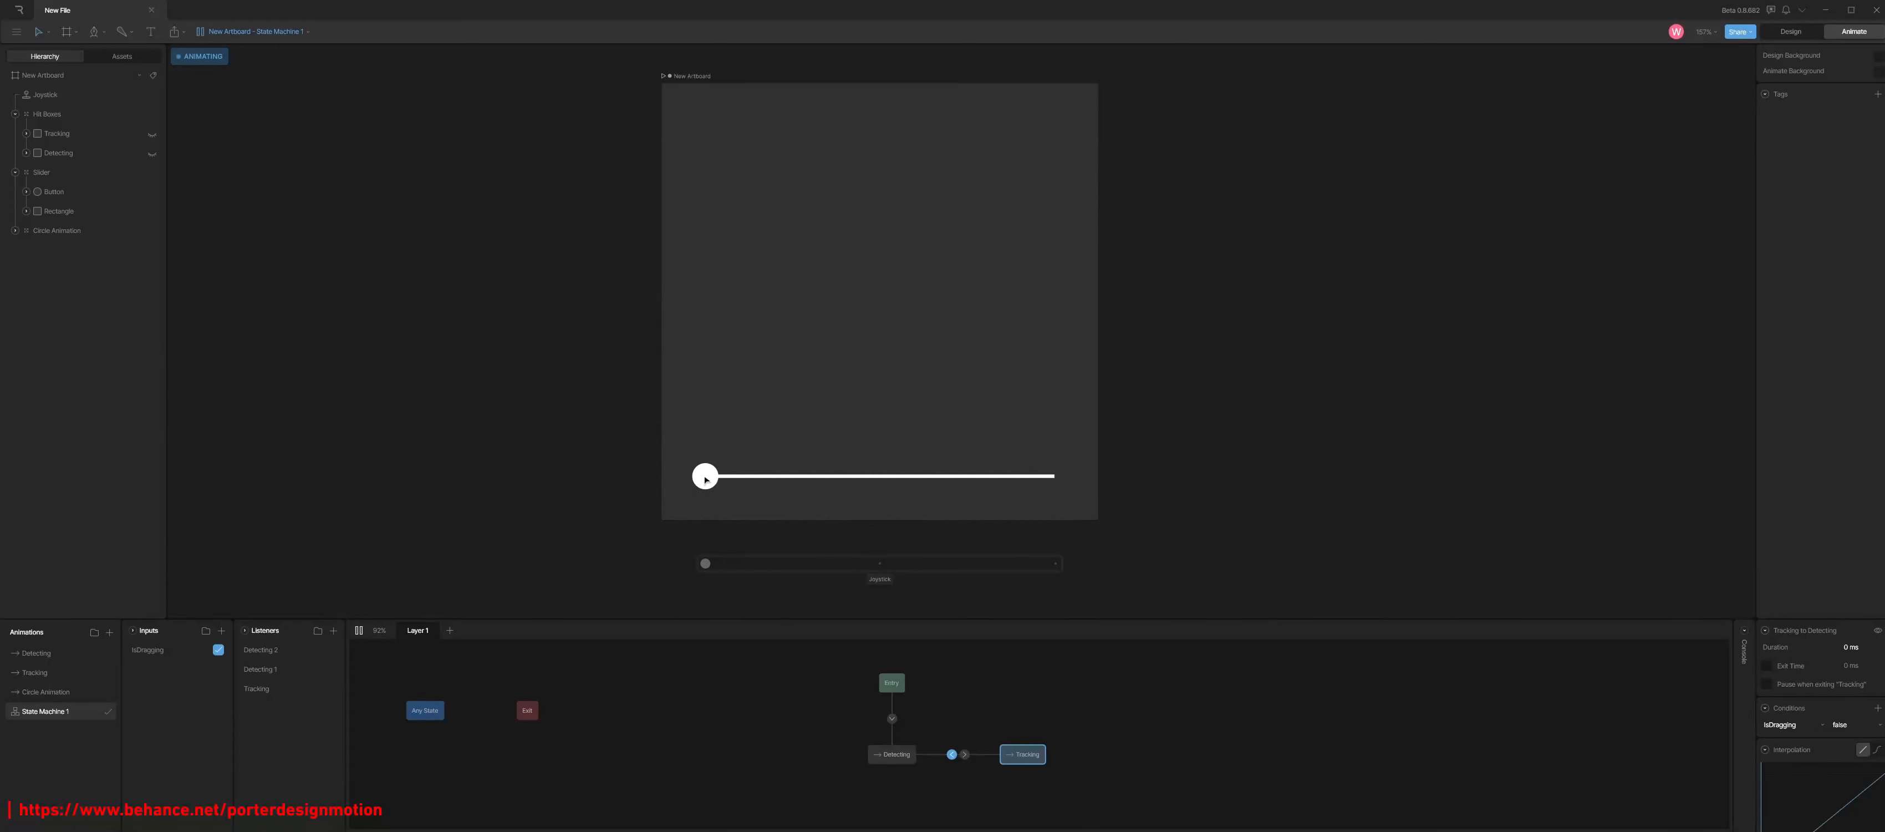
mouse_move(705, 480)
mouse_down()
mouse_move(1048, 478)
mouse_move(705, 477)
mouse_up()
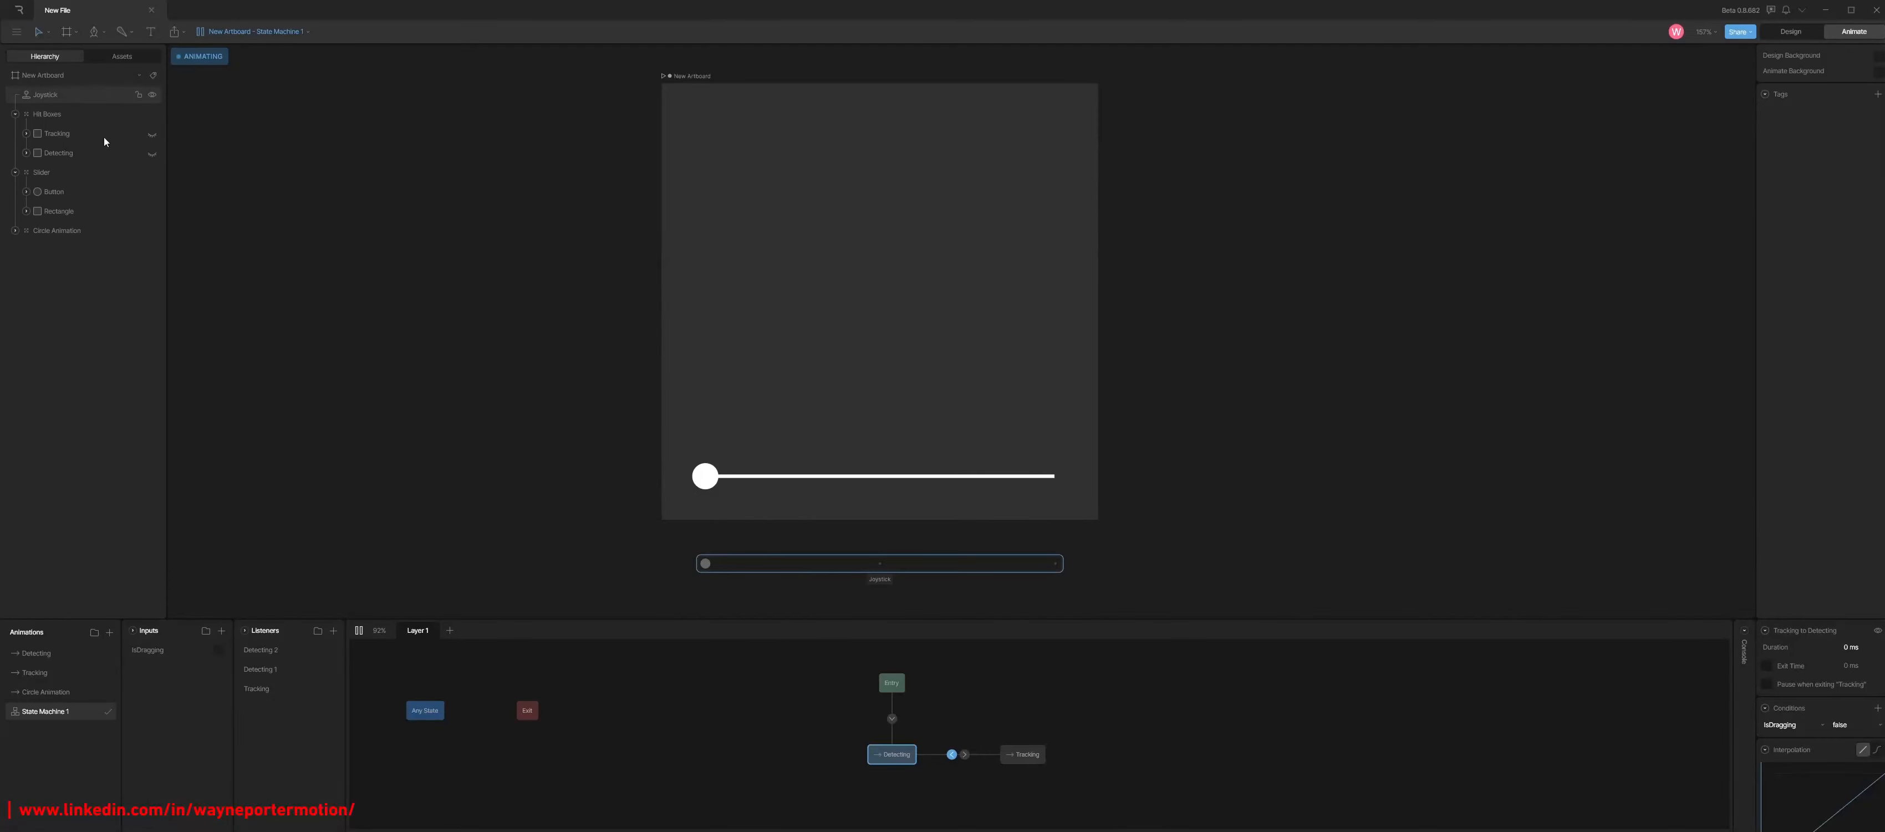
Stop the state machine playback and select the Joystick to inspect its properties.
click(362, 633)
click(62, 94)
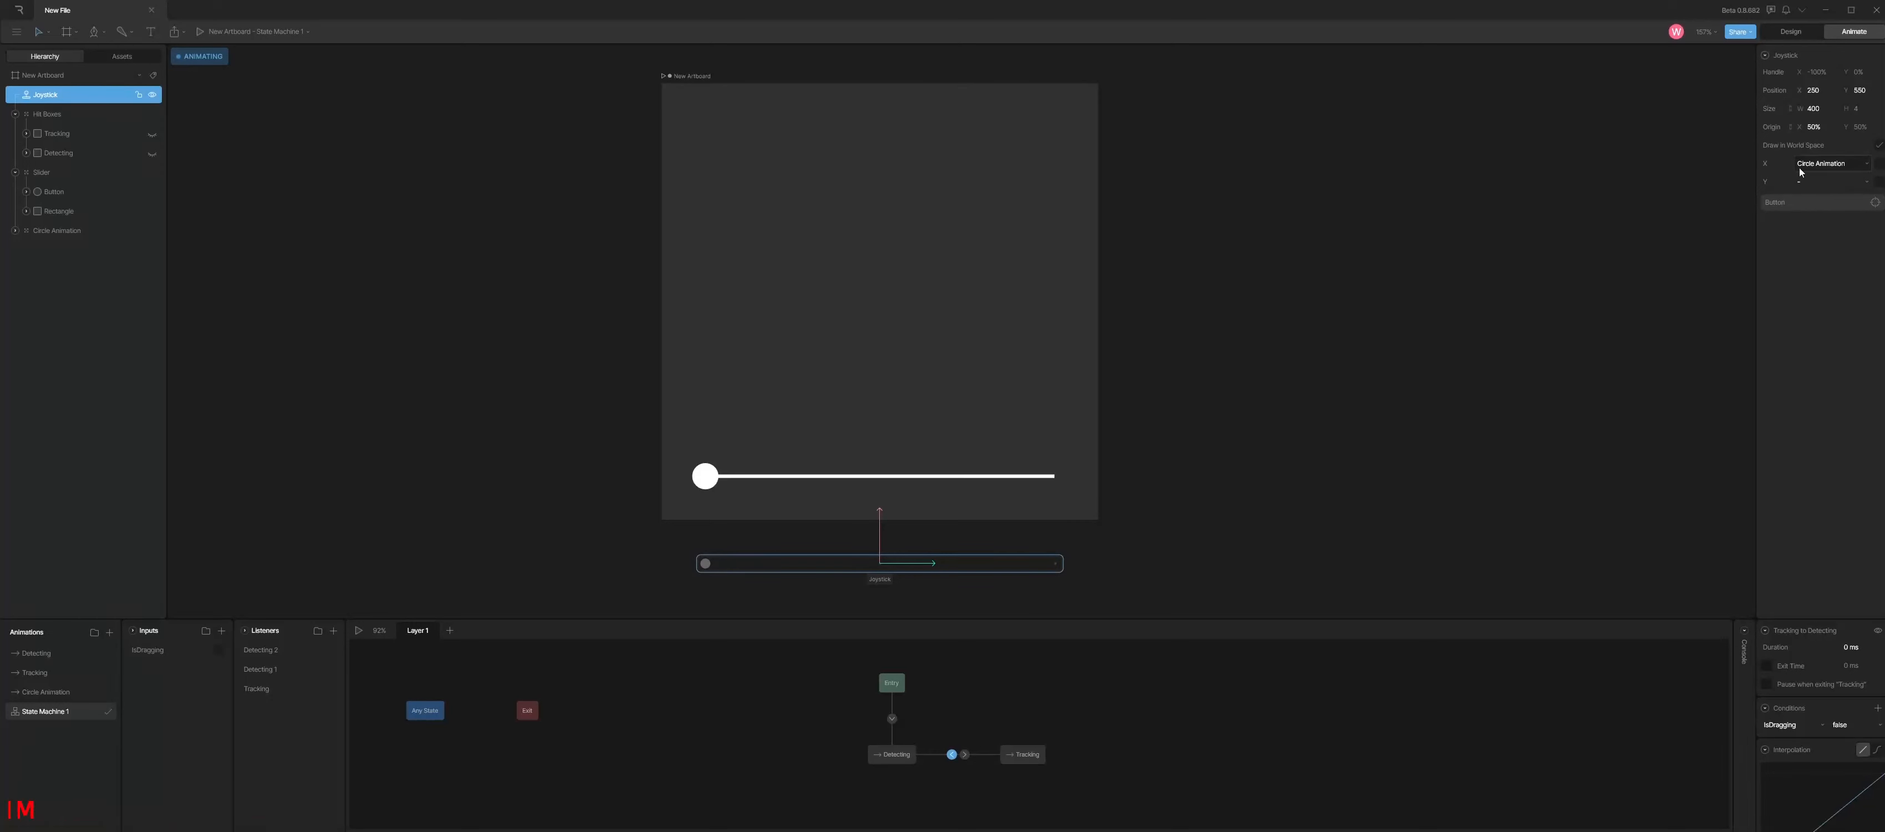